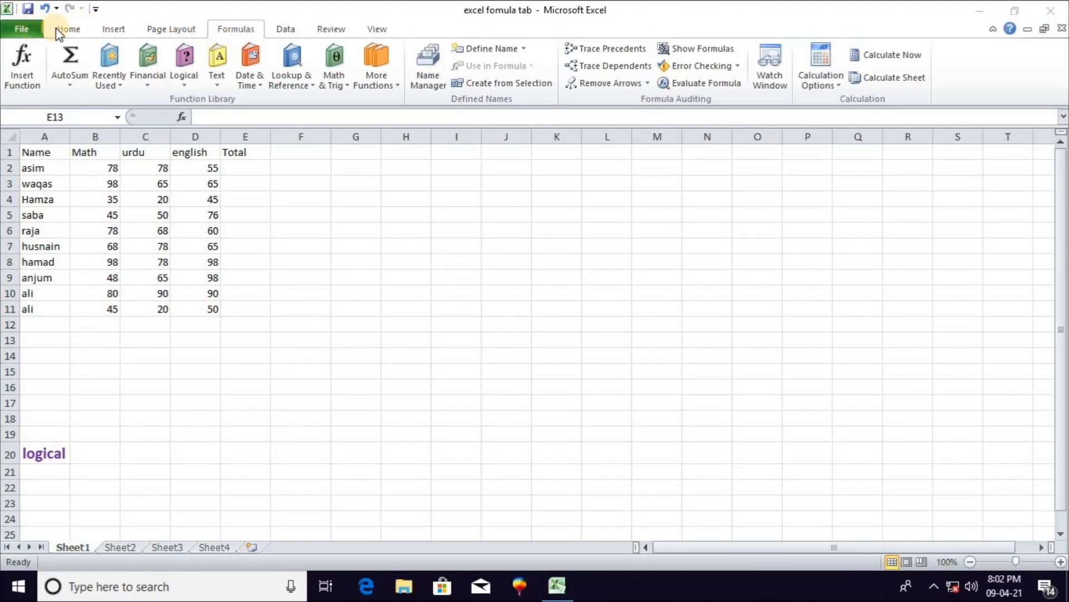
{"action": "left_click", "coordinate": [114, 30]}
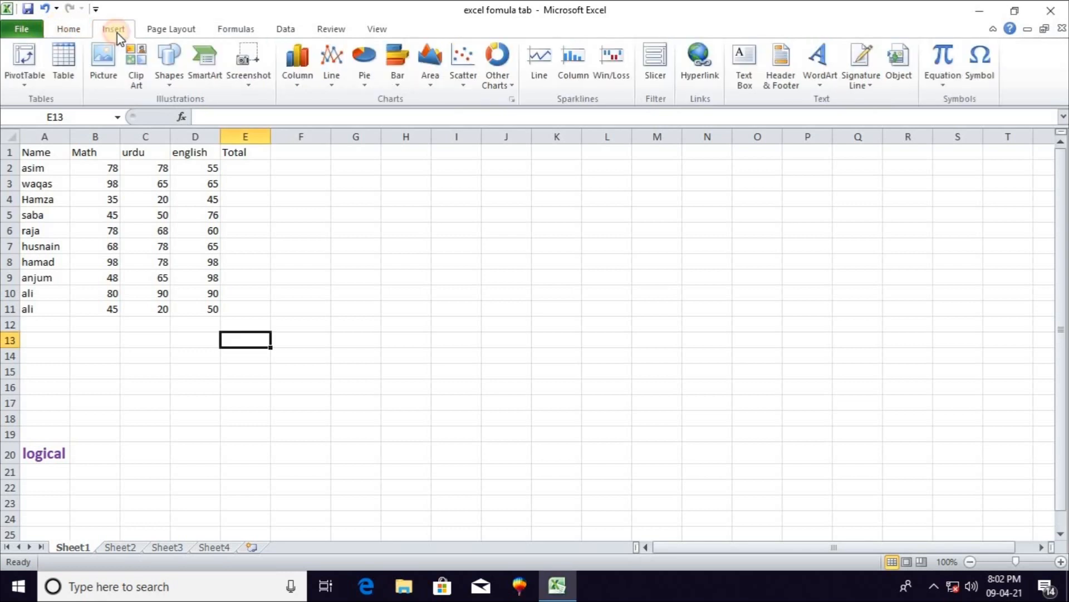
{"action": "left_click", "coordinate": [176, 31]}
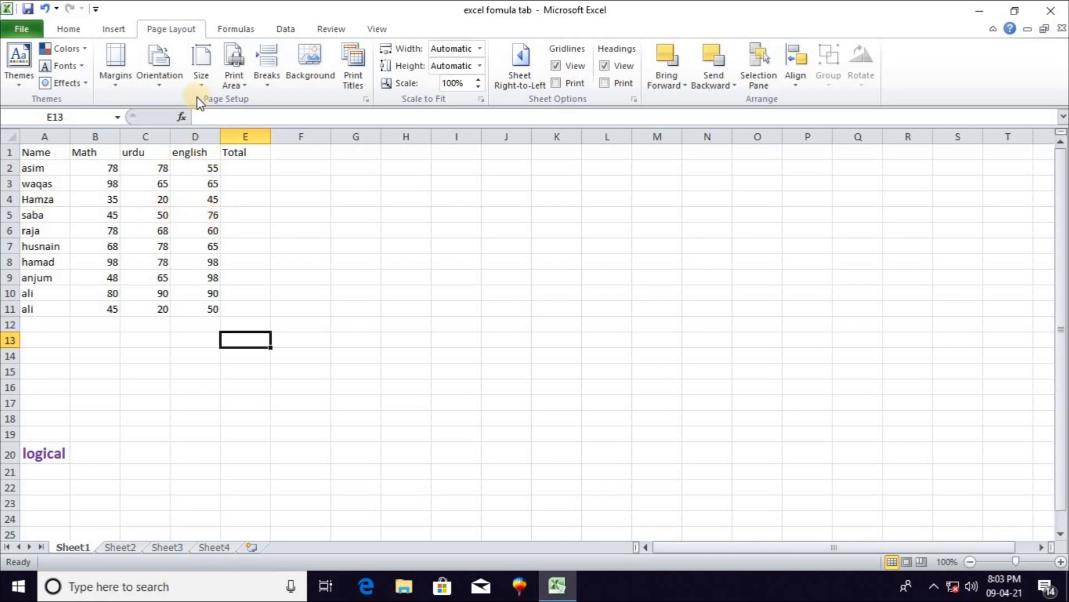
{"action": "left_click", "coordinate": [234, 29]}
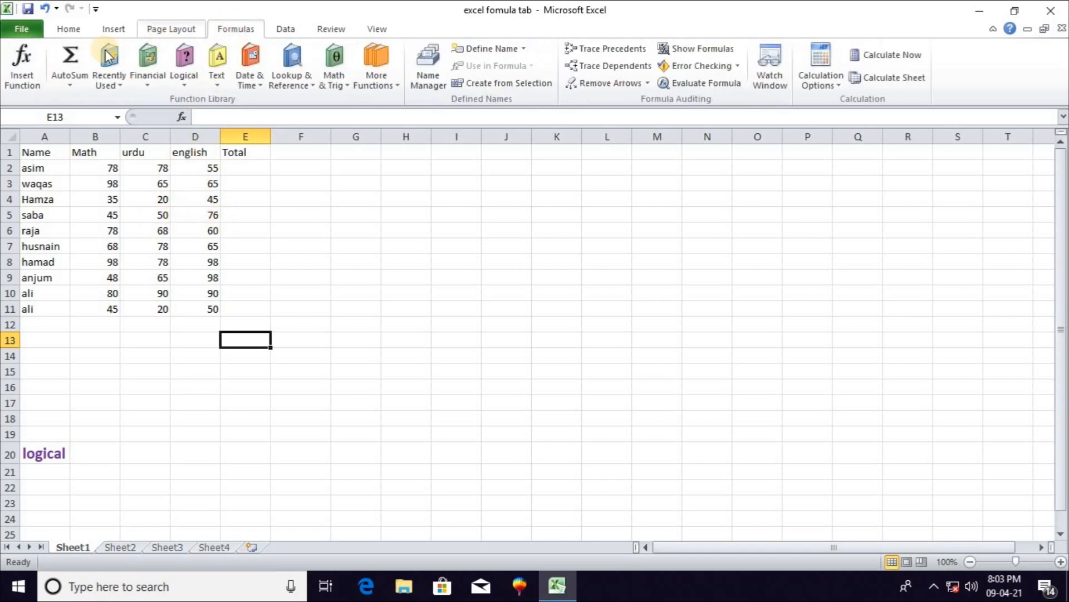
{"action": "left_click", "coordinate": [217, 89]}
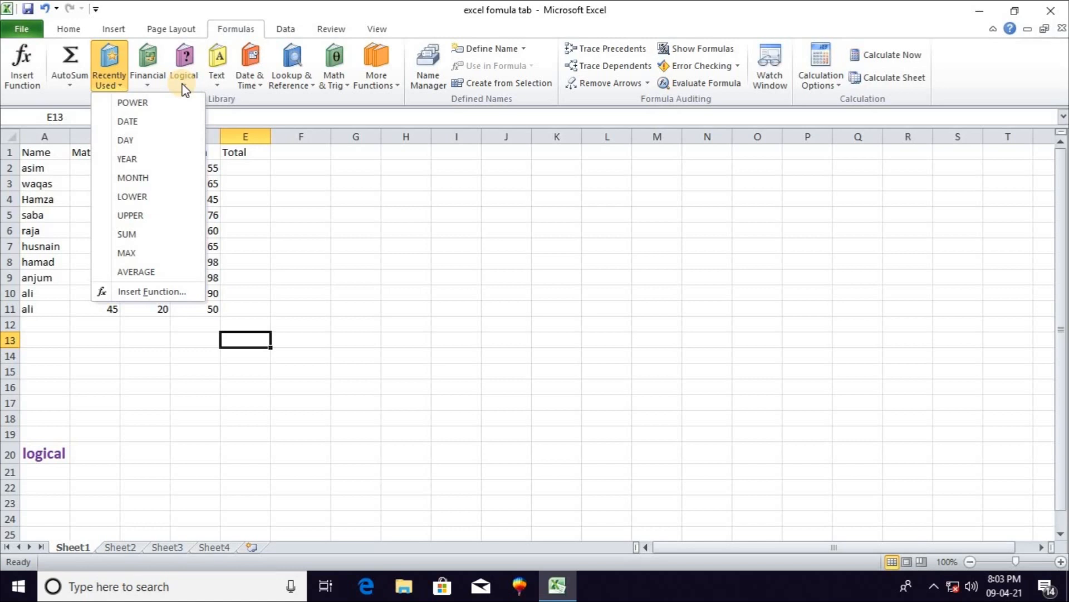
{"action": "left_click", "coordinate": [335, 183]}
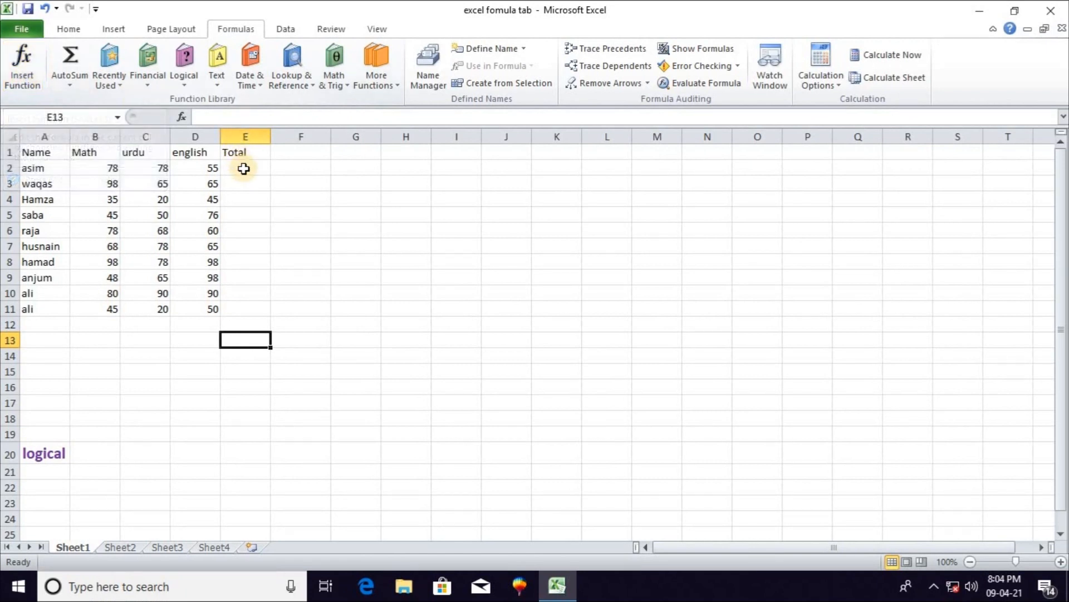
Search the function library for "sum" and insert the SUM function in cell E2 under Total
{"action": "left_click", "coordinate": [240, 167]}
{"action": "left_click", "coordinate": [18, 73]}
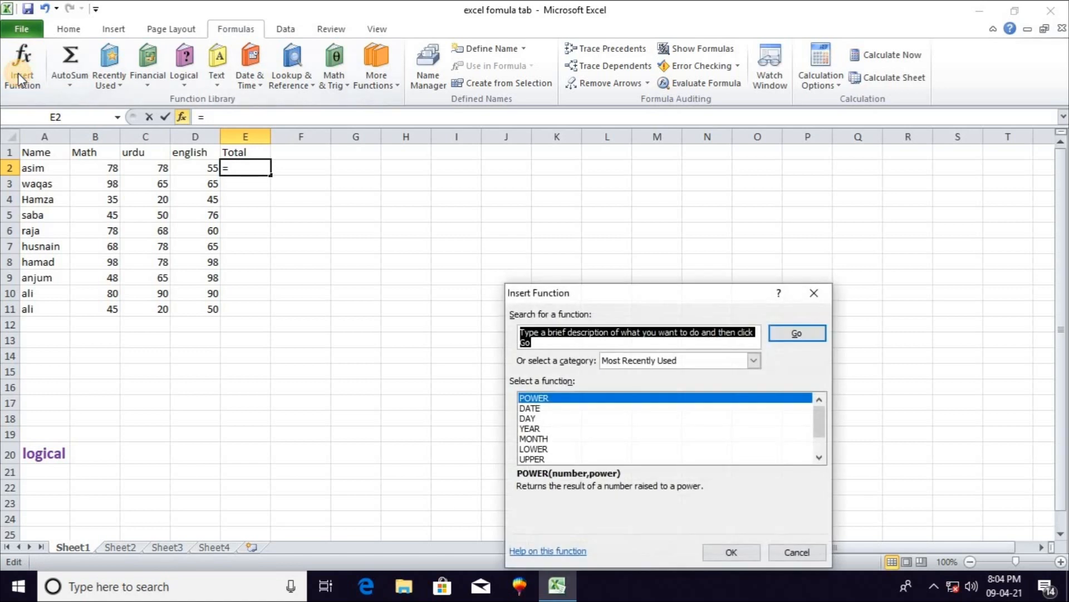
{"action": "scroll", "coordinate": [819, 423], "scroll_direction": "down", "scroll_amount": 1}
{"action": "scroll", "coordinate": [779, 421], "scroll_direction": "up", "scroll_amount": 1}
{"action": "left_click", "coordinate": [558, 337]}
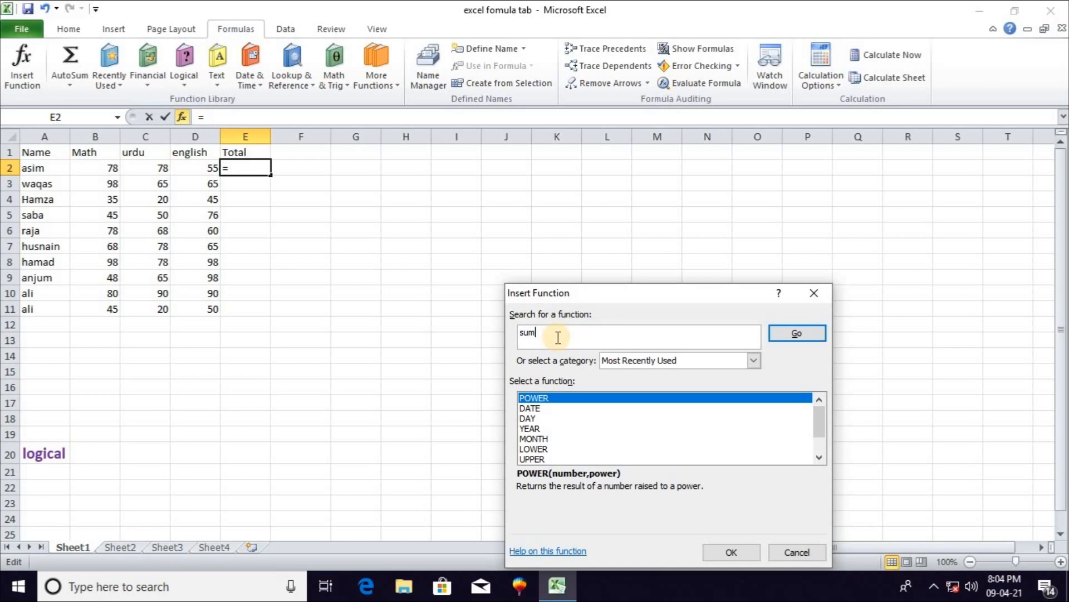
{"action": "left_click", "coordinate": [799, 335]}
{"action": "left_click", "coordinate": [533, 401]}
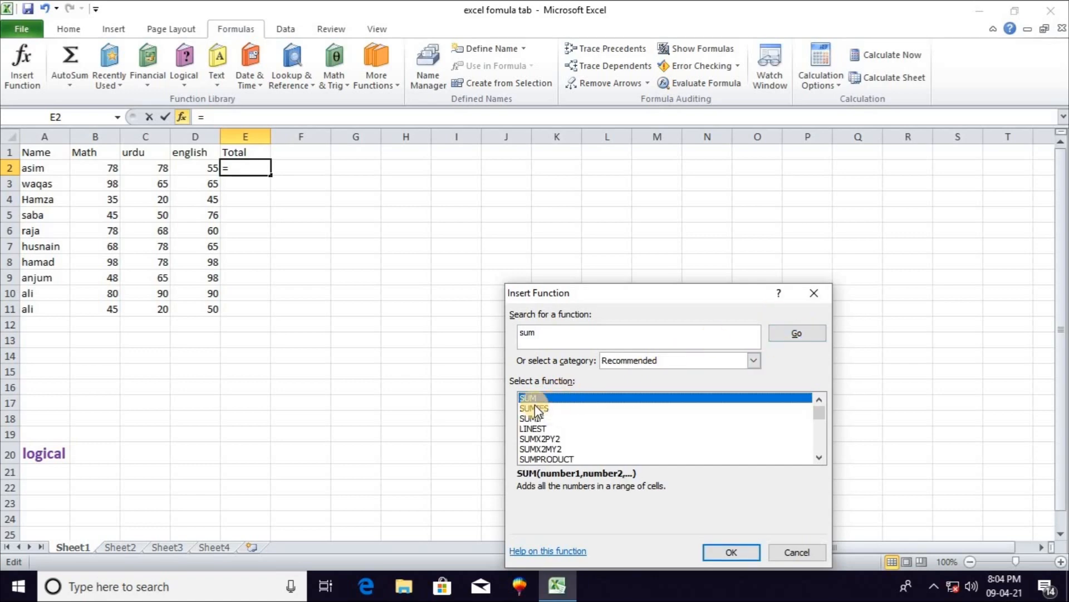
{"action": "left_click", "coordinate": [741, 553]}
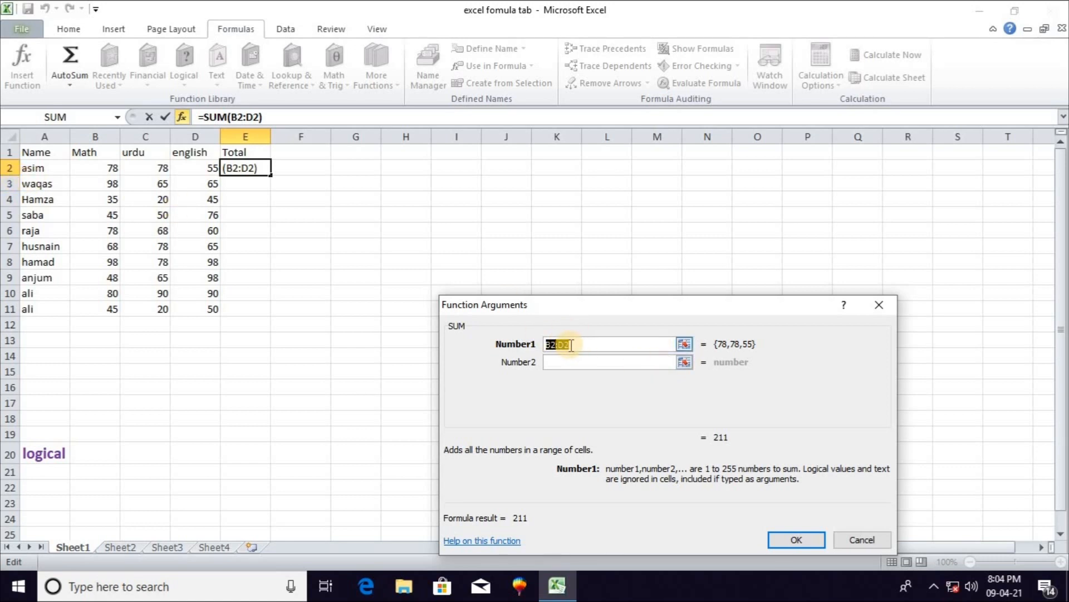
Set the SUM function's first argument to the marks in B2:D2 and confirm the formula
{"action": "key", "text": "BackSpace"}
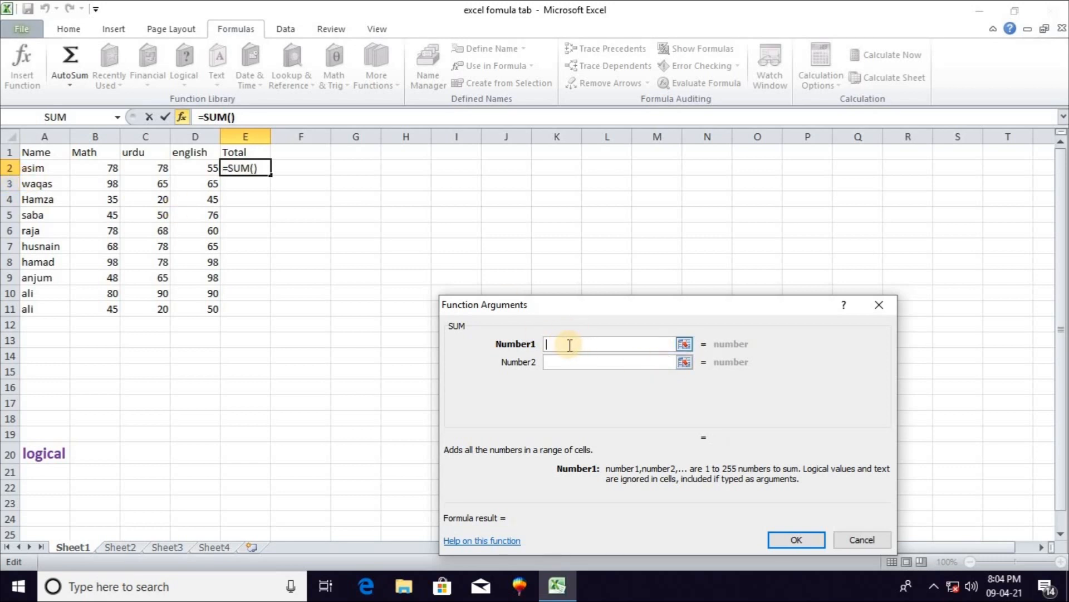
{"action": "left_click", "coordinate": [116, 168]}
{"action": "left_click_drag", "start_coordinate": [117, 169], "coordinate": [210, 169]}
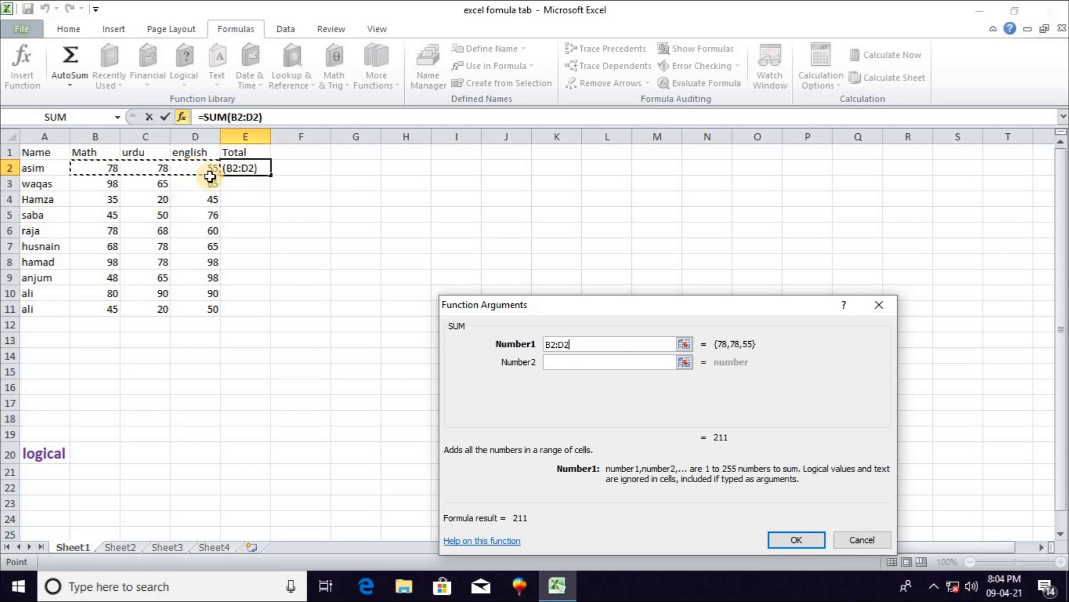
{"action": "left_click", "coordinate": [797, 540]}
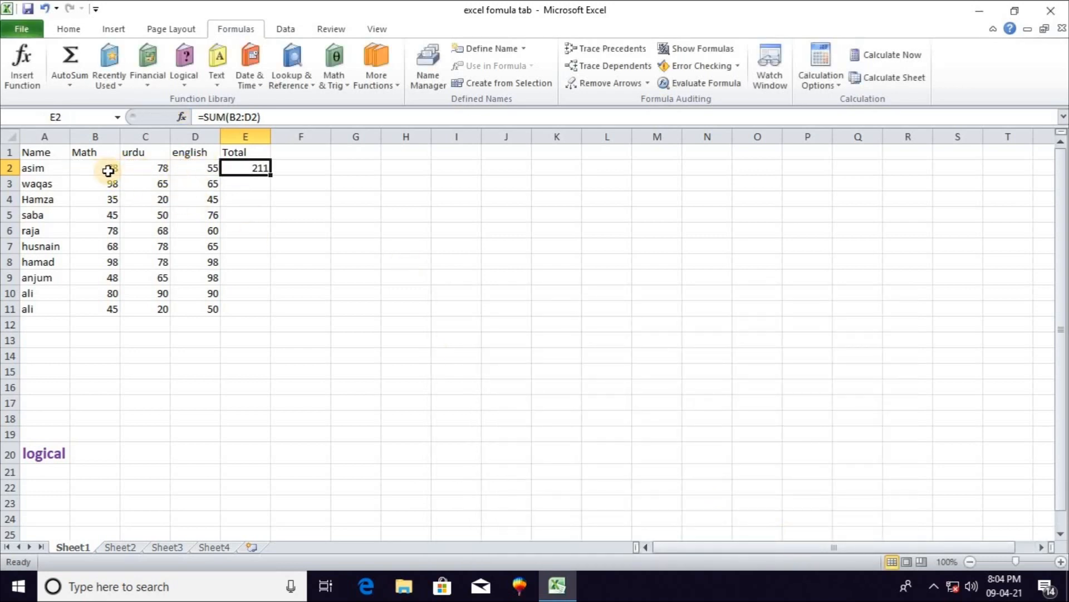
{"action": "left_click", "coordinate": [256, 179]}
{"action": "left_click", "coordinate": [110, 167]}
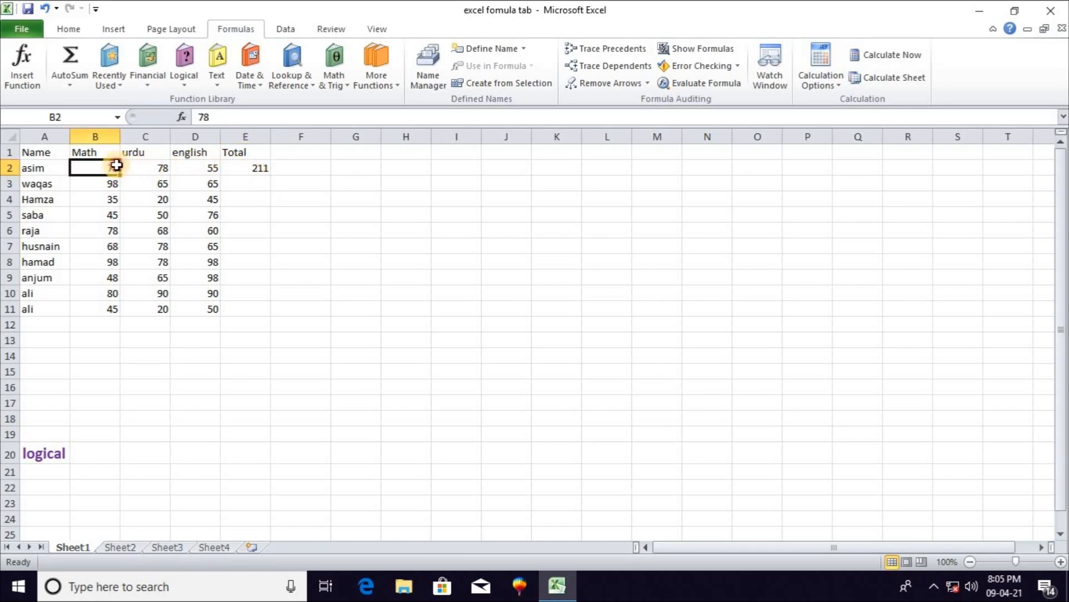
{"action": "left_click", "coordinate": [196, 167]}
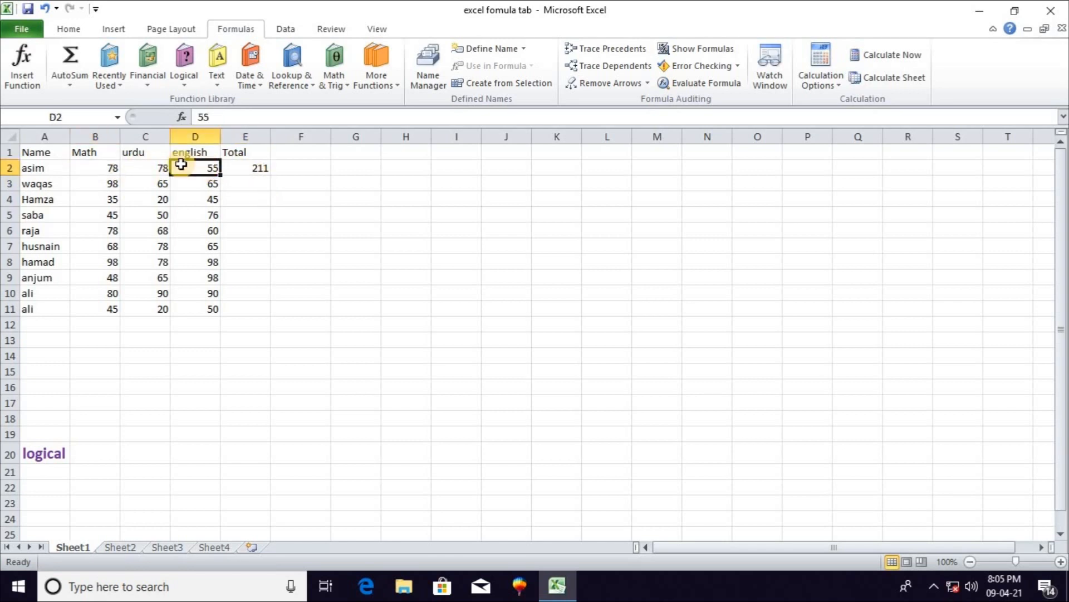
{"action": "left_click", "coordinate": [25, 83]}
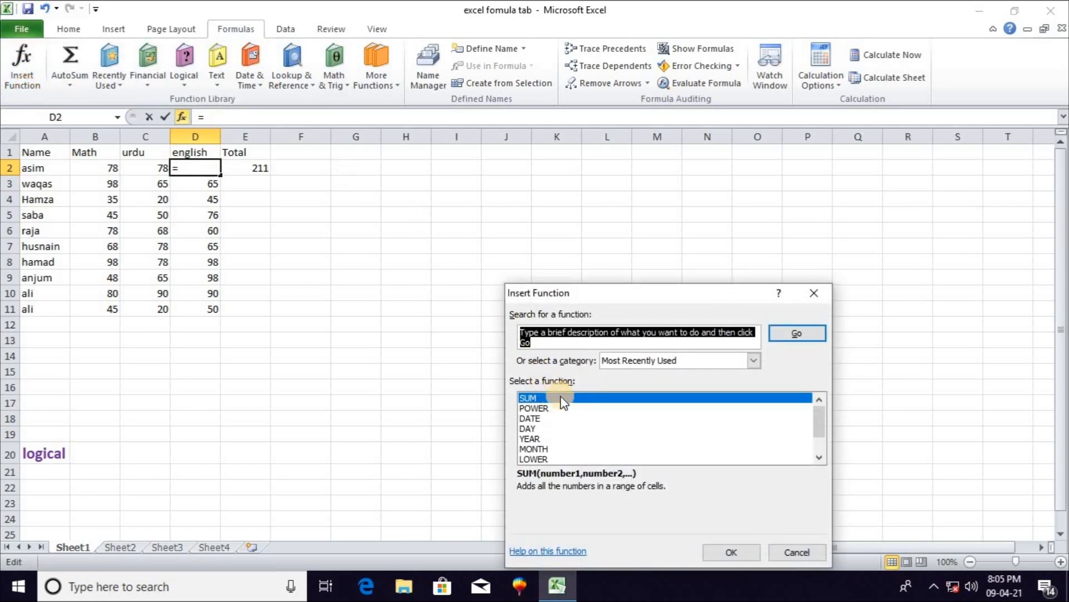
{"action": "scroll", "coordinate": [577, 429], "scroll_direction": "down", "scroll_amount": 1}
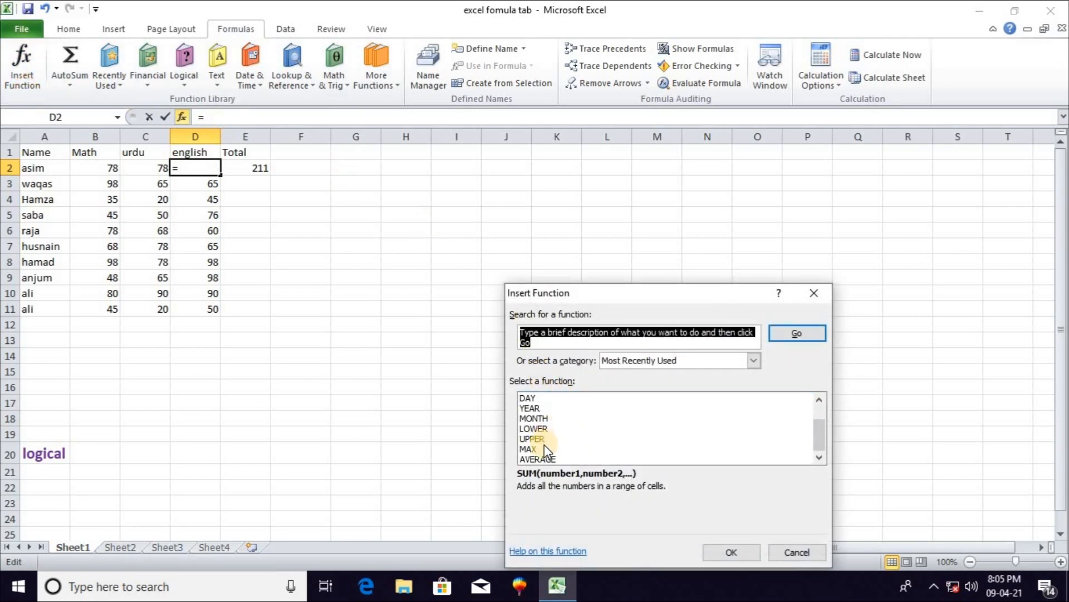
{"action": "left_click", "coordinate": [815, 297]}
Search the function library for "maximum" to find a function for cell B12 below the Math marks
{"action": "left_click", "coordinate": [107, 325]}
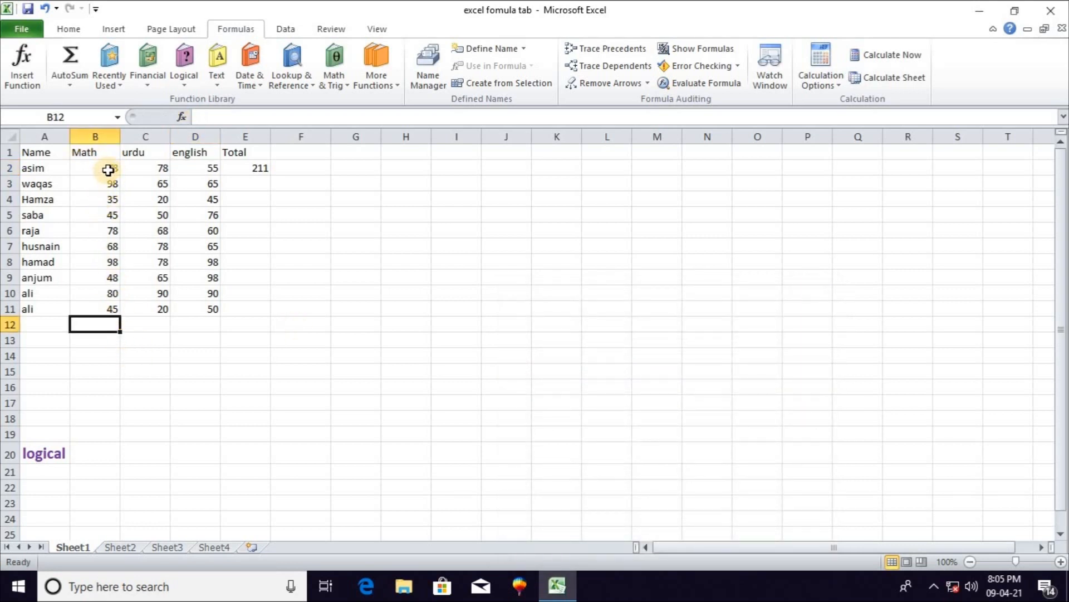
{"action": "left_click", "coordinate": [110, 341]}
{"action": "left_click", "coordinate": [106, 326]}
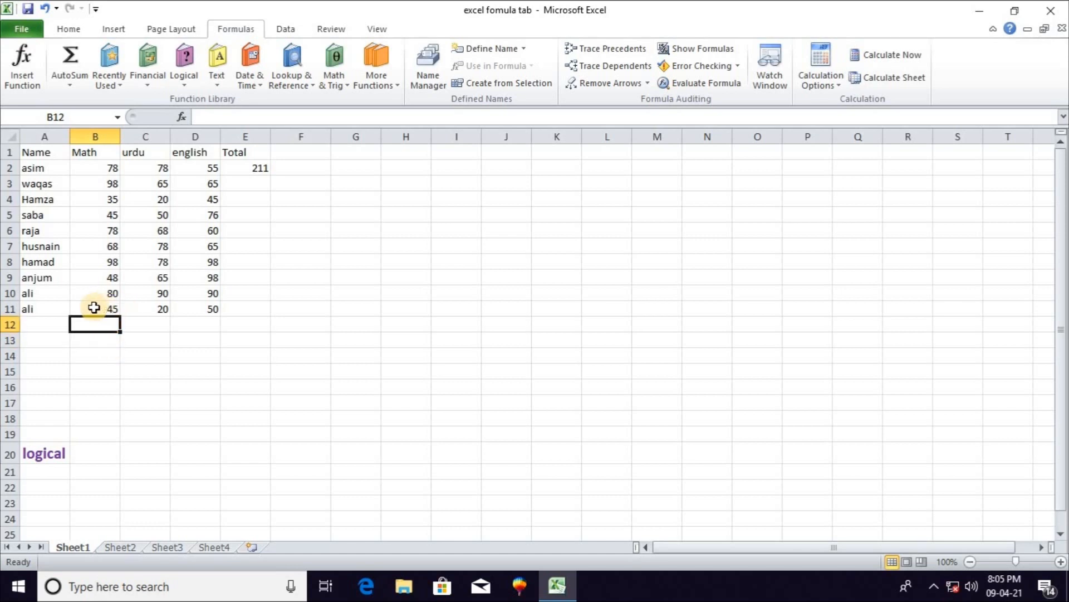
{"action": "left_click", "coordinate": [39, 89]}
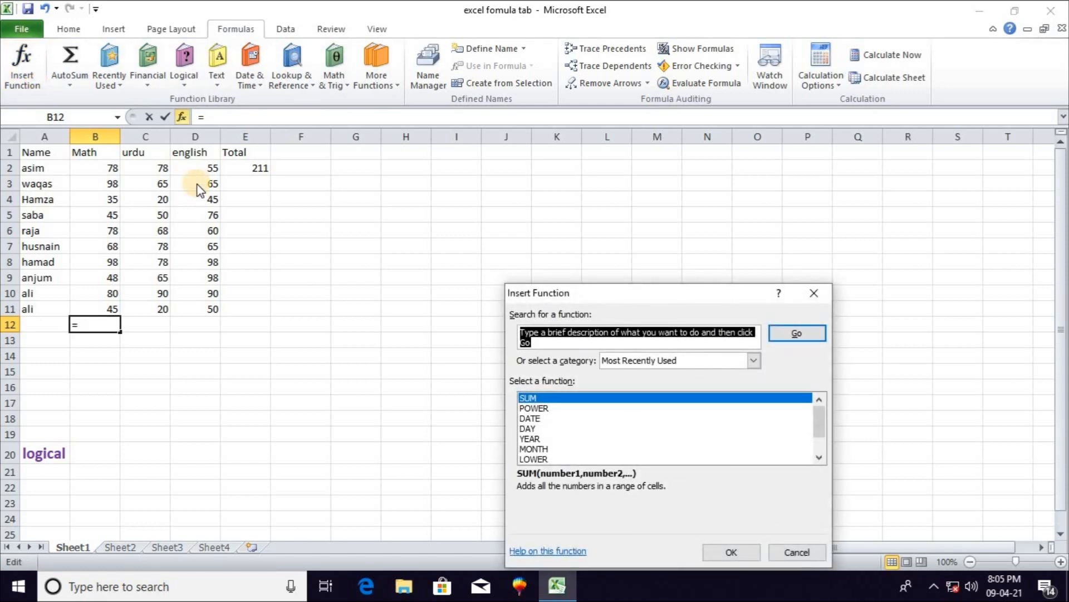
{"action": "type", "text": "maximum"}
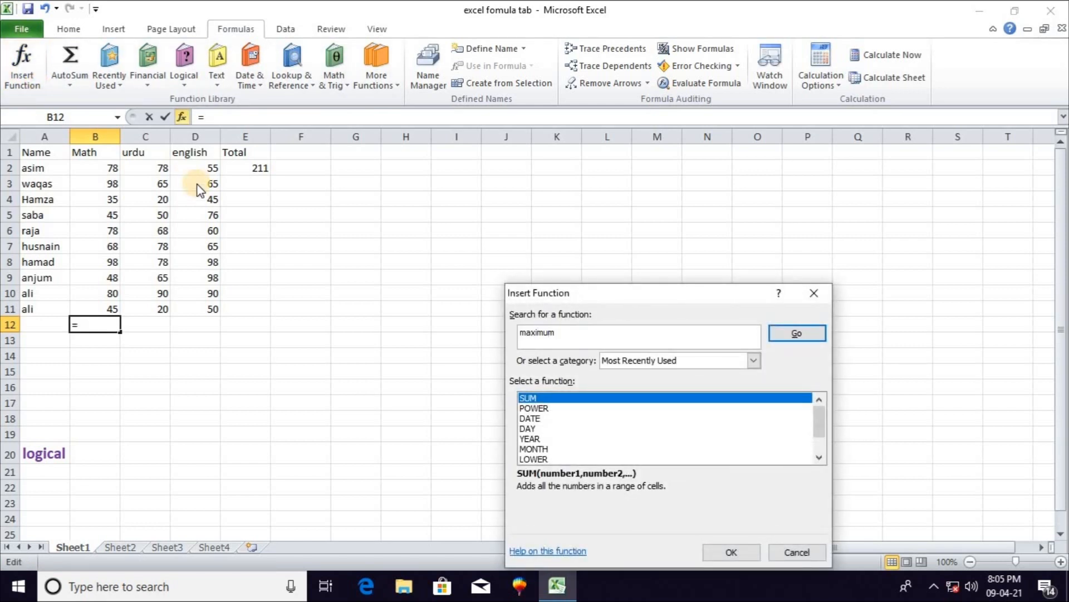
{"action": "key", "text": "Return"}
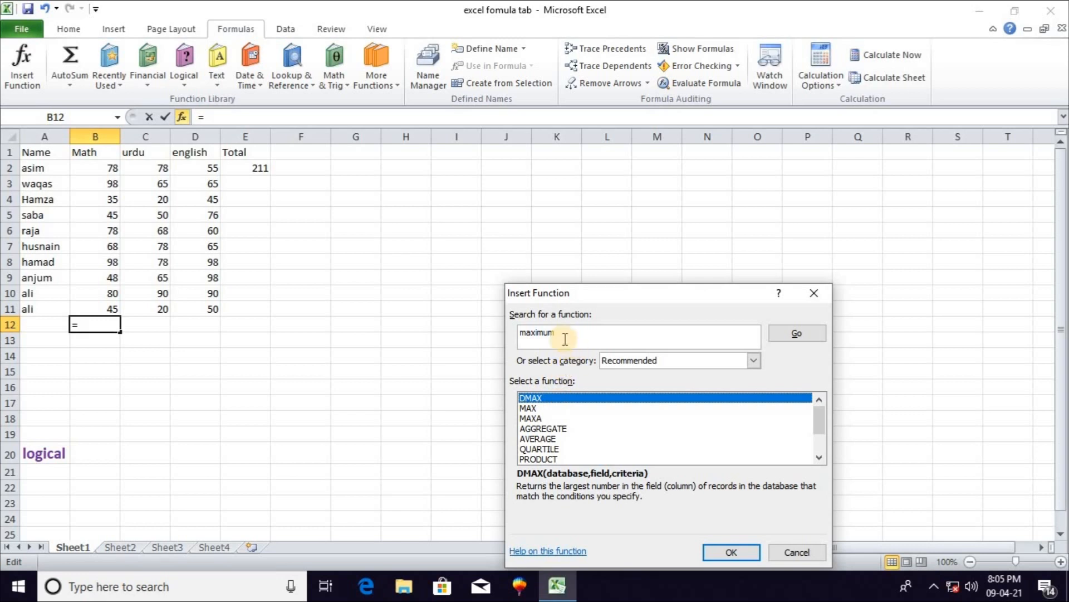
Replace the function search term with a shorter one and insert the MAX function in cell B12
{"action": "left_click_drag", "start_coordinate": [559, 333], "coordinate": [503, 328]}
{"action": "key", "text": "BackSpace"}
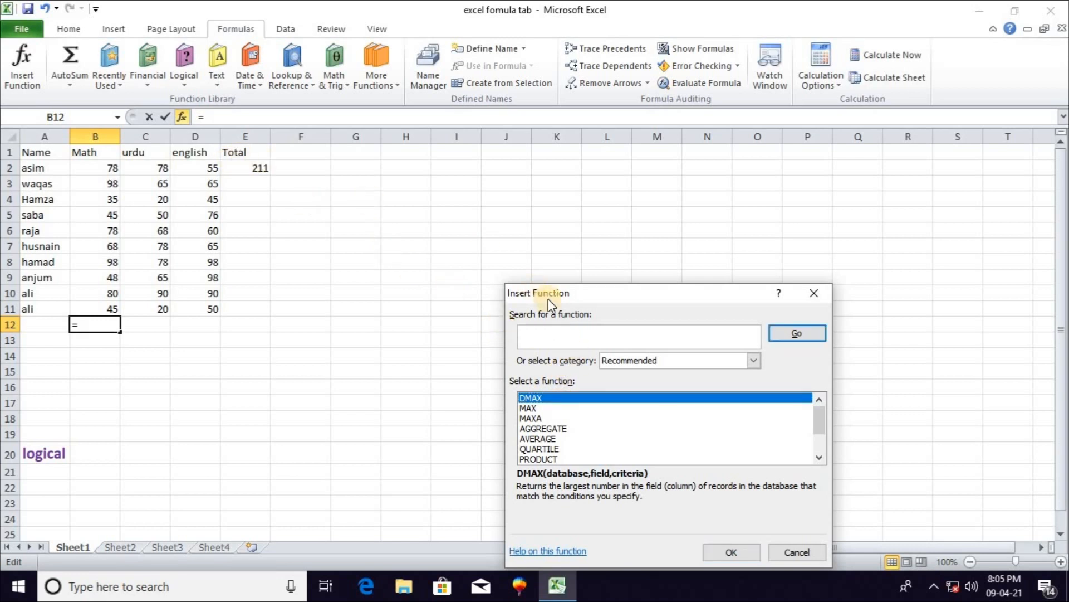
{"action": "left_click_drag", "start_coordinate": [820, 419], "coordinate": [818, 446]}
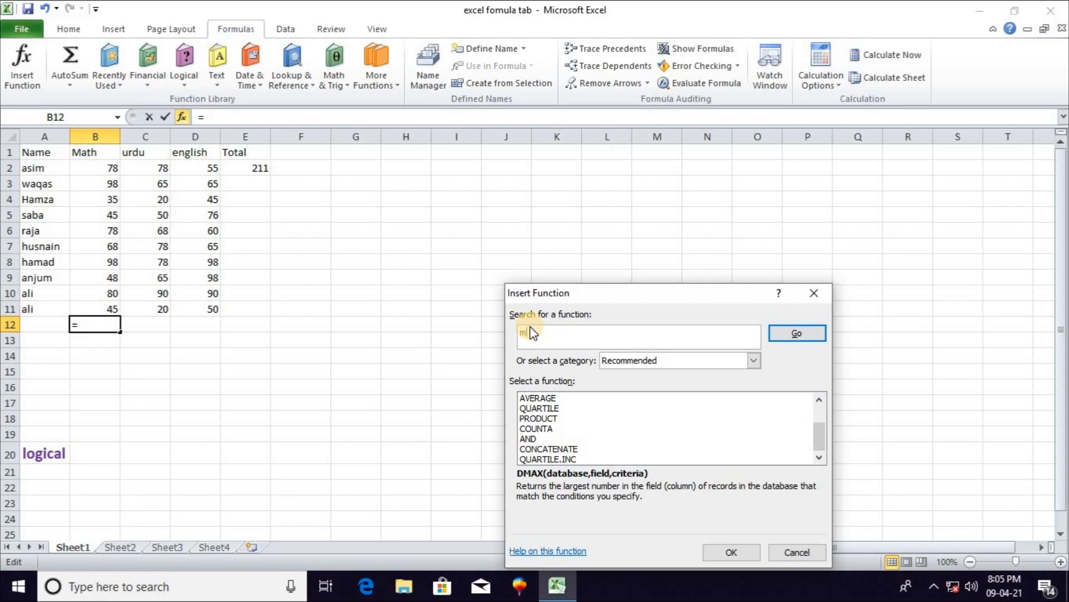
{"action": "key", "text": "Return"}
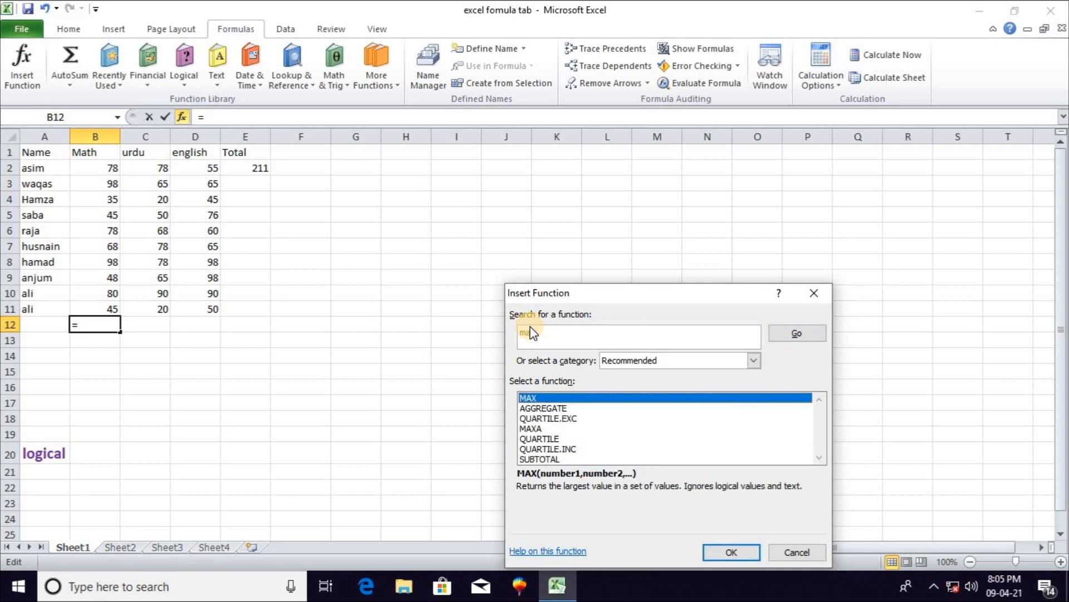
{"action": "left_click", "coordinate": [732, 552]}
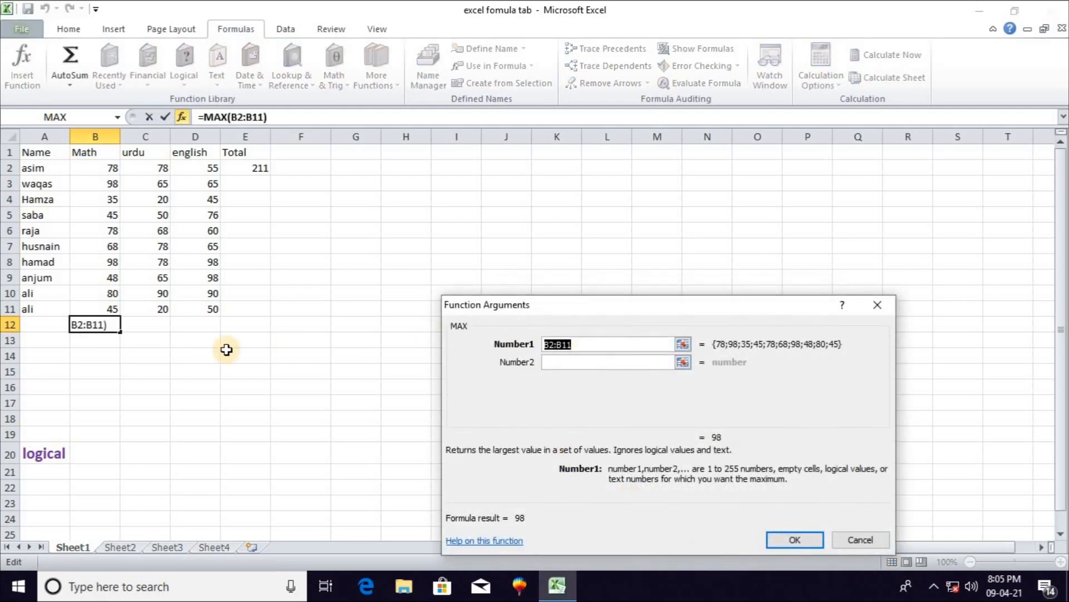
Set the MAX function's first argument to the Math marks in B2:B11 and confirm the formula
{"action": "key", "text": "BackSpace"}
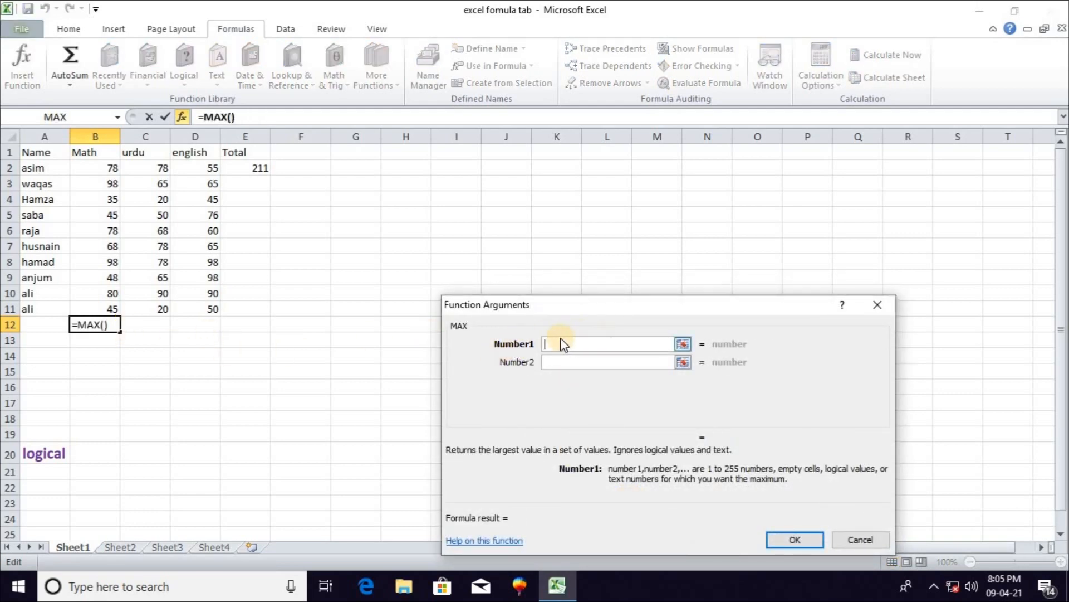
{"action": "left_click_drag", "start_coordinate": [112, 167], "coordinate": [114, 309]}
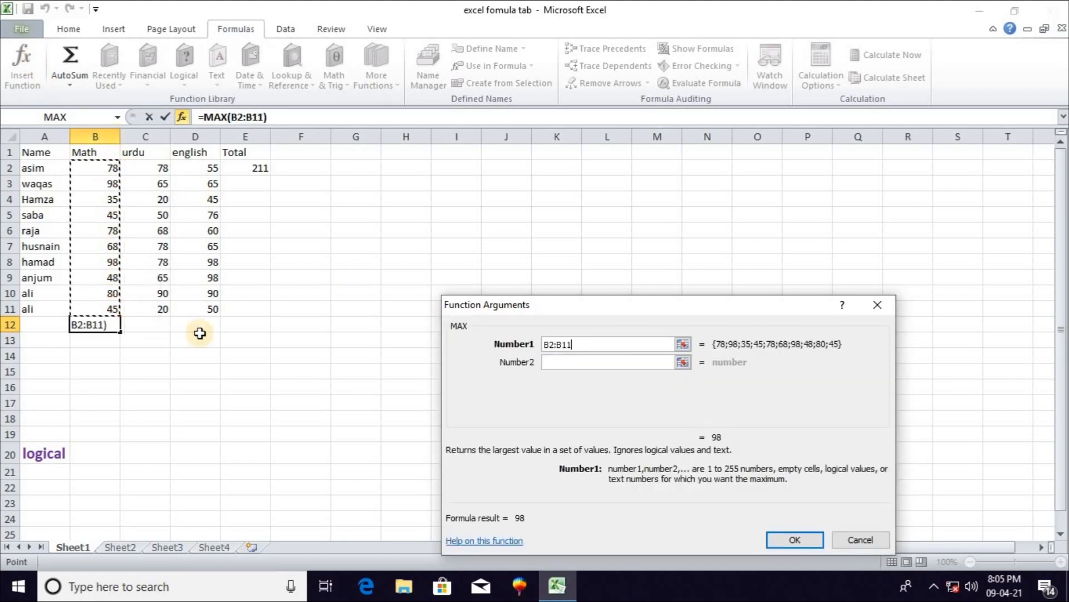
{"action": "left_click", "coordinate": [795, 539]}
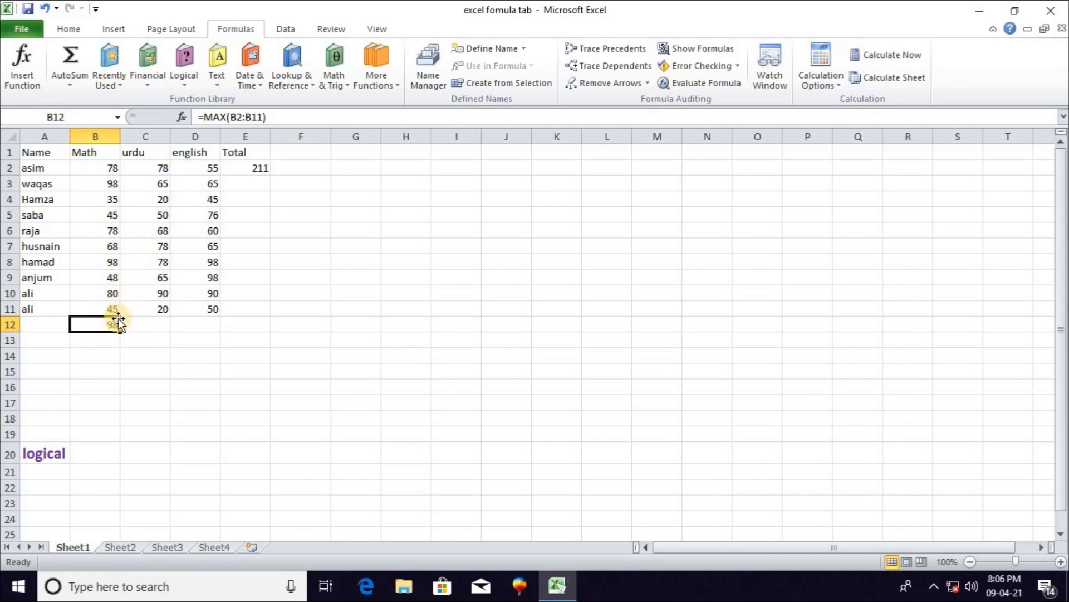
Clear the MAX formula from cell B12 and the SUM formula from cell E2
{"action": "left_click_drag", "start_coordinate": [118, 319], "coordinate": [110, 355]}
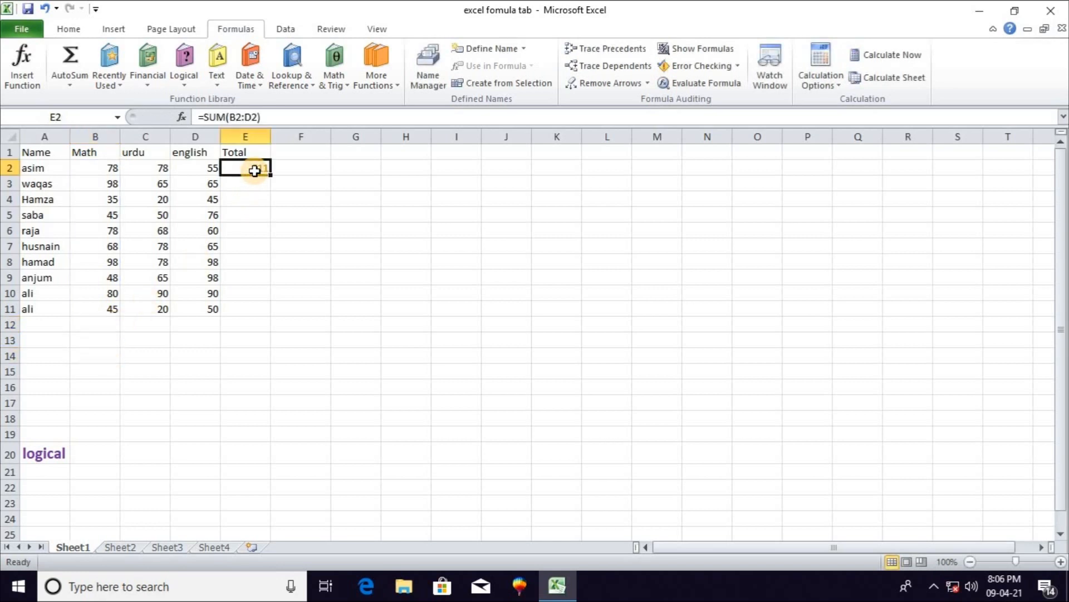
{"action": "key", "text": "Delete"}
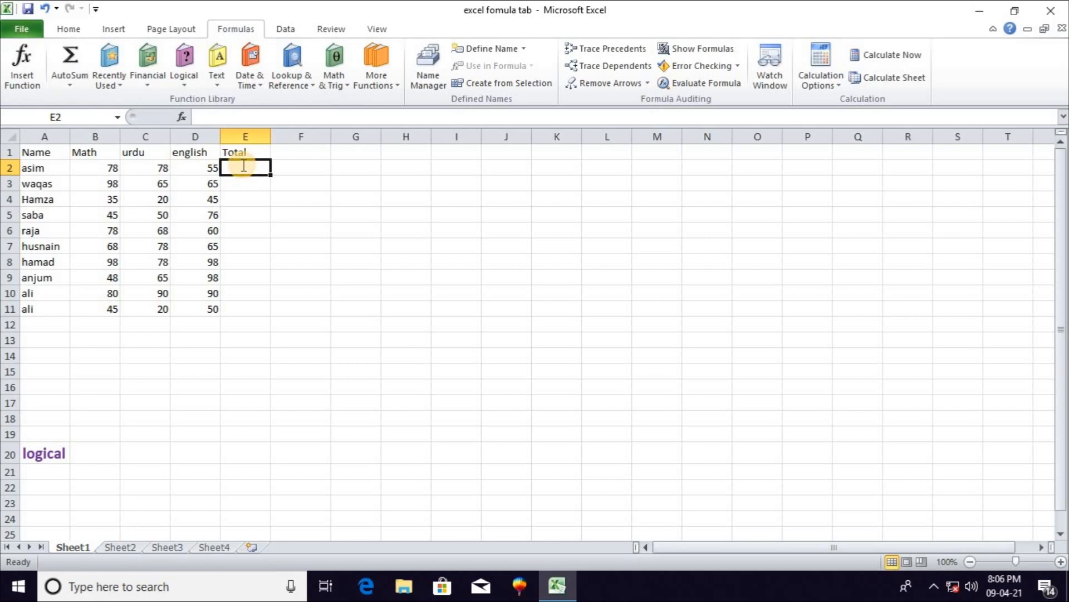
Enter the formula =sum(B2:D2) directly in cell E2 to total the first student's marks
{"action": "type", "text": "=sum"}
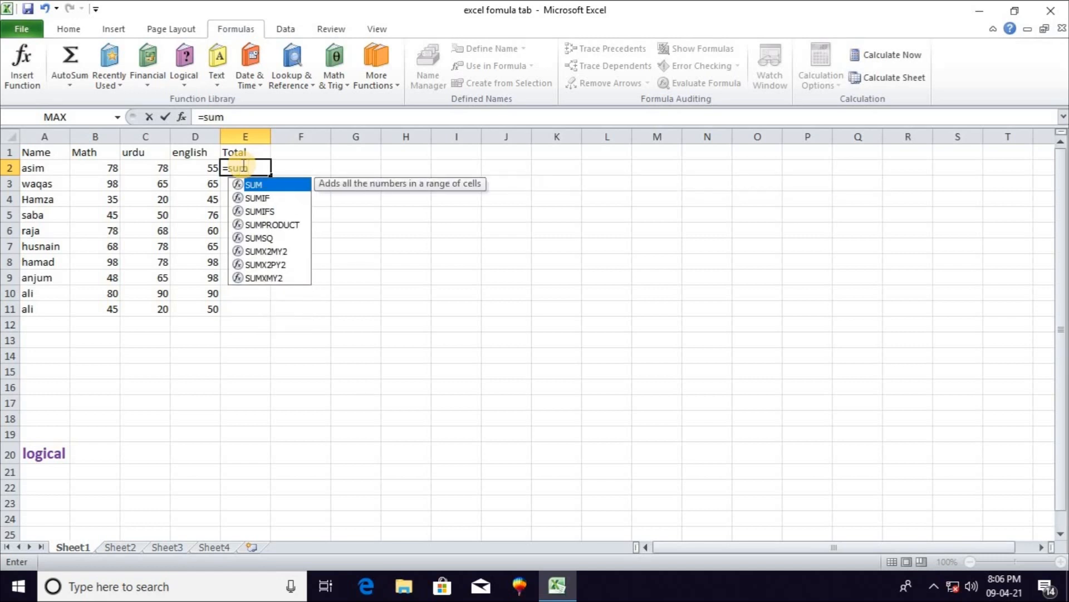
{"action": "type", "text": "("}
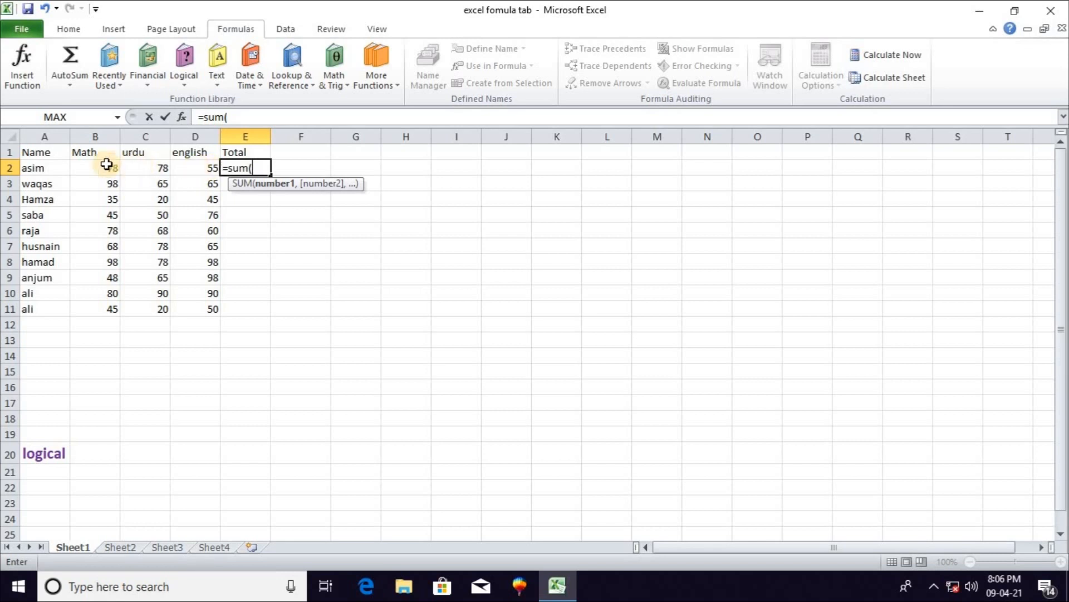
{"action": "left_click_drag", "start_coordinate": [91, 168], "coordinate": [193, 165]}
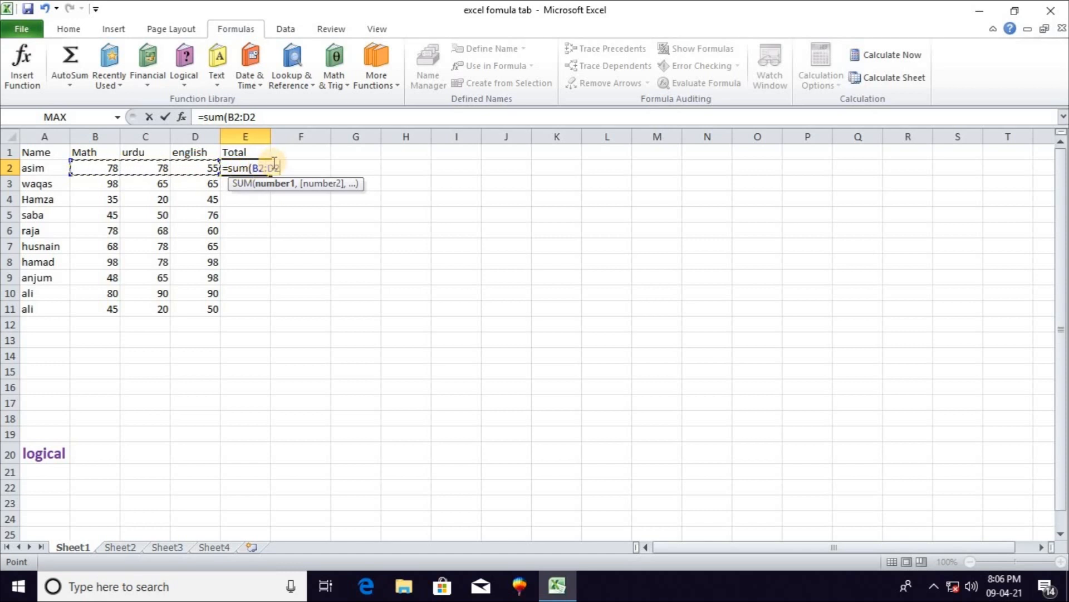
{"action": "type", "text": ")"}
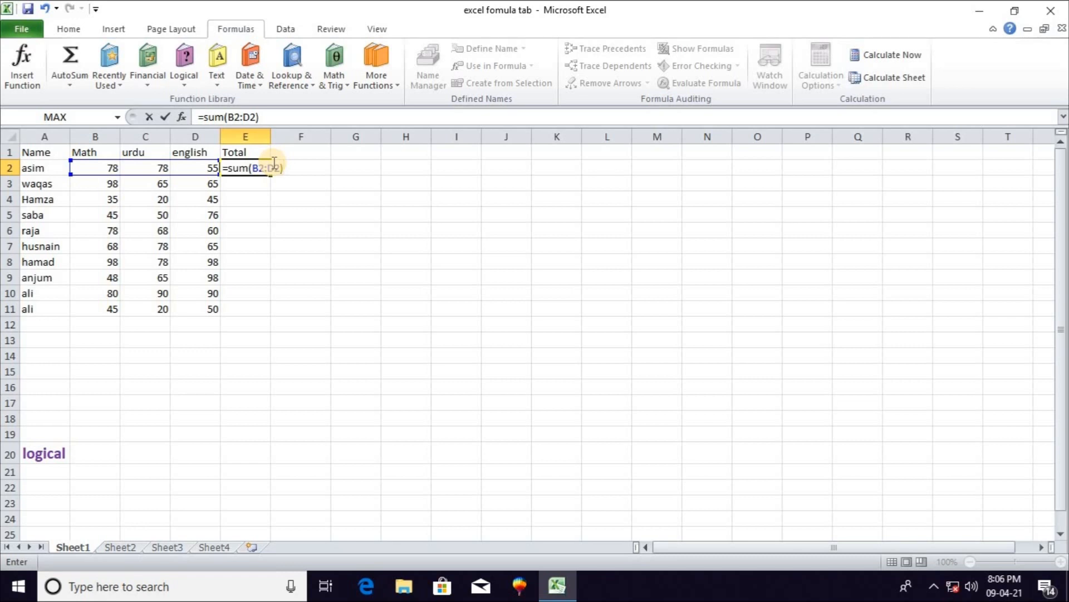
{"action": "key", "text": "Return"}
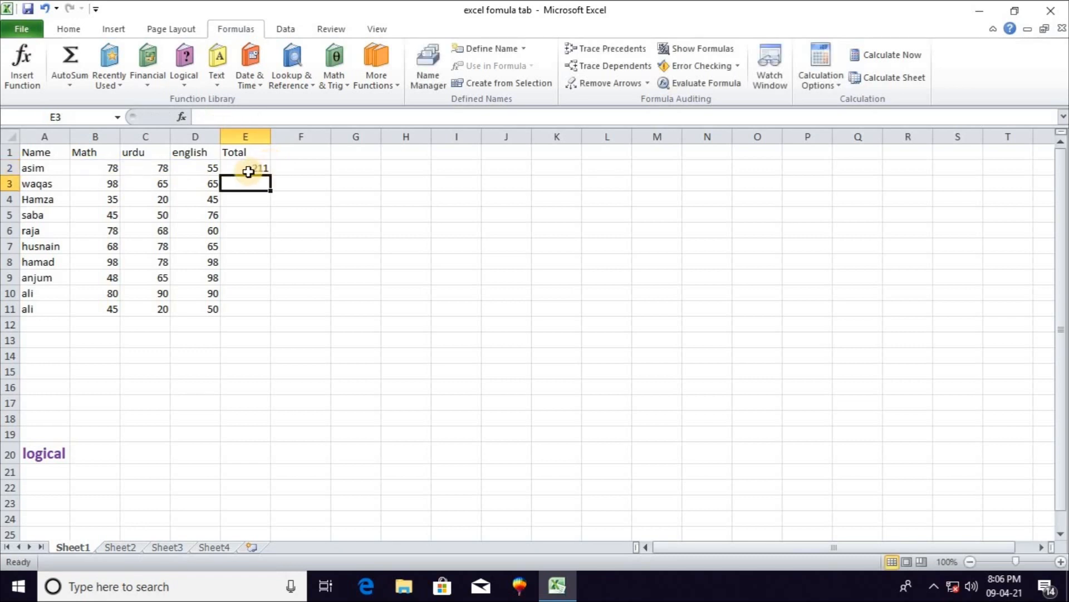
Fill the SUM formula from cell E2 down to E11 to total every student's marks
{"action": "left_click", "coordinate": [259, 167]}
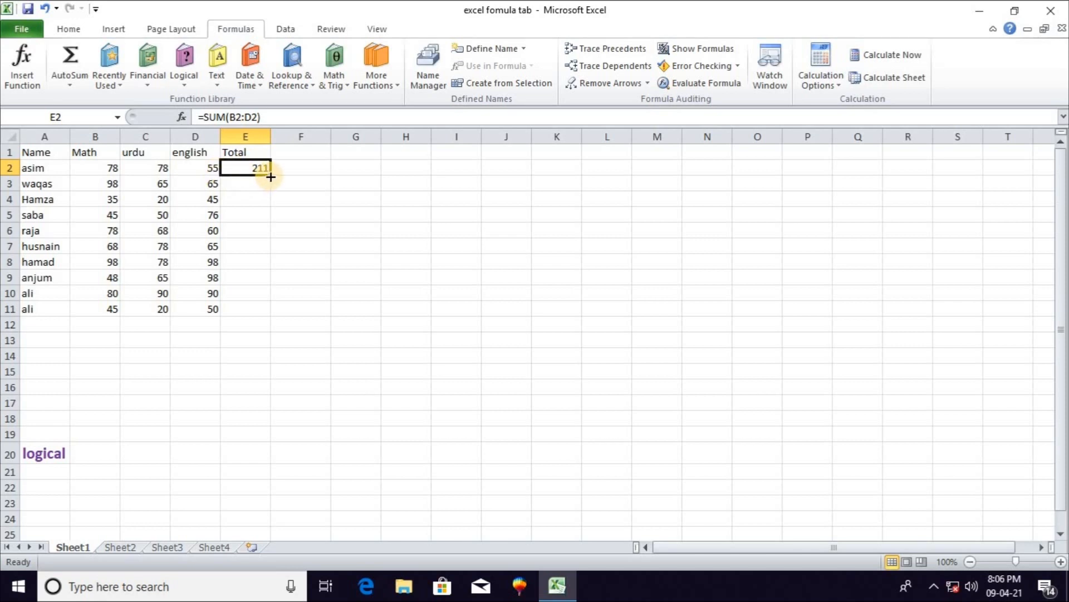
{"action": "left_click_drag", "start_coordinate": [271, 174], "coordinate": [283, 316]}
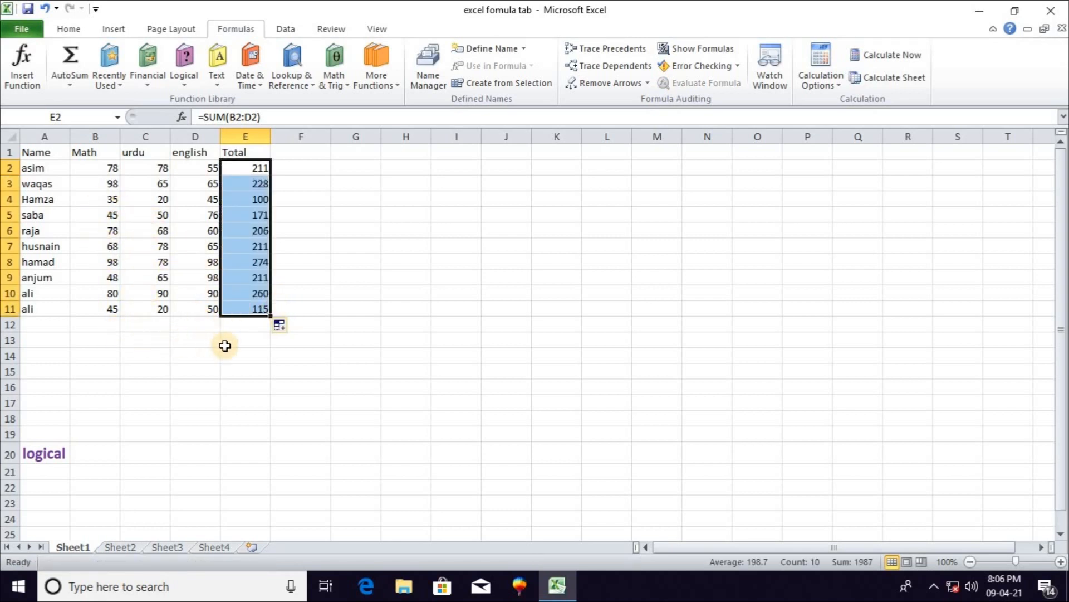
{"action": "left_click", "coordinate": [298, 260]}
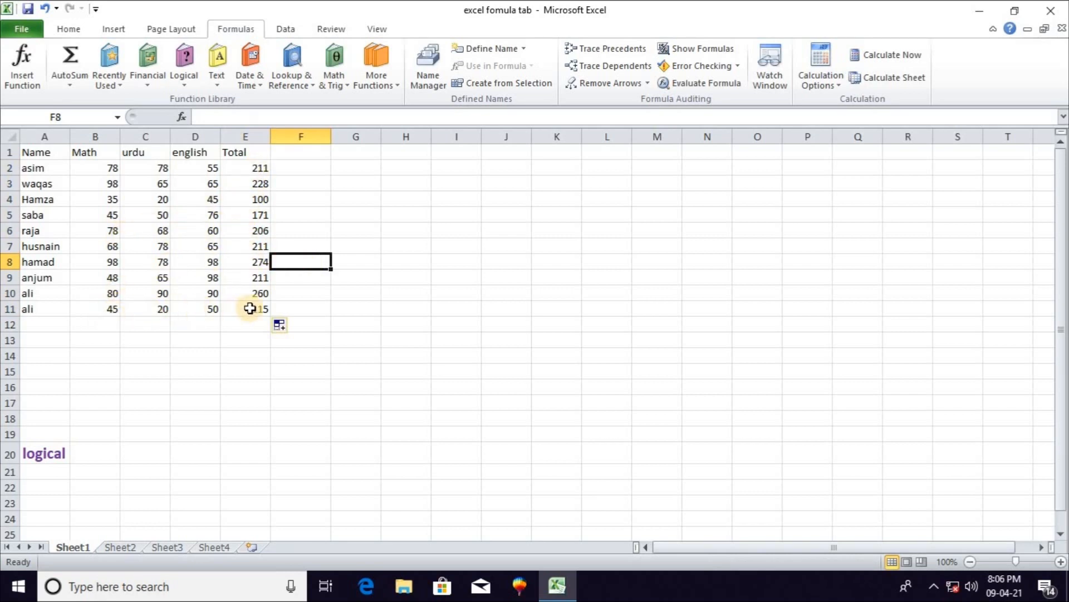
{"action": "left_click", "coordinate": [261, 326]}
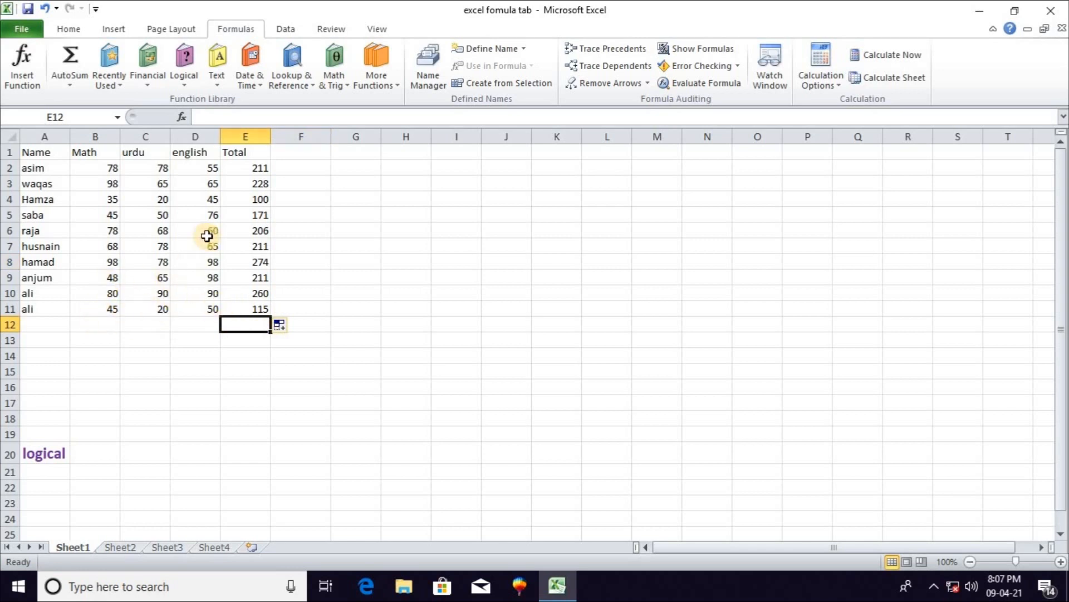
{"action": "left_click", "coordinate": [282, 166]}
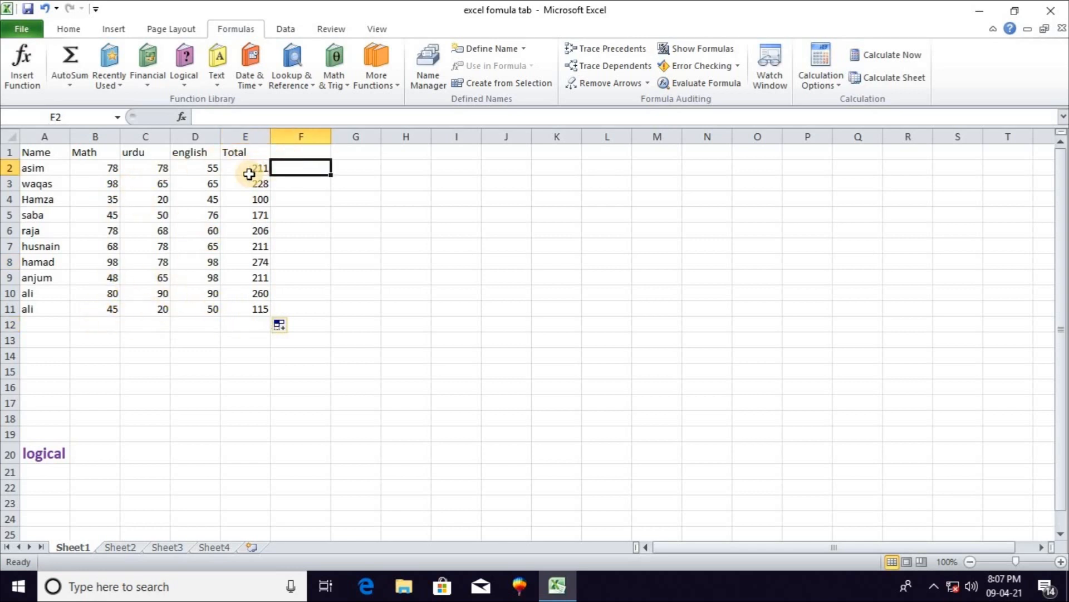
{"action": "left_click", "coordinate": [253, 167]}
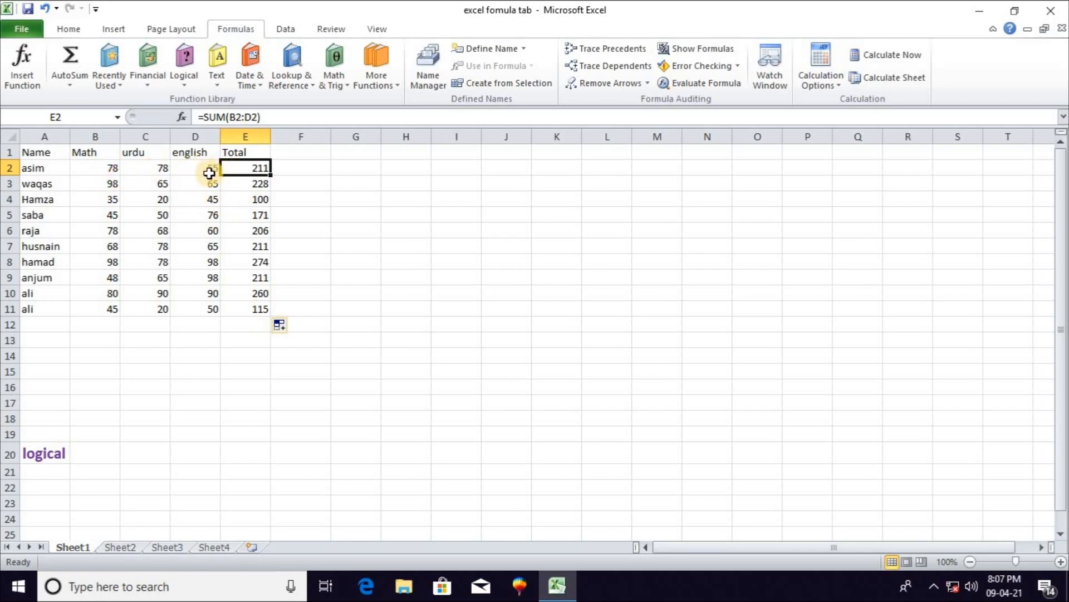
Clear all the total formulas from cells E2:E11
{"action": "left_click", "coordinate": [307, 230]}
{"action": "left_click_drag", "start_coordinate": [259, 184], "coordinate": [262, 306]}
{"action": "key", "text": "Delete"}
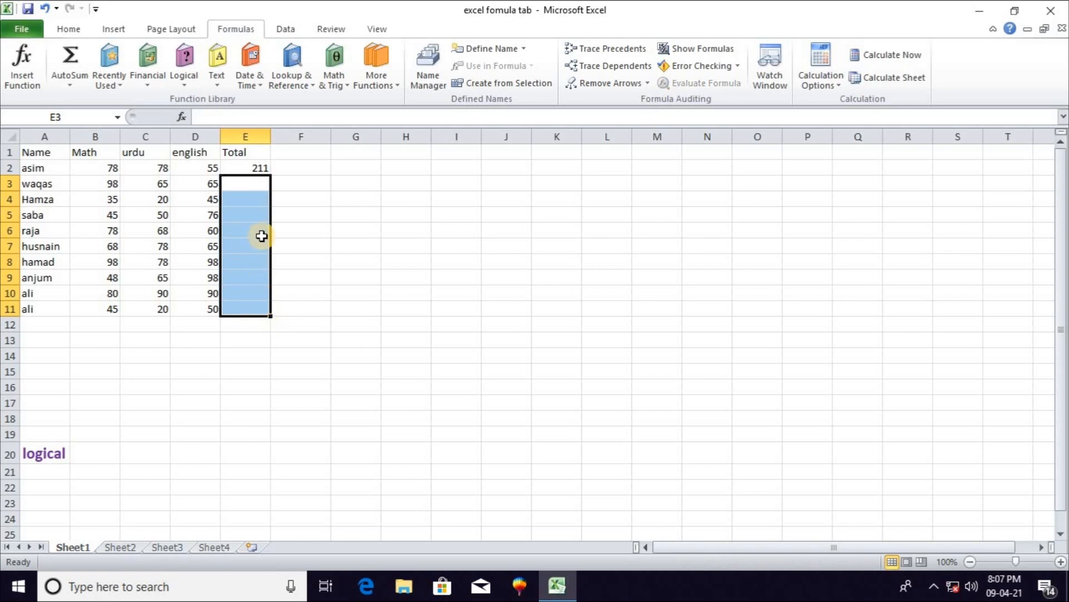
{"action": "left_click", "coordinate": [256, 168]}
{"action": "key", "text": "Delete"}
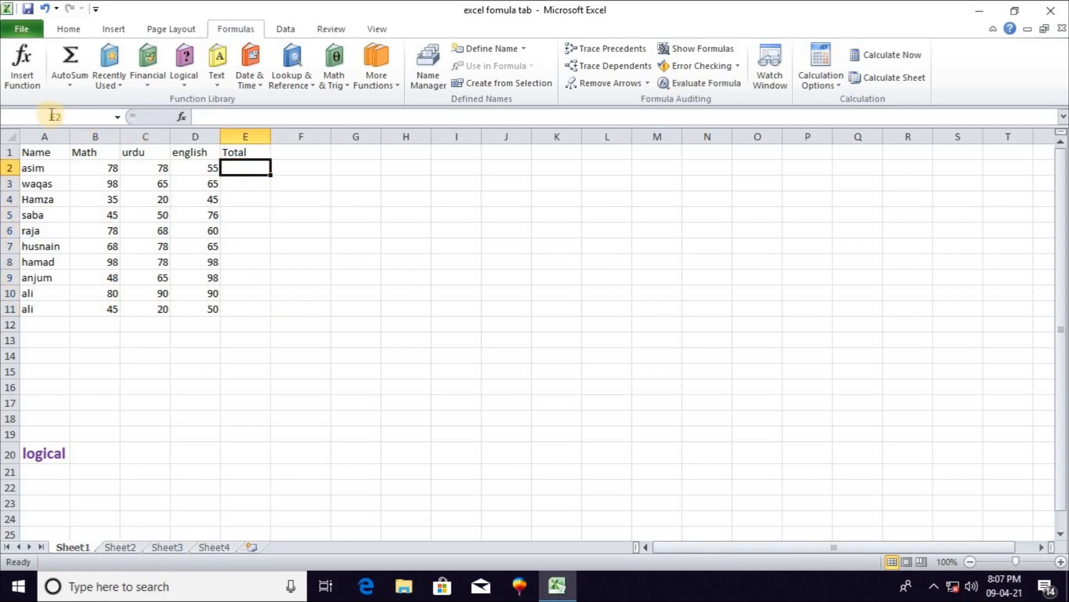
Total the first student's marks B2:D2 in cell E2 with the AutoSum Sum function
{"action": "left_click", "coordinate": [74, 89]}
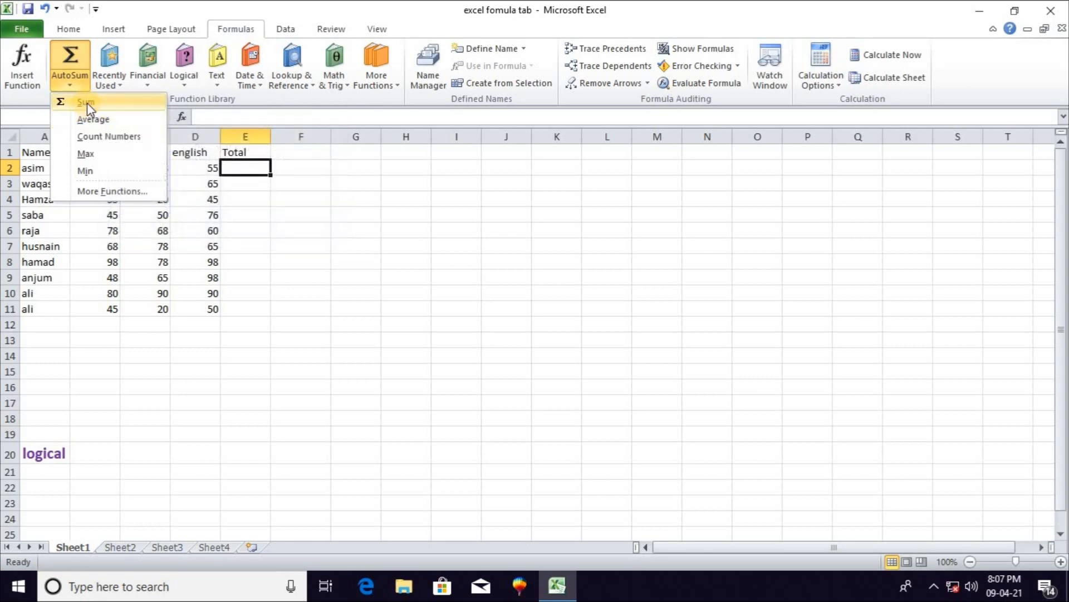
{"action": "left_click", "coordinate": [85, 102]}
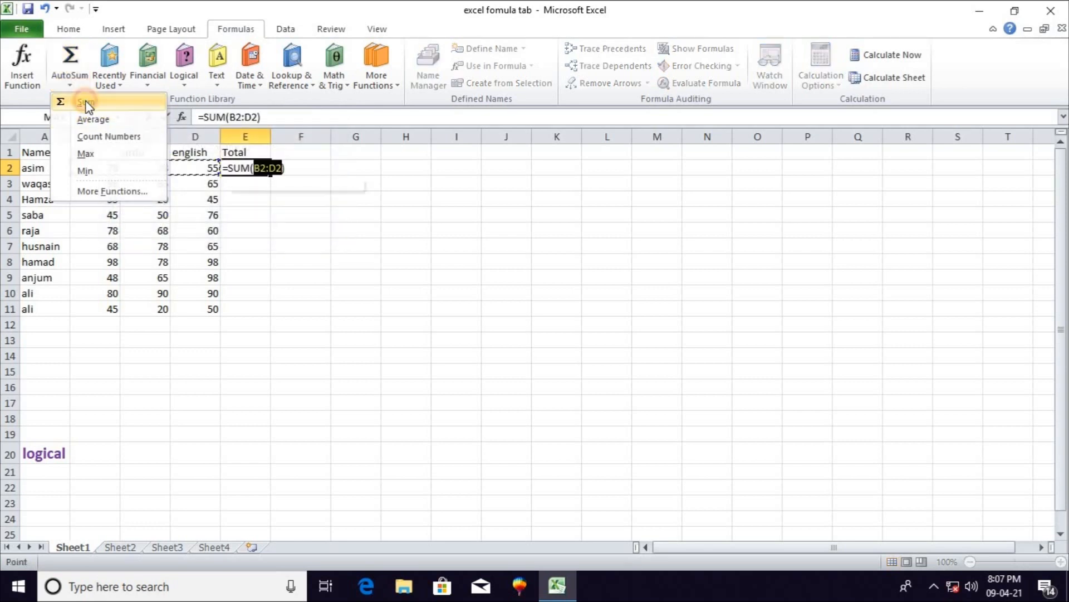
{"action": "key", "text": "Tab"}
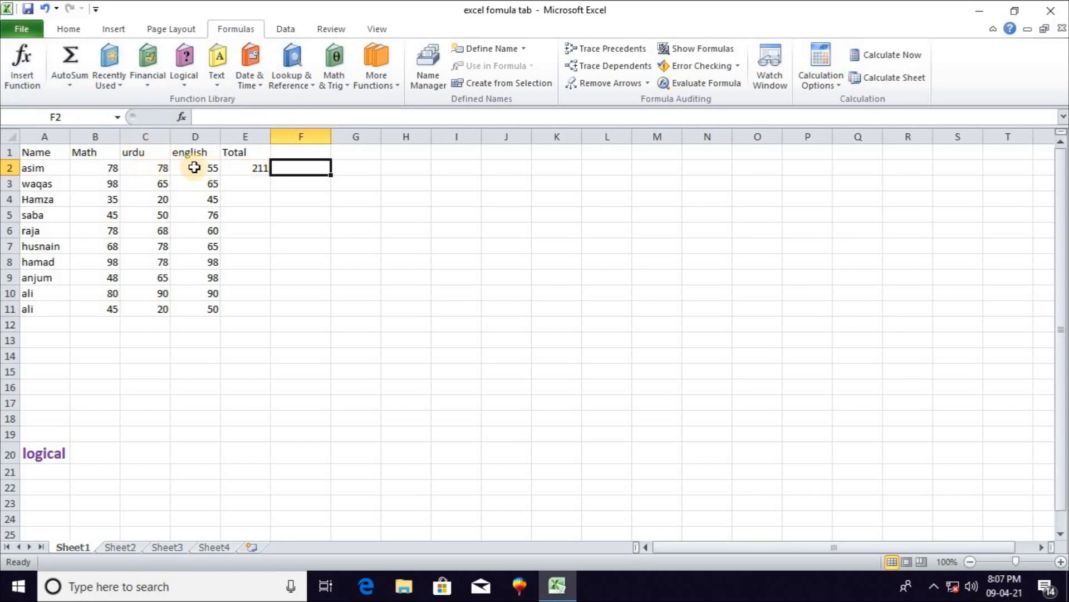
{"action": "left_click", "coordinate": [105, 328]}
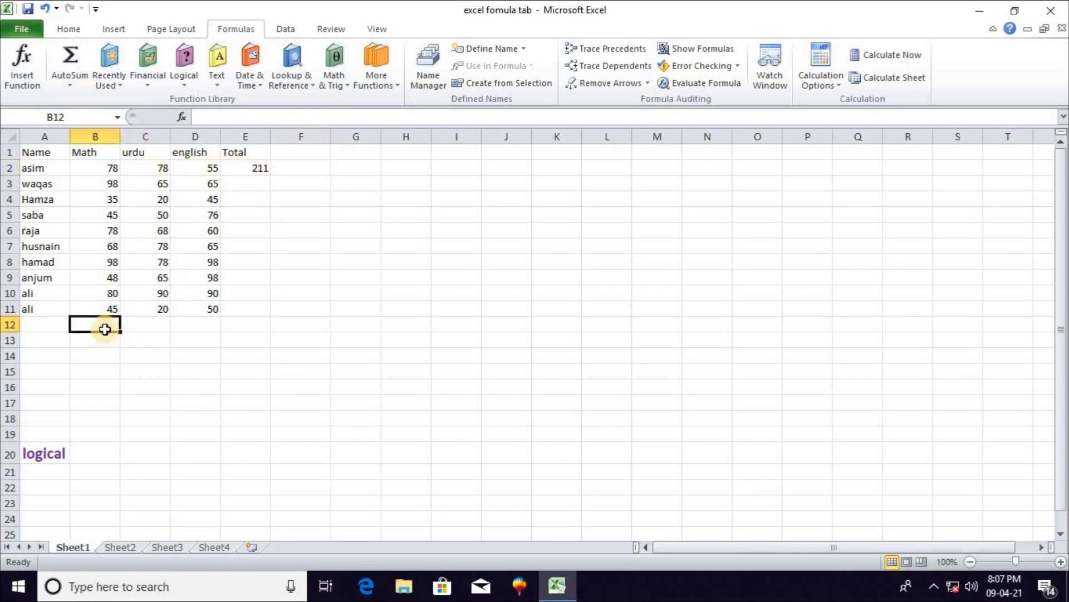
{"action": "left_click", "coordinate": [69, 84]}
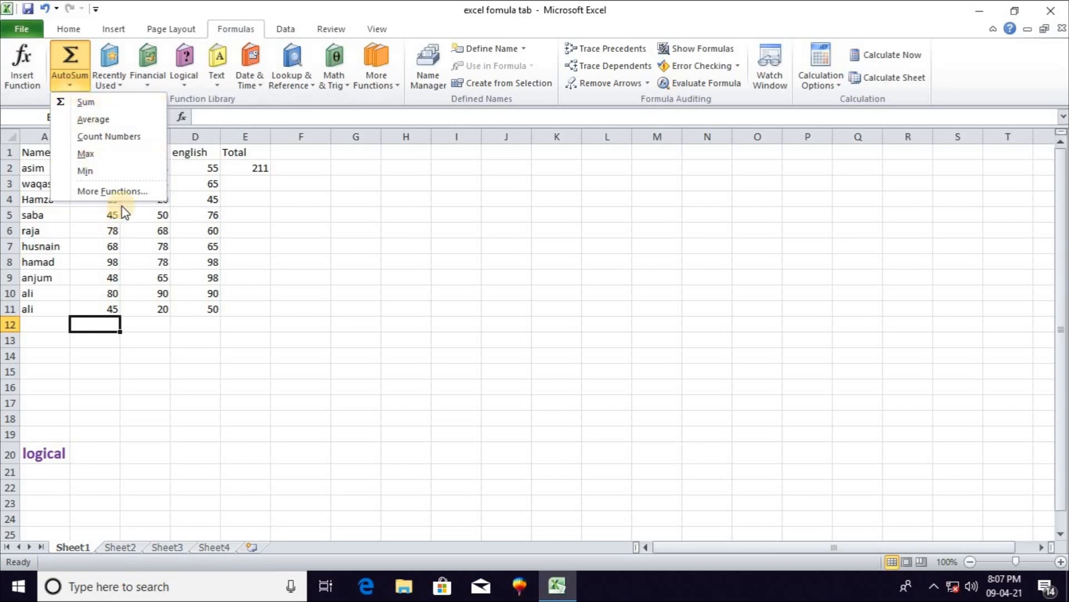
{"action": "left_click", "coordinate": [108, 190]}
Average the second student's marks B3:D3 into cell E3 with the AutoSum Average function
{"action": "left_click_drag", "start_coordinate": [96, 183], "coordinate": [199, 182]}
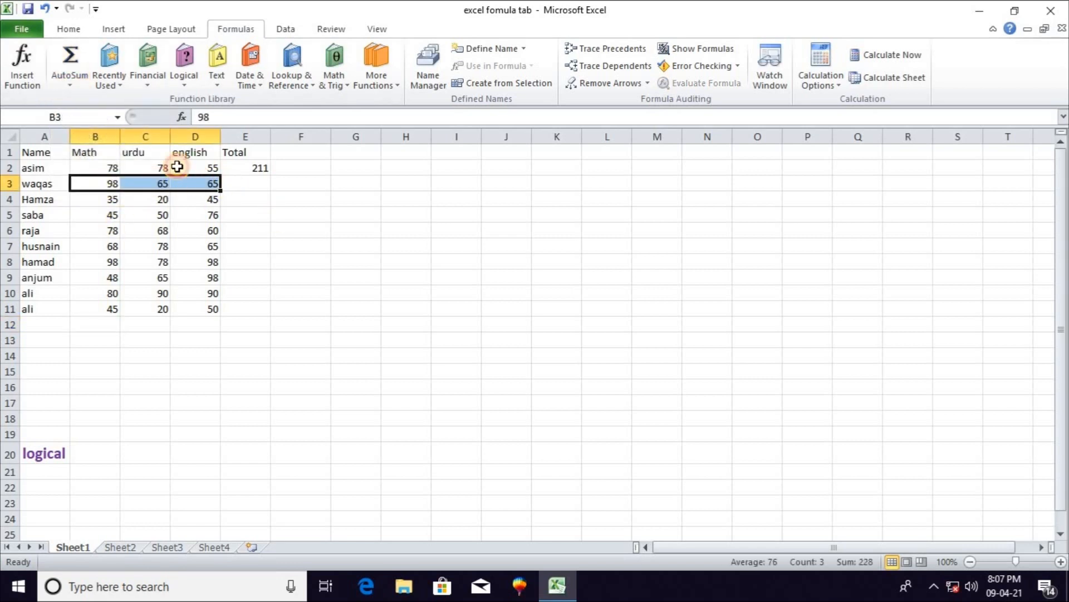
{"action": "left_click", "coordinate": [72, 85]}
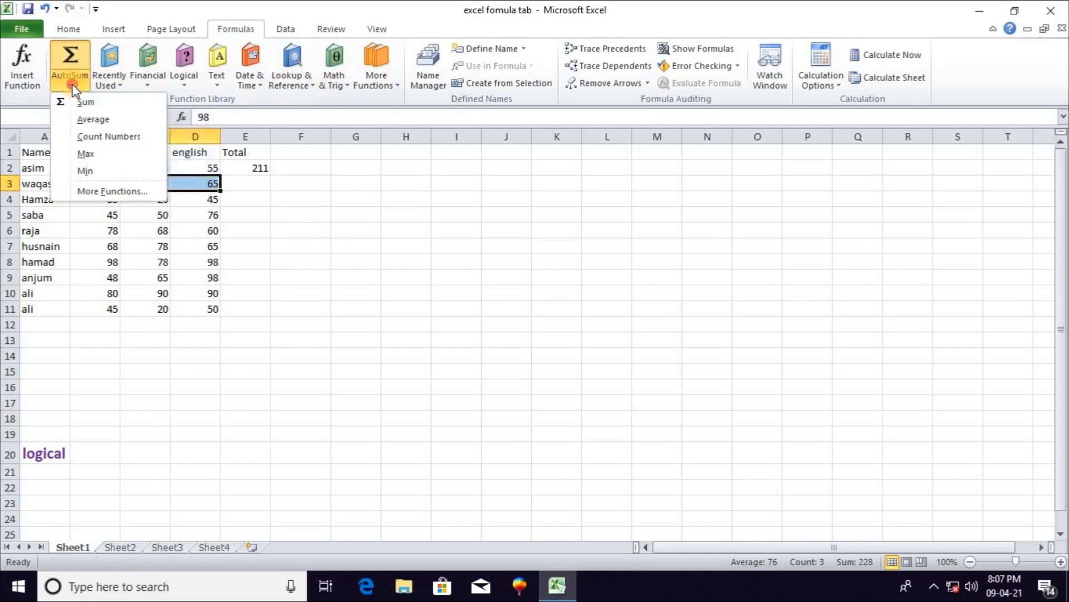
{"action": "left_click", "coordinate": [93, 117]}
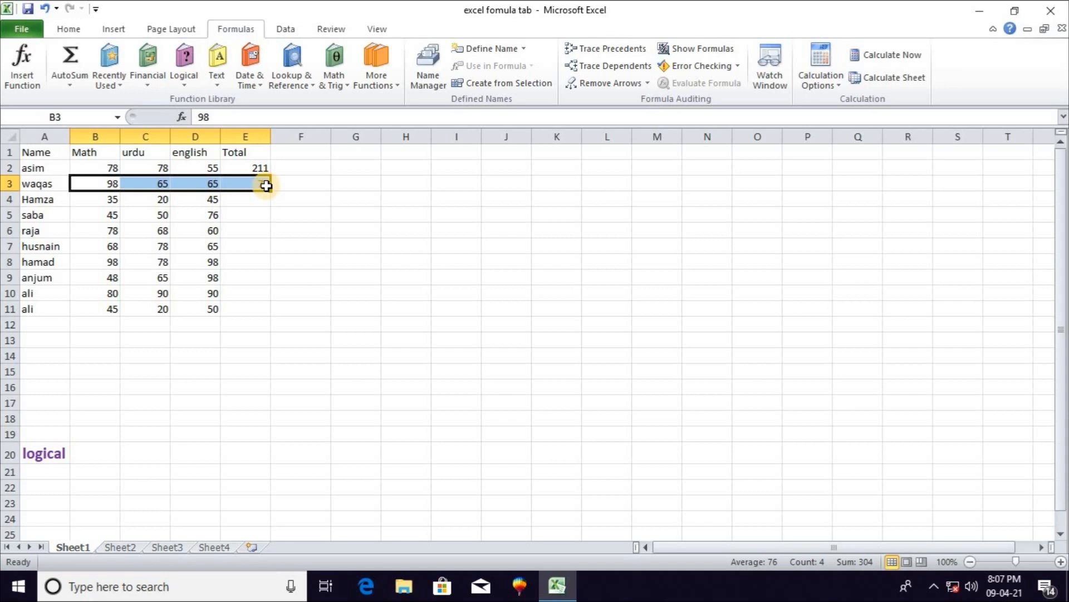
Clear the second student's marks and average in B3:E3, and undo that deletion
{"action": "key", "text": "Delete"}
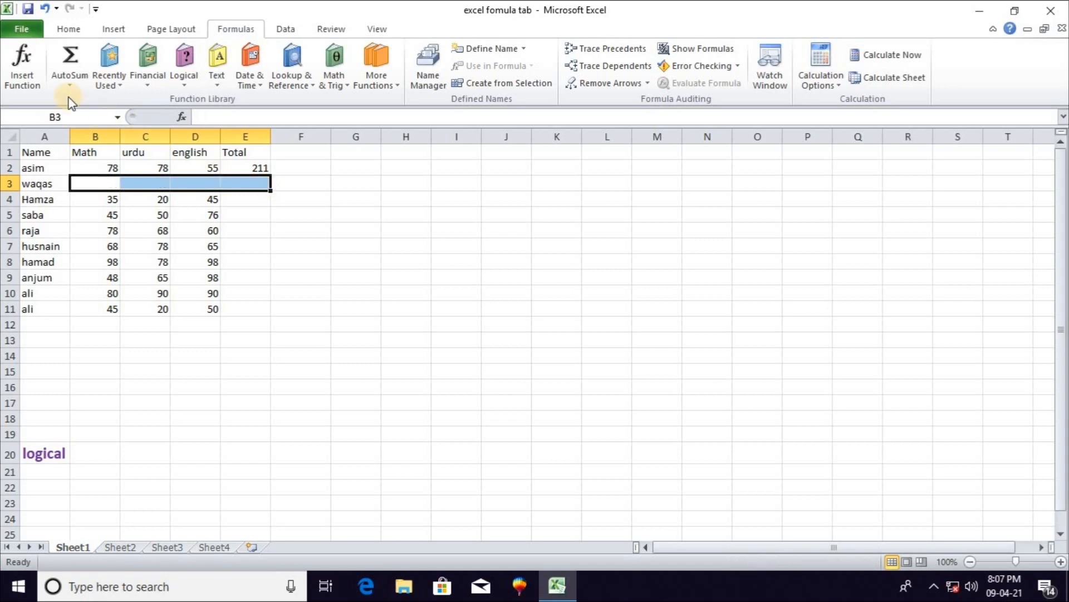
{"action": "left_click", "coordinate": [68, 86]}
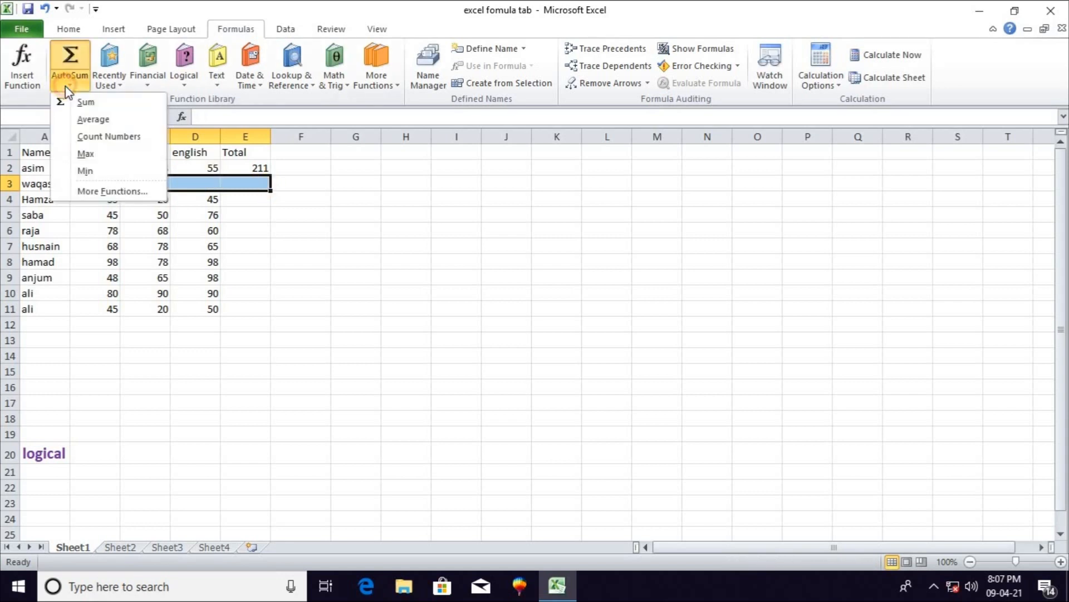
{"action": "left_click", "coordinate": [196, 380]}
{"action": "left_click", "coordinate": [145, 337]}
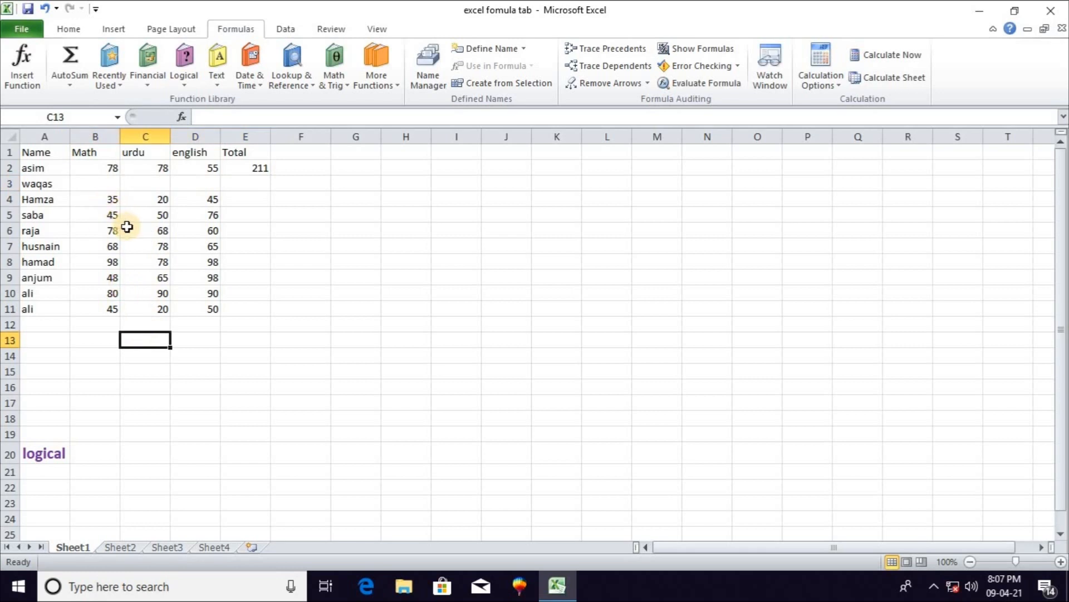
{"action": "key", "text": "ctrl+z"}
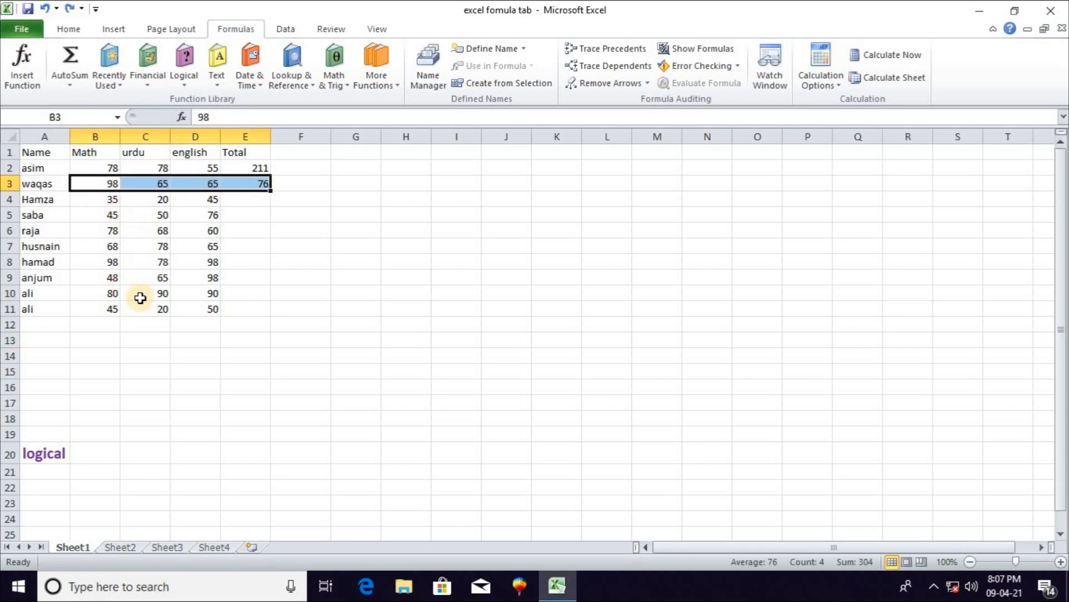
Count the Math marks B2:B11 in cell B12 with AutoSum Count Numbers, and undo the inserted formula
{"action": "left_click", "coordinate": [135, 337]}
{"action": "left_click", "coordinate": [108, 167]}
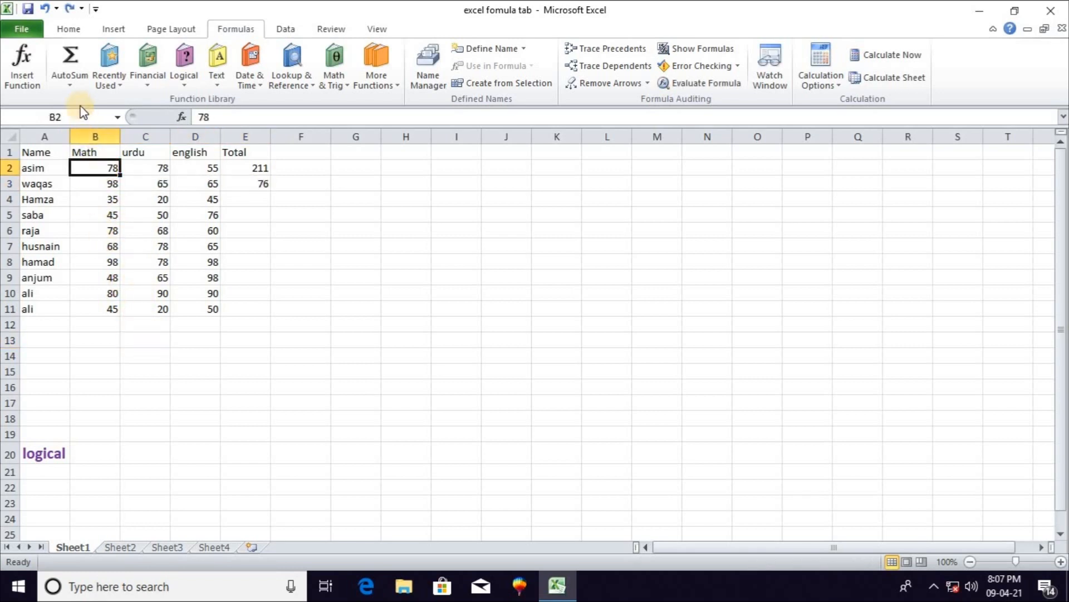
{"action": "left_click", "coordinate": [108, 325]}
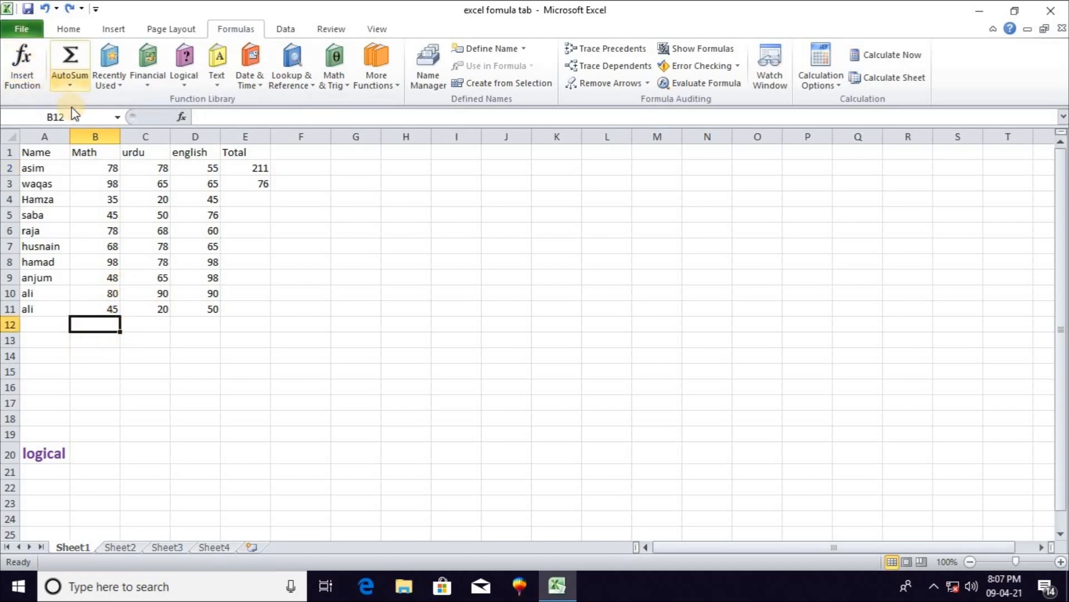
{"action": "left_click", "coordinate": [66, 85]}
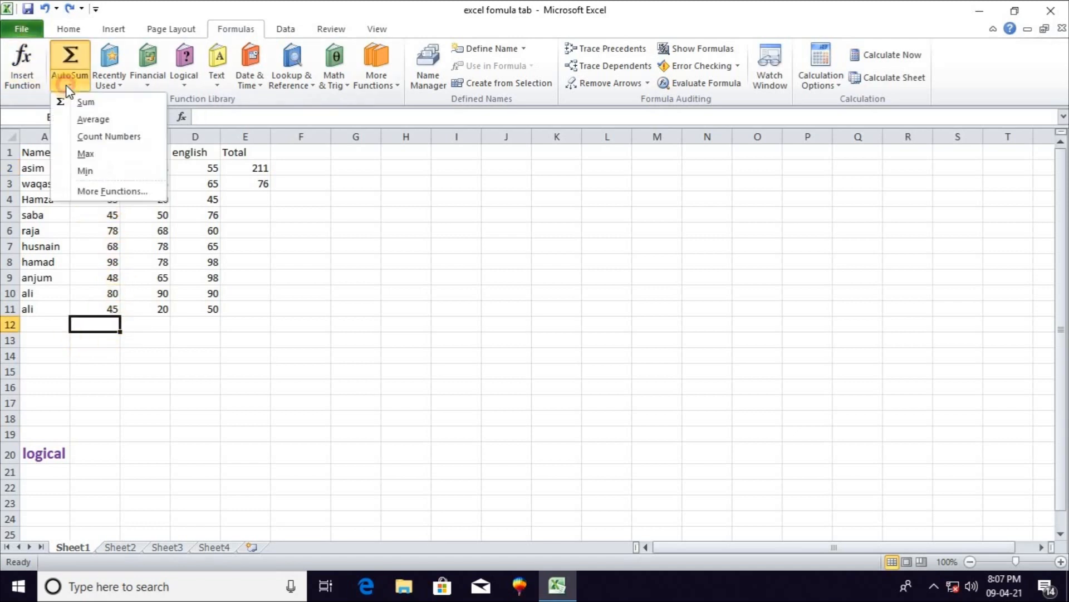
{"action": "left_click", "coordinate": [107, 137]}
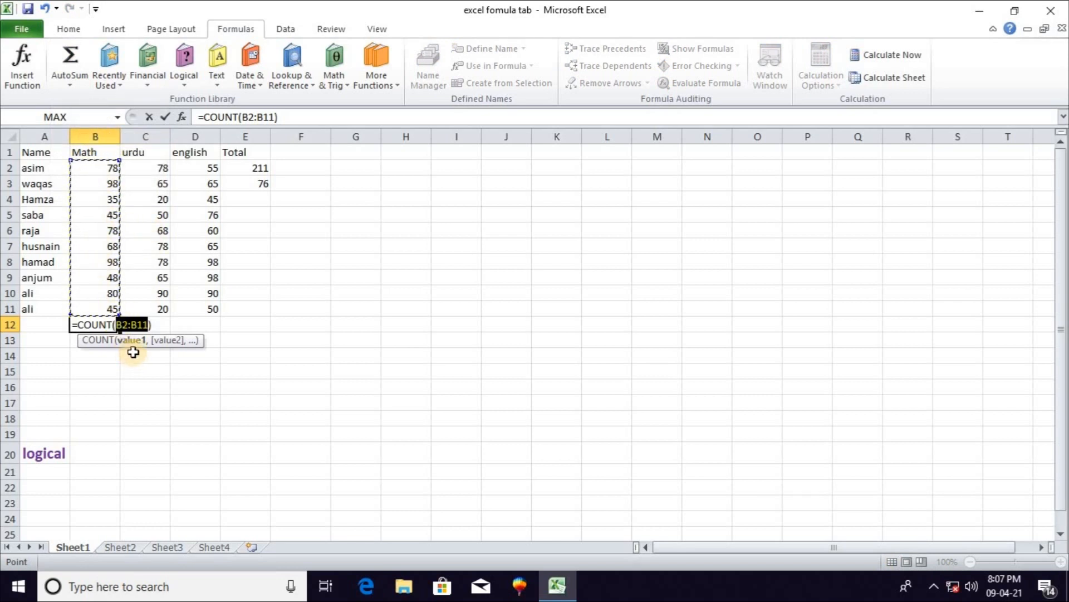
{"action": "key", "text": "Return"}
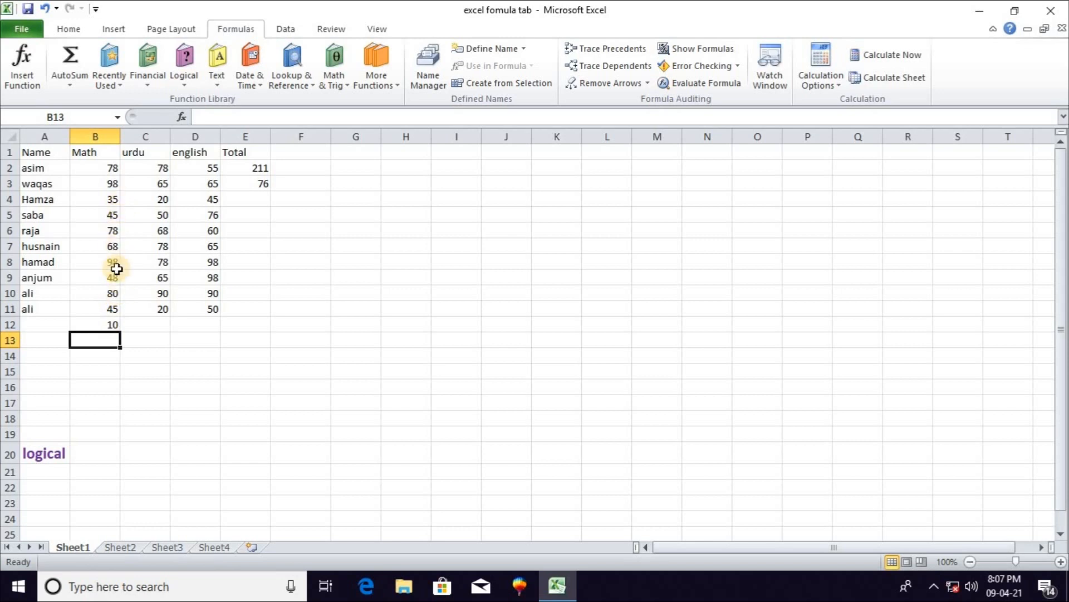
{"action": "key", "text": "ctrl+z"}
Find the lowest Math mark of B2:B11 in cell B12 with AutoSum Min, and clear the formula
{"action": "left_click", "coordinate": [80, 86]}
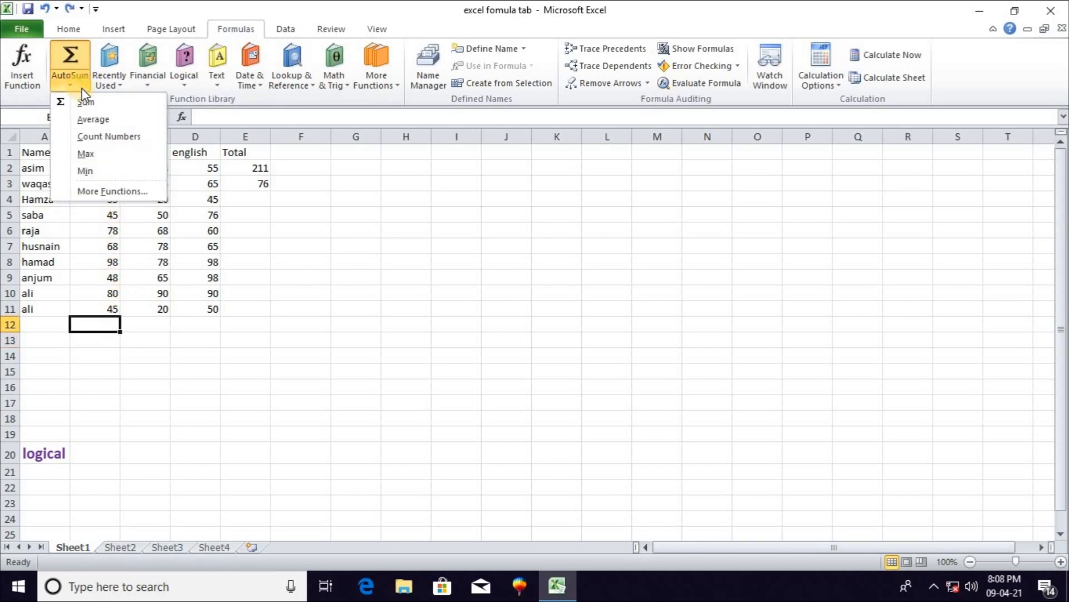
{"action": "left_click", "coordinate": [87, 170]}
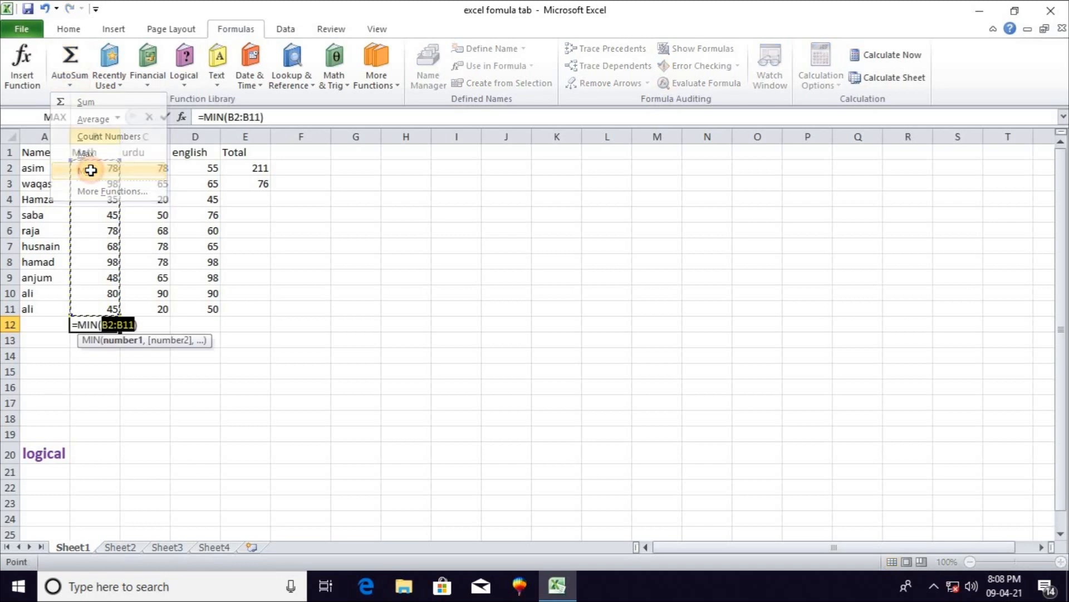
{"action": "key", "text": "Return"}
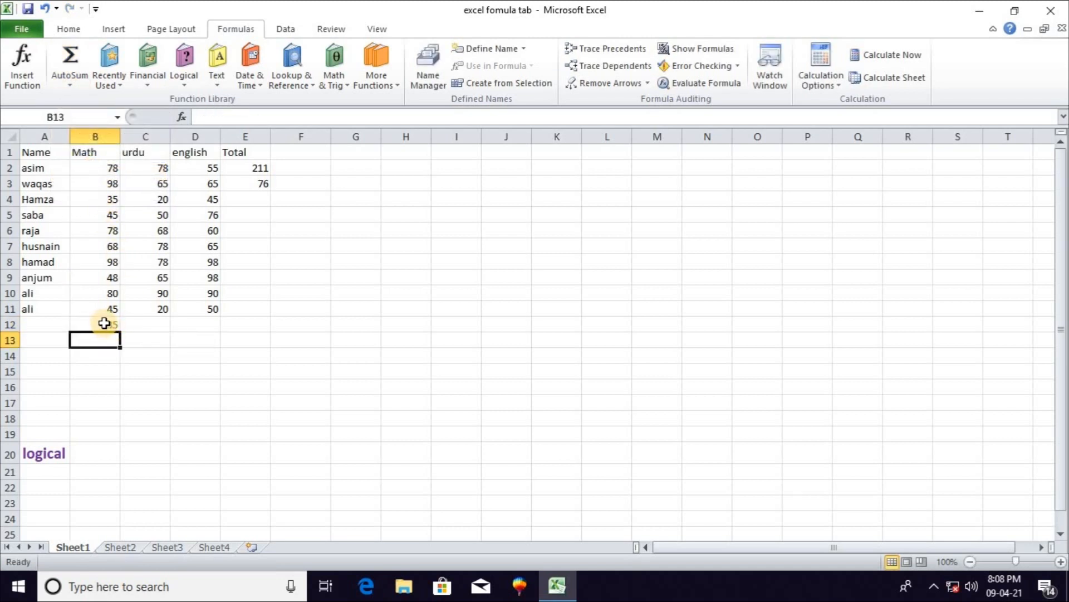
{"action": "left_click", "coordinate": [114, 326]}
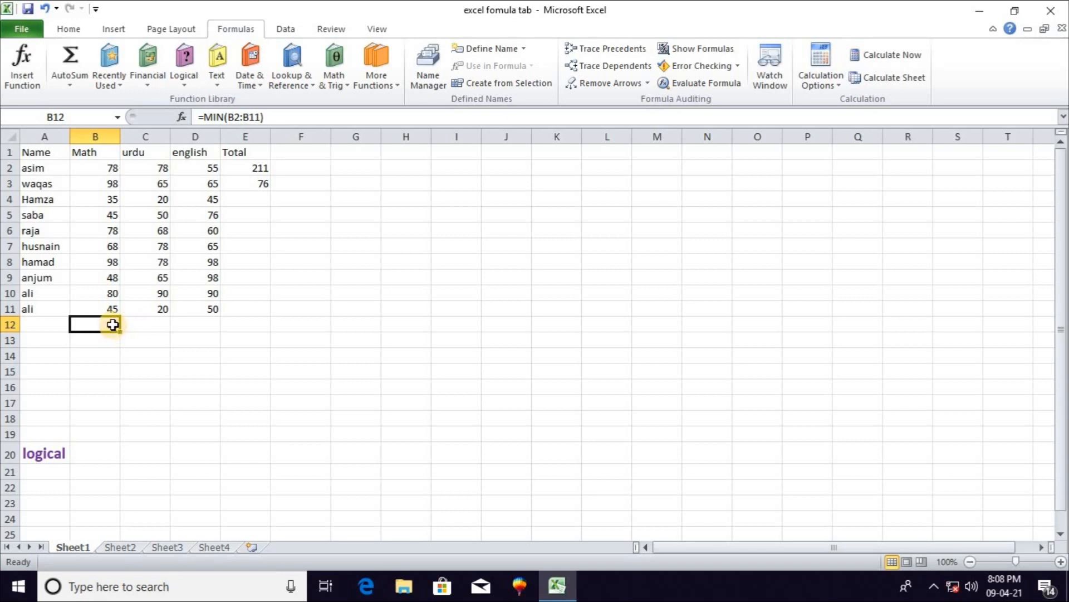
{"action": "key", "text": "Delete"}
{"action": "left_click", "coordinate": [70, 84]}
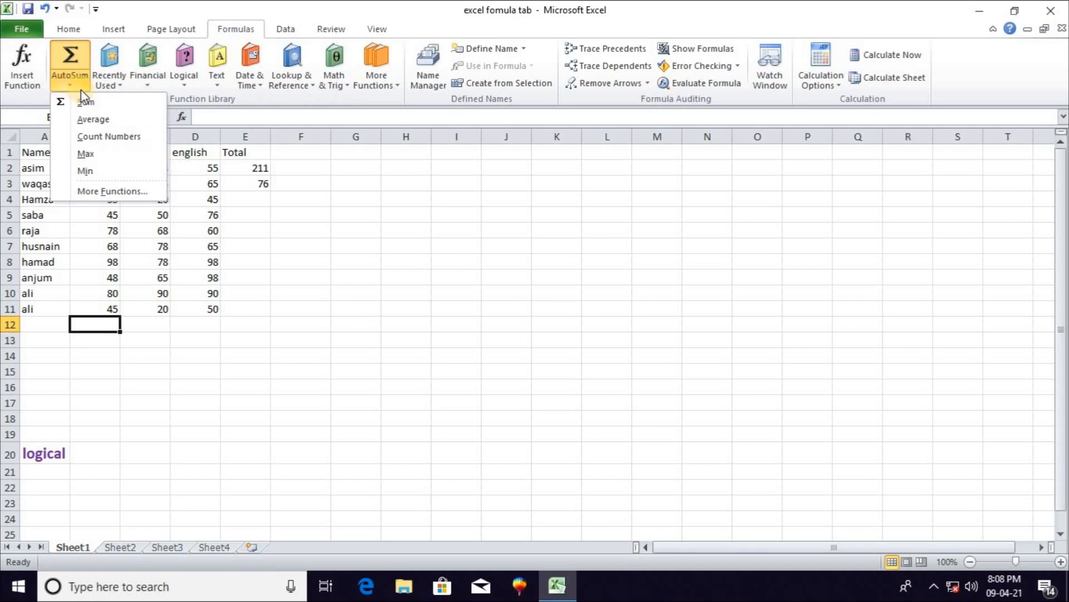
{"action": "left_click", "coordinate": [116, 86]}
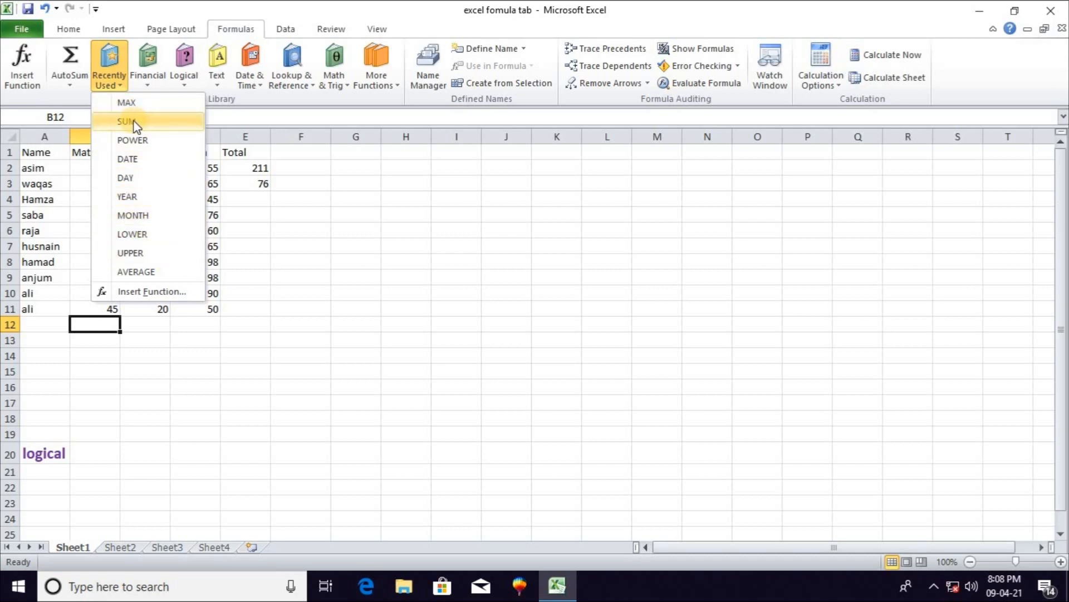
{"action": "left_click", "coordinate": [261, 236]}
Clear the average from cell E3 and the total from cell E2
{"action": "left_click", "coordinate": [256, 186]}
{"action": "key", "text": "Delete"}
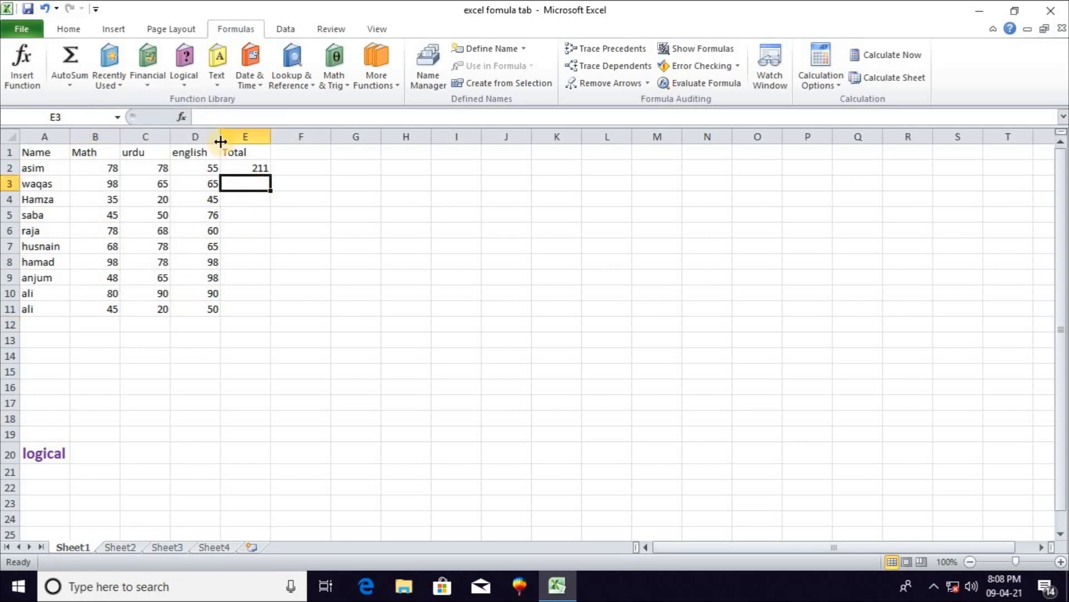
{"action": "left_click", "coordinate": [262, 169]}
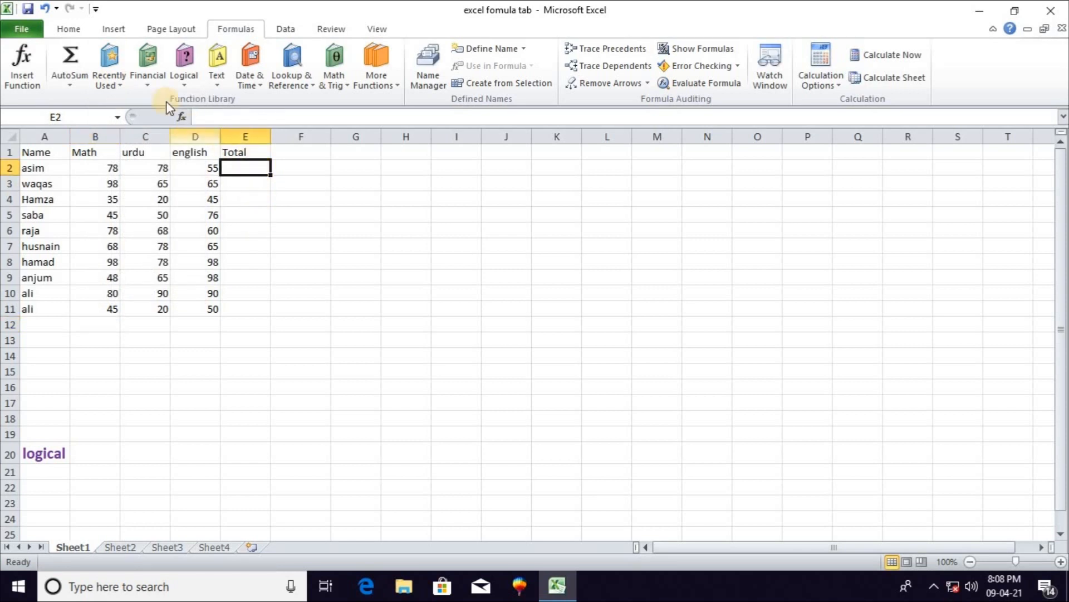
{"action": "left_click", "coordinate": [149, 86]}
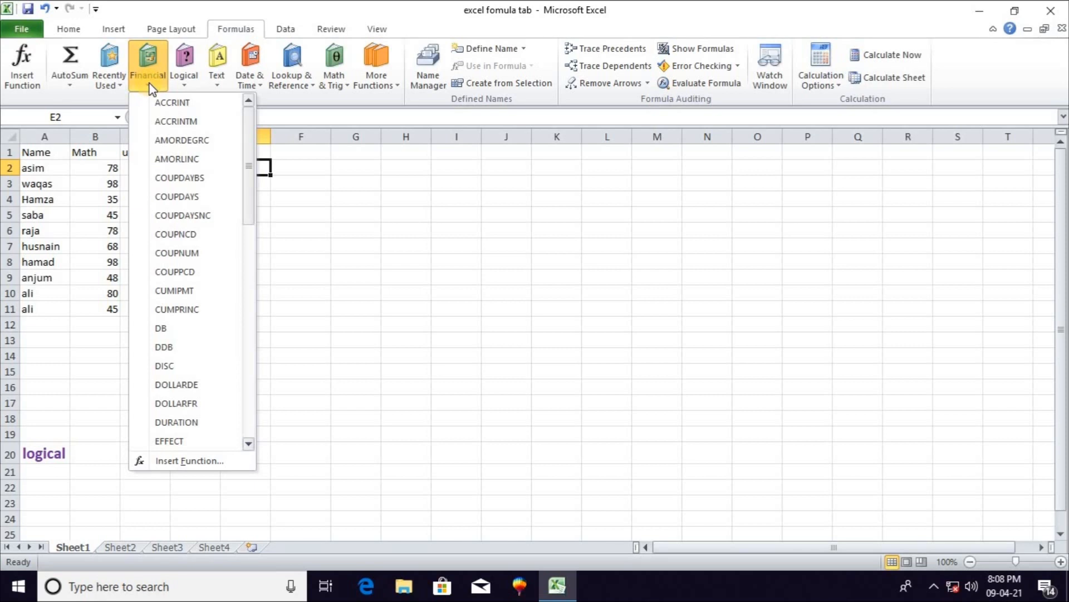
{"action": "left_click", "coordinate": [349, 204]}
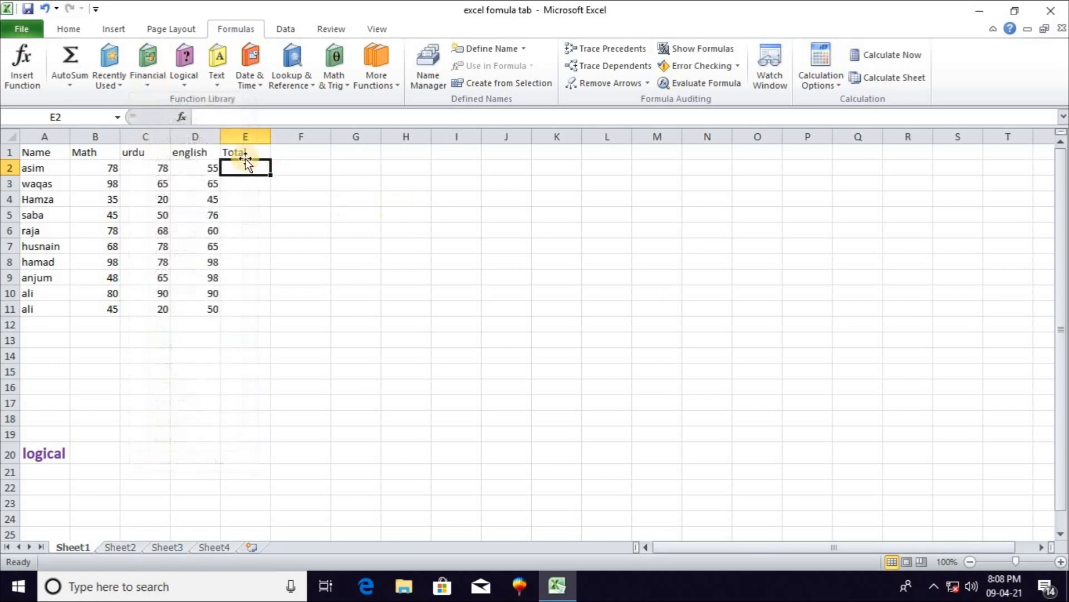
Total the first student's marks B2:D2 in cell E2 with SUM, and fill the formula down to E11
{"action": "type", "text": "="}
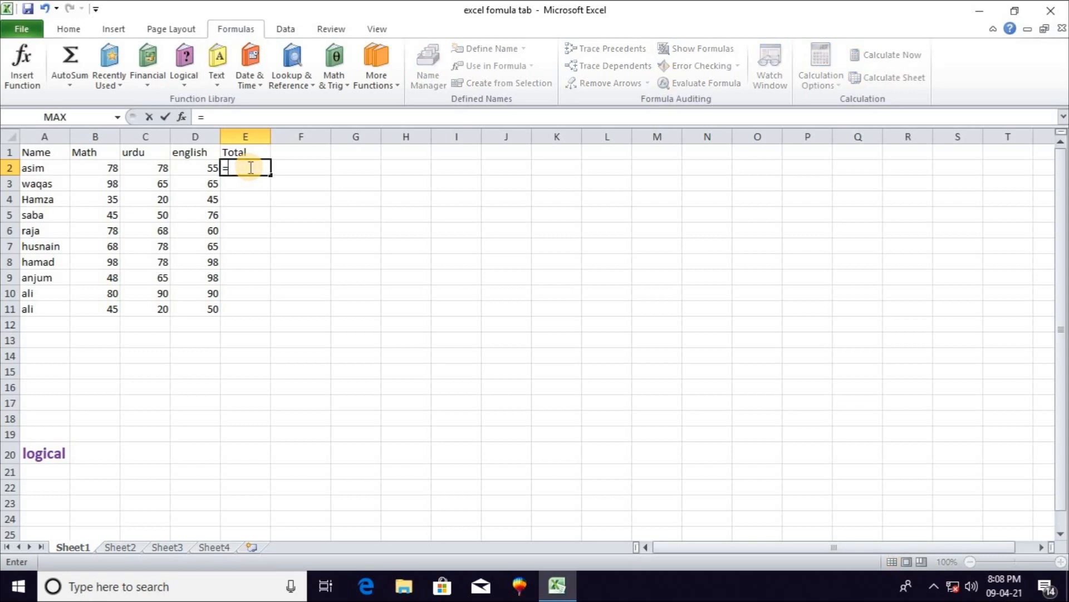
{"action": "type", "text": "sum"}
{"action": "key", "text": "Tab"}
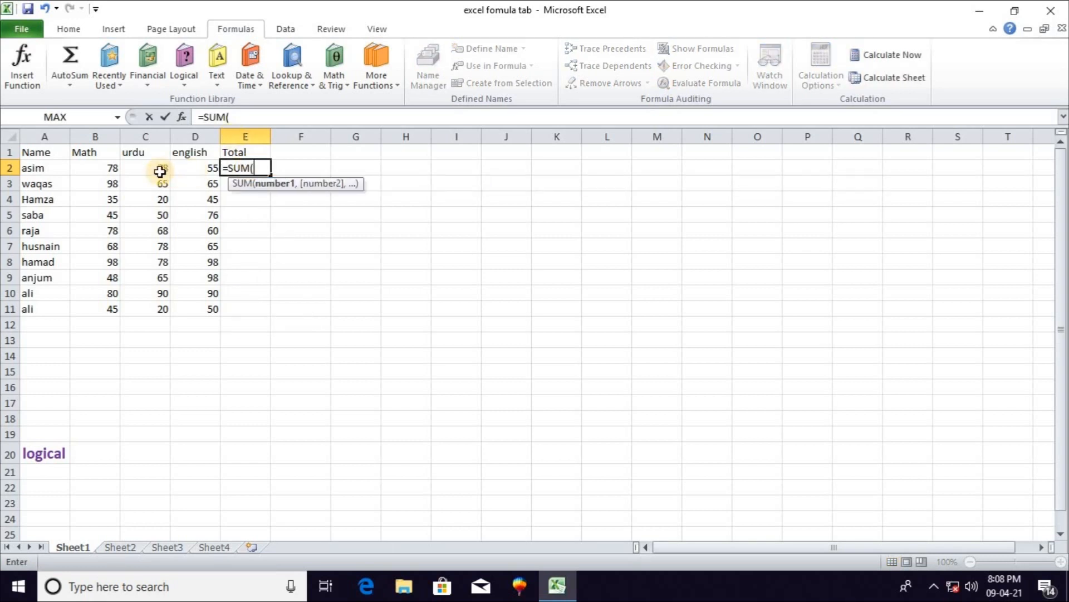
{"action": "left_click_drag", "start_coordinate": [107, 167], "coordinate": [204, 169]}
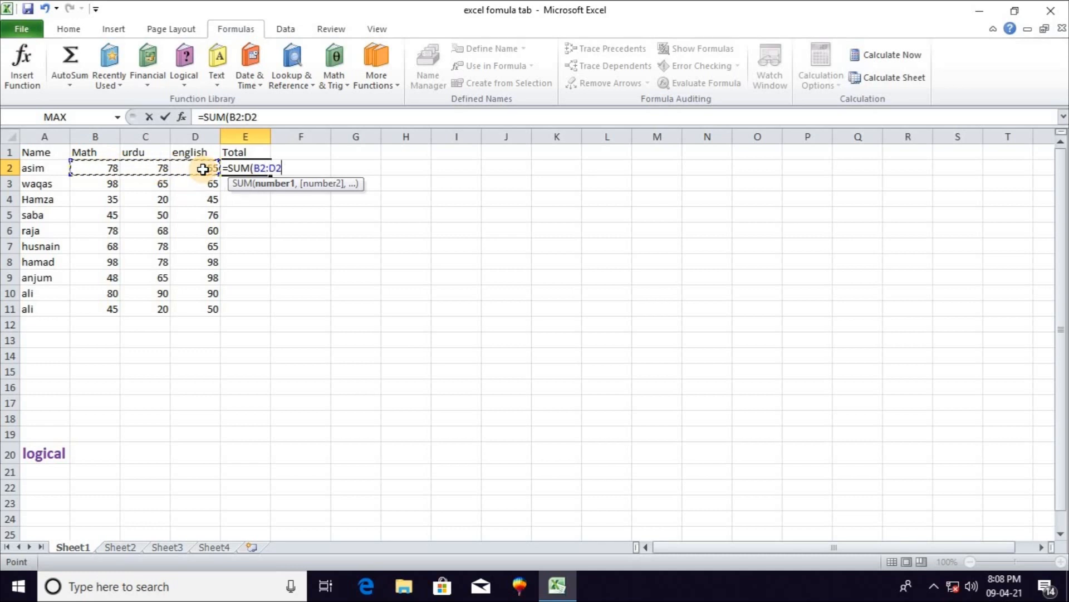
{"action": "key", "text": "Tab"}
{"action": "left_click", "coordinate": [239, 168]}
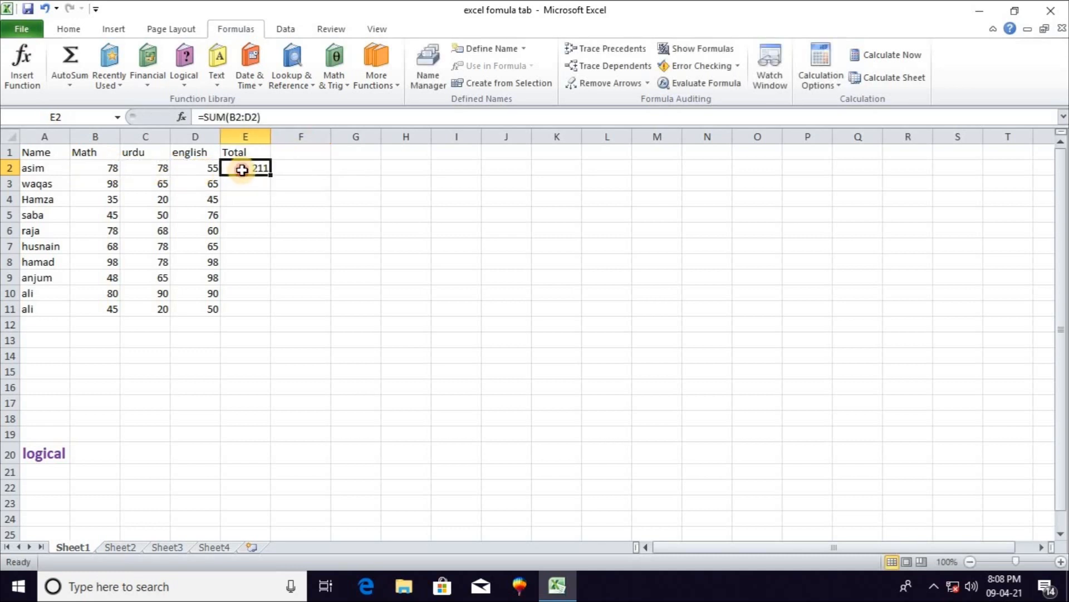
{"action": "left_click_drag", "start_coordinate": [271, 176], "coordinate": [282, 310]}
{"action": "left_click", "coordinate": [306, 252]}
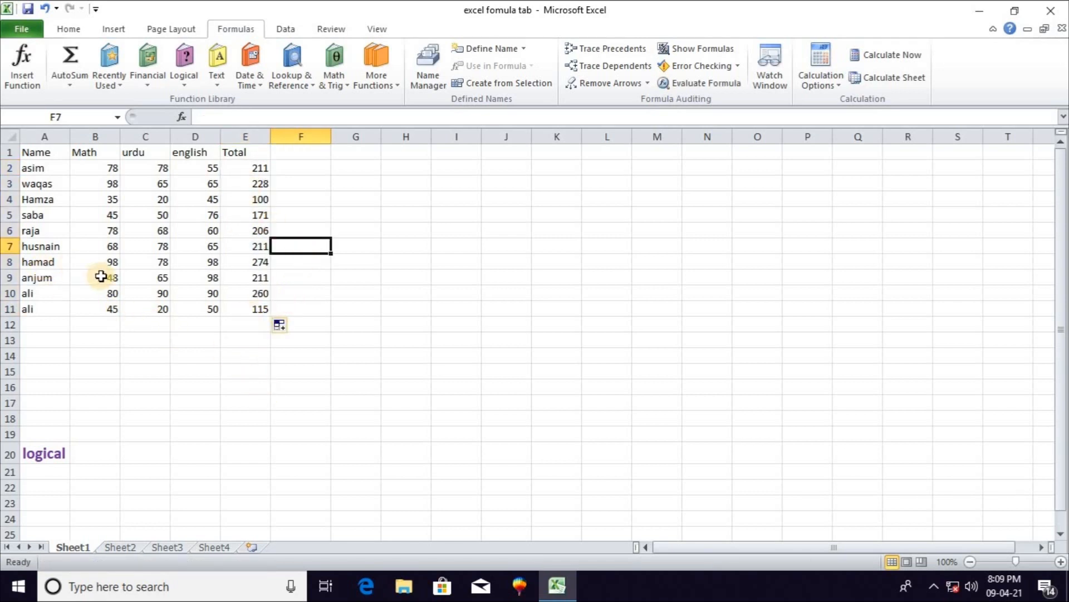
Look through the Financial functions, and switch to the loan data on Sheet2
{"action": "left_click", "coordinate": [149, 89]}
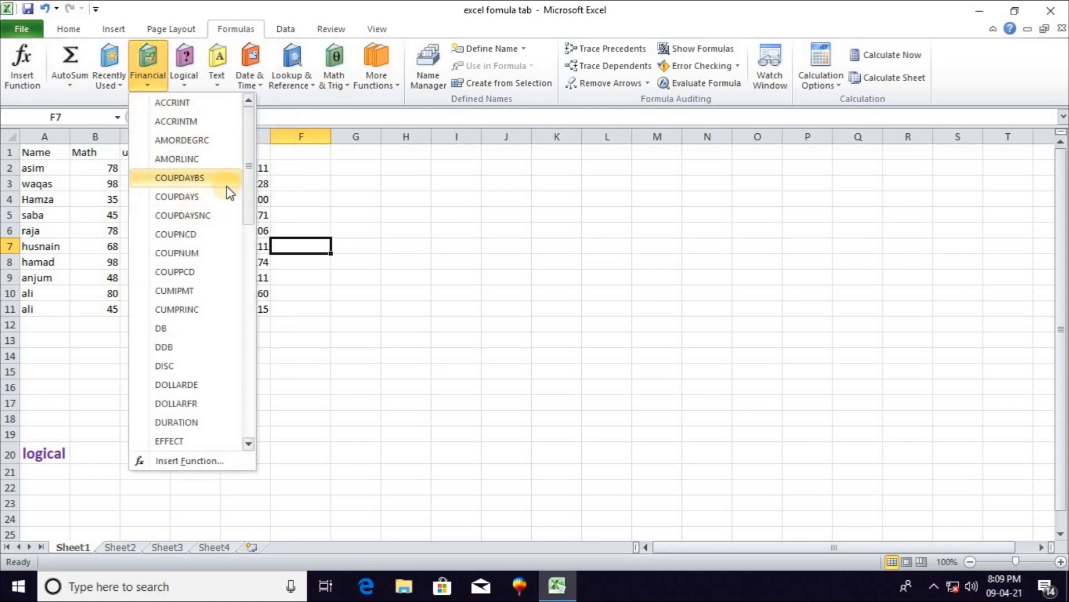
{"action": "mouse_move", "coordinate": [248, 199]}
{"action": "left_mouse_down"}
{"action": "mouse_move", "coordinate": [252, 323]}
{"action": "mouse_move", "coordinate": [248, 188]}
{"action": "left_mouse_up"}
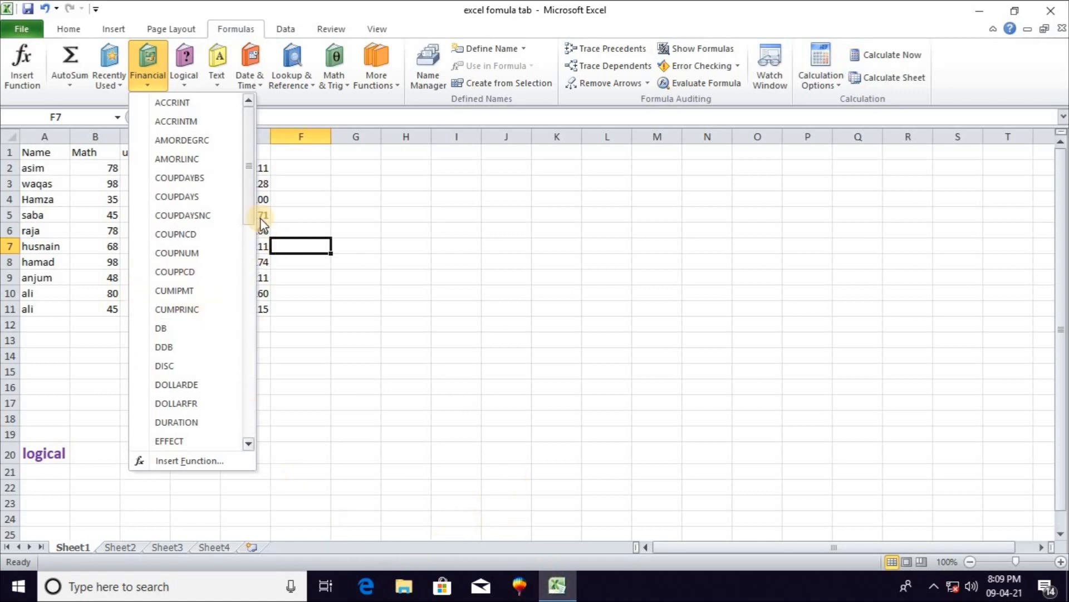
{"action": "left_click_drag", "start_coordinate": [252, 192], "coordinate": [253, 197]}
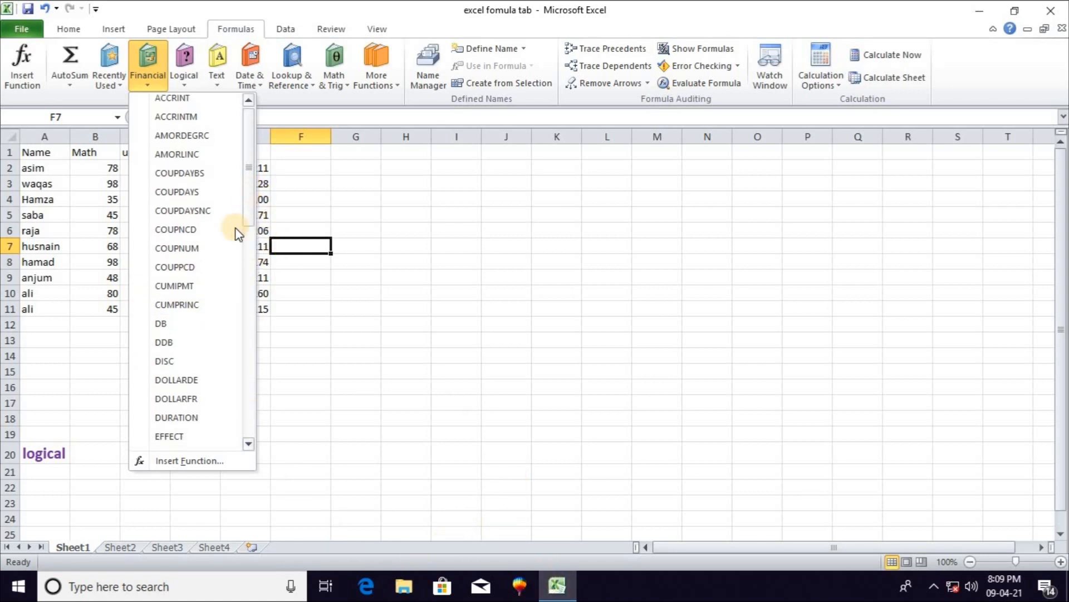
{"action": "left_click", "coordinate": [122, 547]}
{"action": "left_click", "coordinate": [121, 542]}
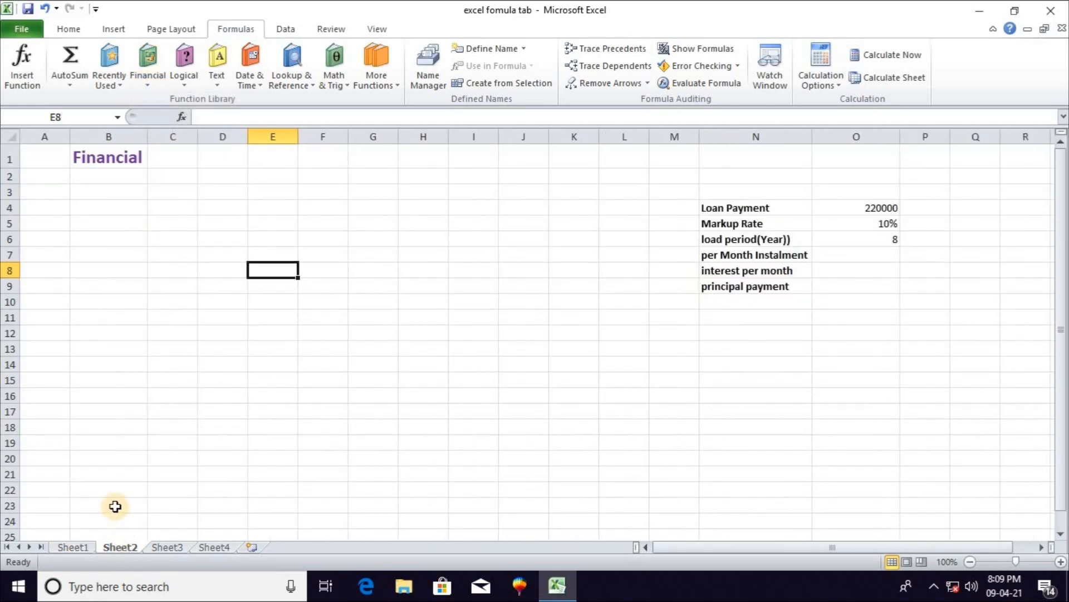
Browse the Financial function list from its start down to the NPV function
{"action": "left_click", "coordinate": [148, 88]}
{"action": "left_click_drag", "start_coordinate": [248, 155], "coordinate": [253, 192]}
{"action": "left_click_drag", "start_coordinate": [252, 191], "coordinate": [252, 151]}
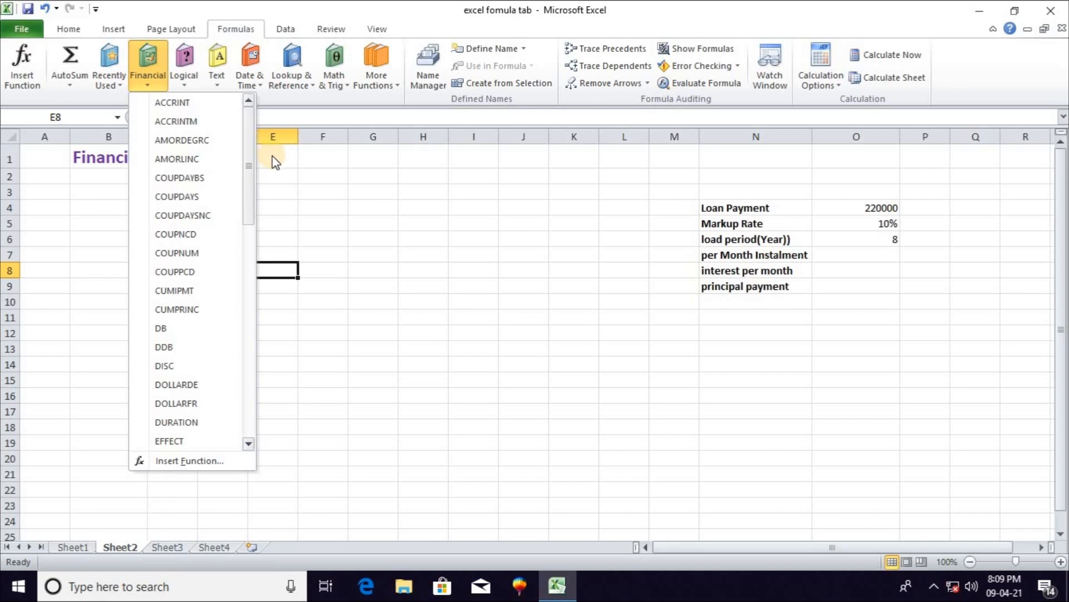
{"action": "left_click_drag", "start_coordinate": [248, 214], "coordinate": [253, 278]}
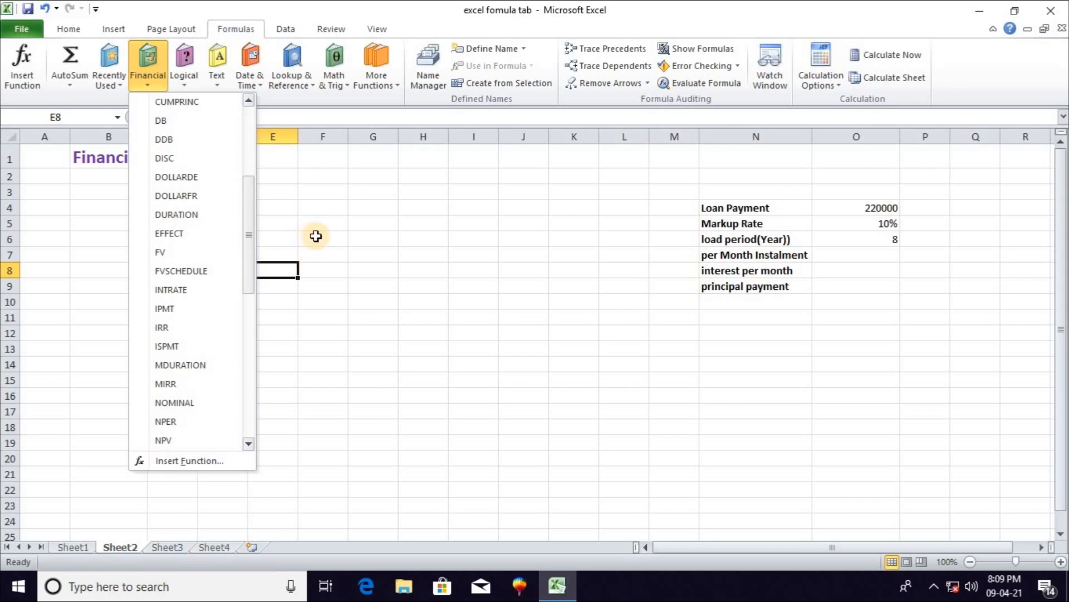
{"action": "left_click", "coordinate": [315, 235]}
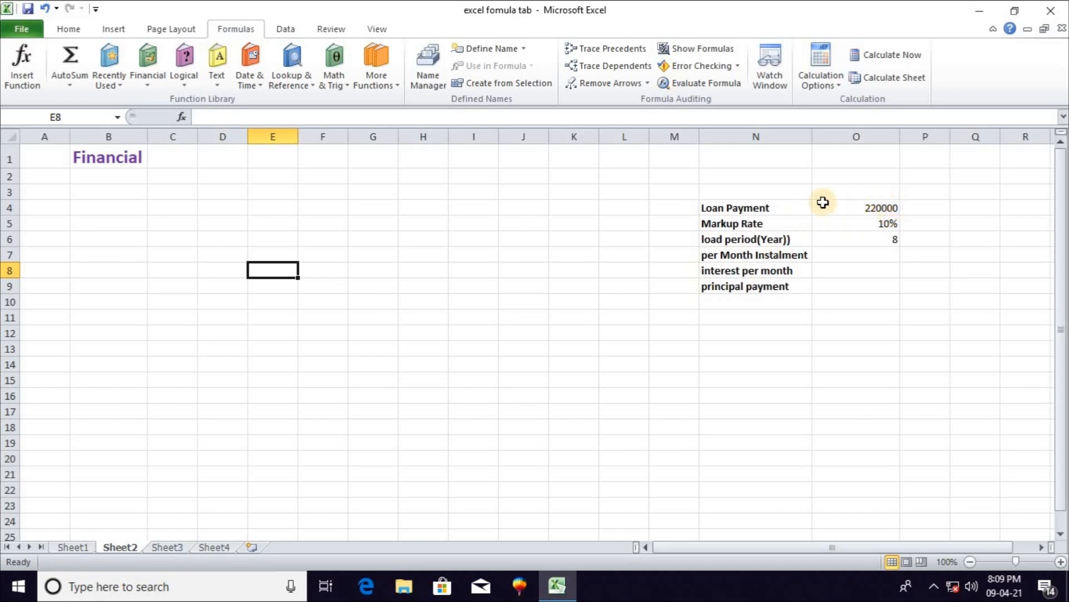
Re-enter the Loan Payment amount in cell O4 as 220000
{"action": "left_click", "coordinate": [858, 208]}
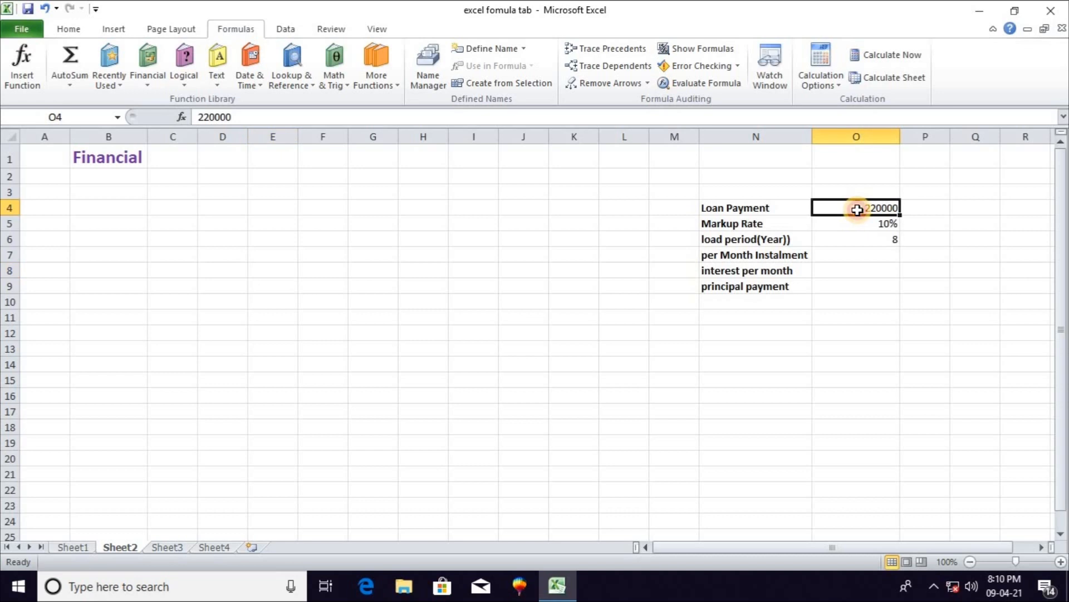
{"action": "double_click", "coordinate": [895, 207]}
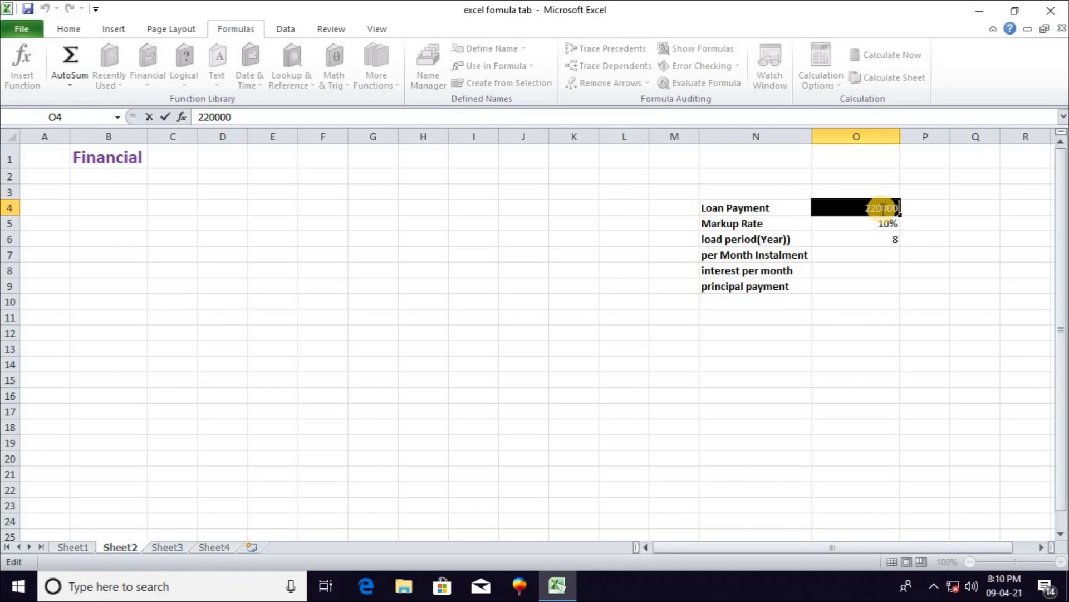
{"action": "type", "text": "2"}
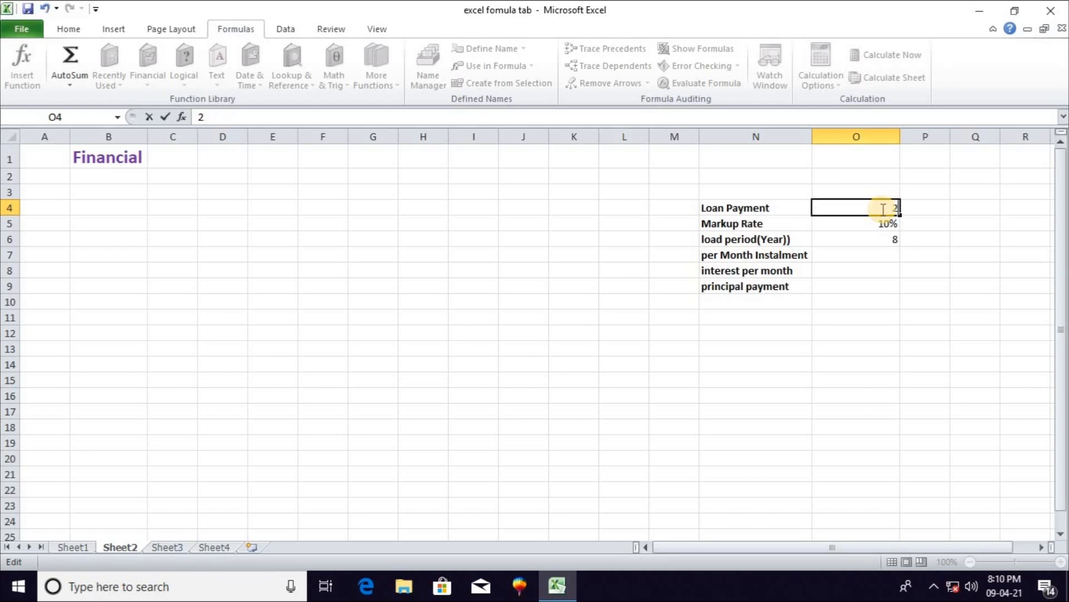
{"action": "type", "text": "200"}
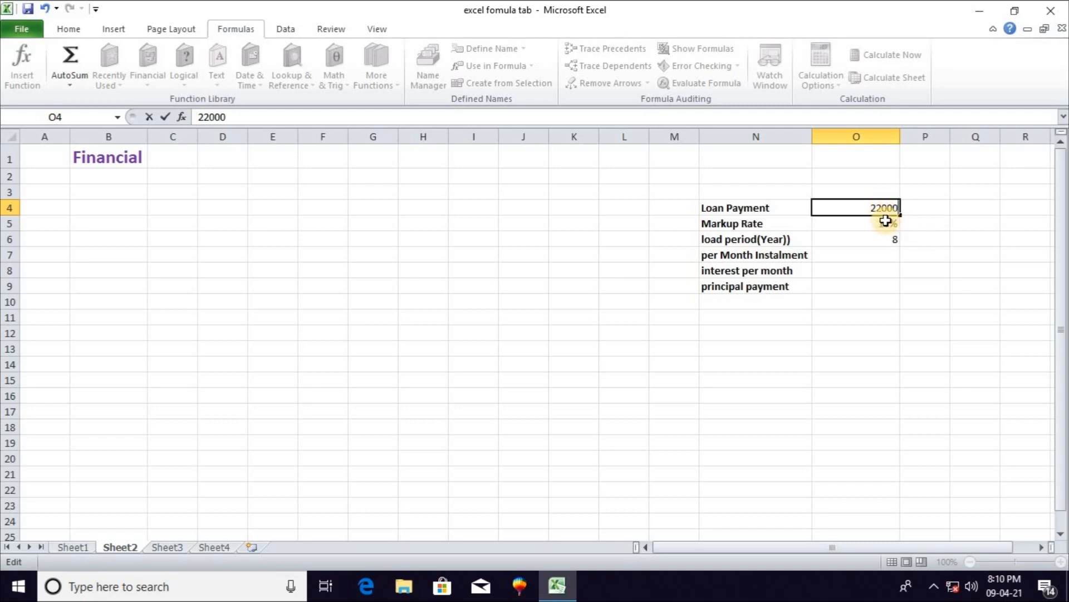
{"action": "type", "text": "0"}
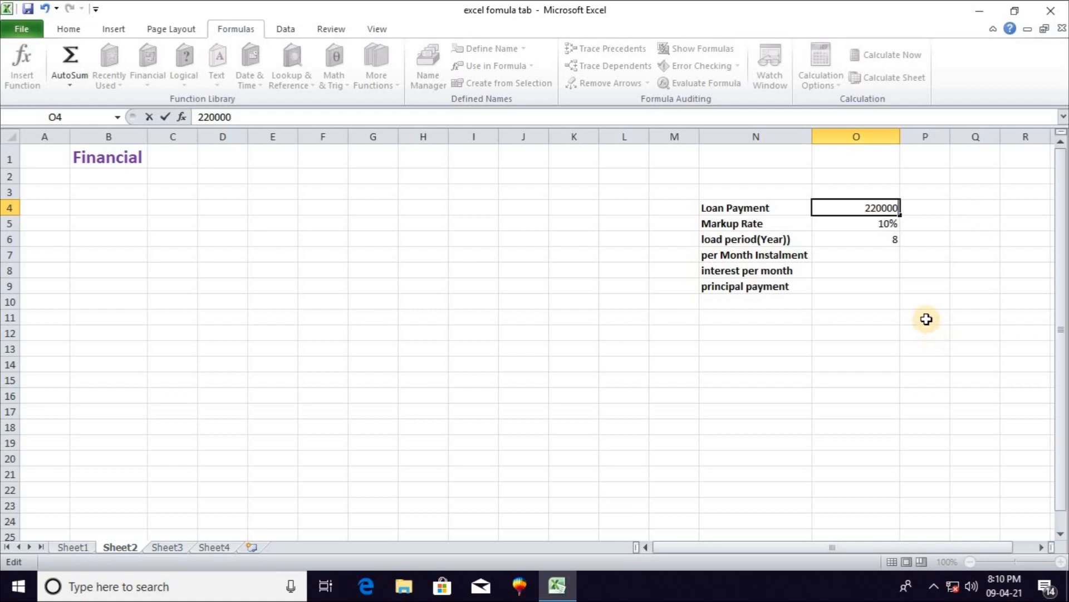
{"action": "left_click", "coordinate": [889, 283]}
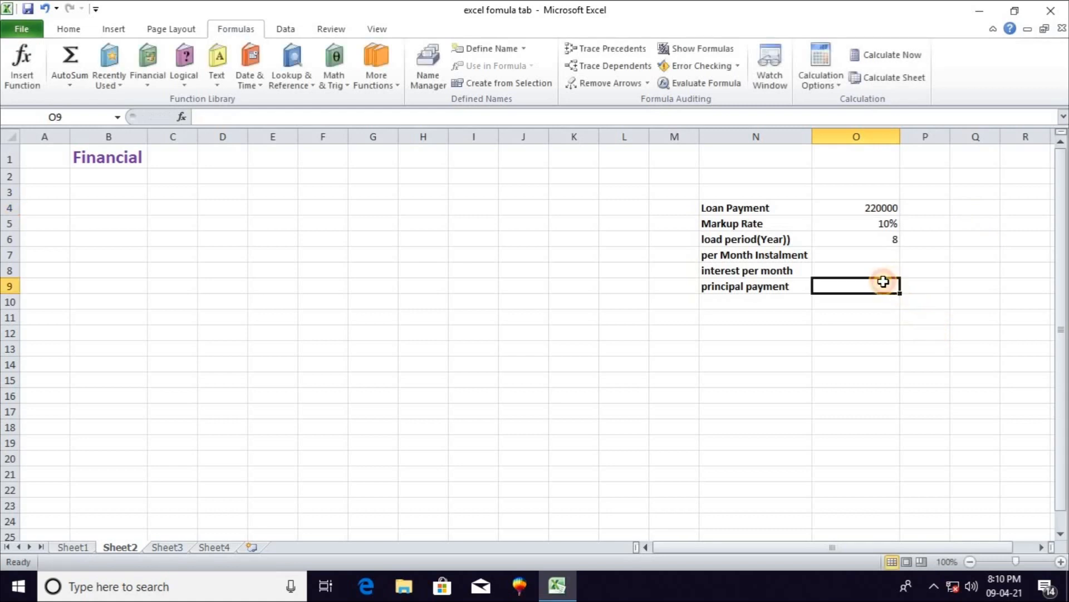
Review the Markup Rate, loan period and per Month Instalment cells, and look through the Financial functions for the instalment calculation
{"action": "left_click", "coordinate": [868, 228]}
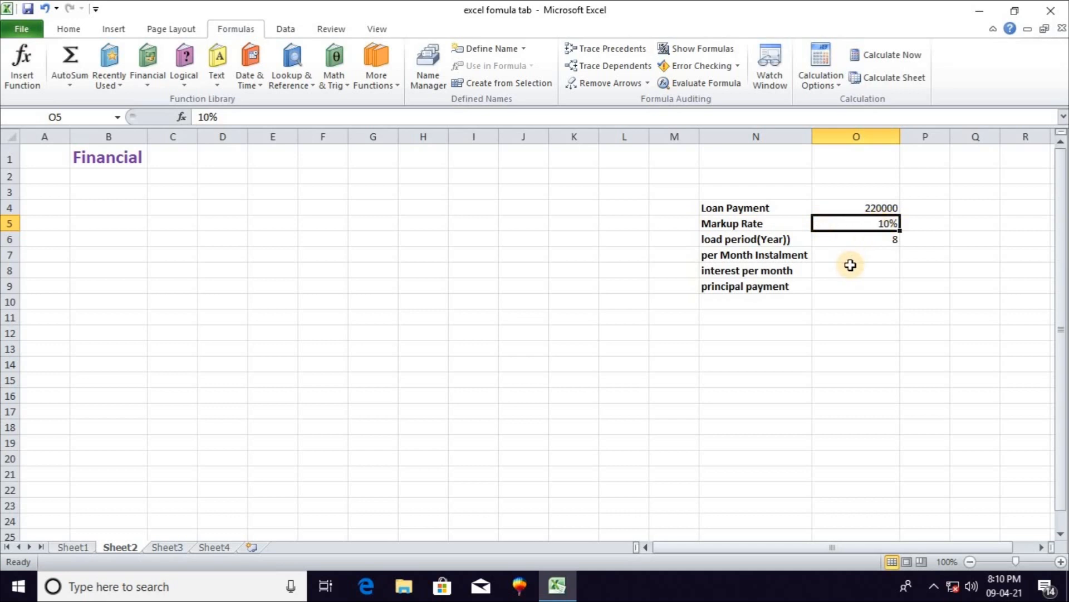
{"action": "left_click", "coordinate": [873, 242]}
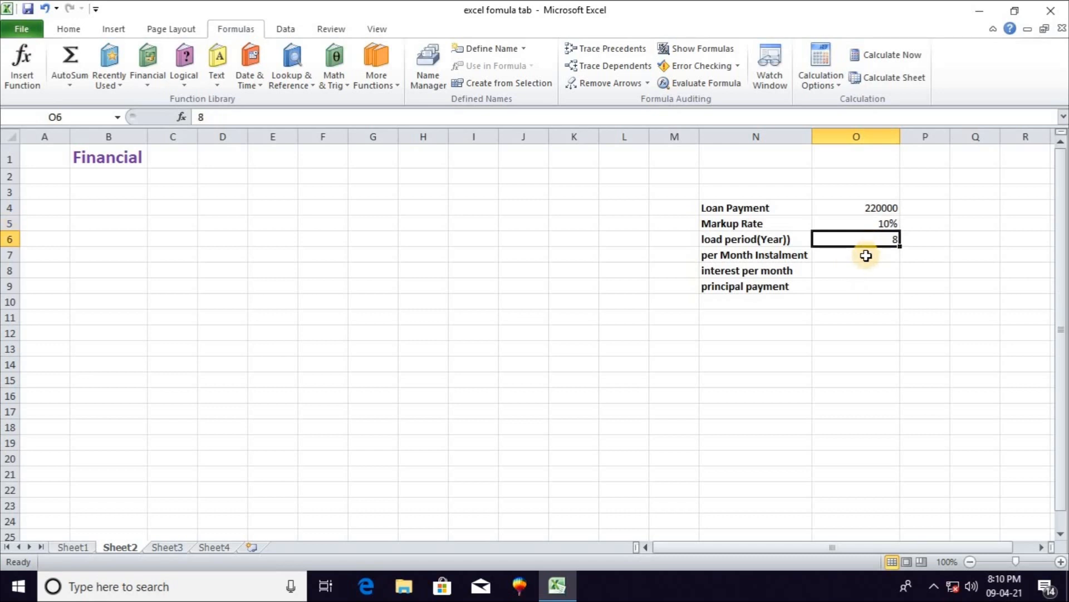
{"action": "left_click", "coordinate": [870, 252]}
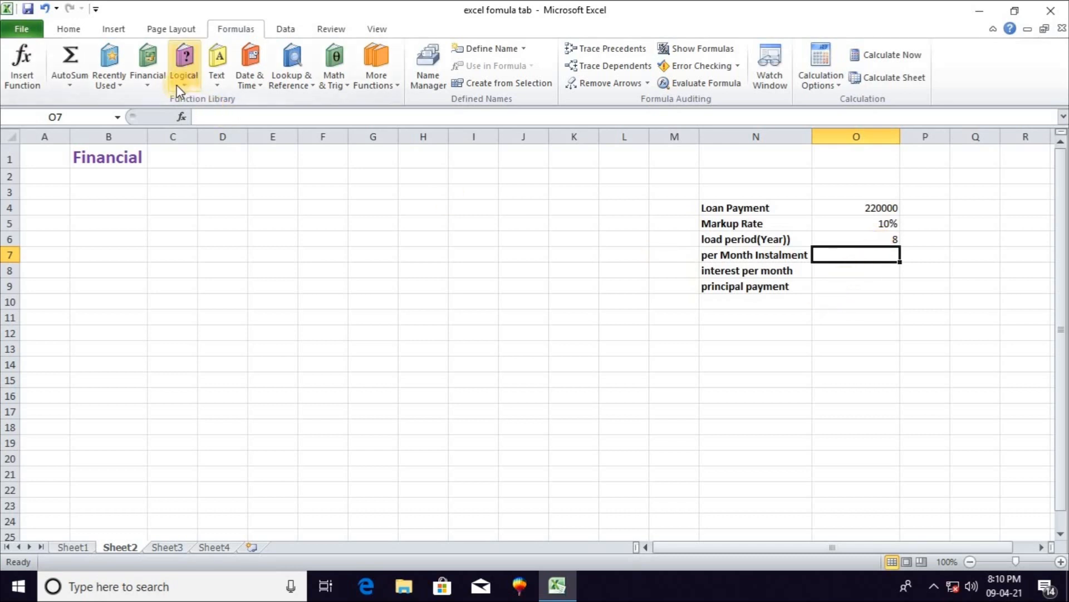
{"action": "left_click", "coordinate": [148, 78]}
{"action": "left_click_drag", "start_coordinate": [248, 175], "coordinate": [246, 255]}
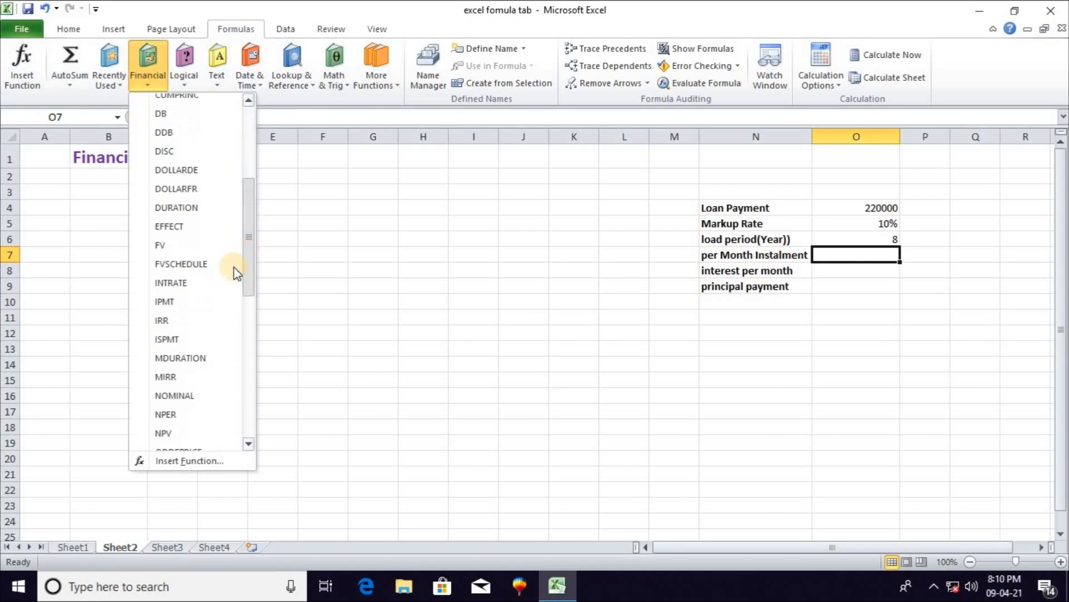
Enter the note PMT in cell H9
{"action": "left_click", "coordinate": [413, 286]}
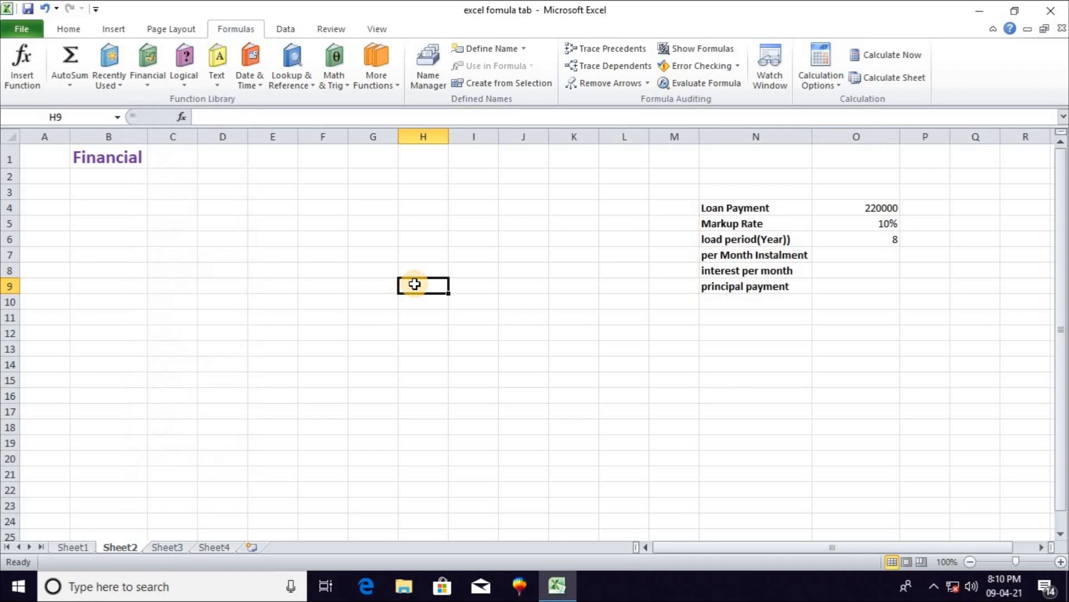
{"action": "double_click", "coordinate": [414, 284]}
{"action": "type", "text": "PMT"}
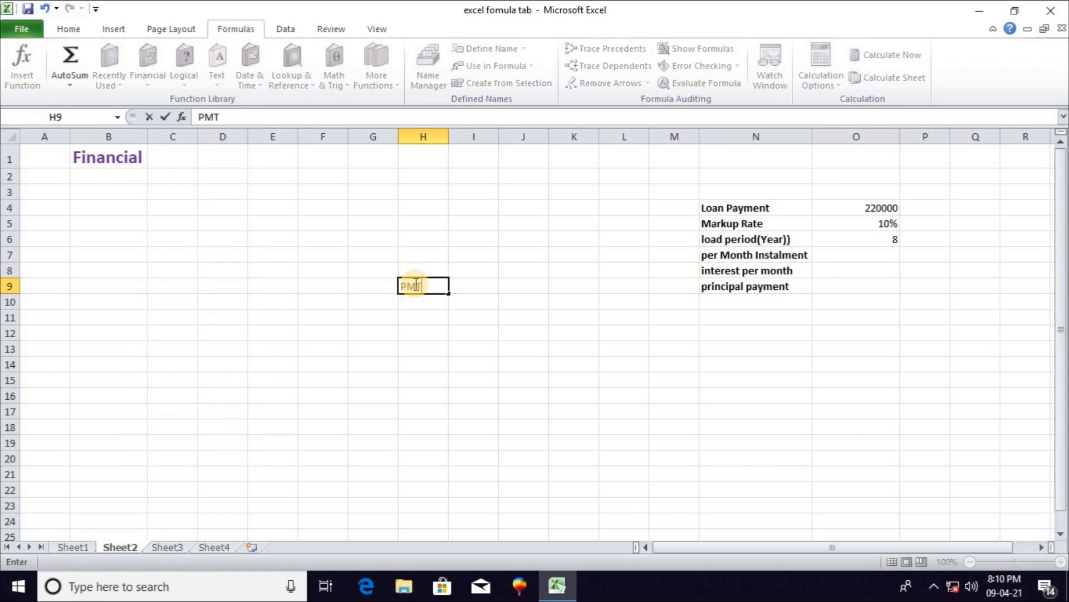
{"action": "left_click", "coordinate": [462, 288]}
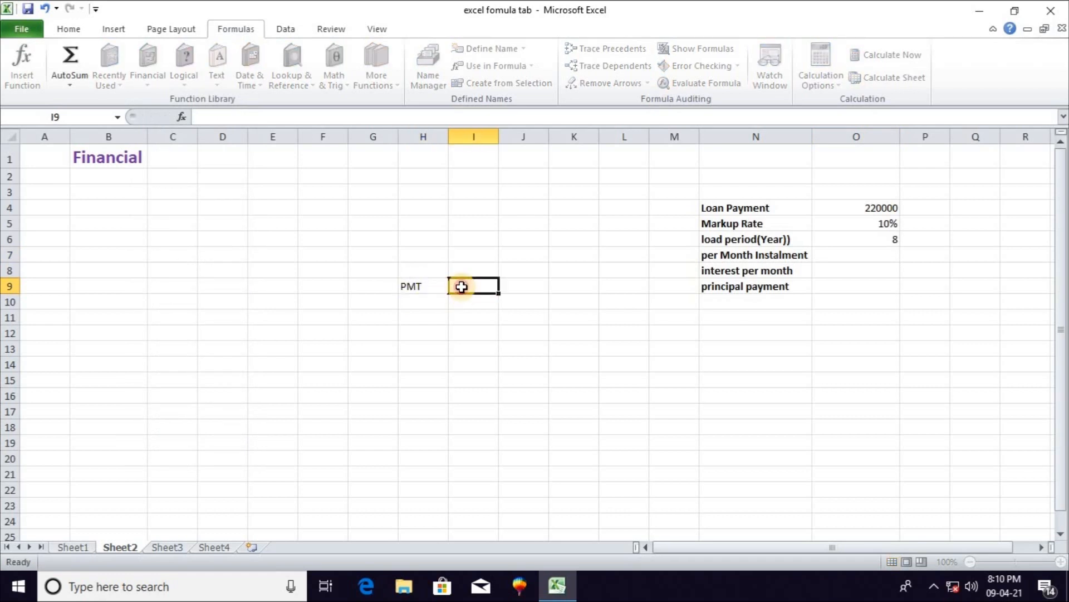
{"action": "left_click", "coordinate": [886, 253]}
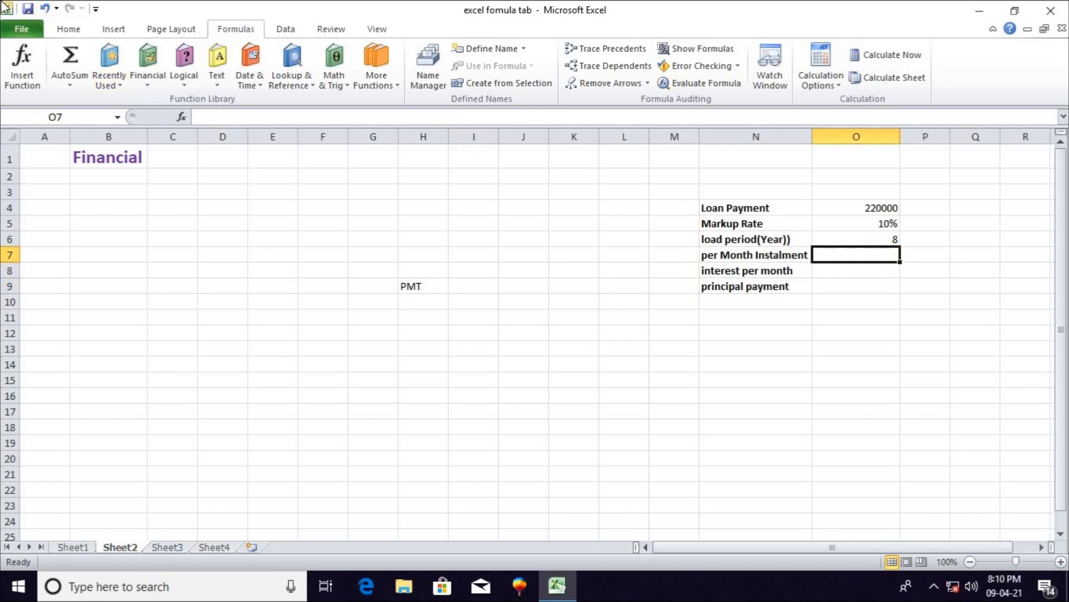
{"action": "left_click", "coordinate": [147, 84]}
{"action": "left_click_drag", "start_coordinate": [252, 206], "coordinate": [256, 340]}
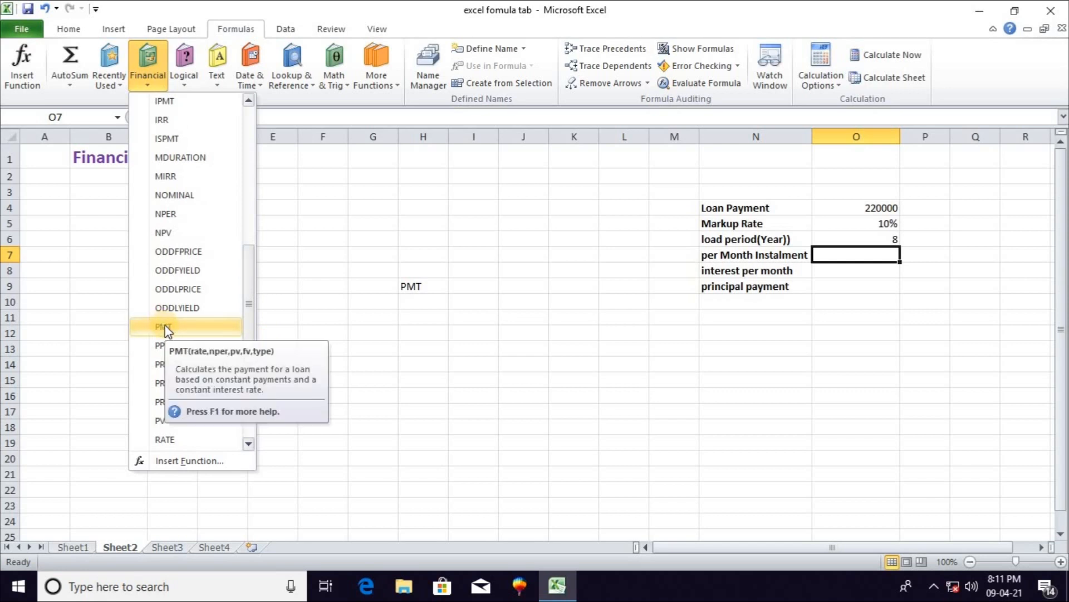
{"action": "left_click", "coordinate": [163, 327]}
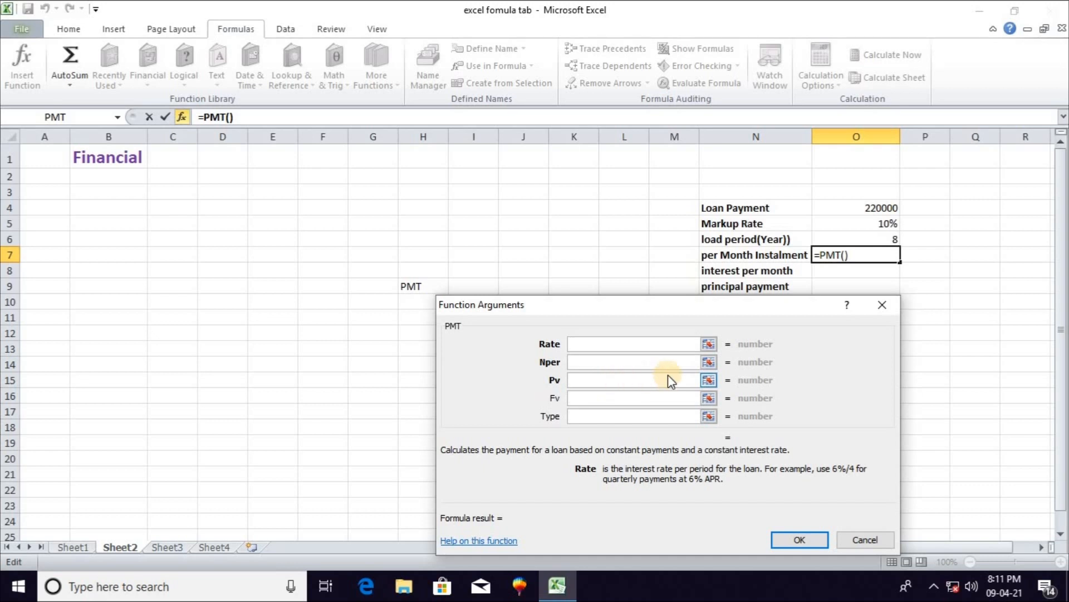
{"action": "left_click", "coordinate": [858, 540]}
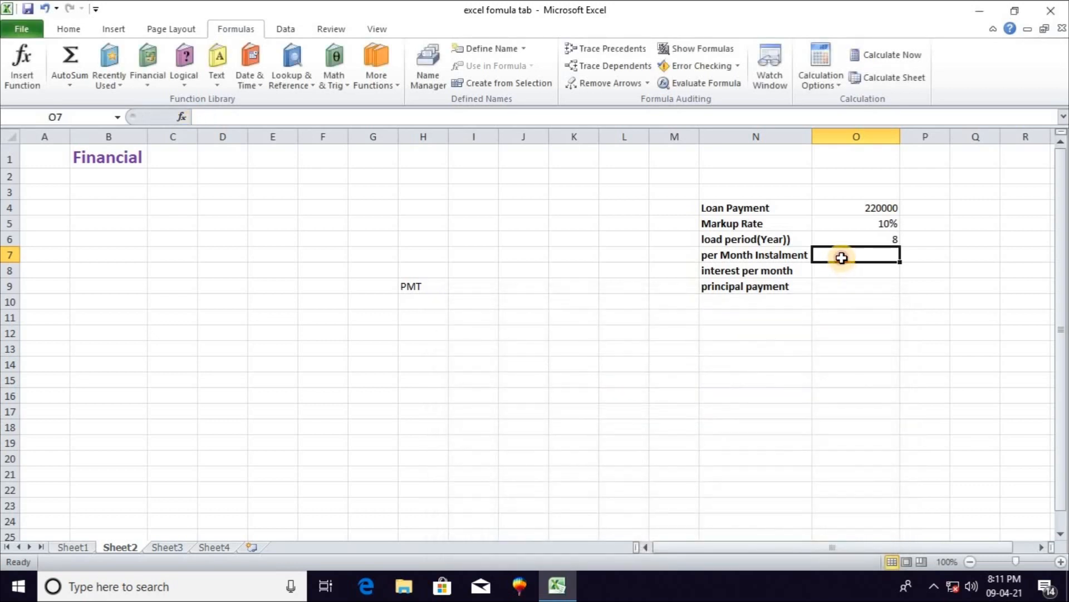
Calculate the per Month Instalment in cell O7 with the formula =PMT(O5/12,O6*12,O4)
{"action": "type", "text": "="}
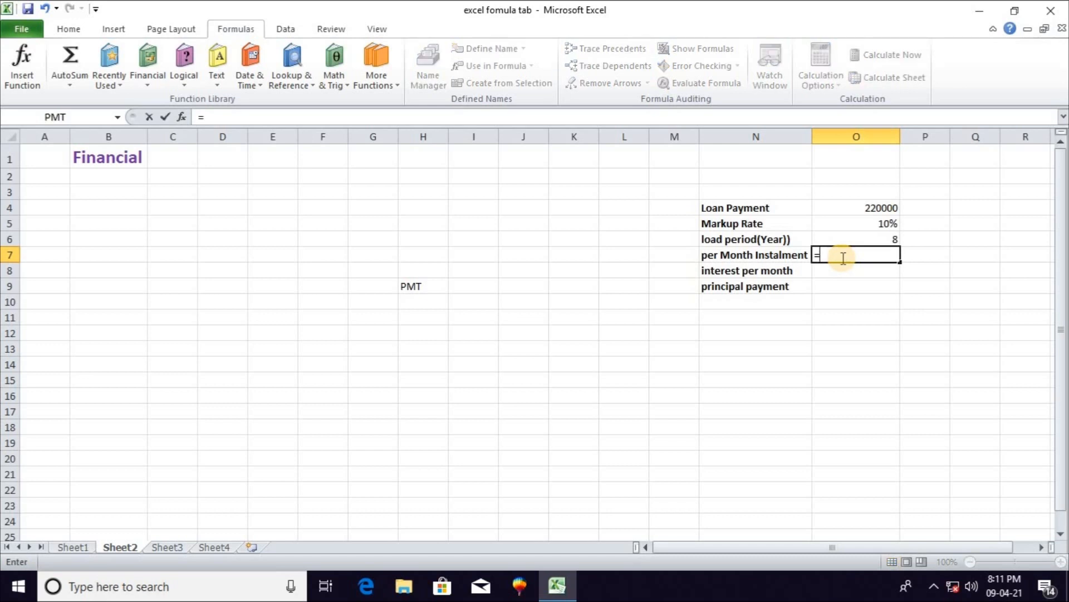
{"action": "type", "text": "PMT("}
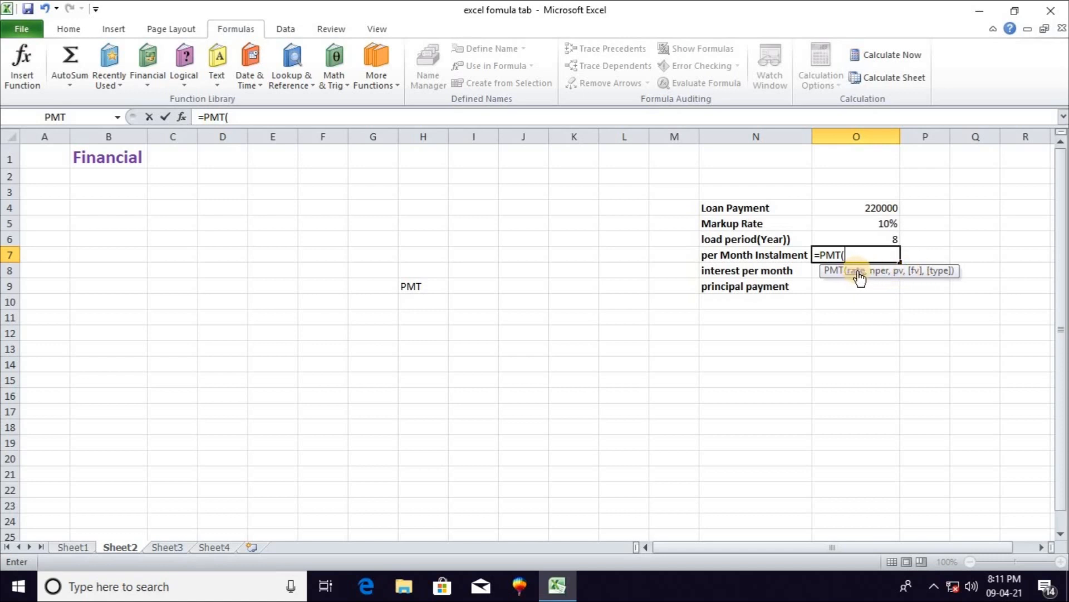
{"action": "left_click", "coordinate": [890, 224]}
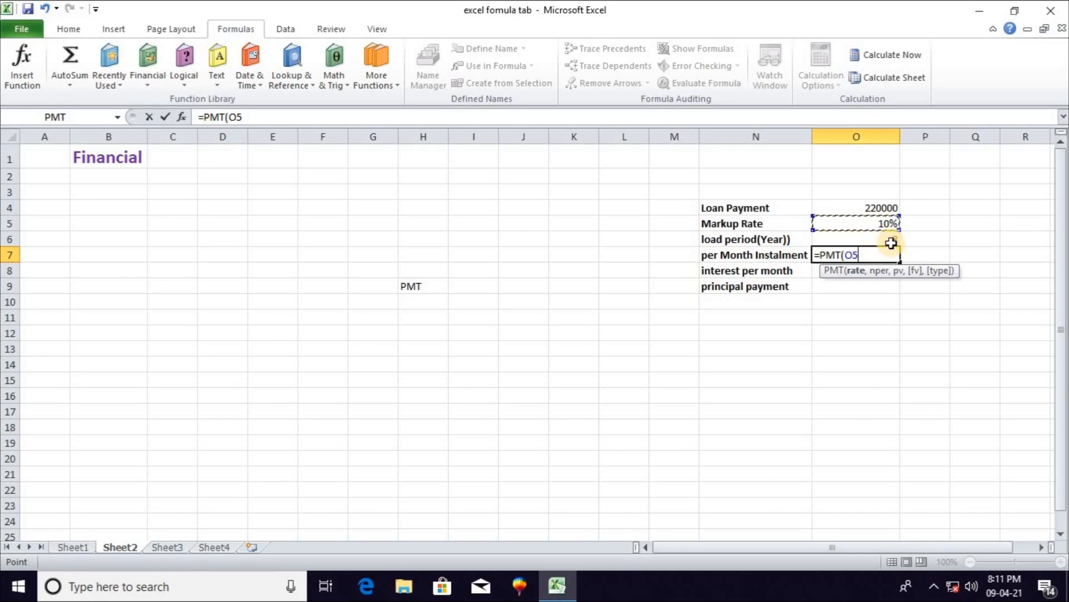
{"action": "type", "text": "/12,"}
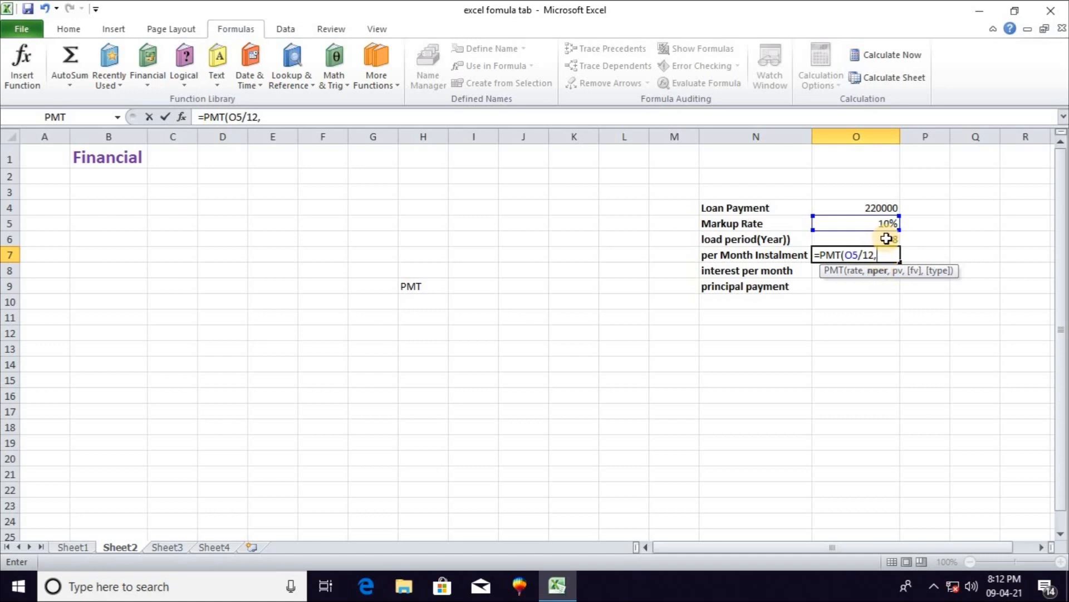
{"action": "left_click", "coordinate": [886, 241]}
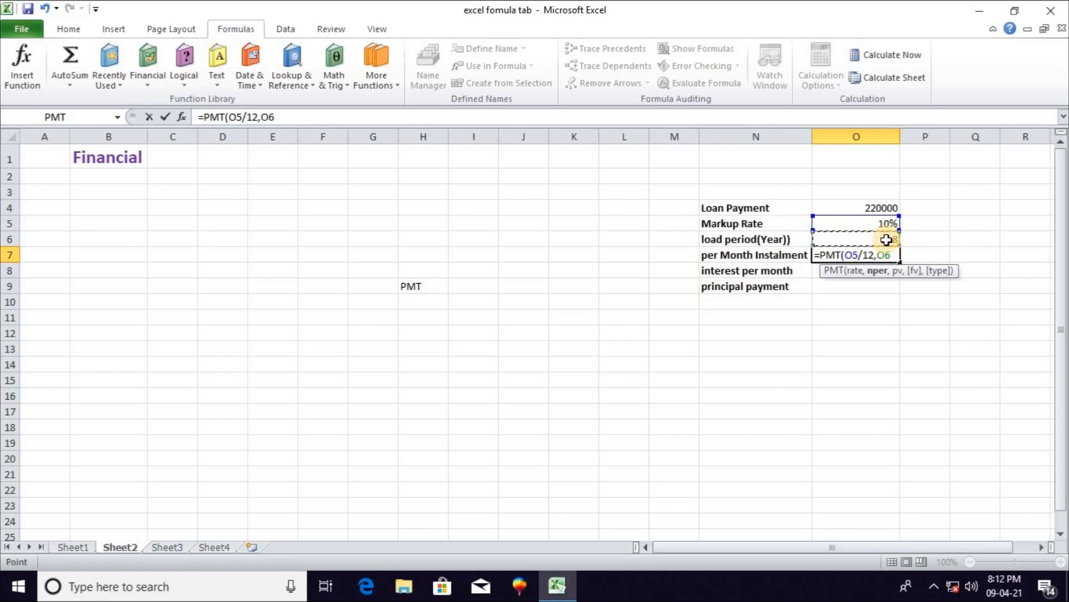
{"action": "type", "text": "*1"}
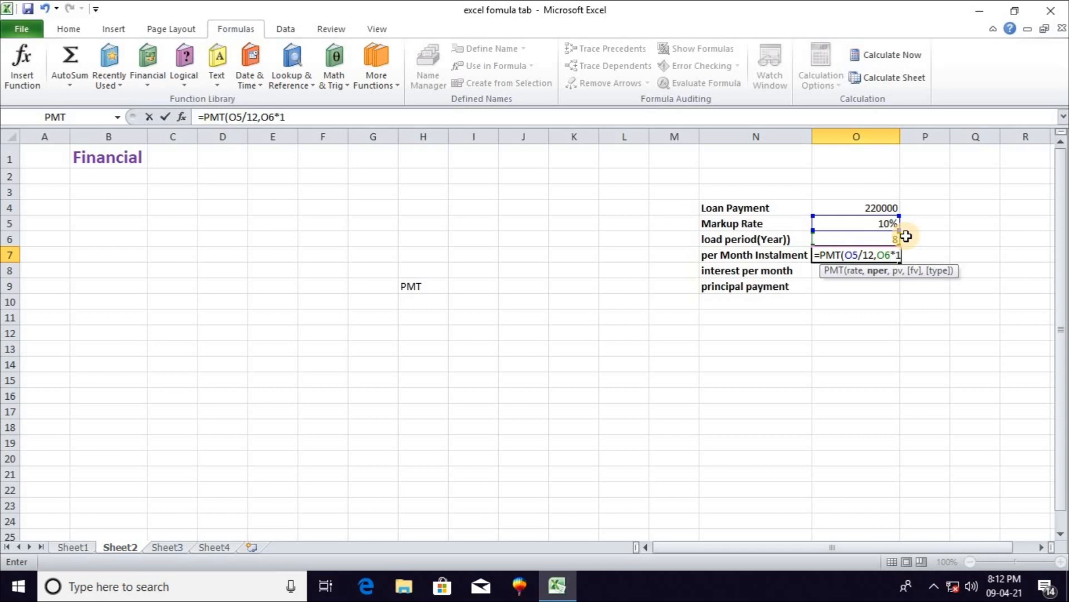
{"action": "type", "text": "2,"}
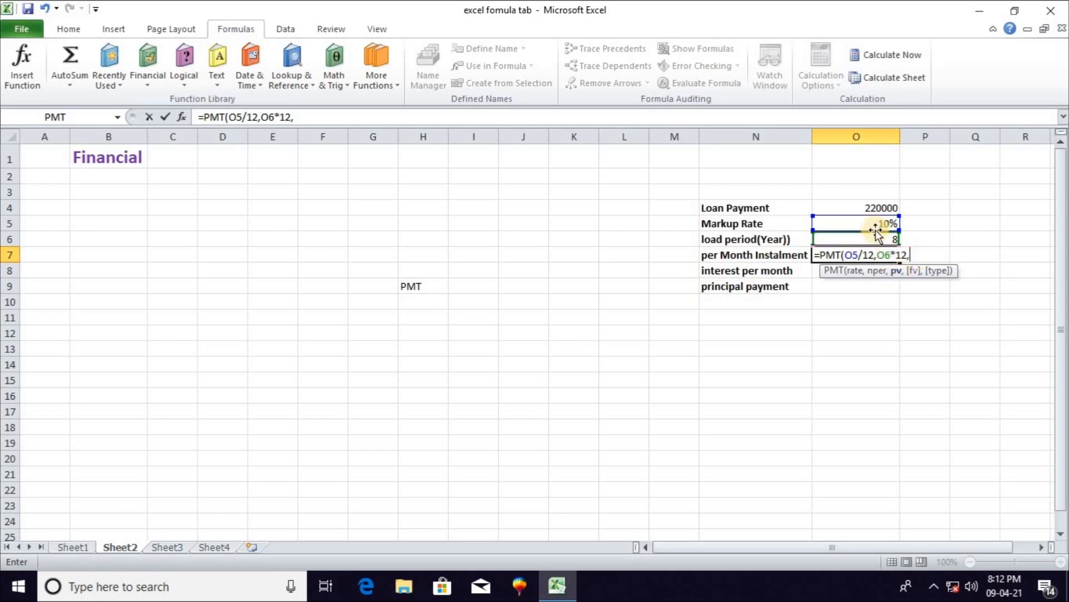
{"action": "left_click", "coordinate": [872, 206]}
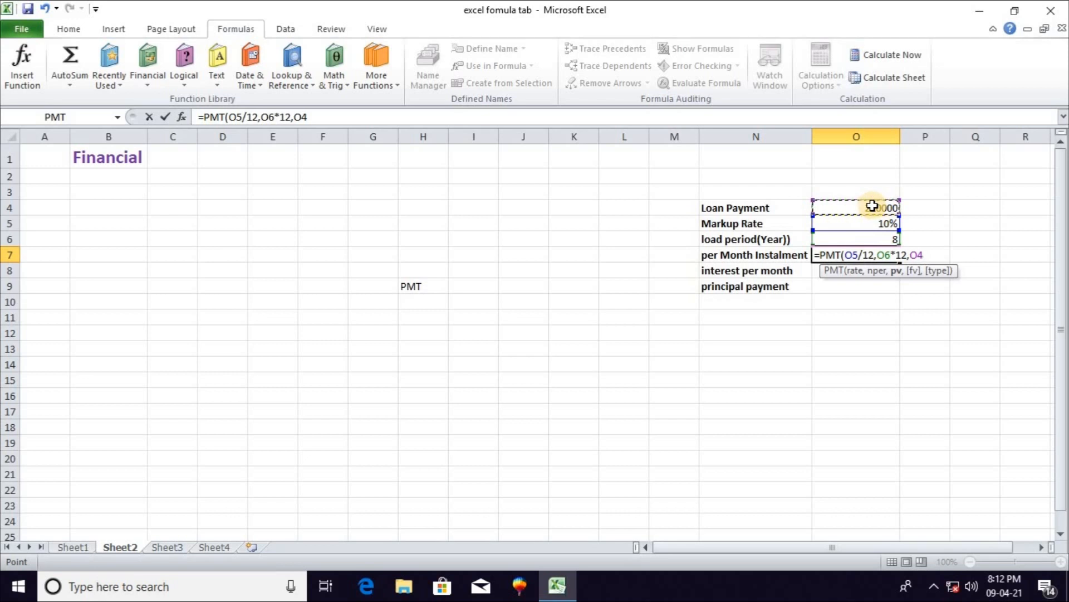
{"action": "type", "text": ")"}
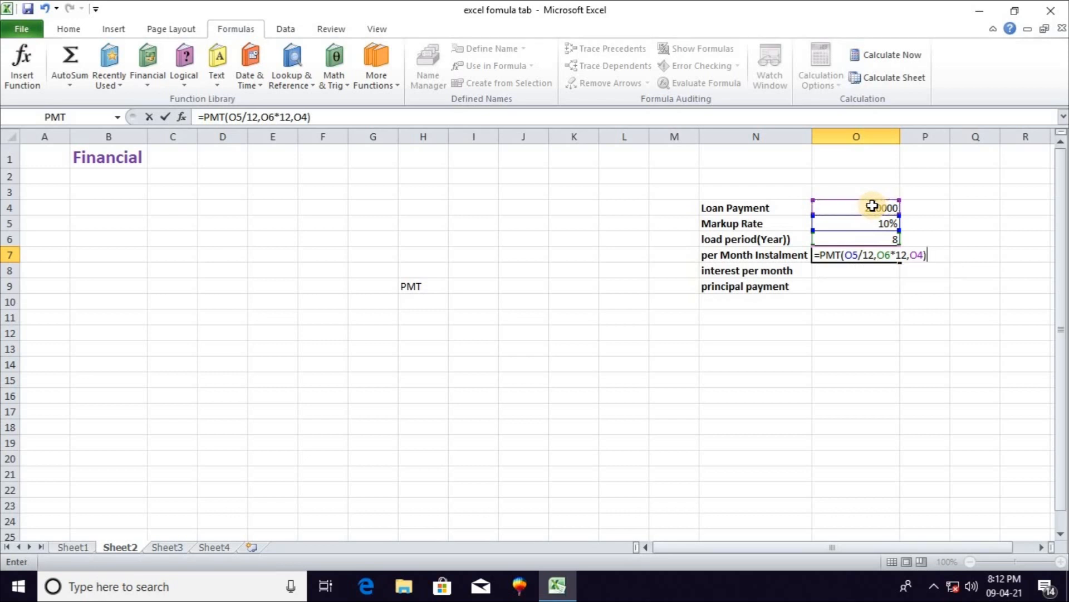
{"action": "key", "text": "Return"}
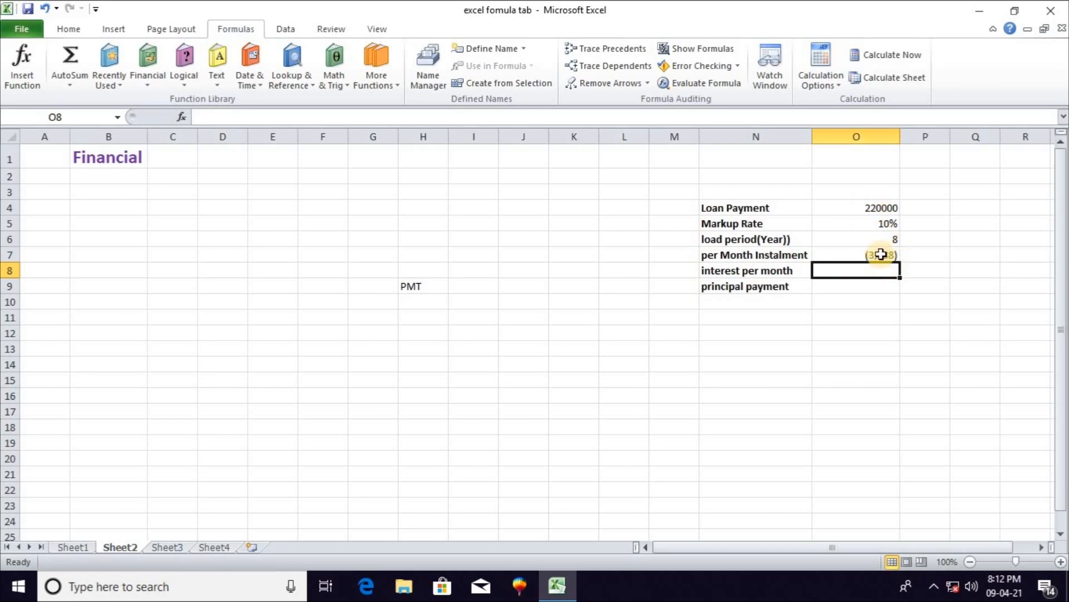
{"action": "left_click", "coordinate": [888, 254]}
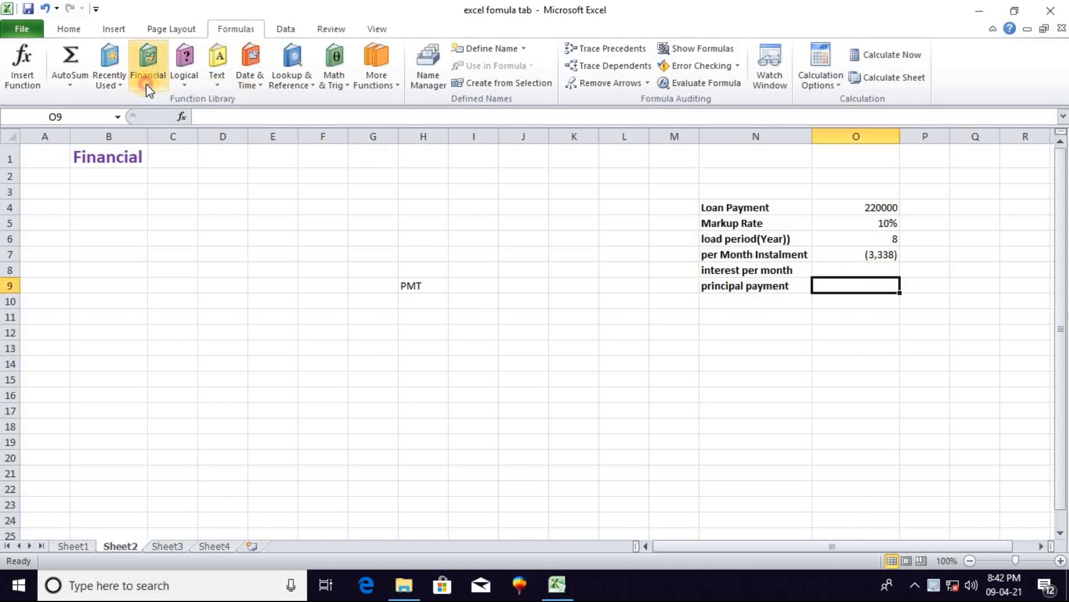
Look through the Financial functions for IPMT, the one that calculates the interest per month
{"action": "left_click", "coordinate": [147, 84]}
{"action": "left_click", "coordinate": [151, 87]}
{"action": "left_click", "coordinate": [864, 270]}
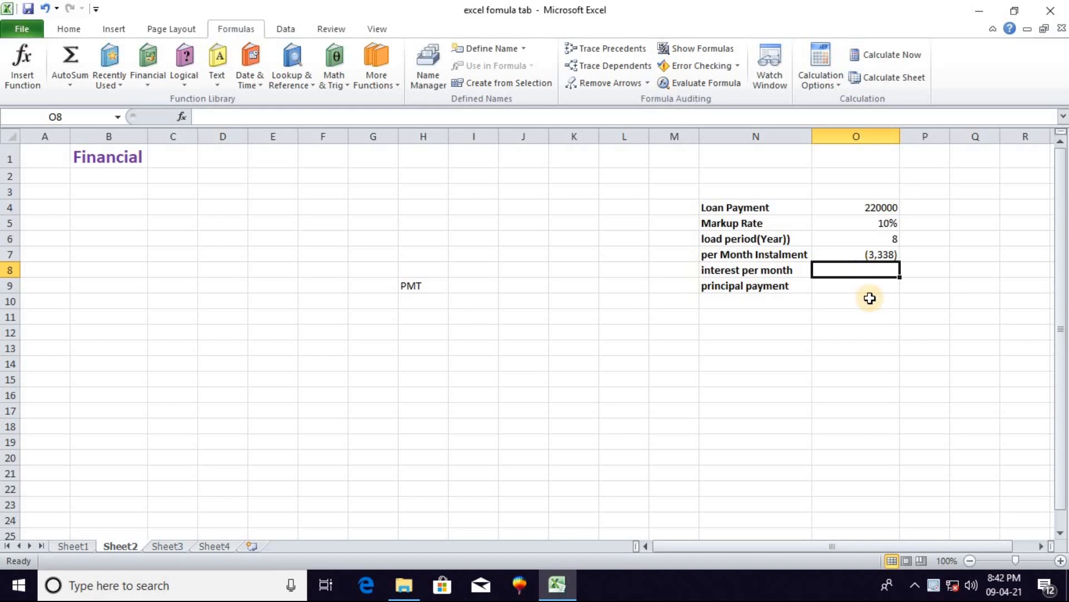
{"action": "left_click", "coordinate": [870, 289]}
{"action": "left_click", "coordinate": [873, 270]}
{"action": "left_click", "coordinate": [149, 86]}
{"action": "left_click_drag", "start_coordinate": [249, 183], "coordinate": [253, 252]}
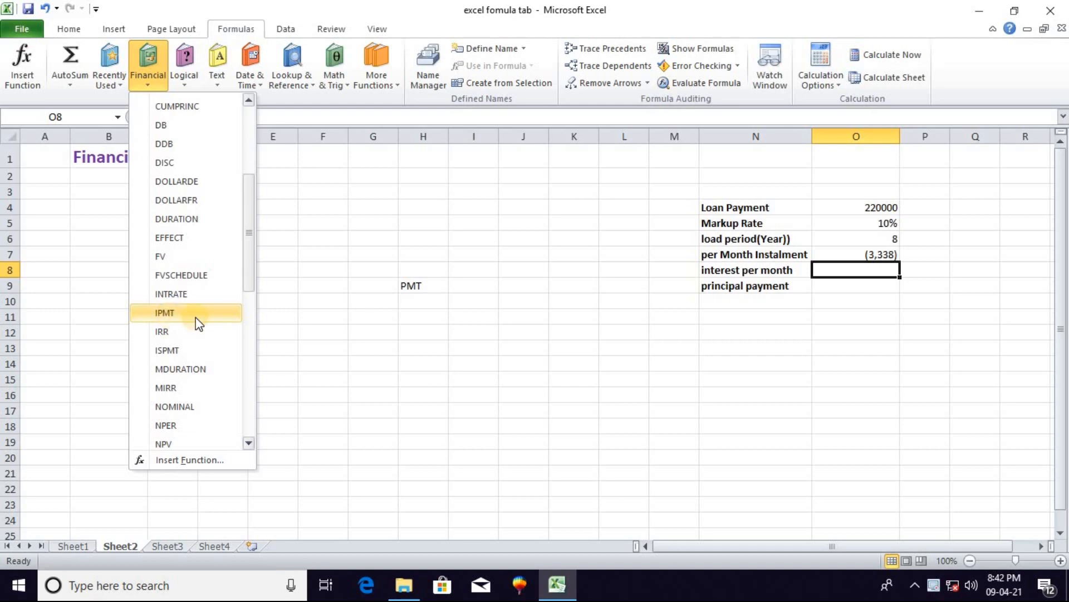
{"action": "left_click", "coordinate": [847, 271]}
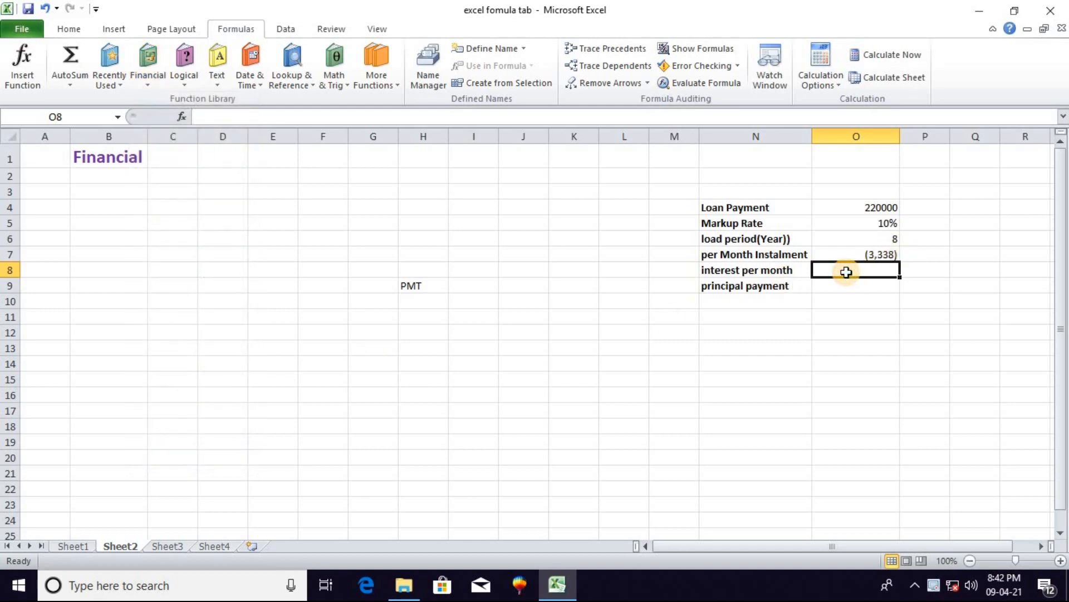
Calculate the interest per month in cell O8 with the formula =IPMT(O5/12,1,O6*12,O4)
{"action": "type", "text": "="}
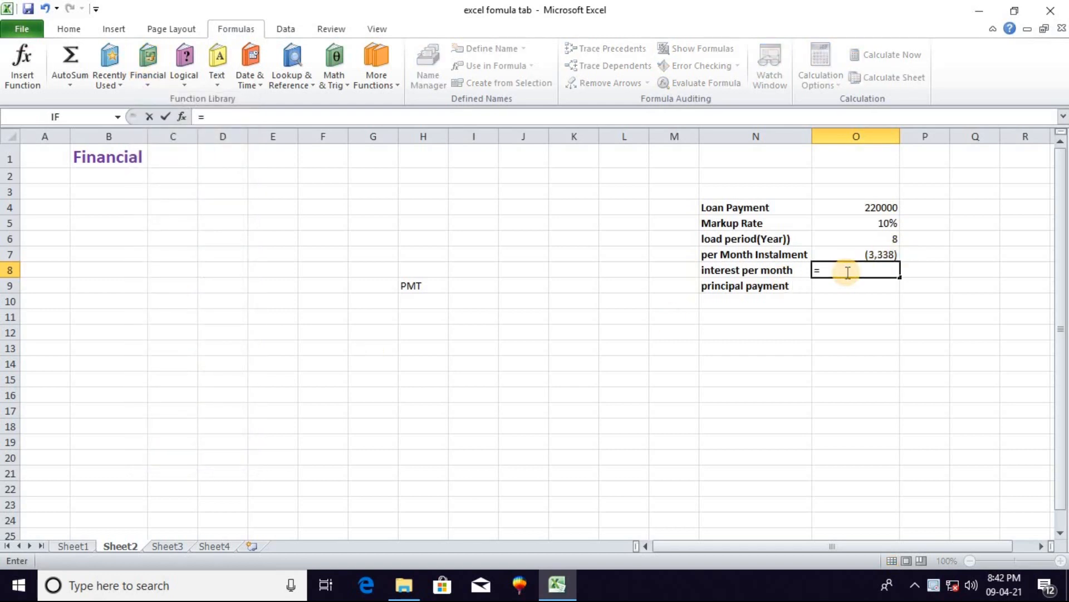
{"action": "type", "text": "IPMT("}
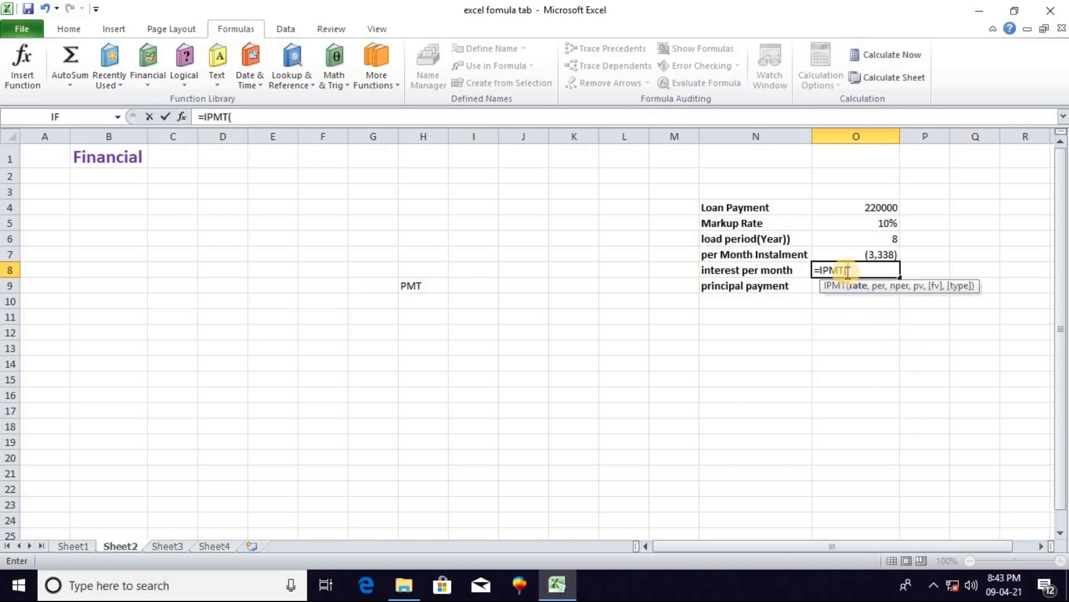
{"action": "left_click", "coordinate": [878, 223]}
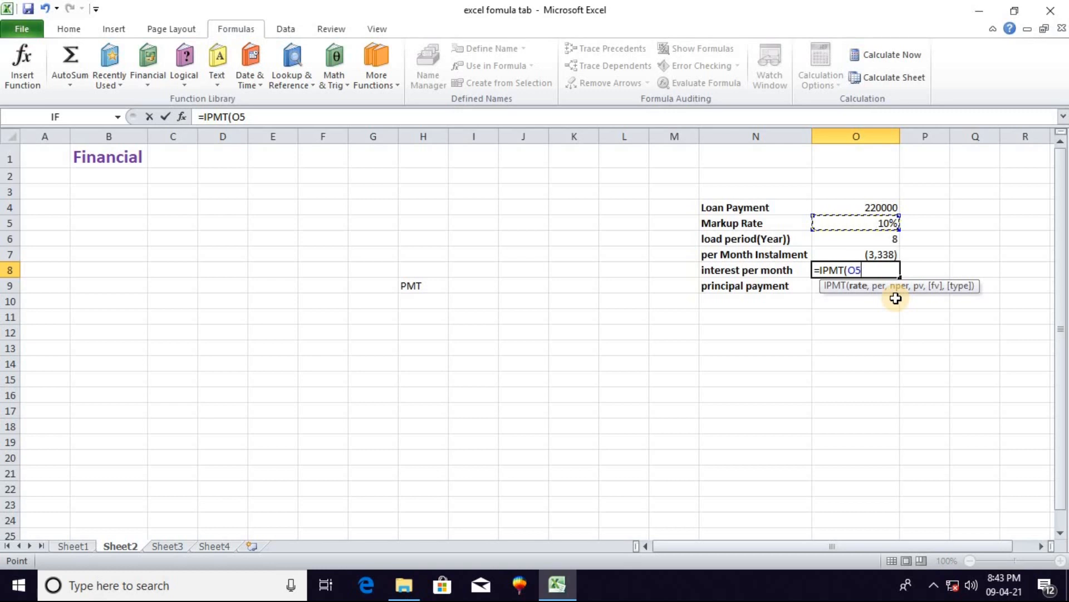
{"action": "type", "text": "/12,"}
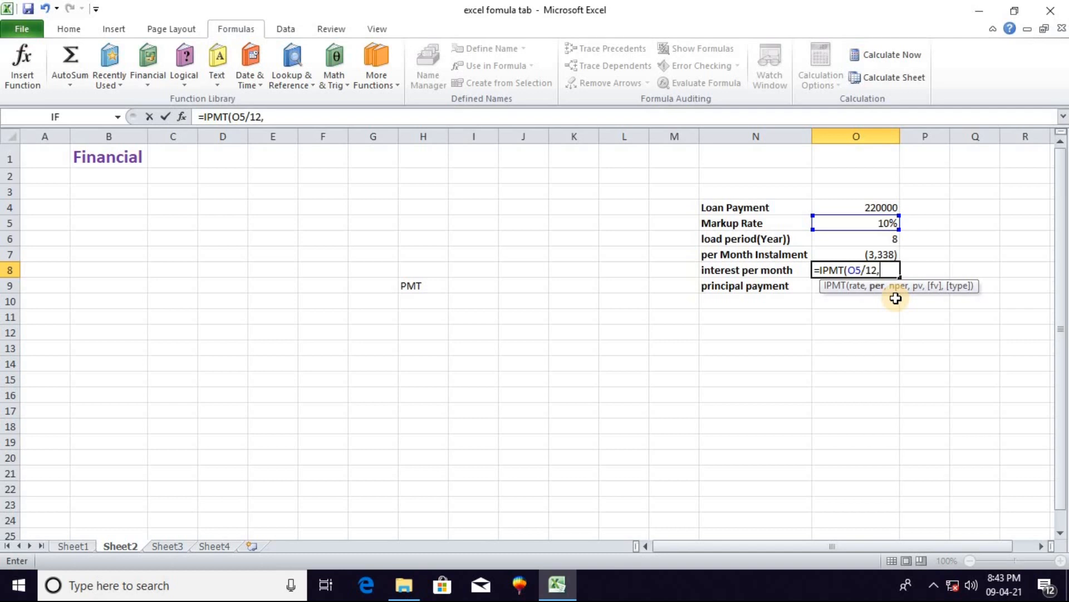
{"action": "type", "text": "1,"}
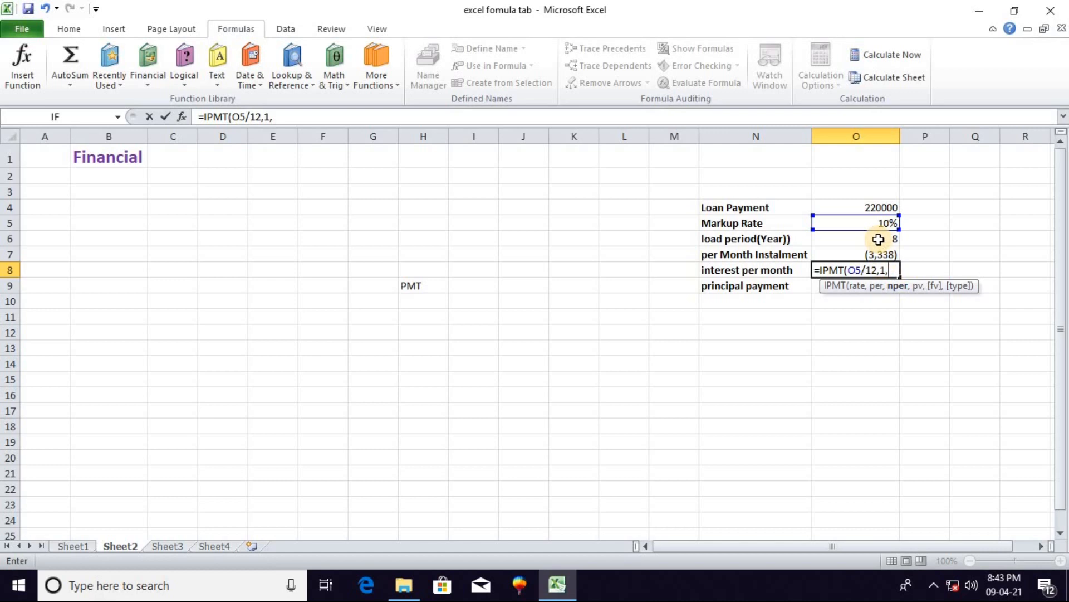
{"action": "left_click", "coordinate": [878, 239]}
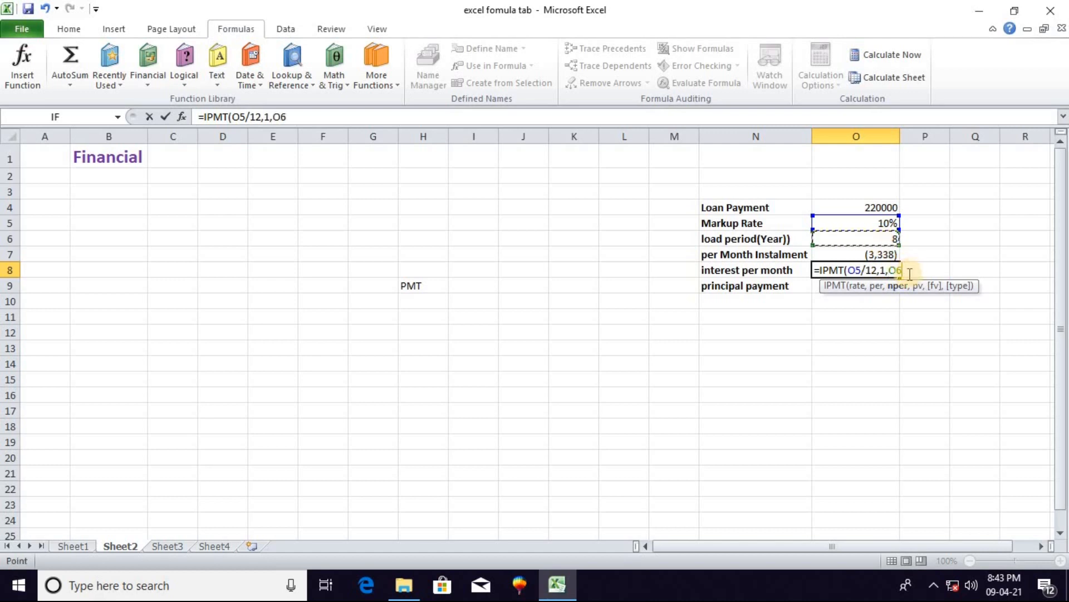
{"action": "type", "text": "*"}
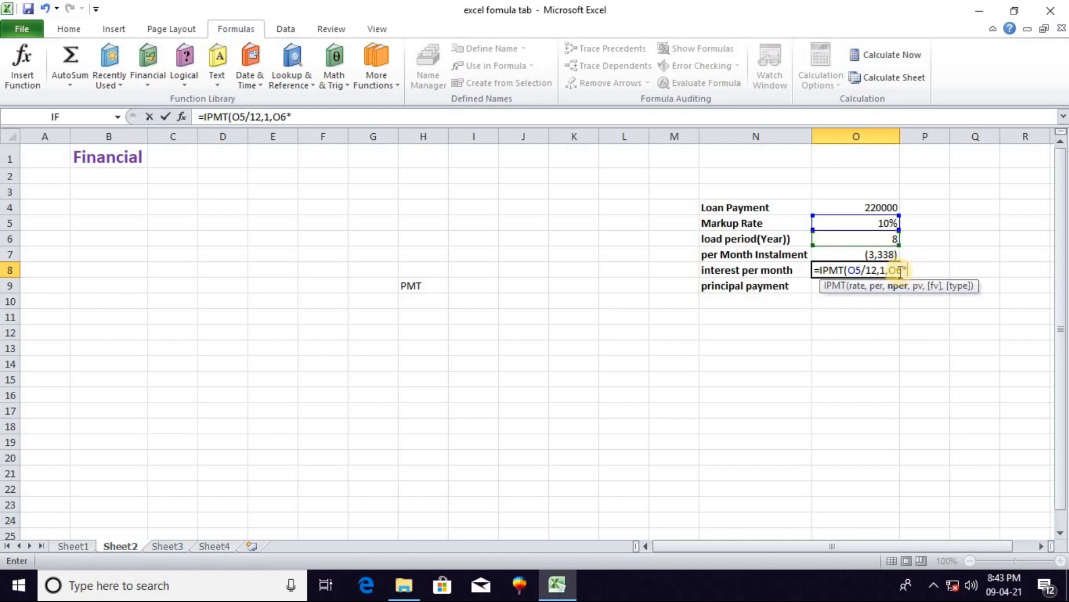
{"action": "type", "text": "12,"}
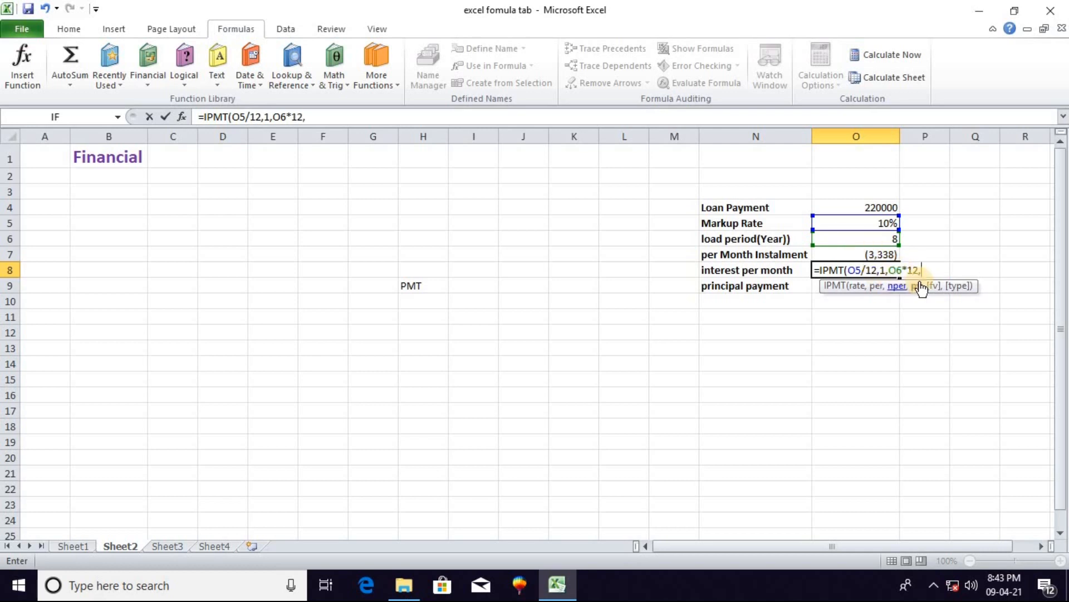
{"action": "left_click", "coordinate": [870, 208]}
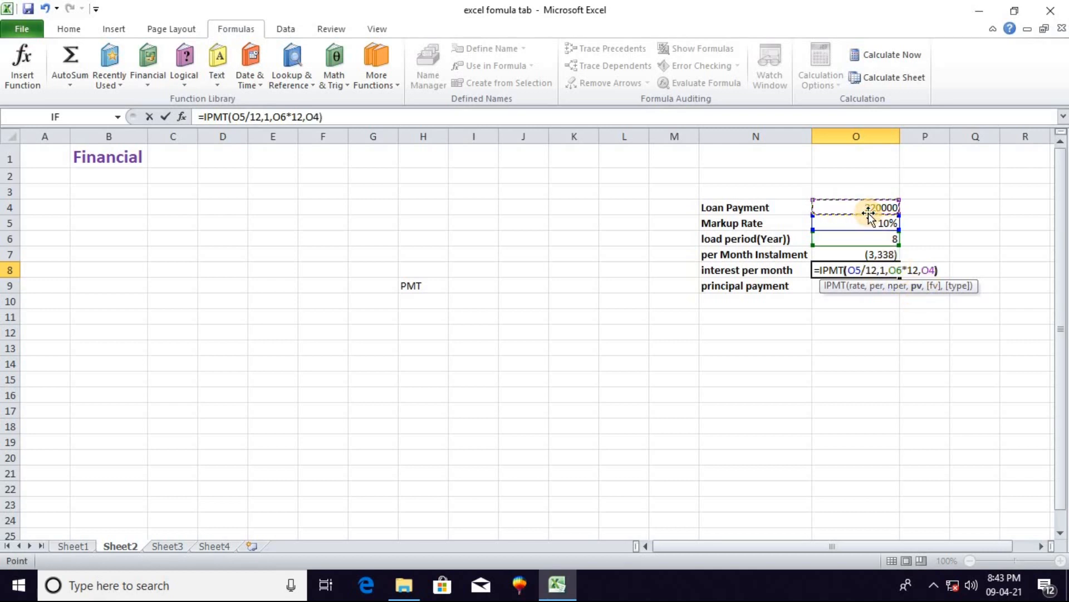
{"action": "type", "text": ")"}
{"action": "key", "text": "Return"}
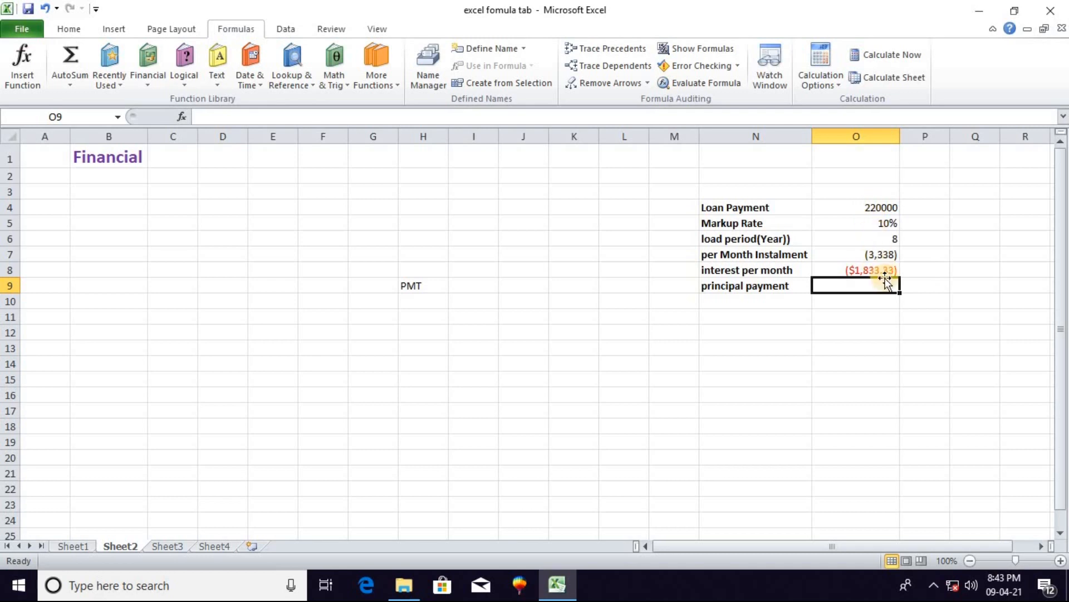
Apply the comma number style to the interest per month value in cell O8
{"action": "left_click", "coordinate": [886, 270]}
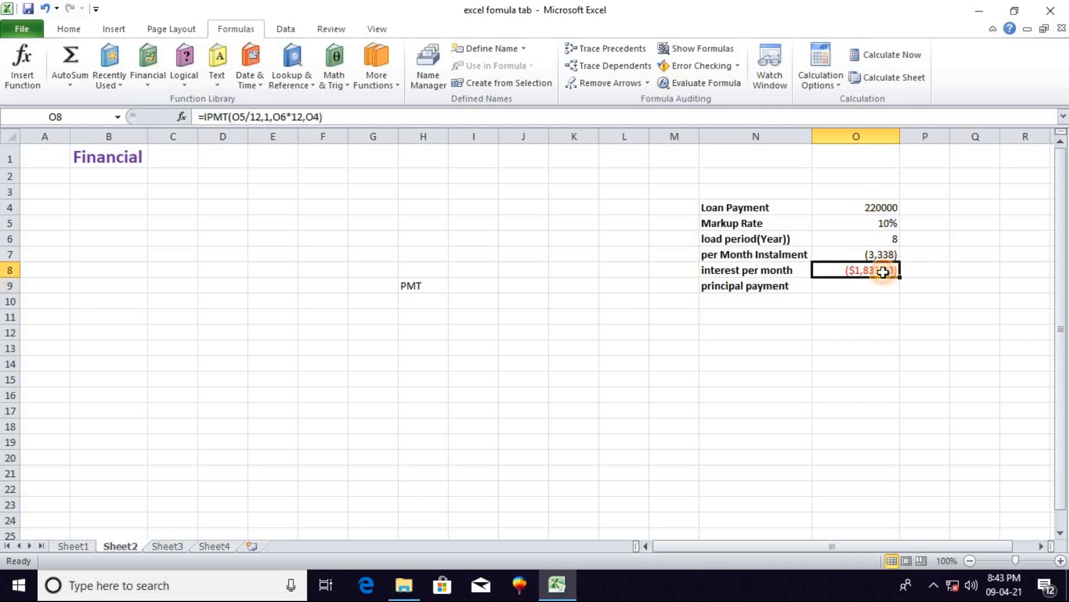
{"action": "left_click", "coordinate": [64, 31]}
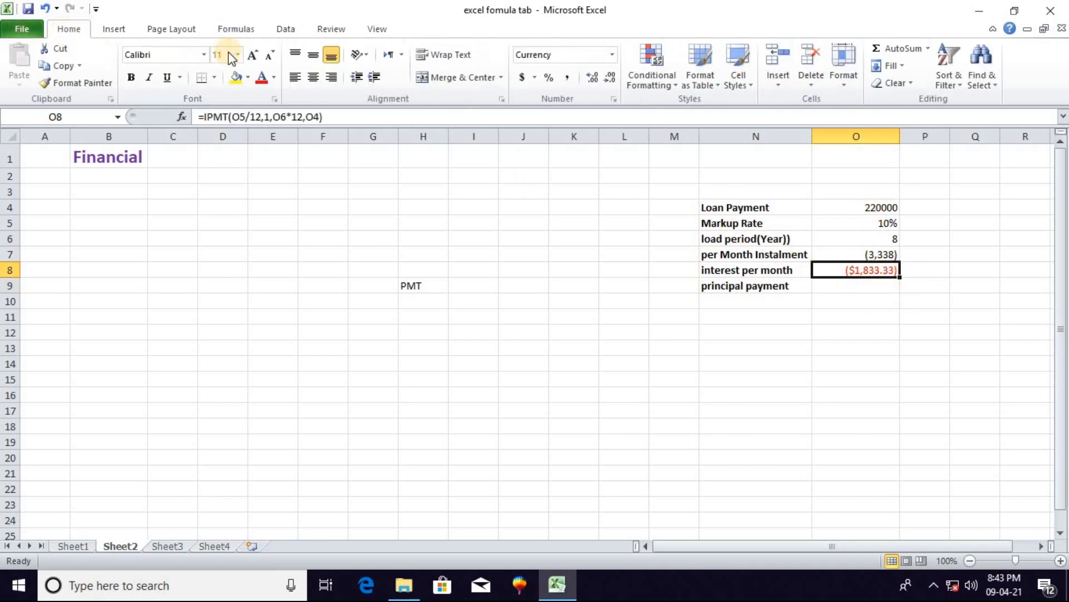
{"action": "left_click", "coordinate": [566, 81]}
{"action": "left_click", "coordinate": [885, 286]}
{"action": "left_click", "coordinate": [873, 271]}
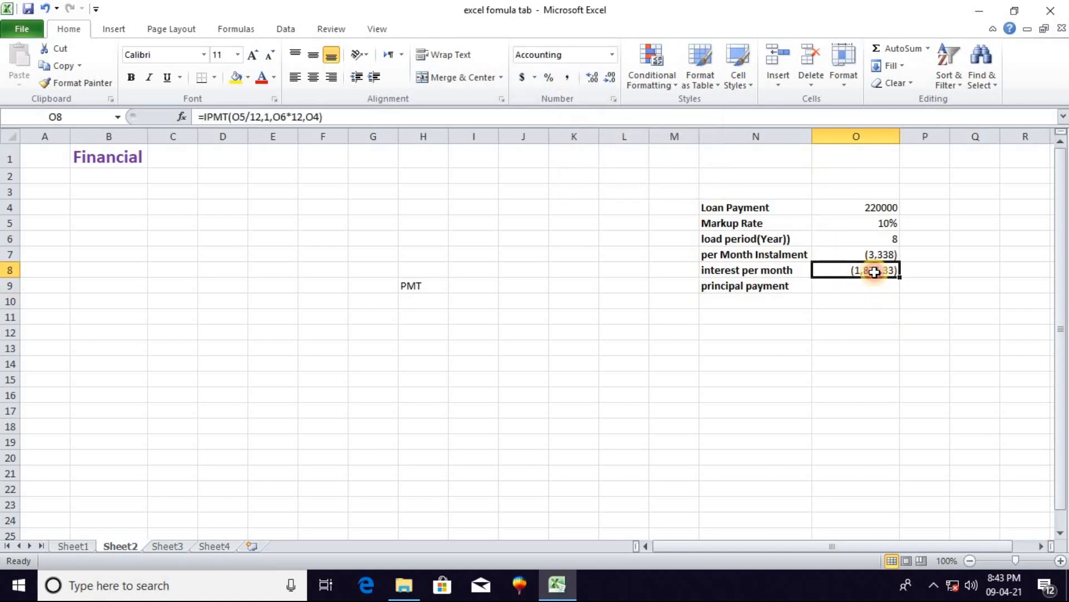
{"action": "left_click", "coordinate": [872, 285]}
{"action": "left_click", "coordinate": [878, 272]}
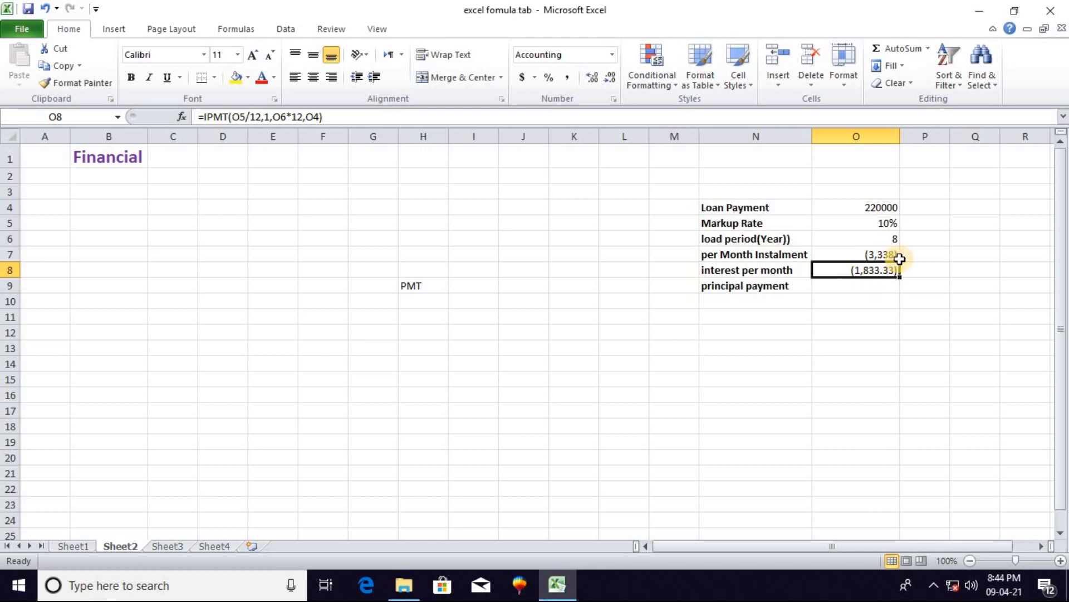
{"action": "left_click", "coordinate": [863, 285]}
{"action": "left_click", "coordinate": [873, 271]}
{"action": "left_click", "coordinate": [876, 285]}
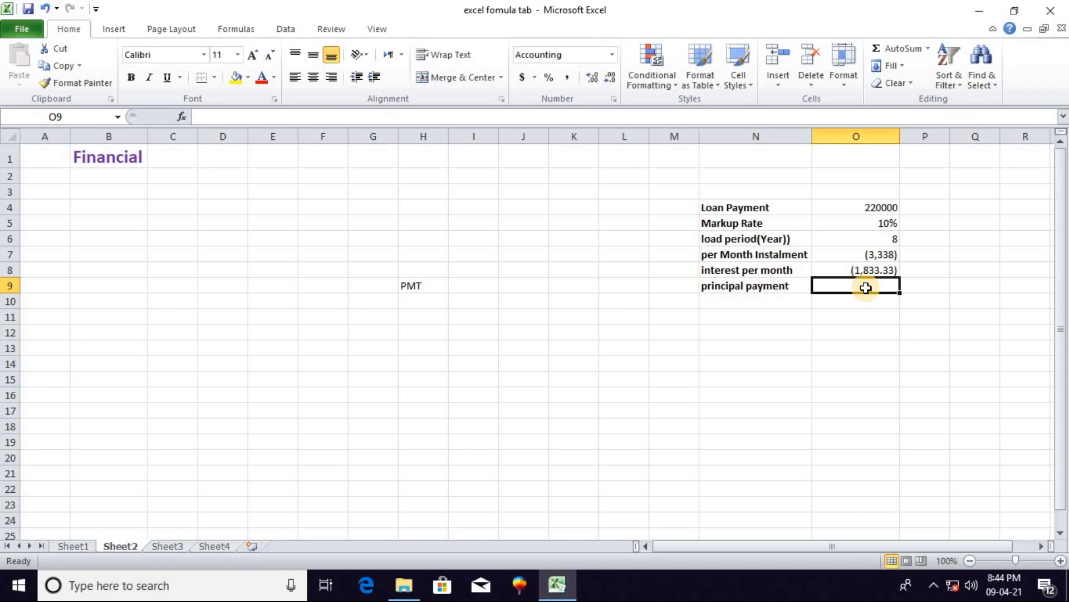
{"action": "left_click", "coordinate": [857, 313]}
{"action": "left_click", "coordinate": [848, 286]}
Enter the note IPMT in cell H10 and the note PPMT in cell H11
{"action": "left_click", "coordinate": [428, 301]}
{"action": "type", "text": "IPMT"}
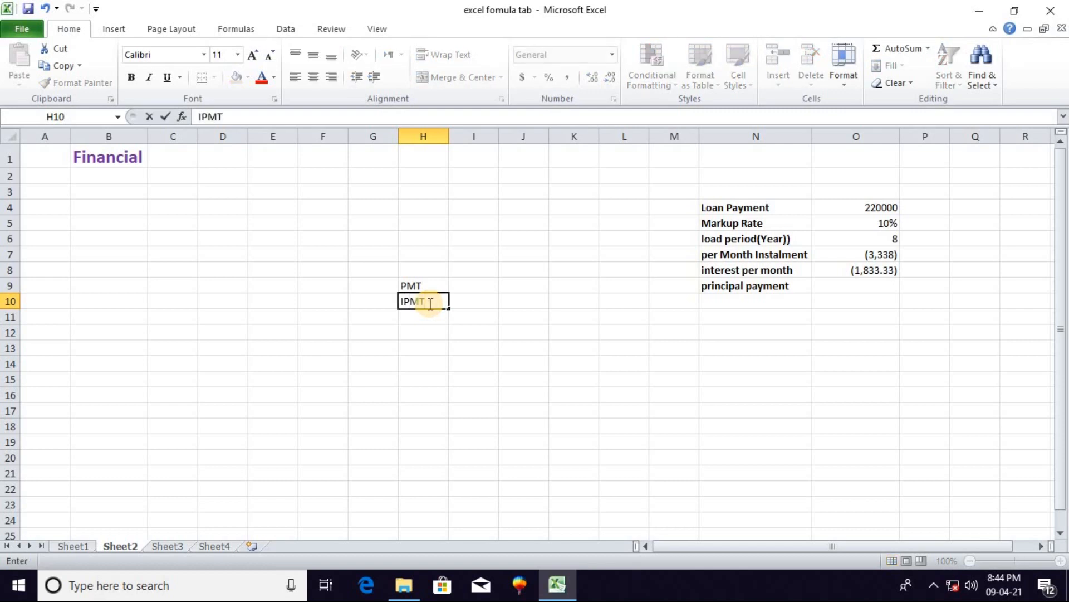
{"action": "left_click", "coordinate": [849, 285]}
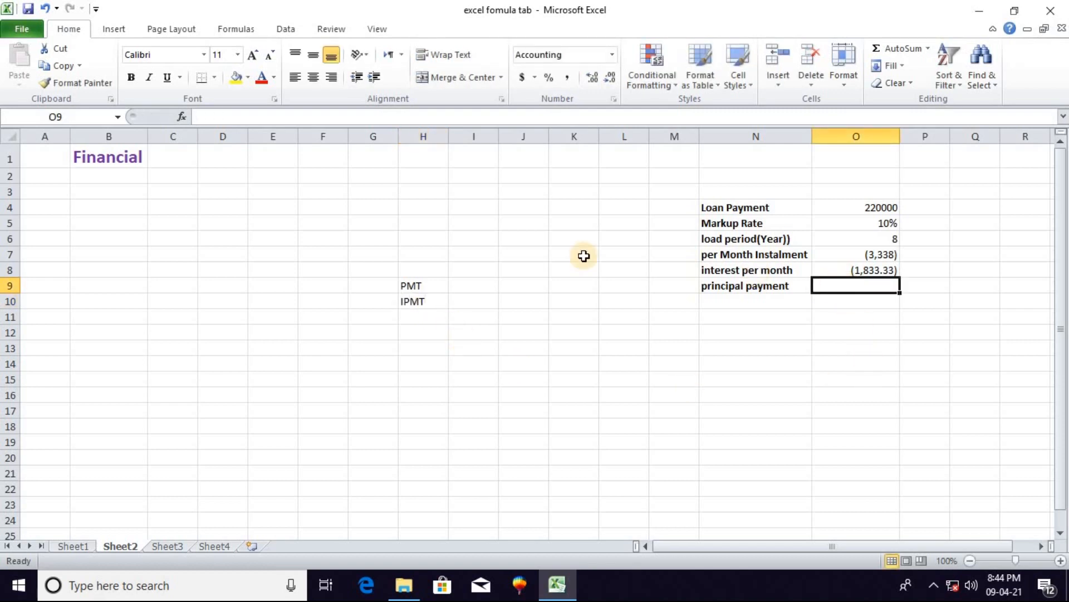
{"action": "left_click", "coordinate": [422, 319]}
{"action": "type", "text": "PPMT"}
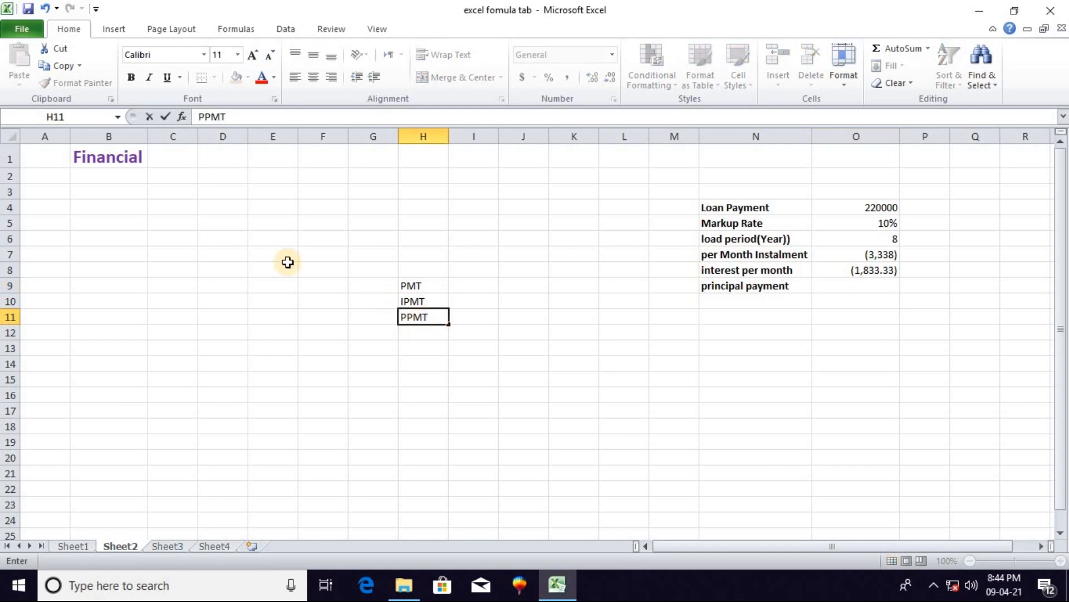
Look through the Financial functions for PPMT, the function for the principal payment
{"action": "left_click", "coordinate": [234, 29]}
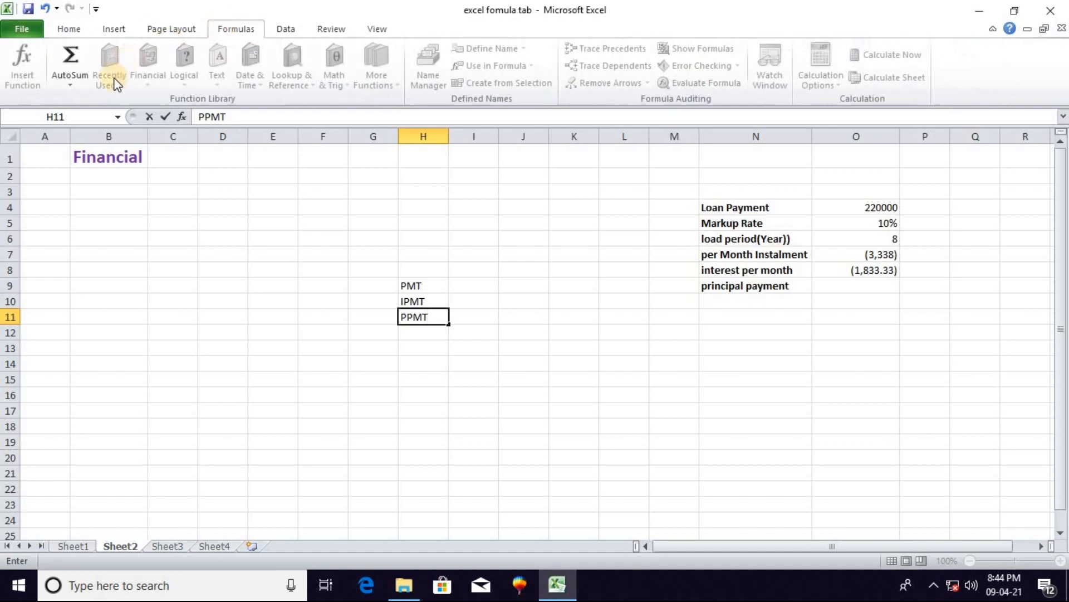
{"action": "left_click", "coordinate": [237, 226]}
{"action": "left_click", "coordinate": [155, 80]}
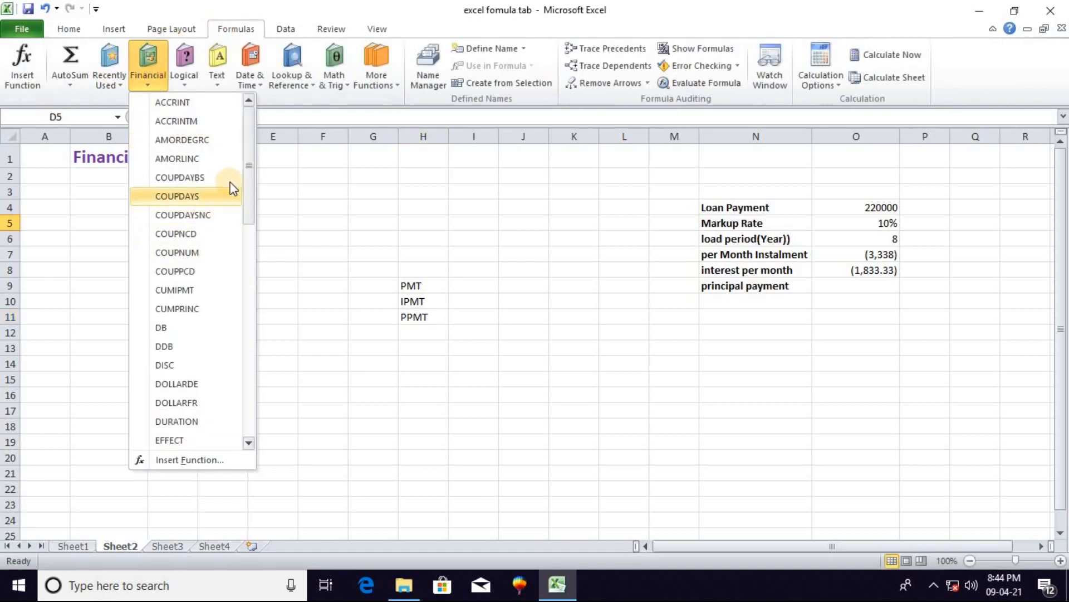
{"action": "left_click_drag", "start_coordinate": [246, 192], "coordinate": [265, 361]}
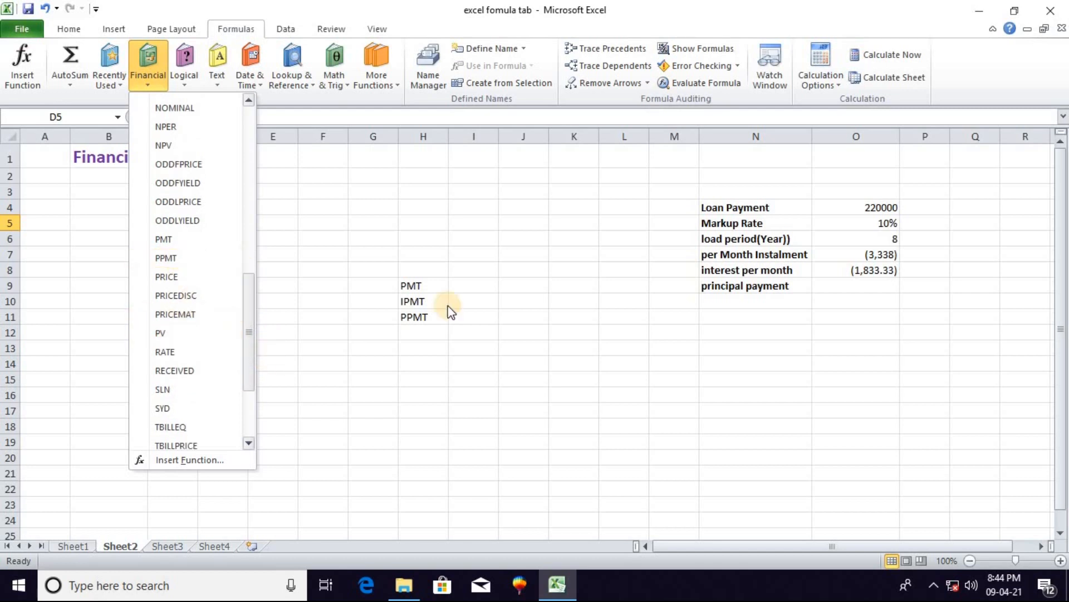
Calculate the principal payment in cell O9 with the formula =PPMT(O5/12,1,O6*12,O4)
{"action": "left_click", "coordinate": [860, 287]}
{"action": "left_click", "coordinate": [859, 287]}
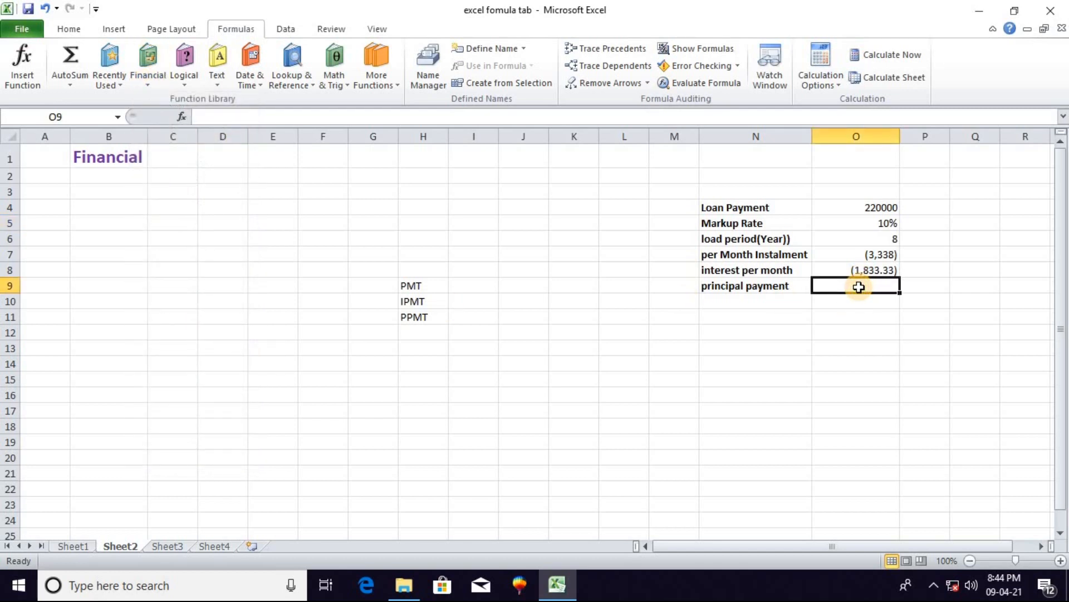
{"action": "type", "text": "=PPMT("}
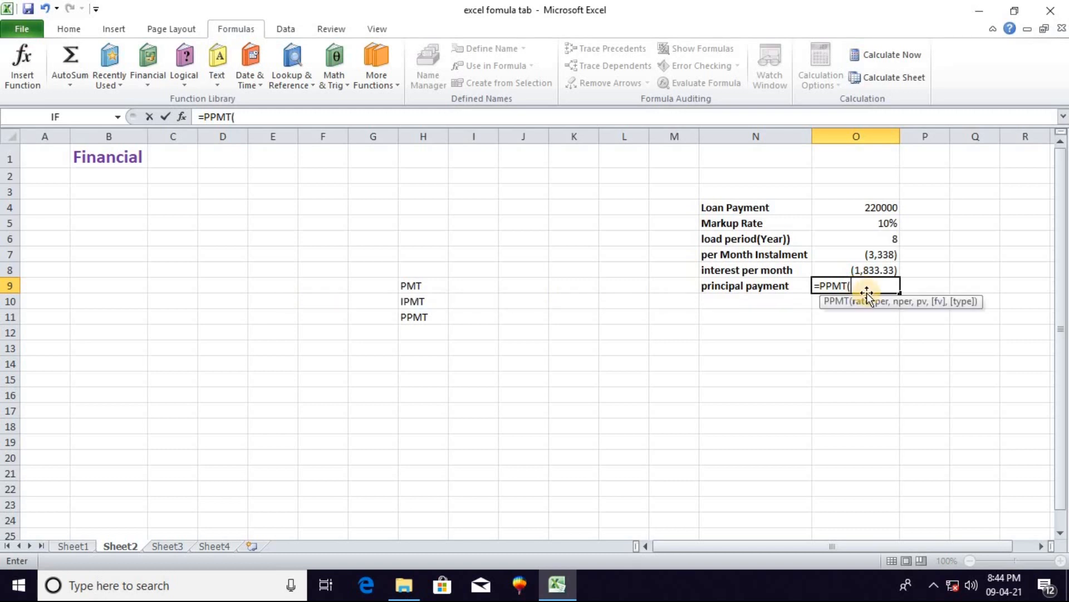
{"action": "left_click", "coordinate": [888, 225]}
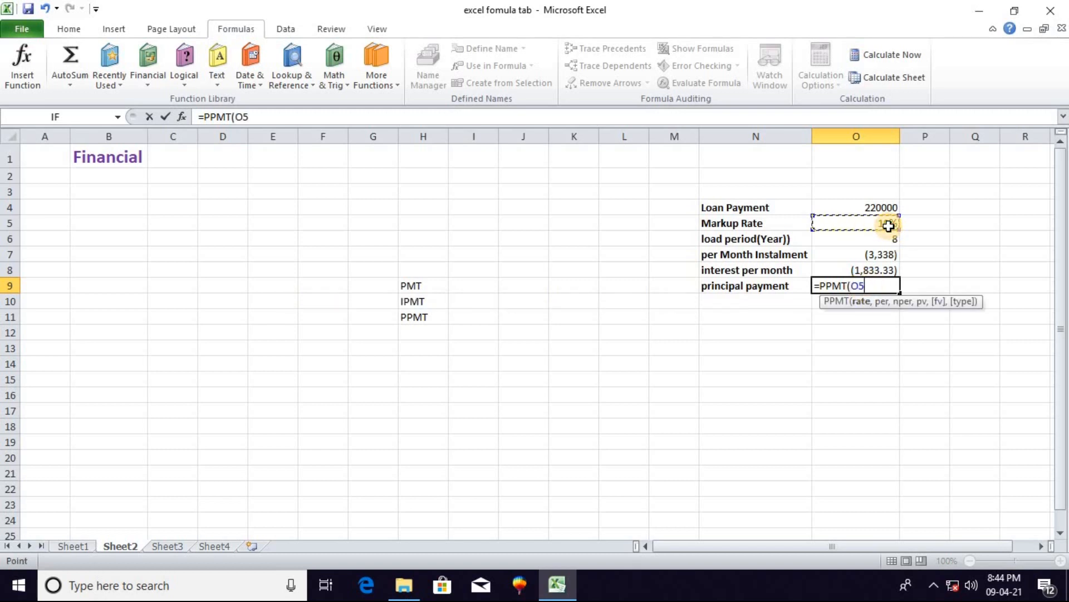
{"action": "type", "text": "/12,"}
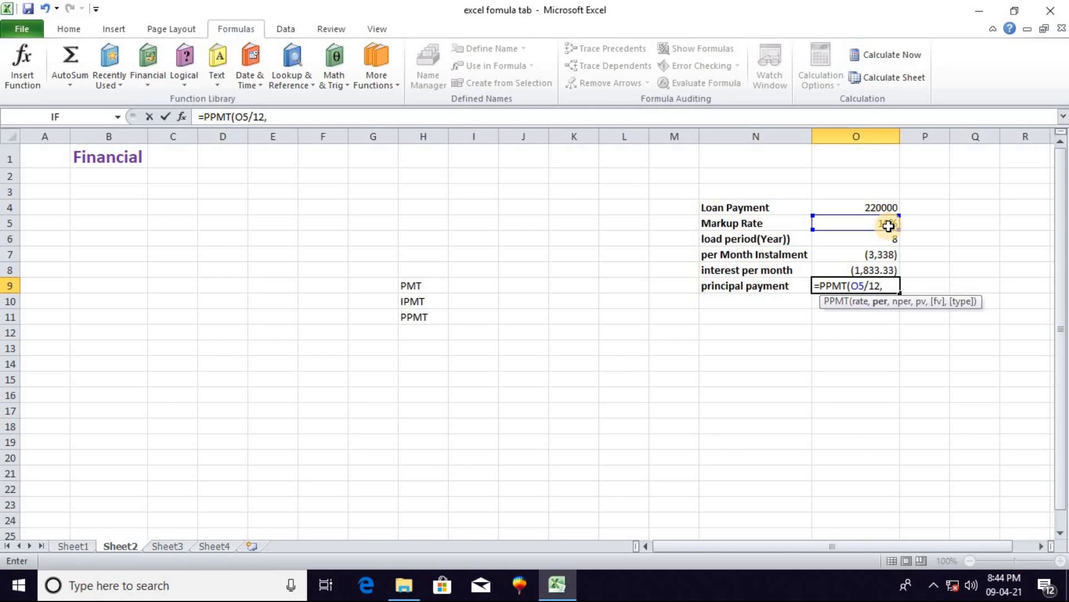
{"action": "type", "text": "1,"}
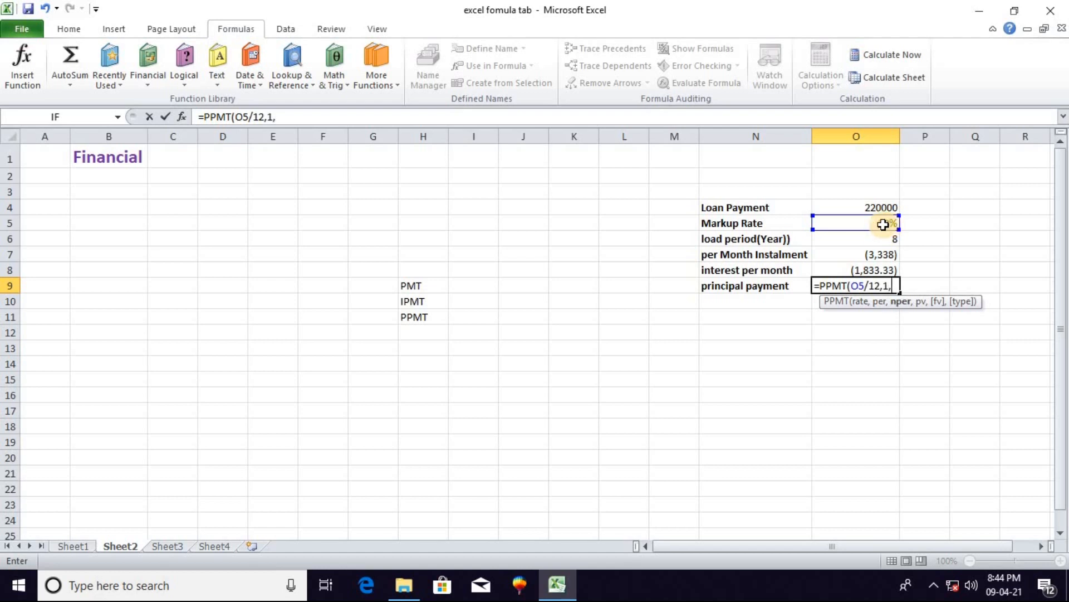
{"action": "left_click", "coordinate": [884, 241]}
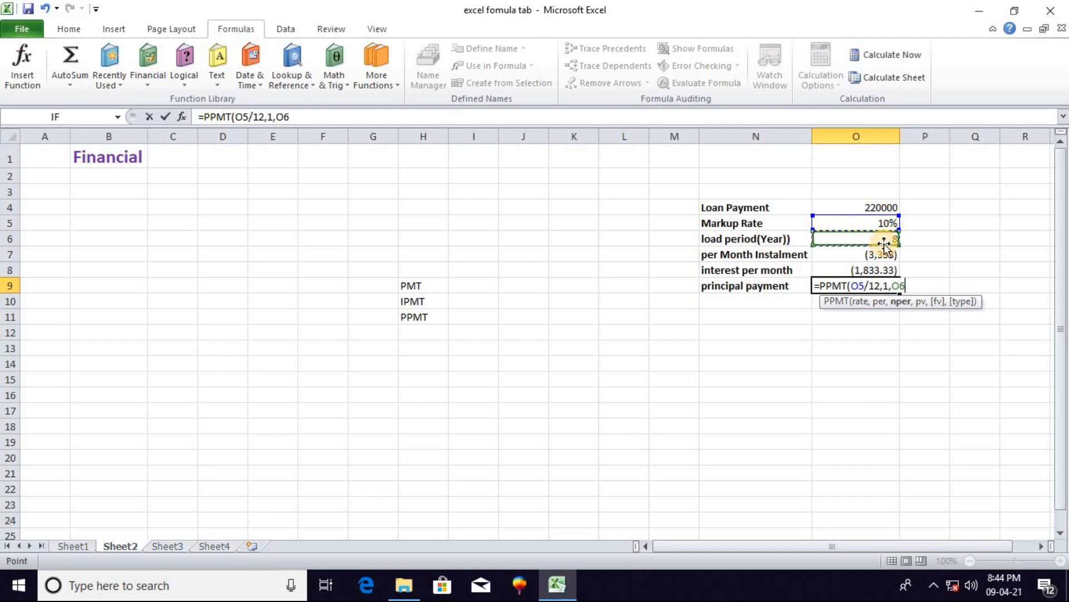
{"action": "type", "text": "*12,"}
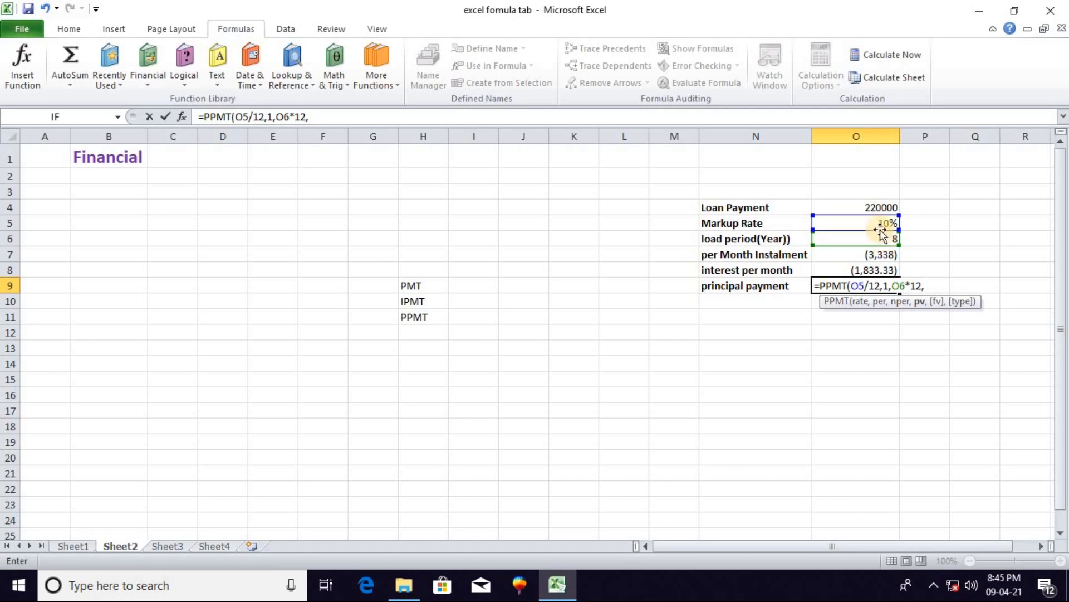
{"action": "left_click", "coordinate": [879, 208]}
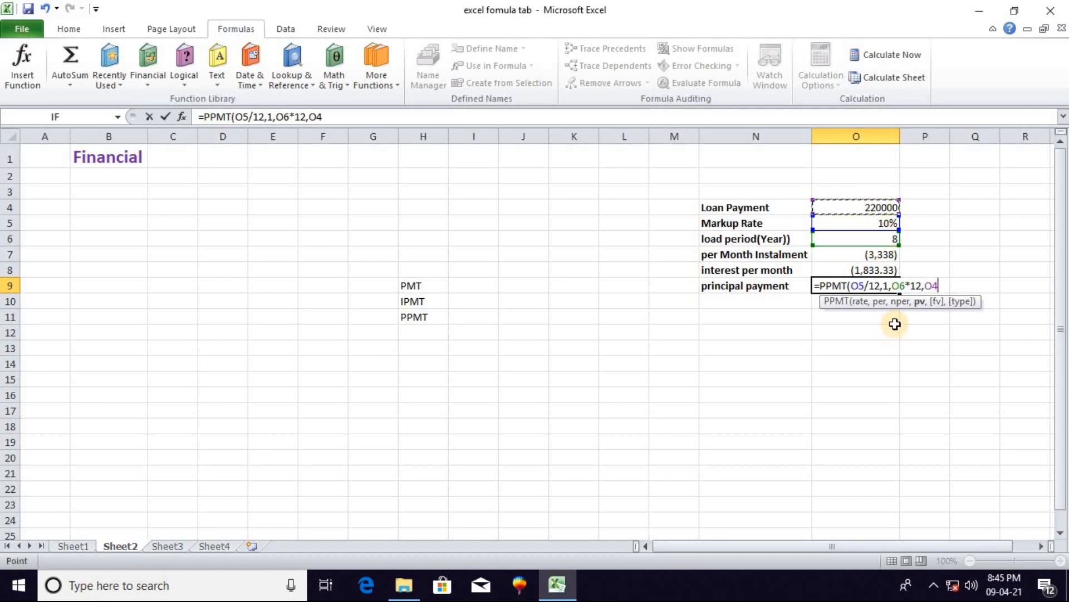
{"action": "type", "text": ")"}
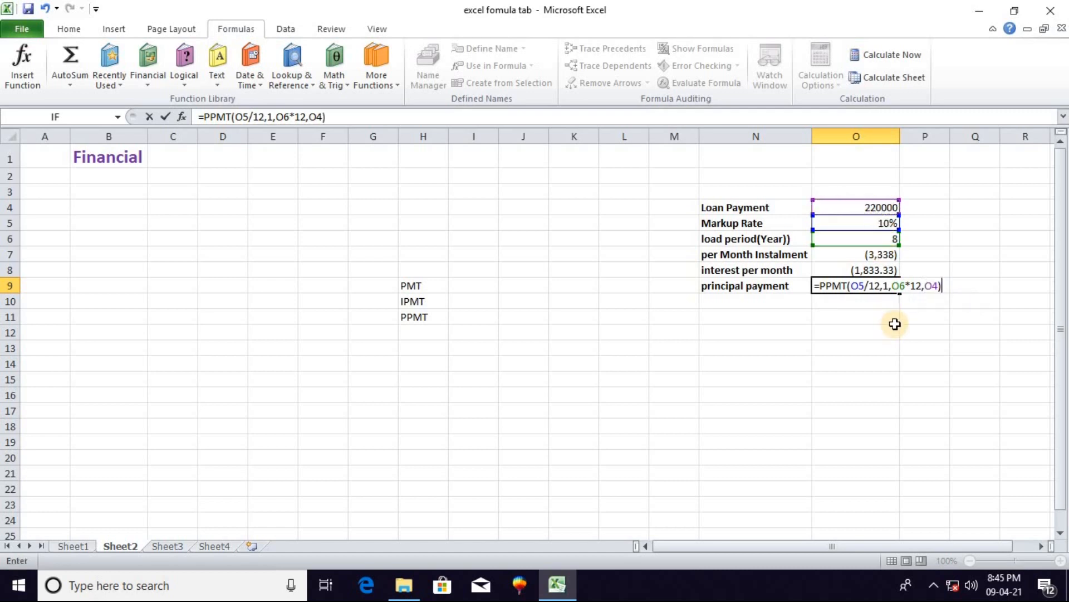
{"action": "key", "text": "Return"}
Apply the comma number style to the principal payment value in cell O9
{"action": "left_click", "coordinate": [869, 286]}
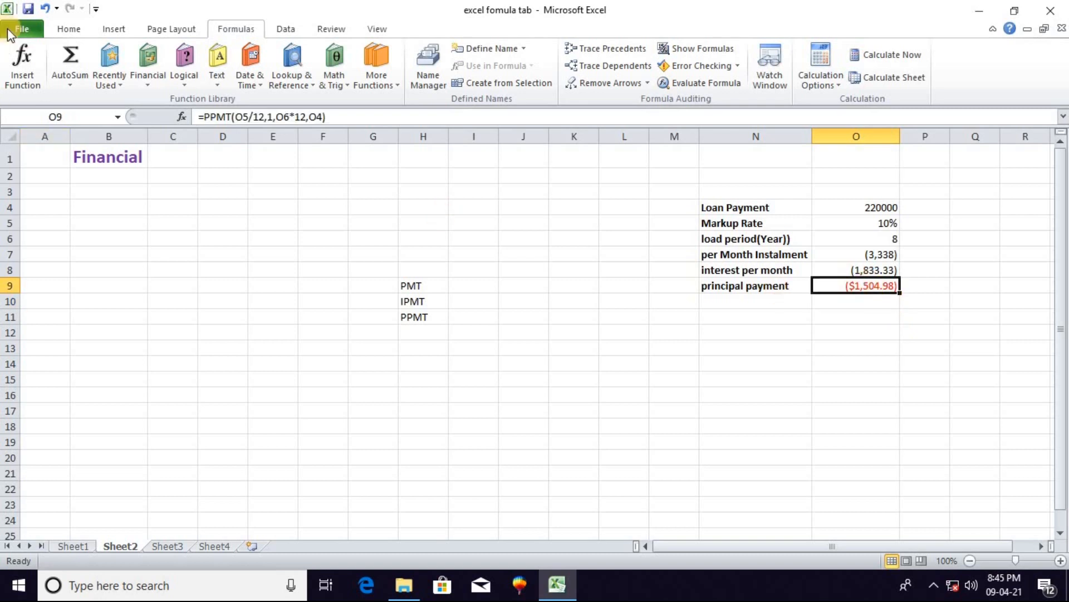
{"action": "left_click", "coordinate": [75, 31]}
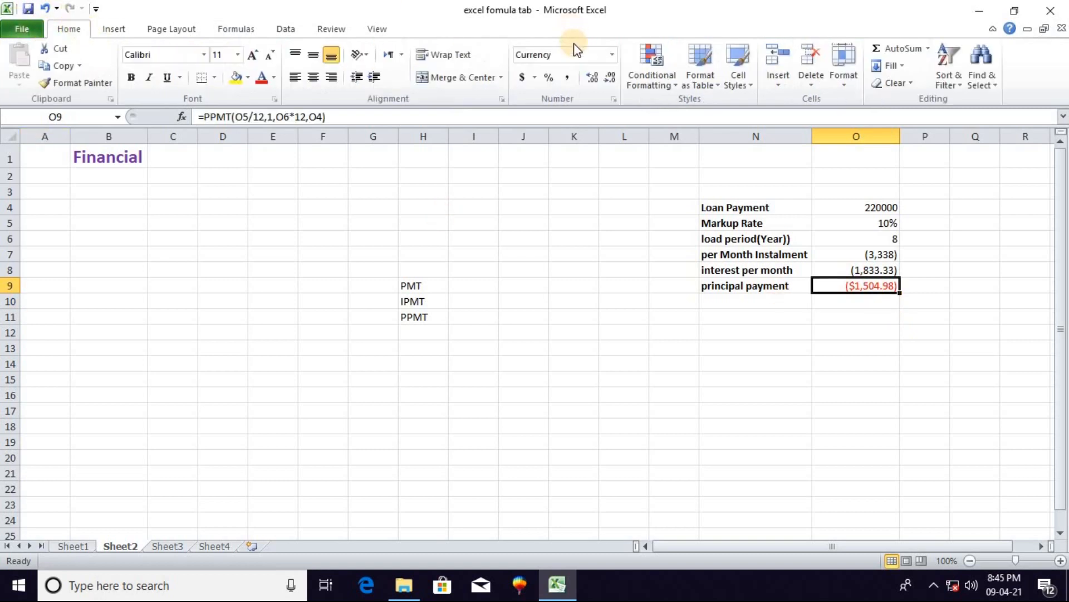
{"action": "left_click", "coordinate": [568, 79]}
{"action": "left_click", "coordinate": [863, 312]}
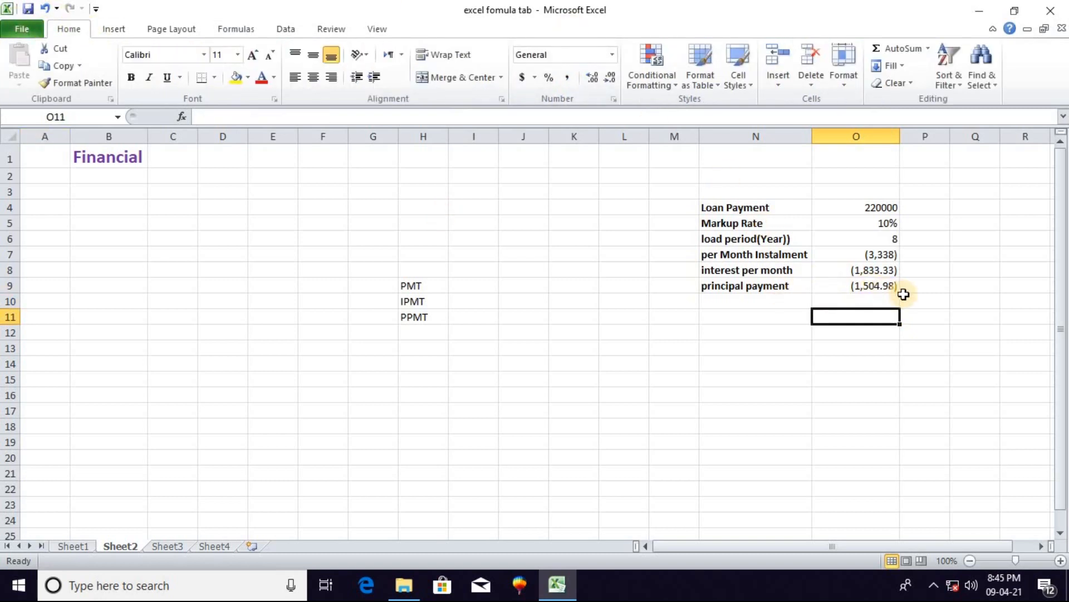
{"action": "left_click", "coordinate": [875, 297]}
{"action": "left_click", "coordinate": [874, 287]}
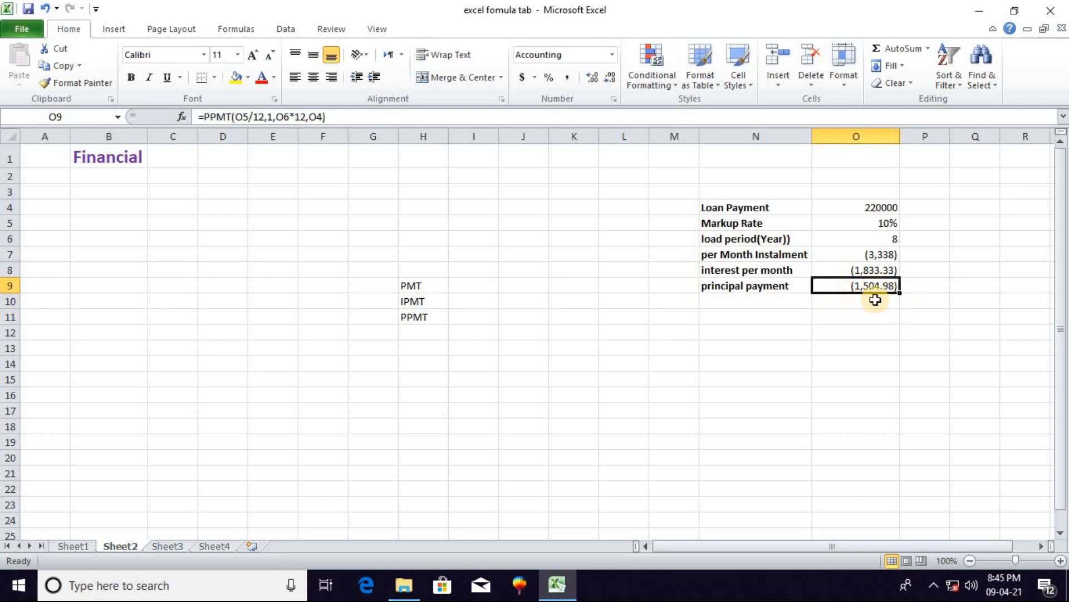
Add the interest per month and principal payment in cell O10 with the formula =SUM(O8:O9)
{"action": "left_click_drag", "start_coordinate": [863, 271], "coordinate": [873, 284]}
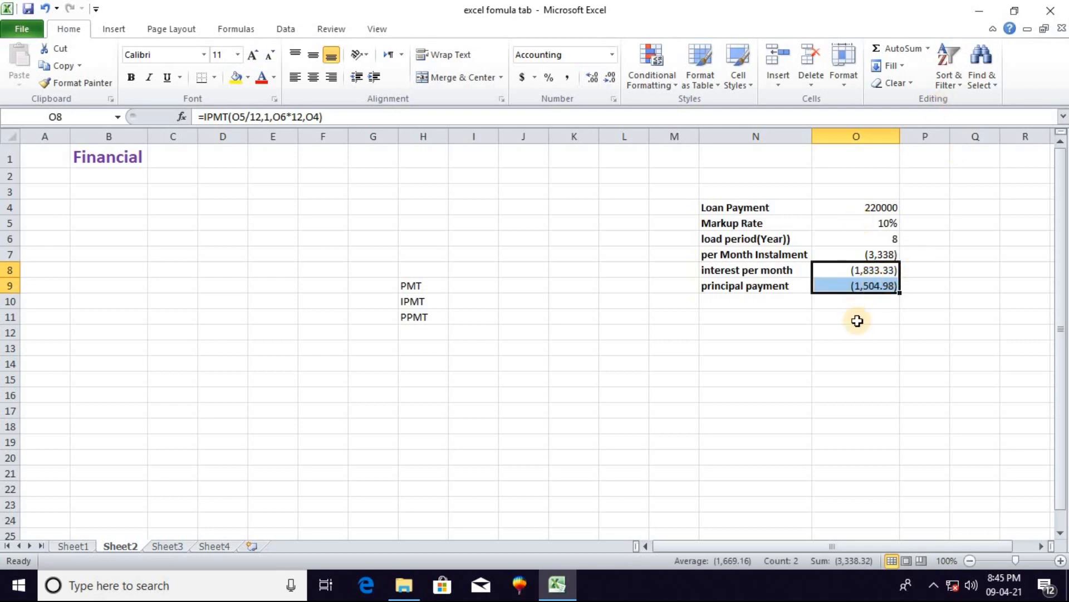
{"action": "left_click", "coordinate": [861, 303]}
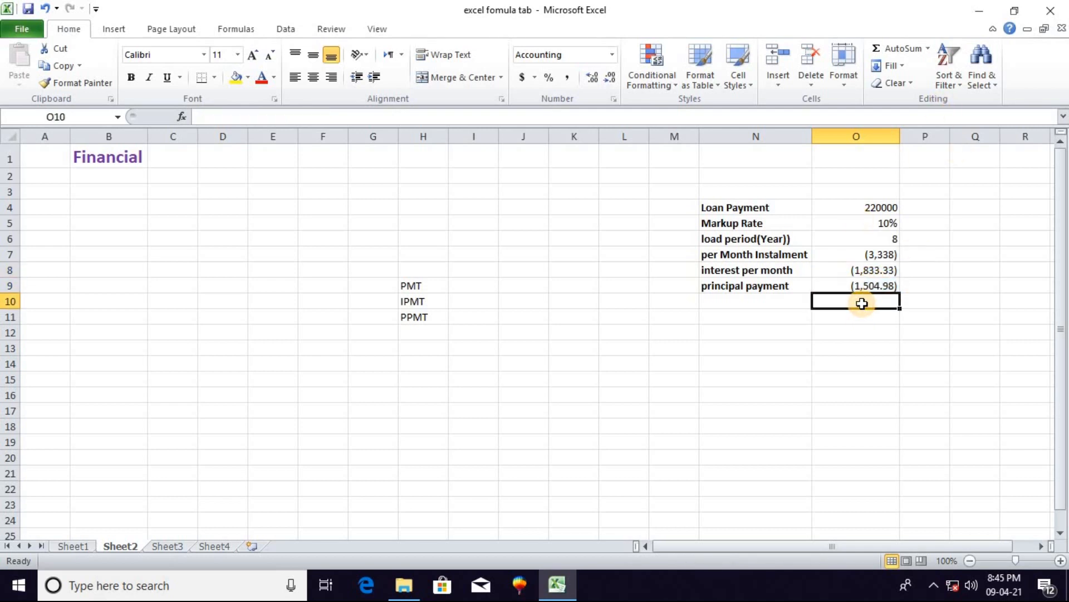
{"action": "type", "text": "=SUM"}
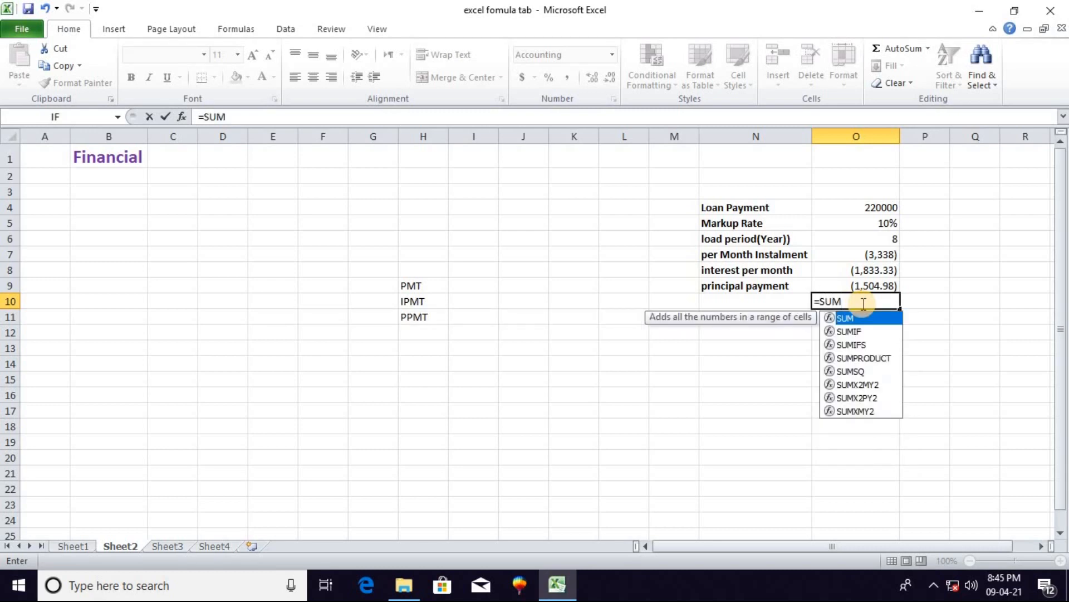
{"action": "type", "text": "("}
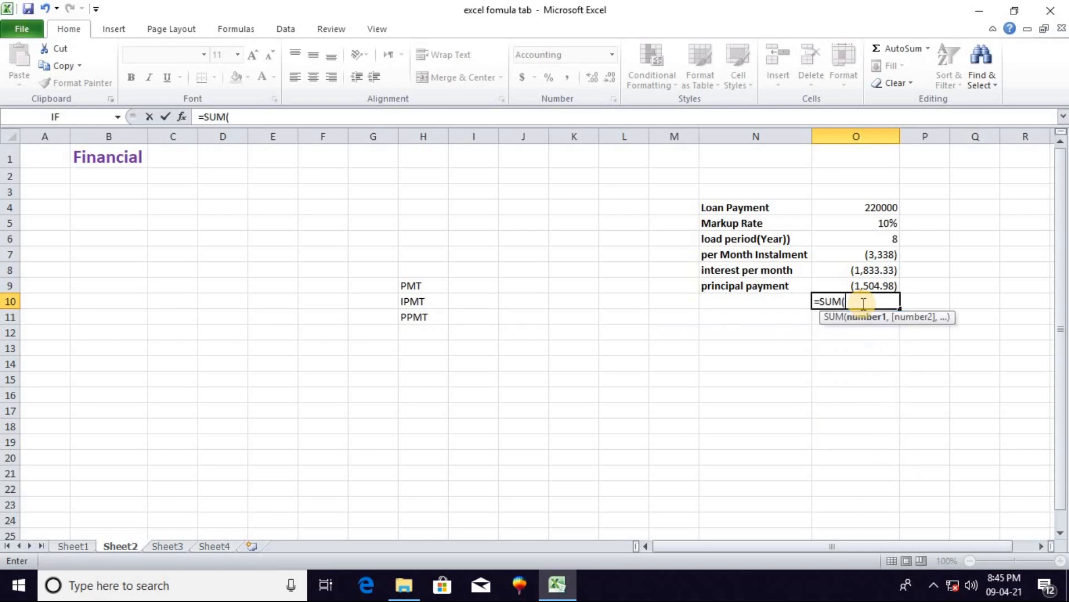
{"action": "left_click_drag", "start_coordinate": [864, 271], "coordinate": [872, 285]}
{"action": "type", "text": ")"}
{"action": "key", "text": "Return"}
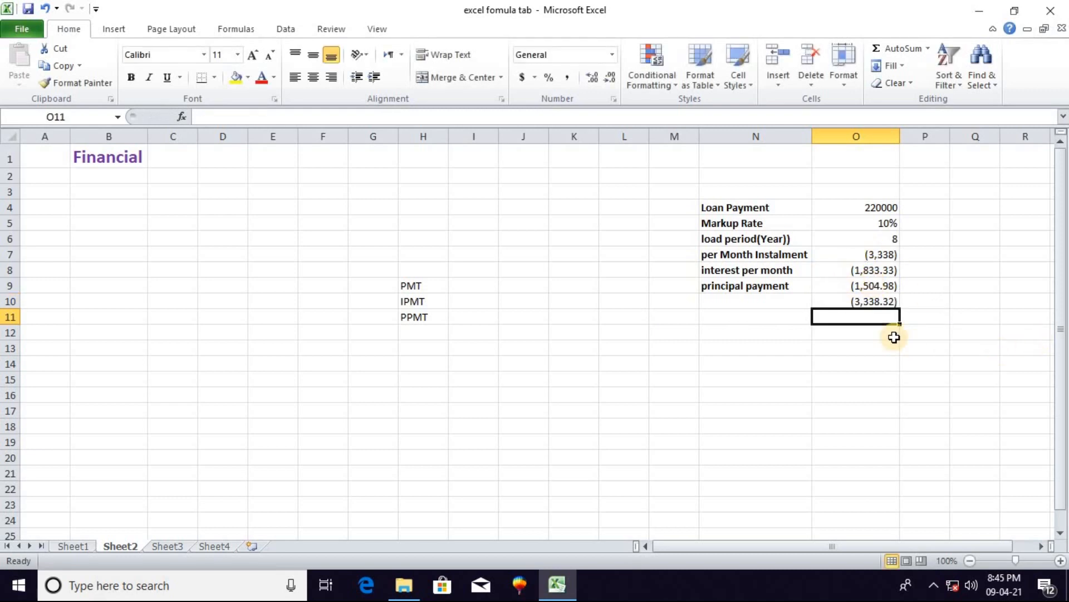
Enter the label PPMT in cell N10 beside the summed payment
{"action": "left_click", "coordinate": [880, 300]}
{"action": "left_click", "coordinate": [751, 304]}
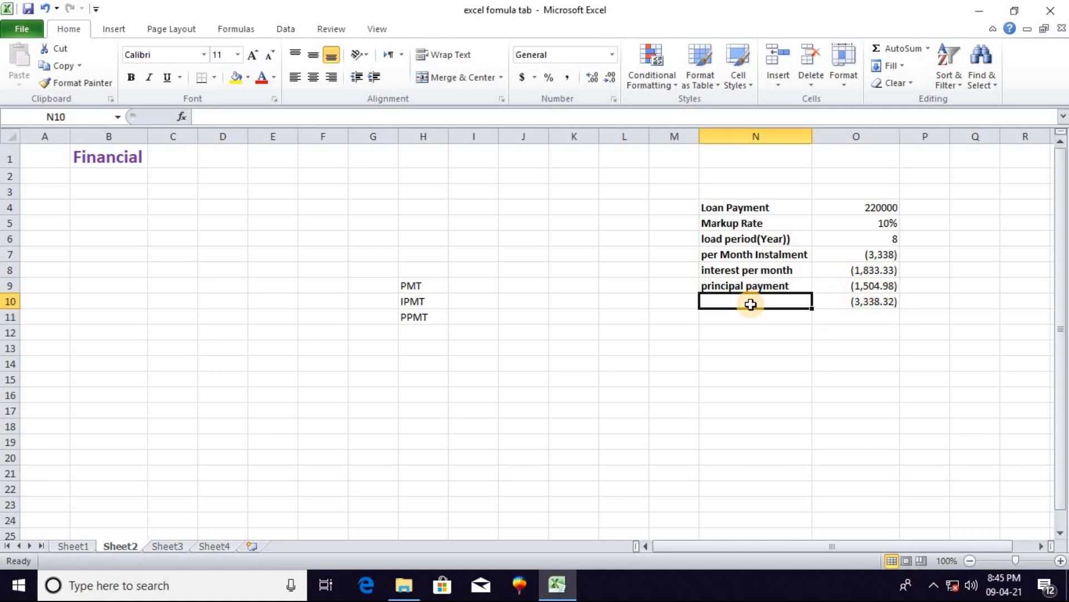
{"action": "type", "text": "p"}
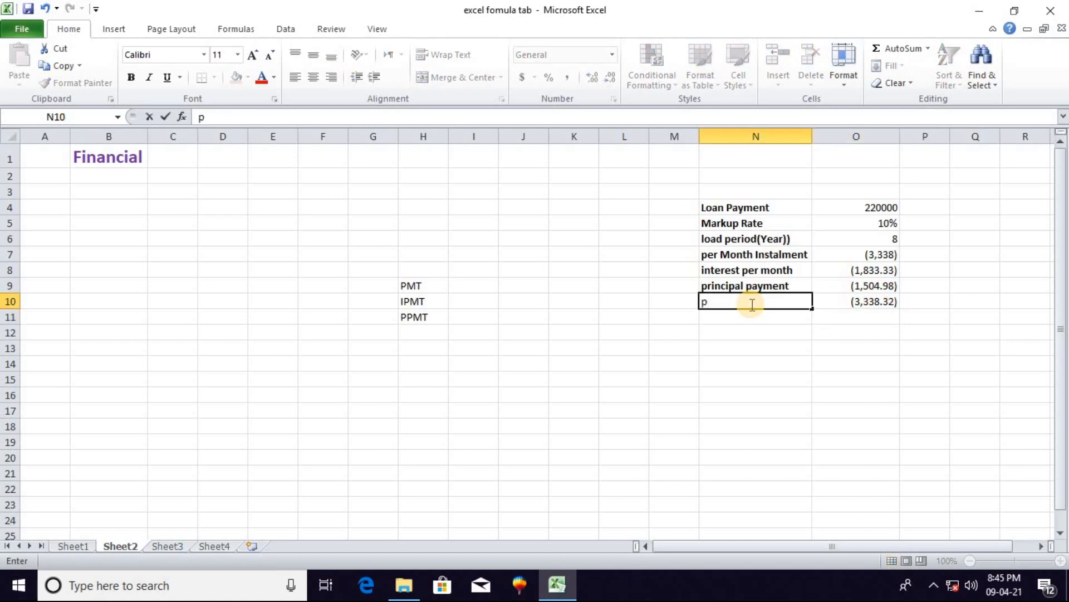
{"action": "key", "text": "BackSpace"}
{"action": "type", "text": "PPMT"}
{"action": "left_click", "coordinate": [762, 343]}
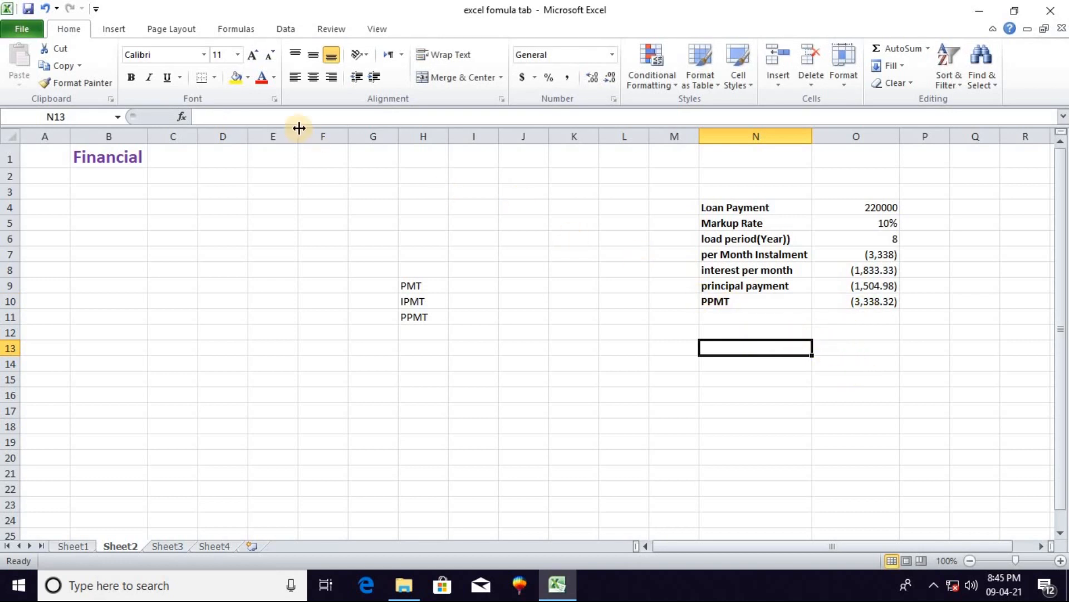
Look through the Financial functions and the Logical functions available in the function library
{"action": "left_click", "coordinate": [234, 28]}
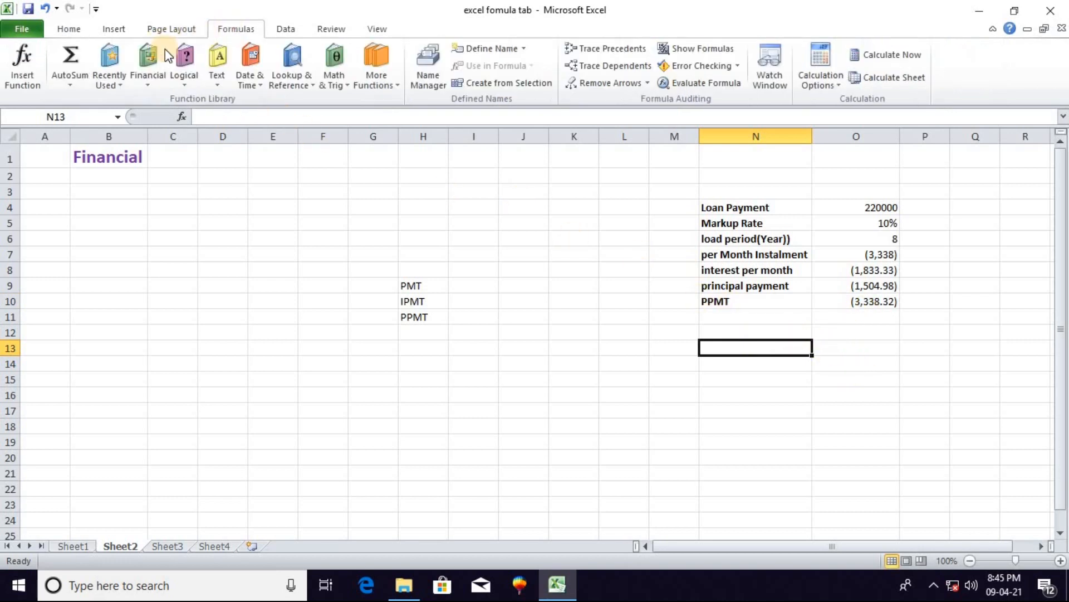
{"action": "left_click", "coordinate": [148, 87]}
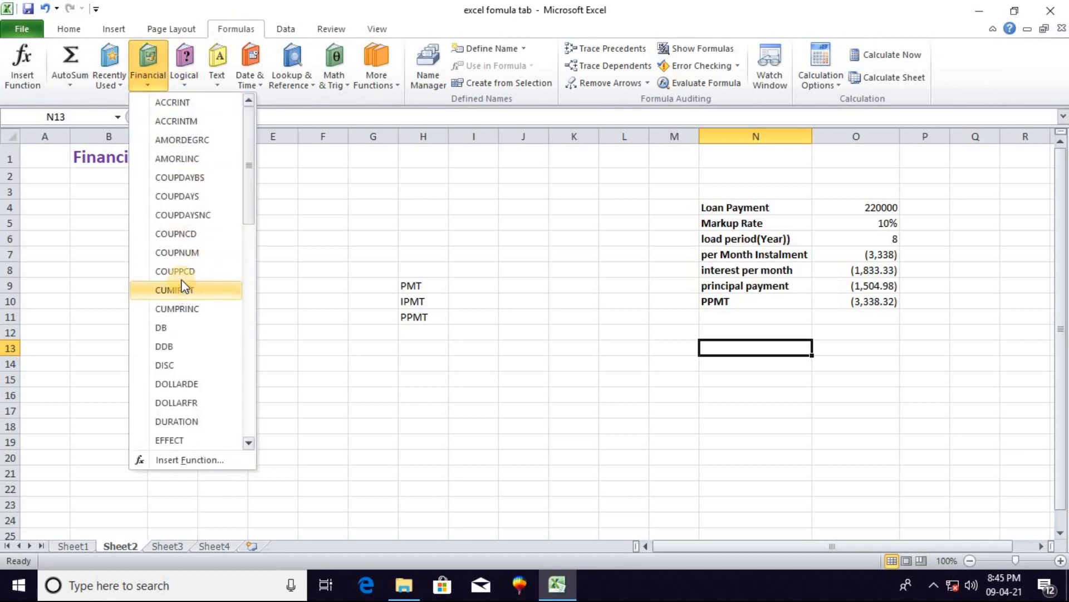
{"action": "left_click_drag", "start_coordinate": [250, 209], "coordinate": [257, 245]}
{"action": "left_click", "coordinate": [329, 220]}
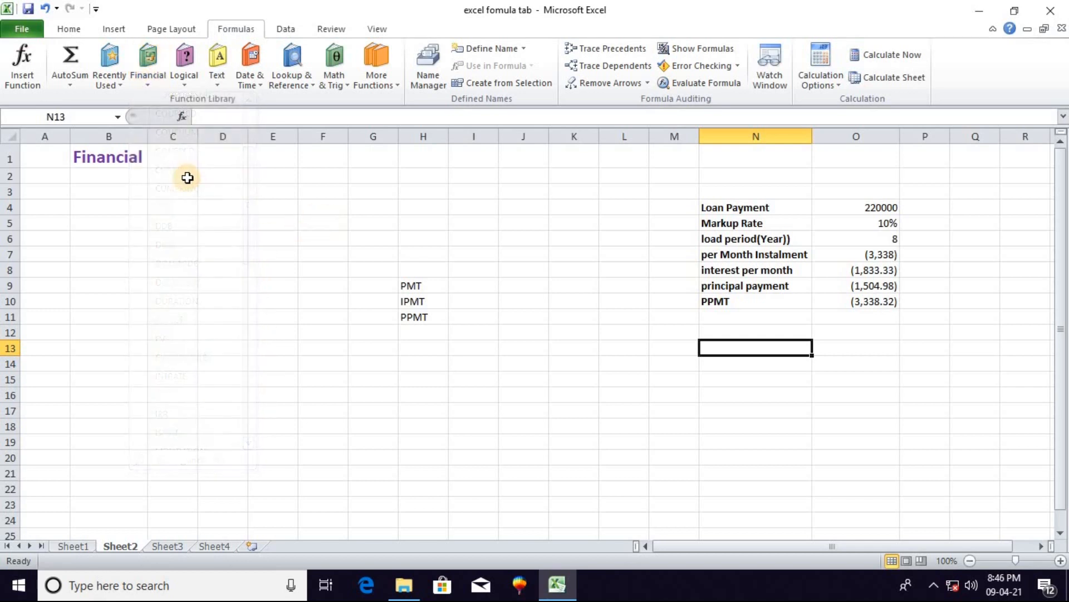
{"action": "left_click", "coordinate": [184, 81]}
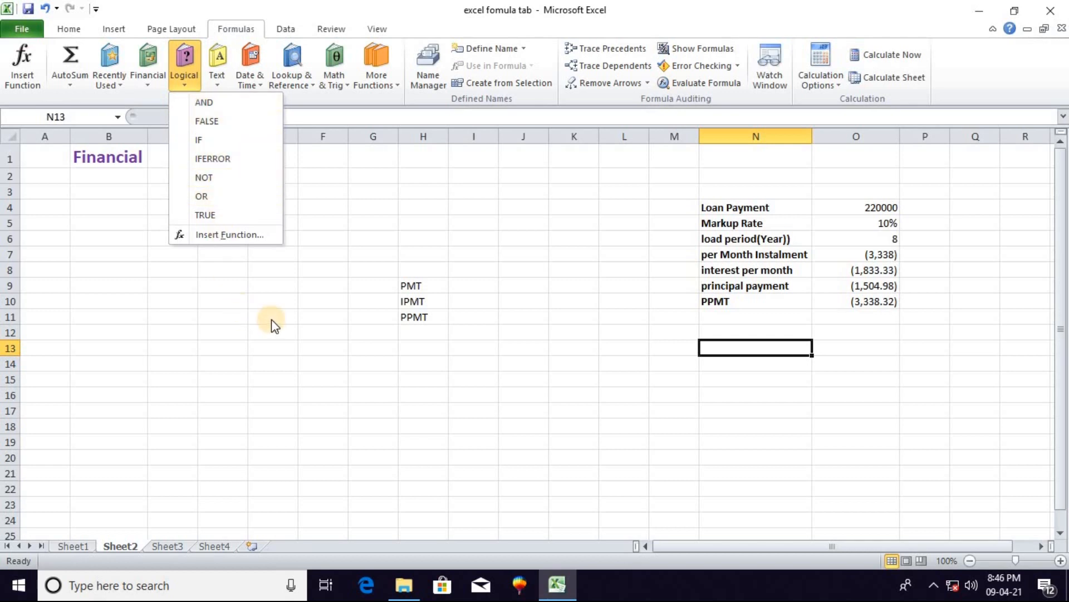
{"action": "left_click", "coordinate": [365, 481]}
Switch to Sheet1 with the students' marks table and look up IF among the Logical functions
{"action": "left_click", "coordinate": [83, 549]}
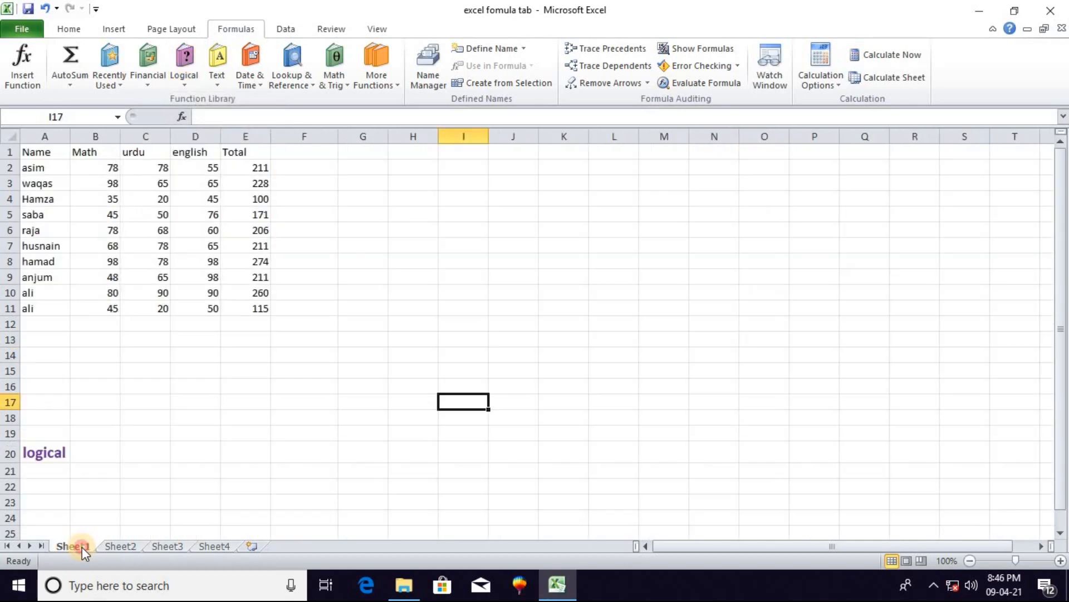
{"action": "left_click", "coordinate": [179, 83]}
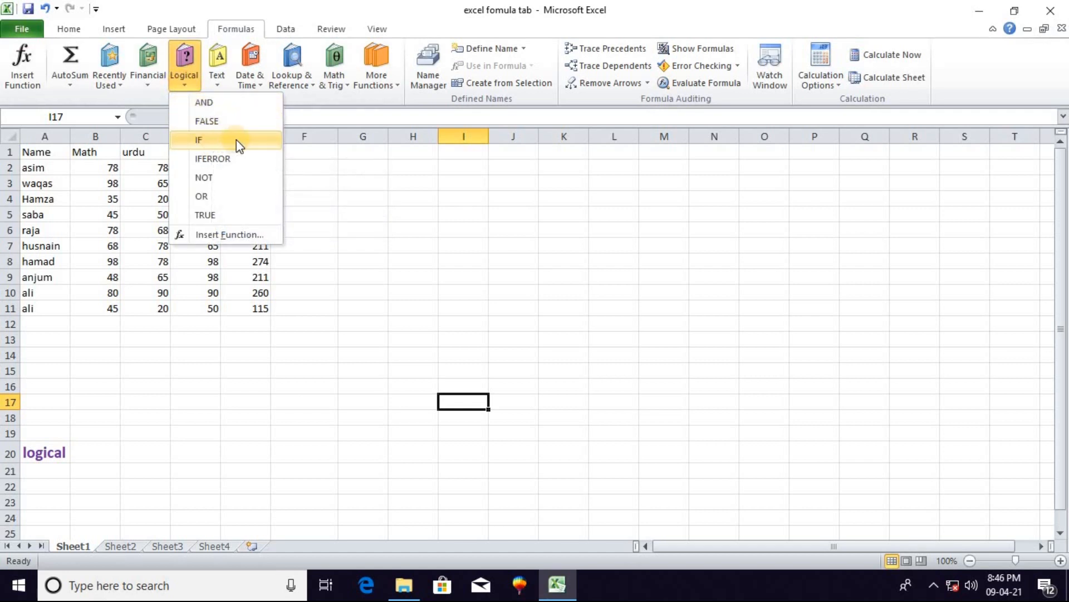
{"action": "left_click", "coordinate": [318, 202]}
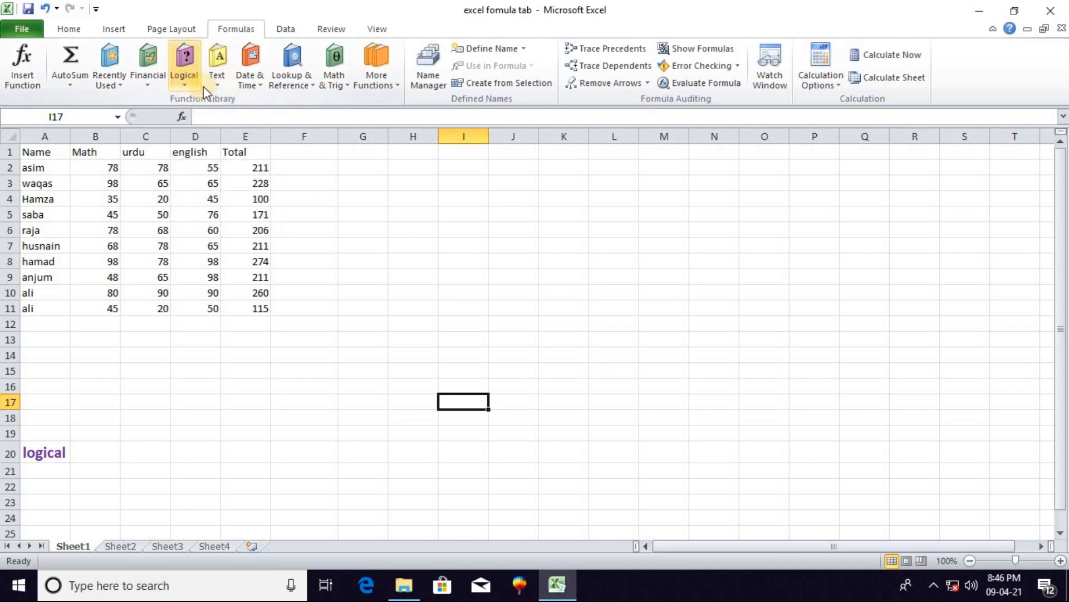
{"action": "left_click", "coordinate": [184, 75]}
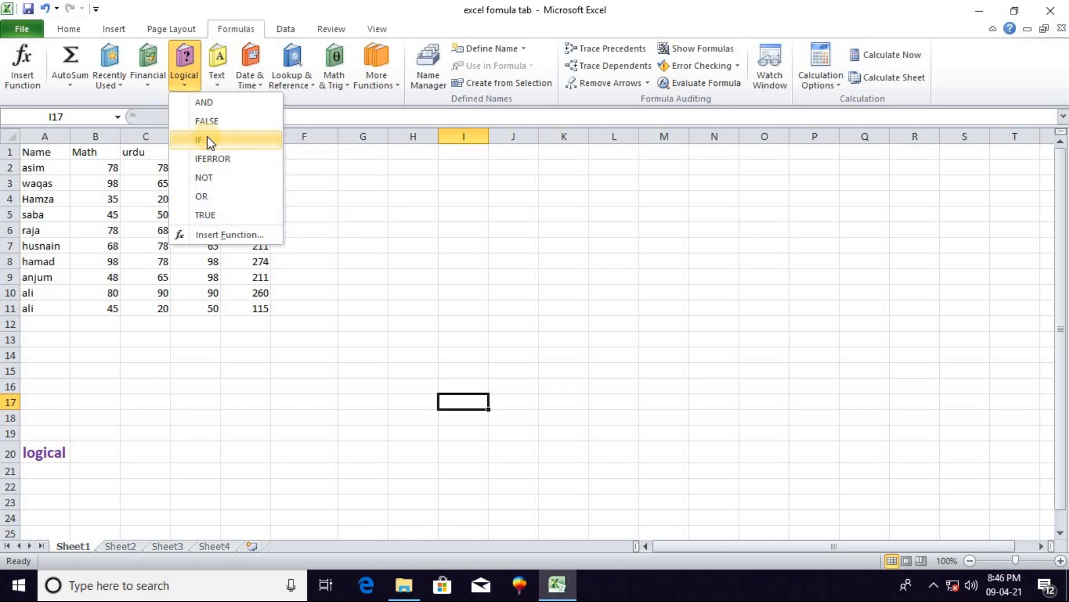
{"action": "left_click", "coordinate": [303, 166]}
Enter the column heading PERSENTAGE in cell F1, next to the Total column
{"action": "left_click", "coordinate": [304, 155]}
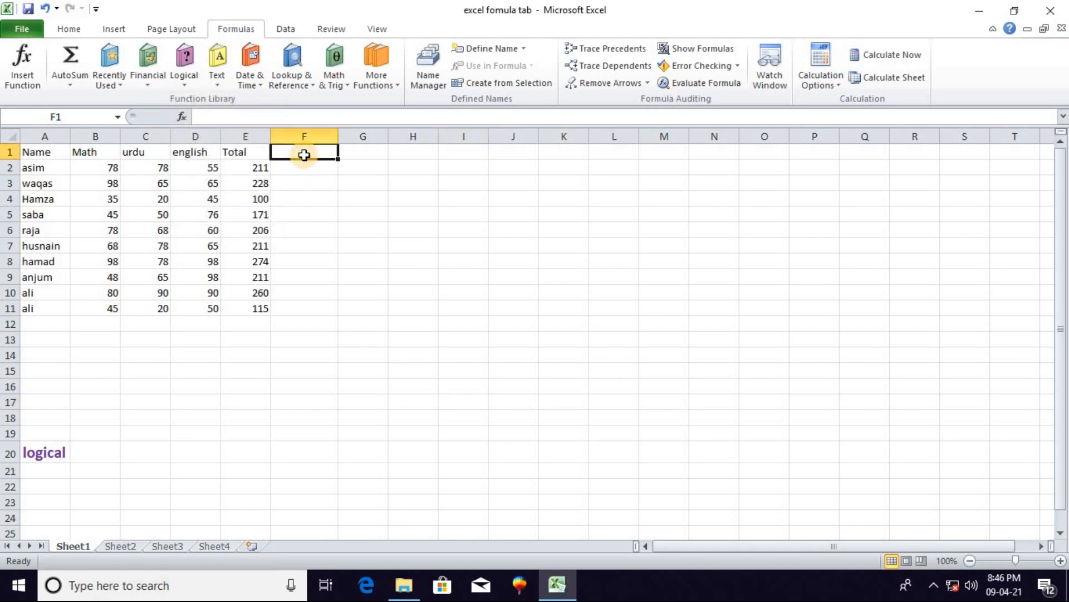
{"action": "type", "text": "PER"}
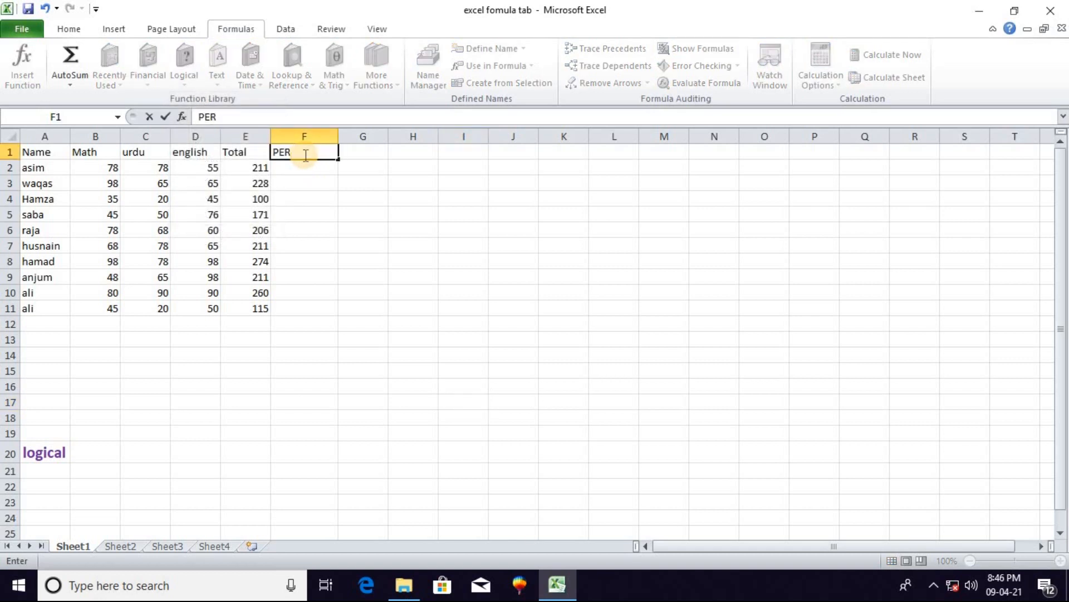
{"action": "type", "text": "SENTAGE"}
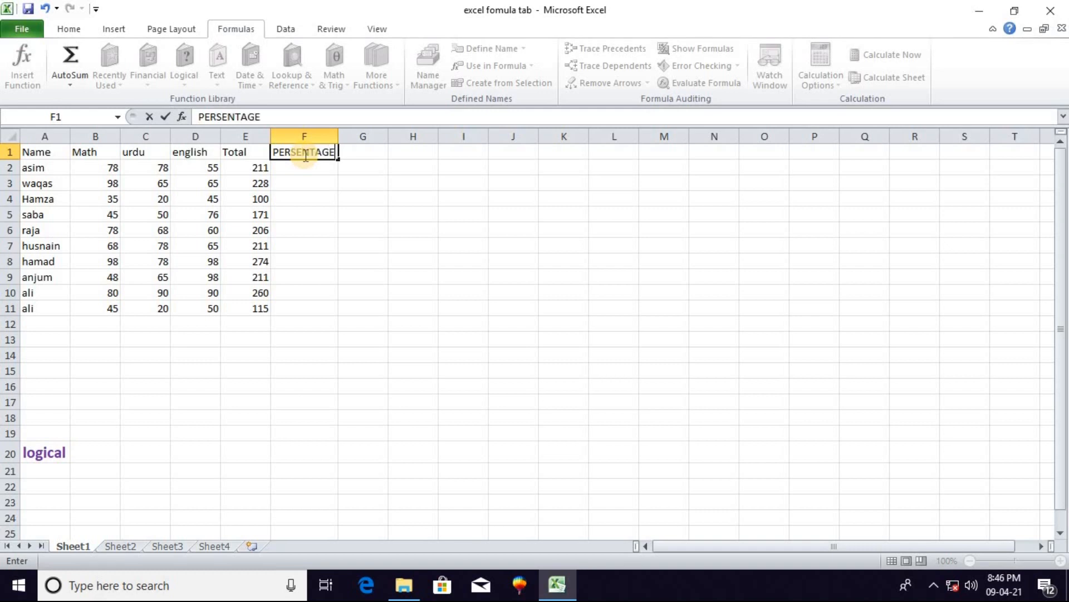
Calculate the first student's percentage in cell F2 with the formula =E2/300*100
{"action": "left_click", "coordinate": [304, 168]}
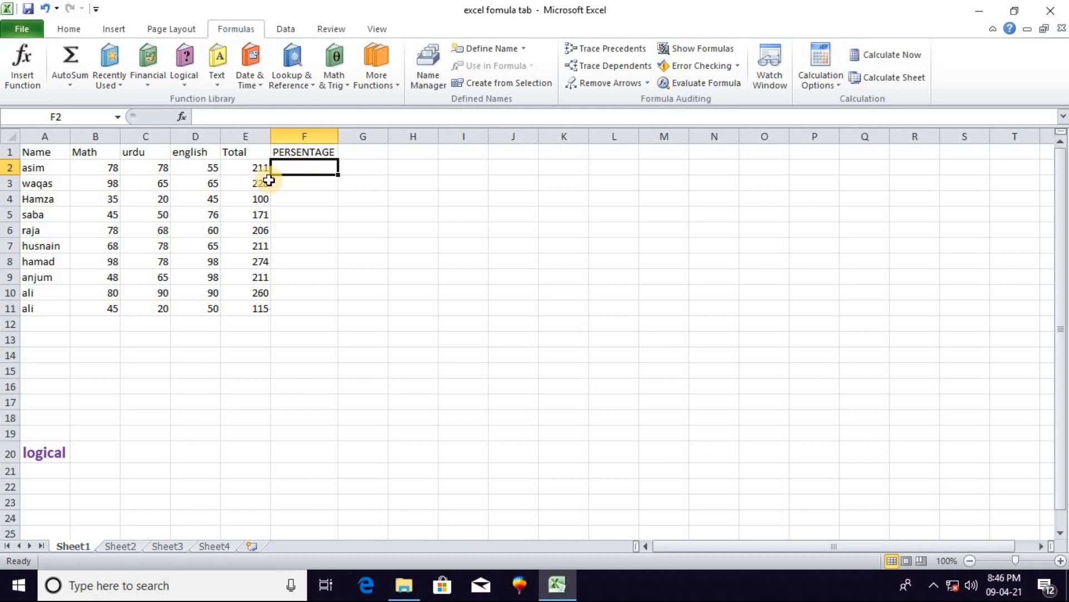
{"action": "type", "text": "="}
{"action": "left_click", "coordinate": [249, 166]}
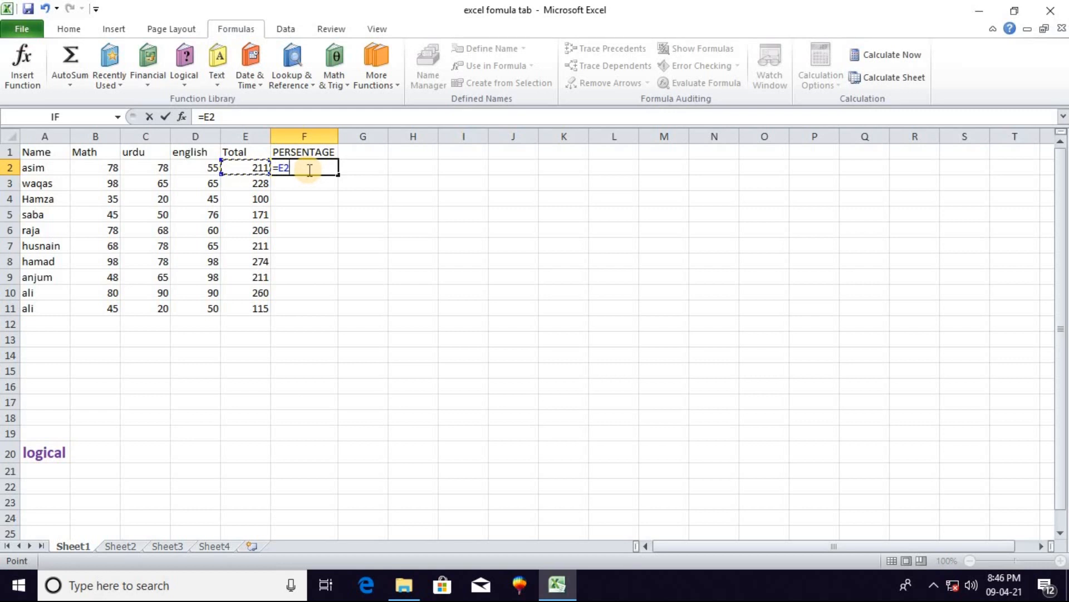
{"action": "type", "text": "/"}
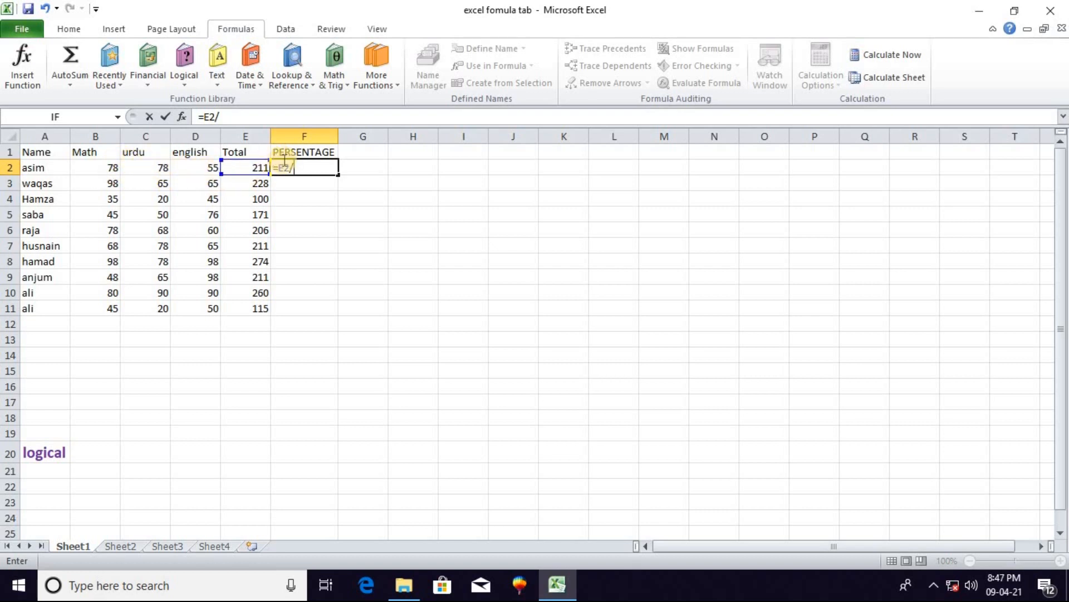
{"action": "type", "text": "300"}
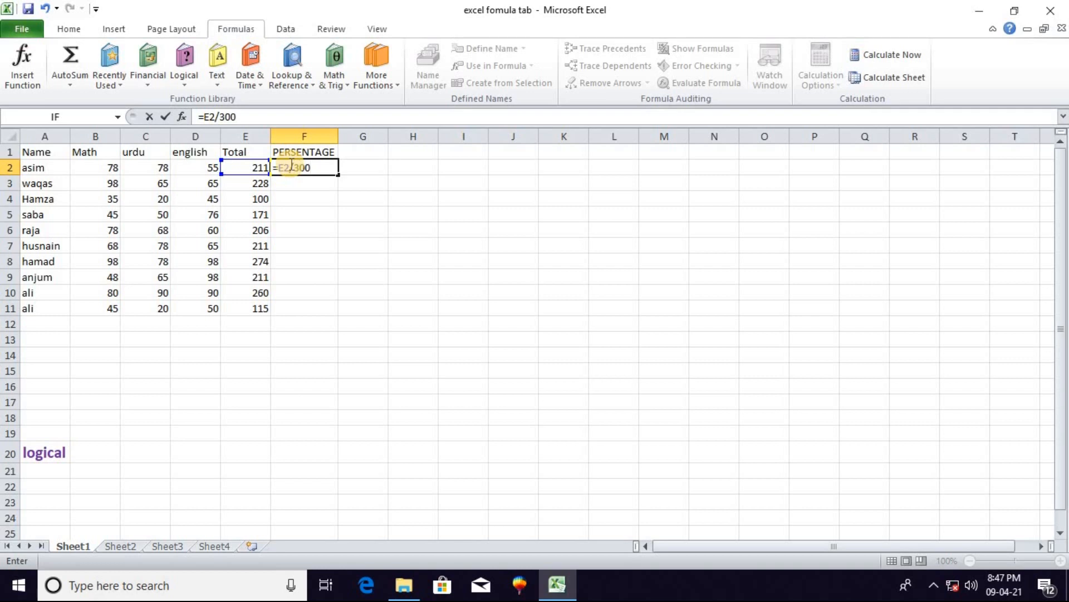
{"action": "type", "text": "*100"}
{"action": "key", "text": "Return"}
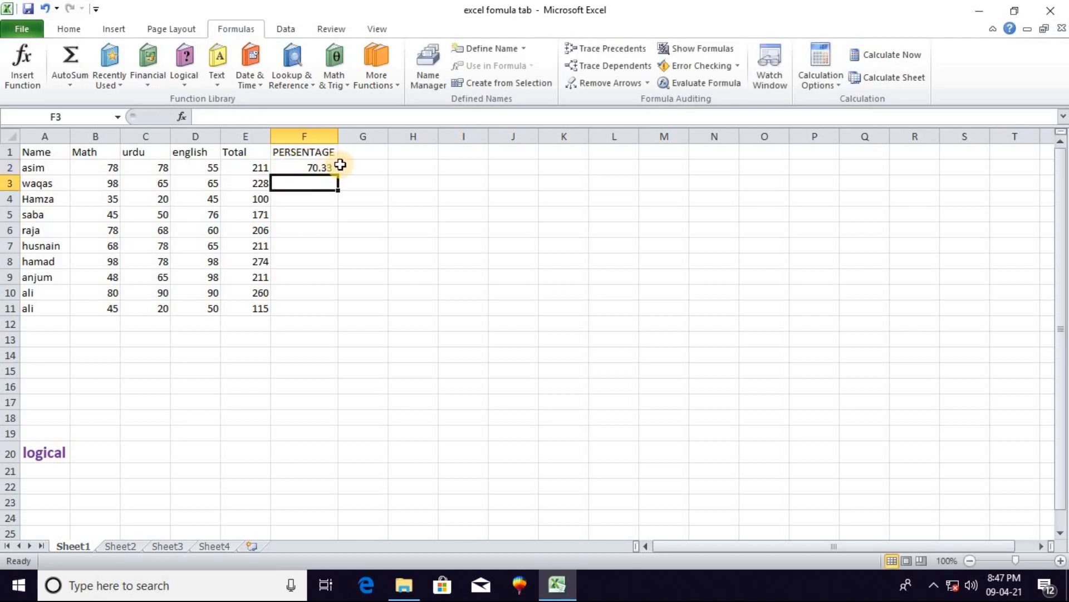
Fill the percentage formula from F2 down to F11 for all the students
{"action": "left_click", "coordinate": [322, 202]}
{"action": "left_click", "coordinate": [318, 168]}
{"action": "left_click_drag", "start_coordinate": [338, 175], "coordinate": [342, 315]}
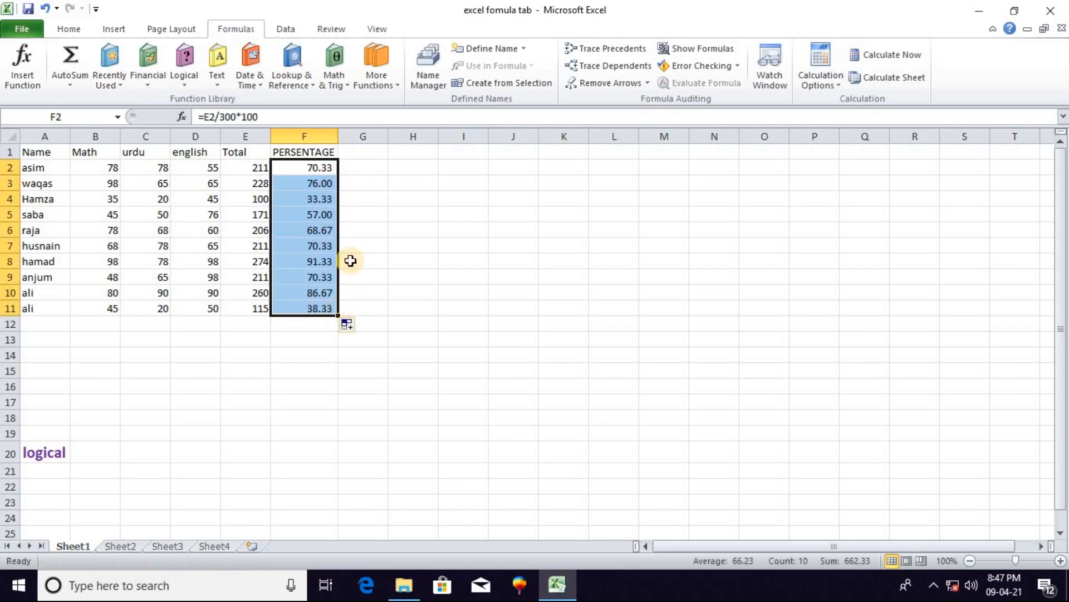
{"action": "left_click", "coordinate": [371, 291]}
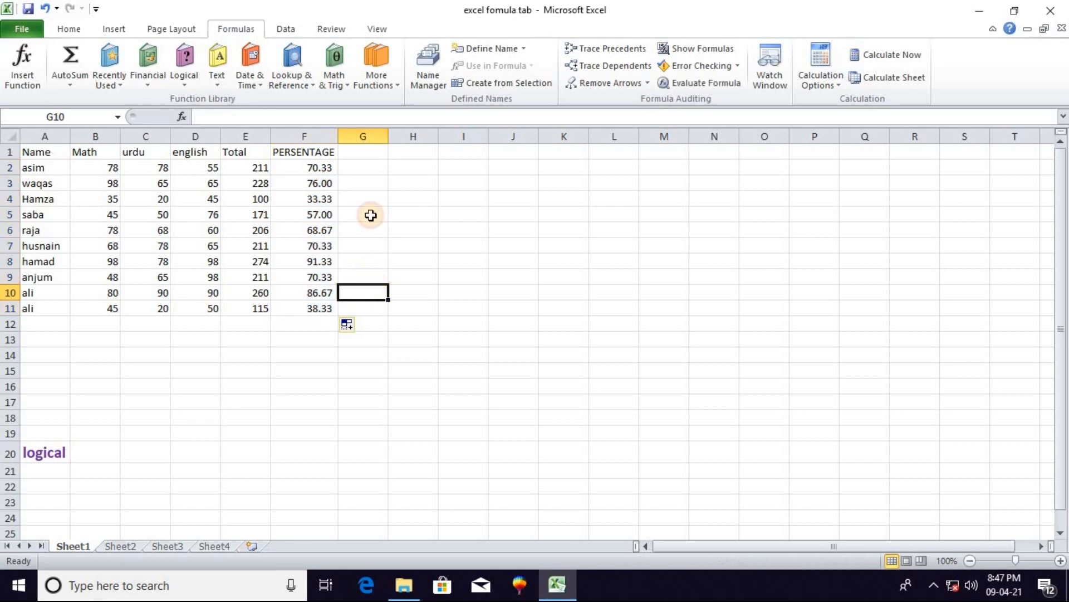
Enter the column heading GRADE in cell G1, next to the percentage column
{"action": "left_click", "coordinate": [374, 154]}
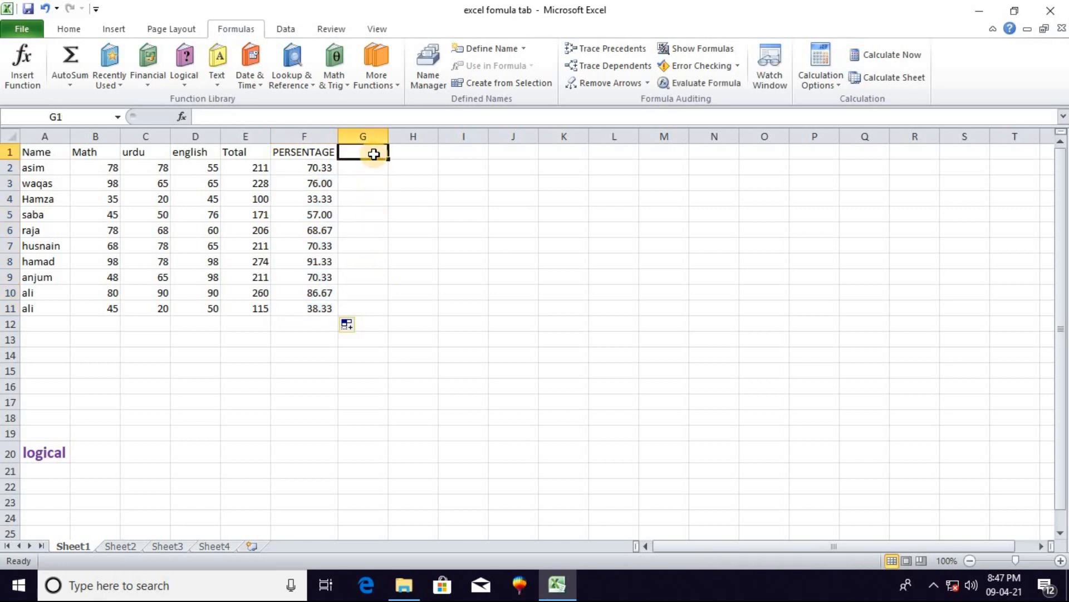
{"action": "type", "text": "GRADE"}
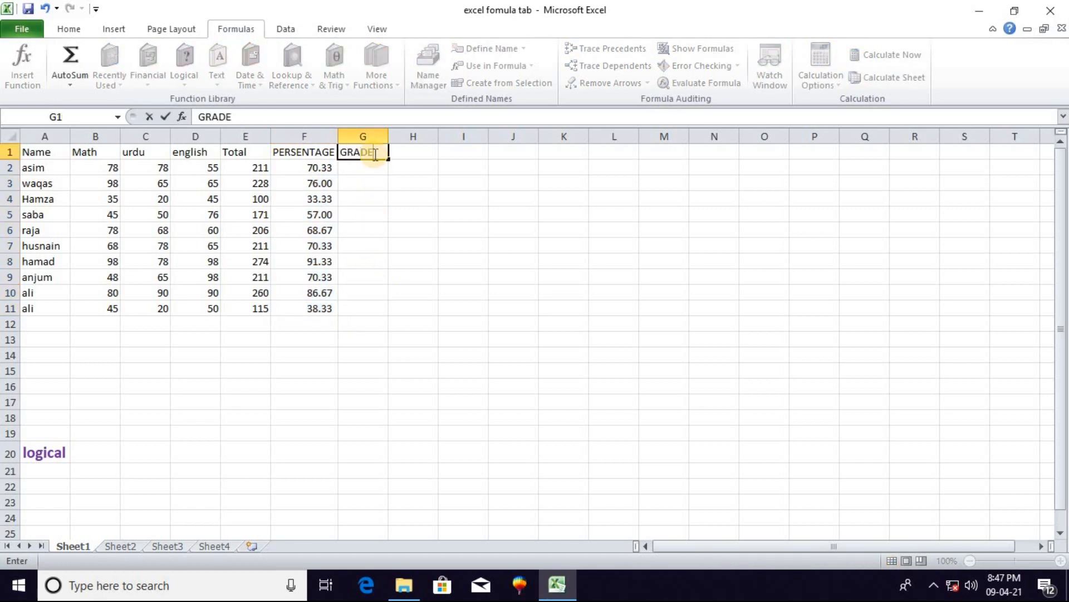
{"action": "left_click", "coordinate": [358, 169]}
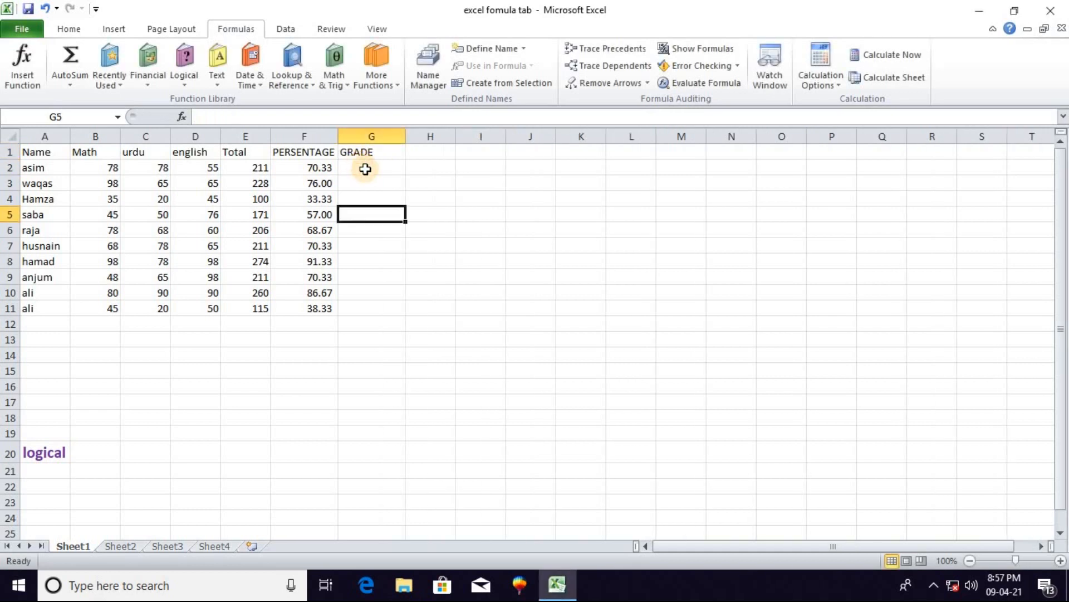
Start an IF formula in cell G2 that returns "A+" when F2>=90
{"action": "left_click", "coordinate": [365, 169]}
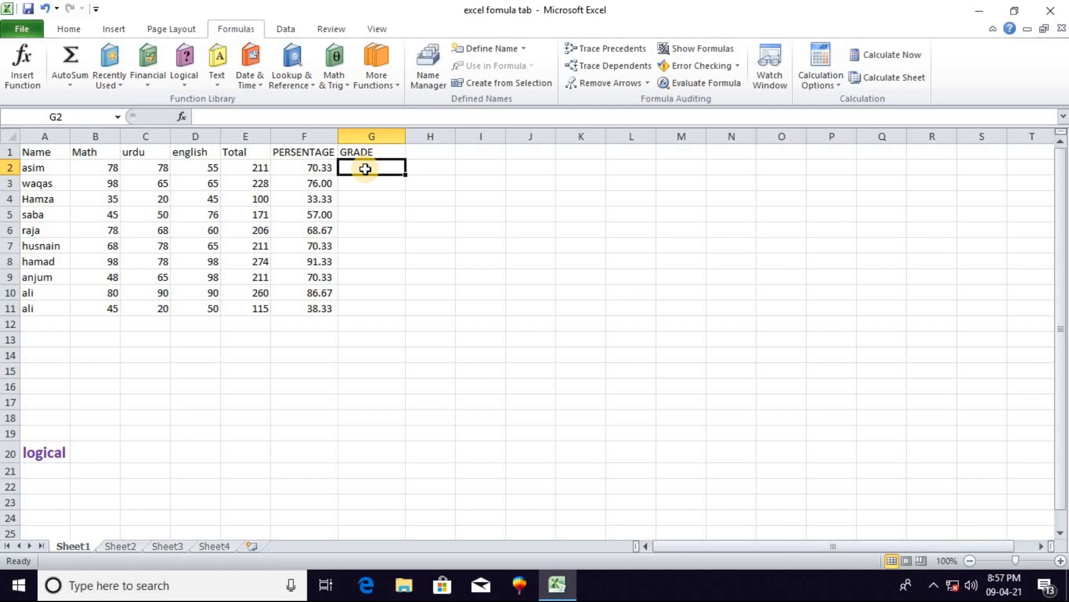
{"action": "left_click", "coordinate": [185, 82]}
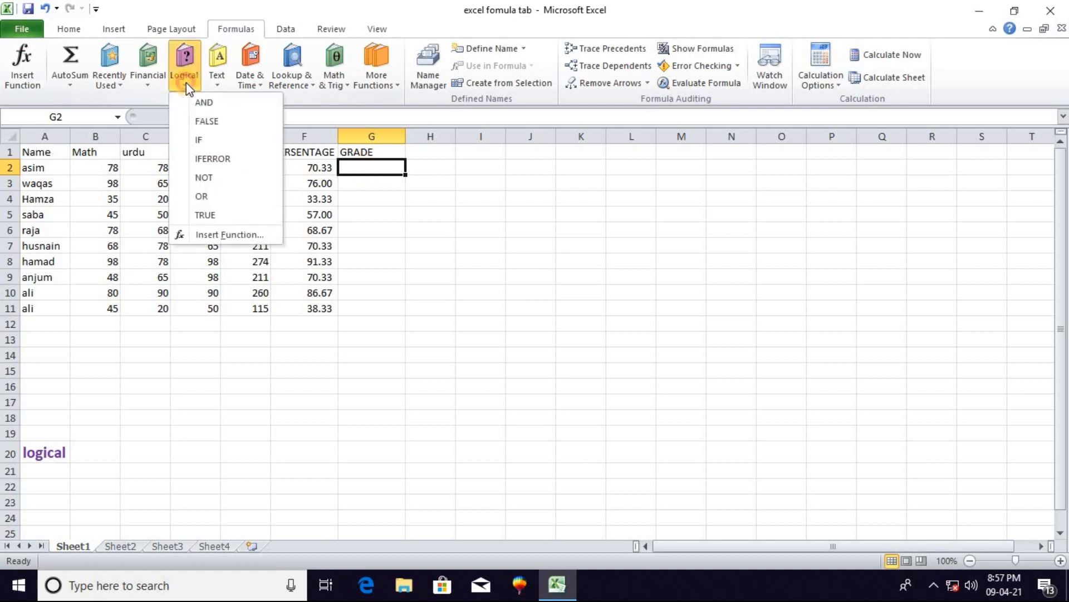
{"action": "left_click", "coordinate": [206, 140]}
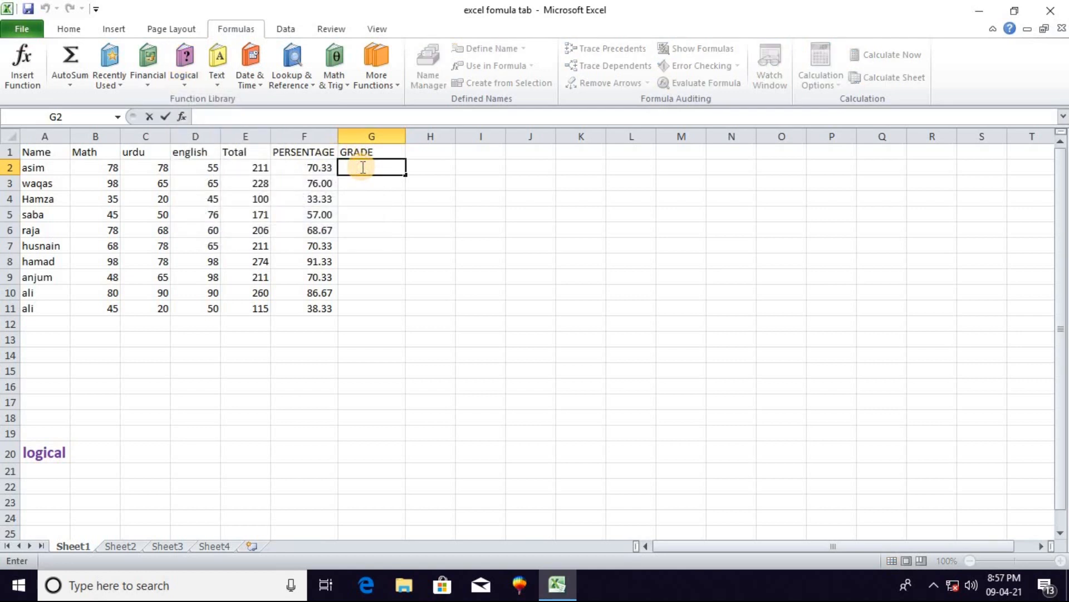
{"action": "type", "text": "=IF("}
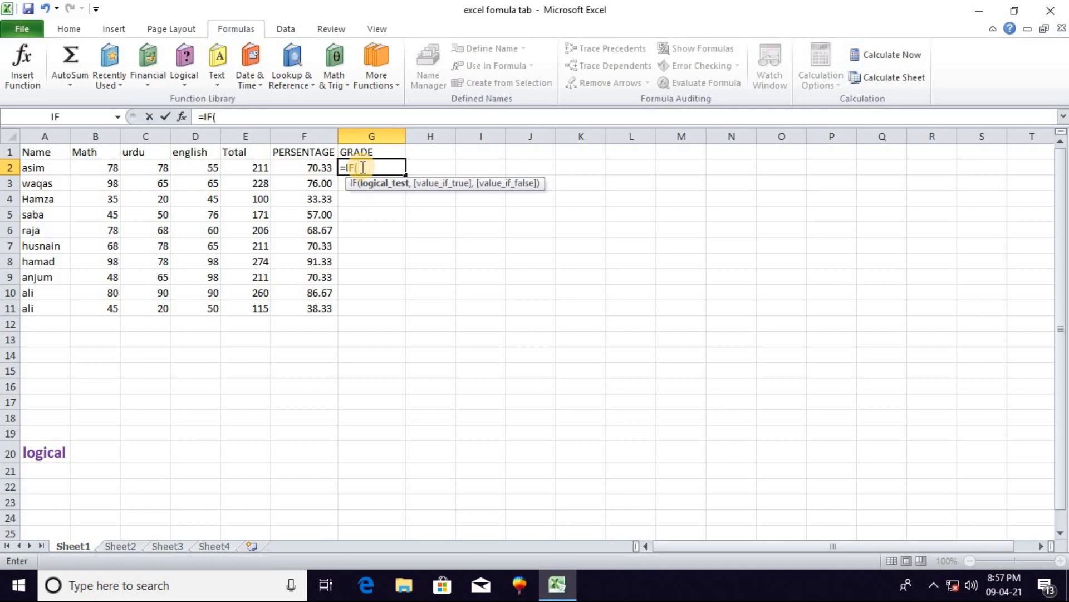
{"action": "left_click", "coordinate": [322, 167]}
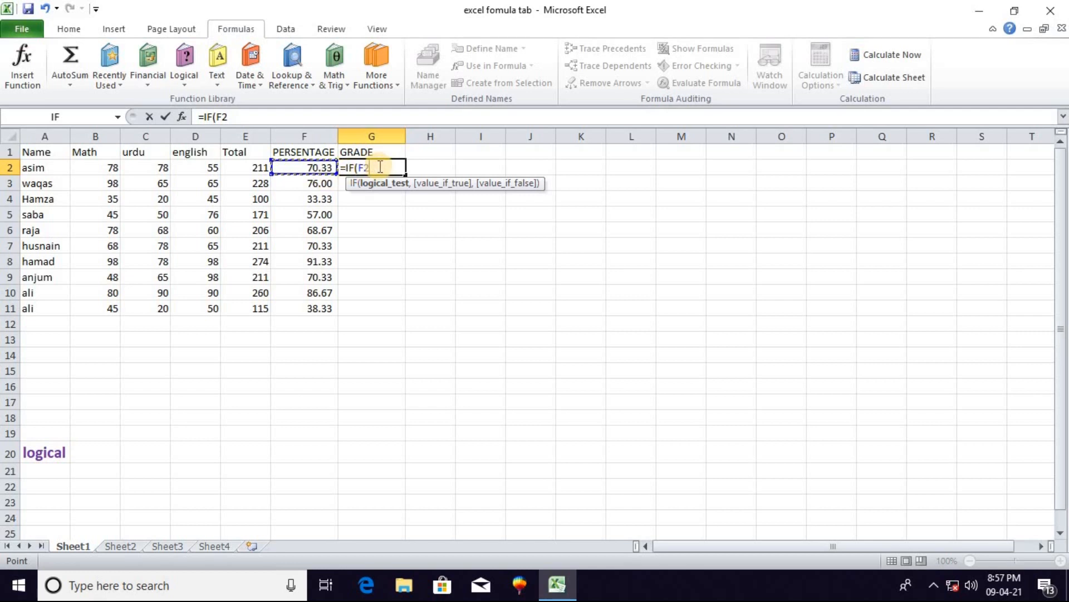
{"action": "type", "text": ">="}
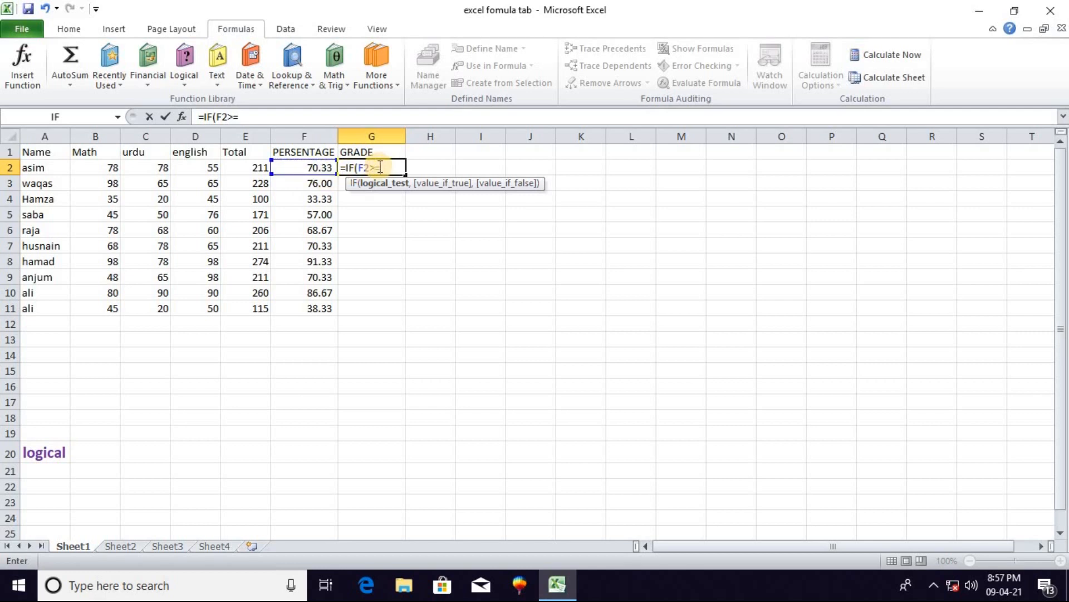
{"action": "type", "text": "90M"}
{"action": "key", "text": "BackSpace"}
{"action": "type", "text": ","}
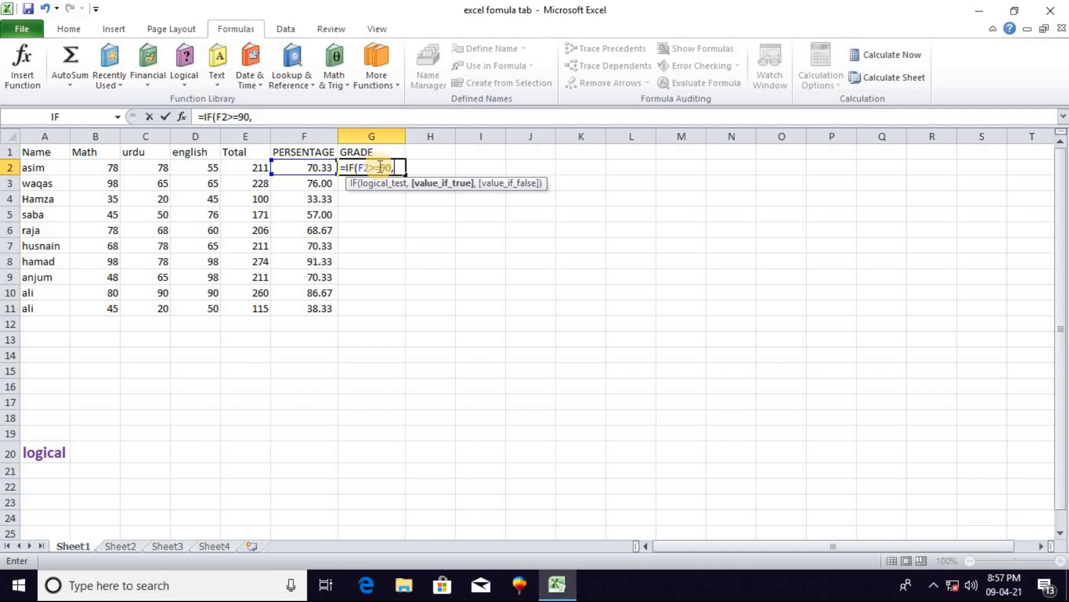
{"action": "type", "text": "\"A+\""}
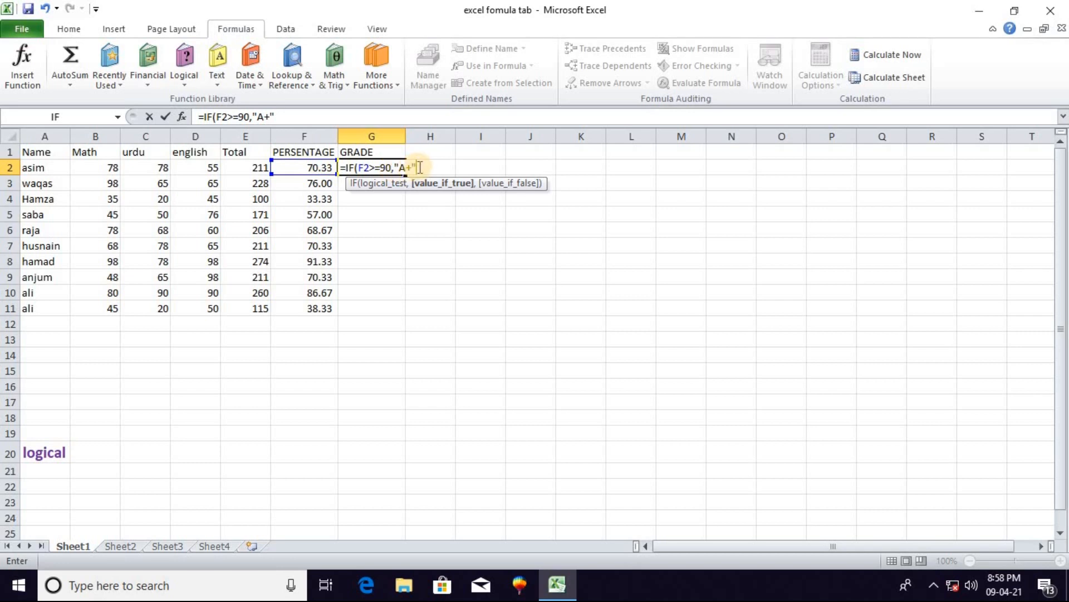
Nest a second IF in the G2 grade formula that returns "A" when F2>=80
{"action": "type", "text": ",IF"}
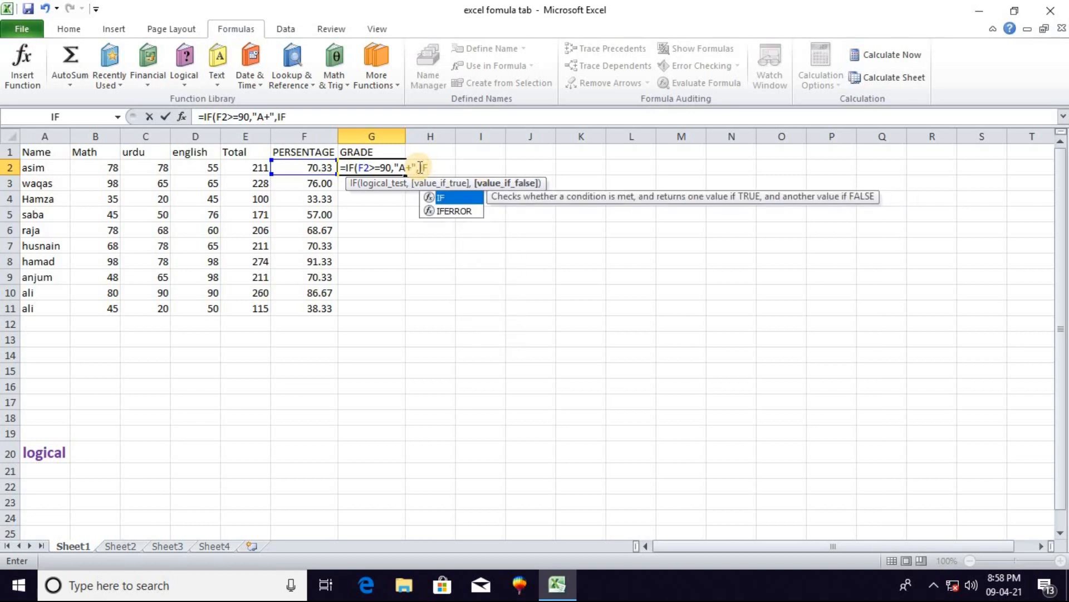
{"action": "type", "text": "("}
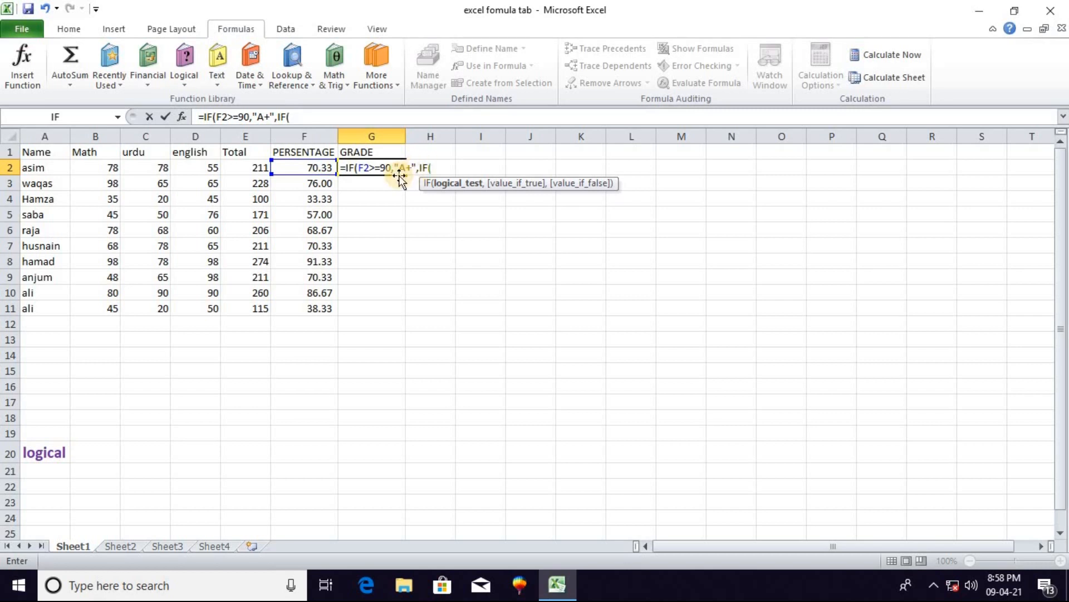
{"action": "left_click", "coordinate": [312, 167]}
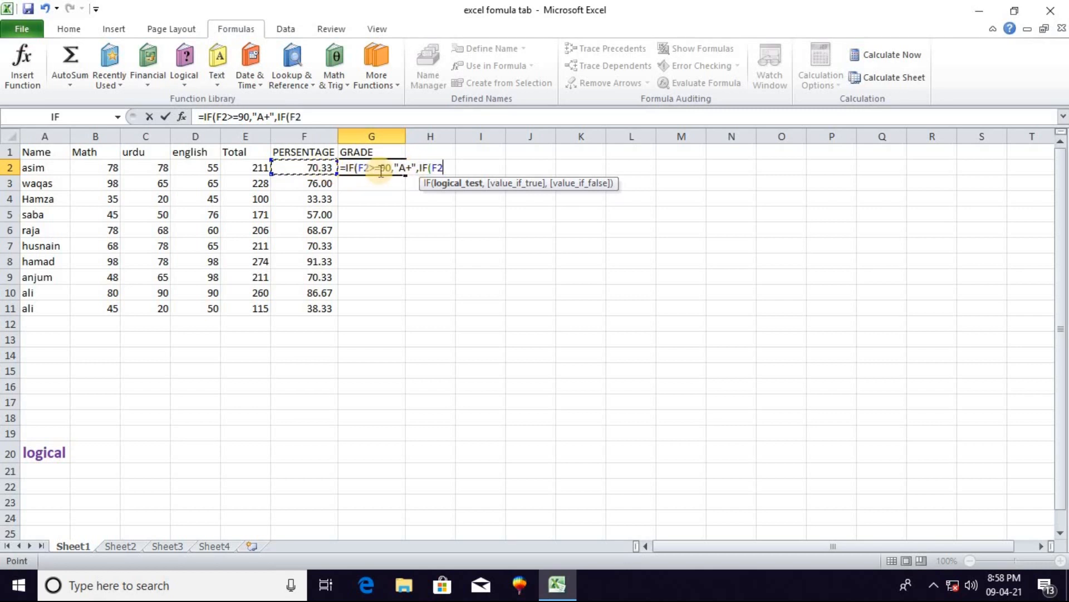
{"action": "type", "text": ">=,"}
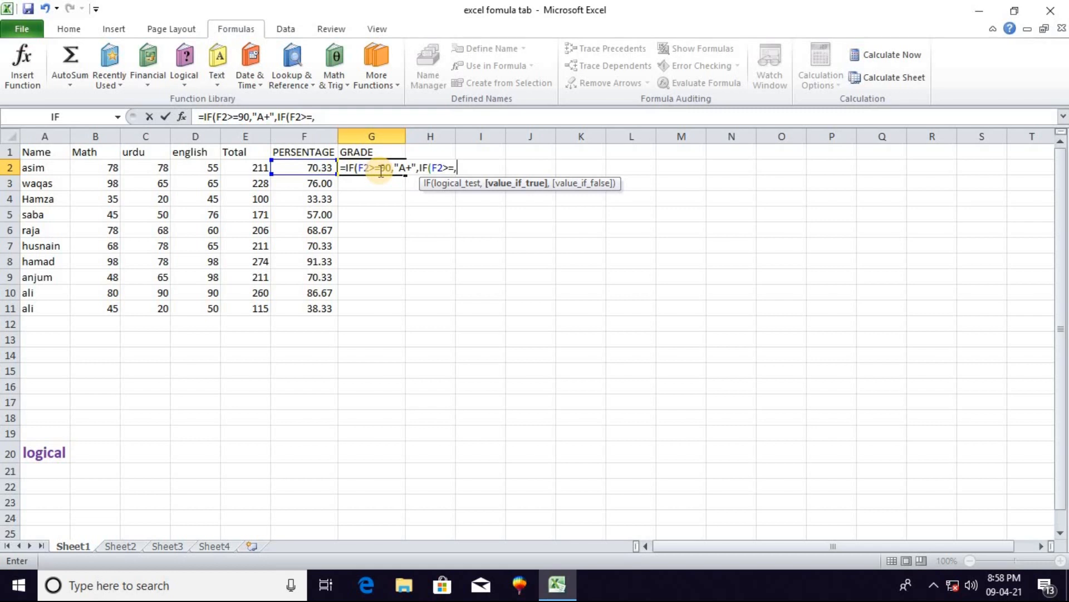
{"action": "key", "text": "BackSpace"}
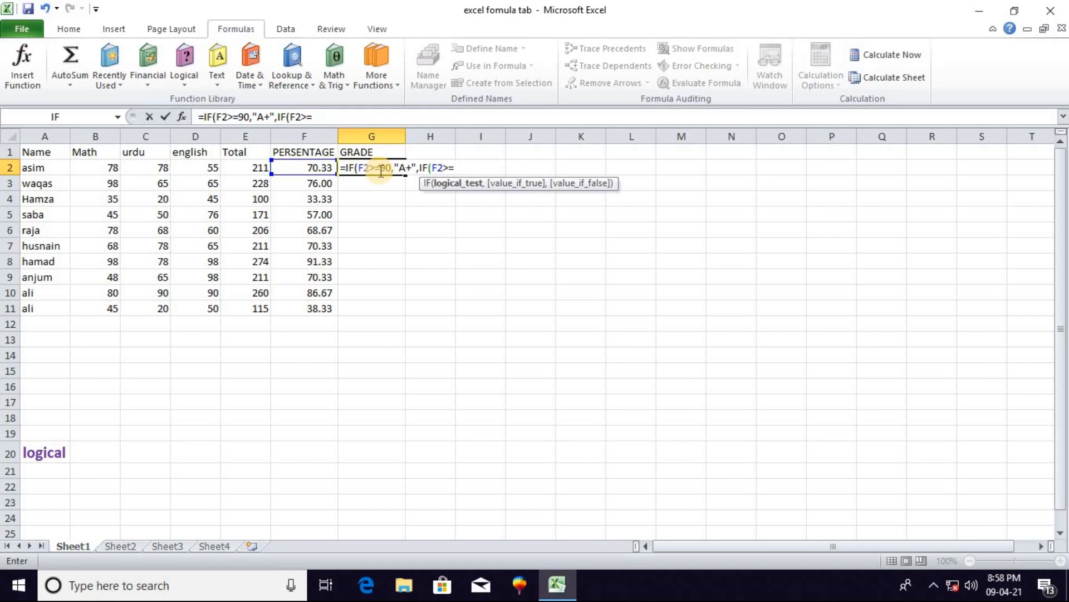
{"action": "type", "text": "80,"}
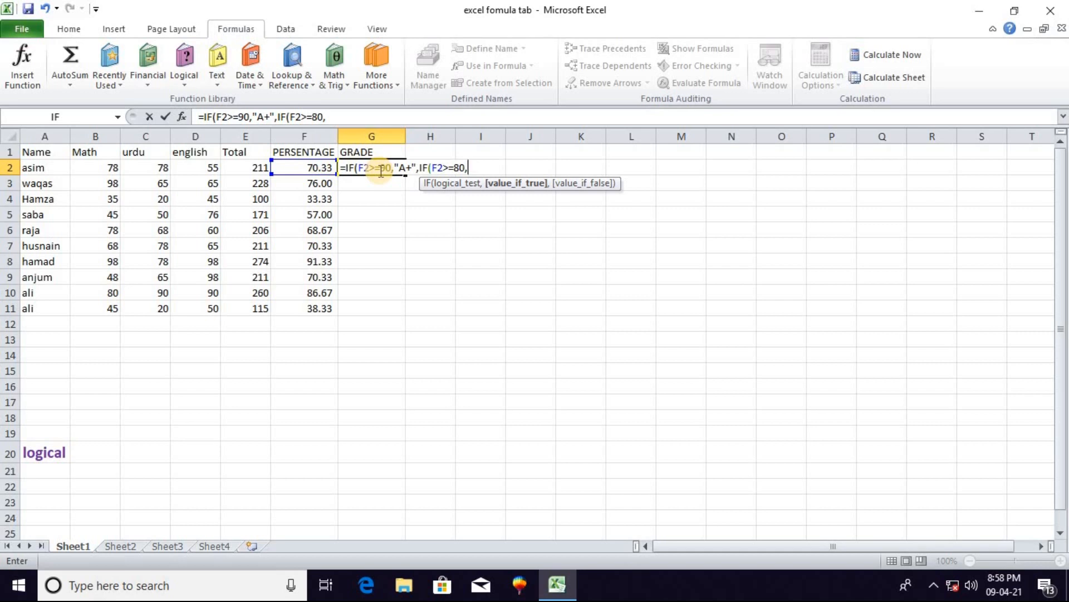
{"action": "type", "text": "\"A\",IF("}
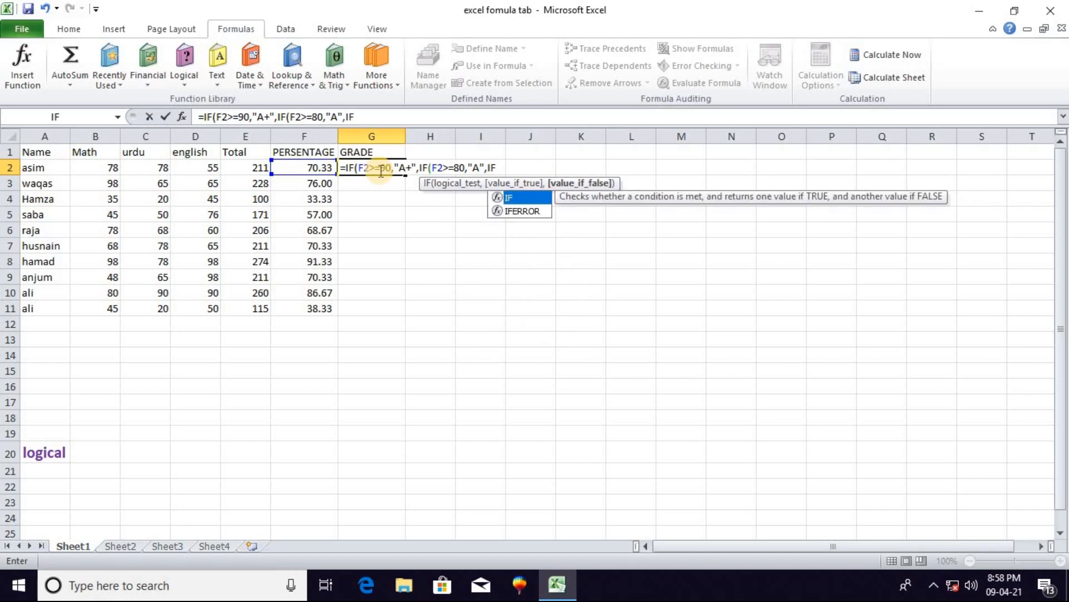
Complete the third IF in the G2 grade formula so it returns "B" when F2>=70
{"action": "left_click", "coordinate": [316, 169]}
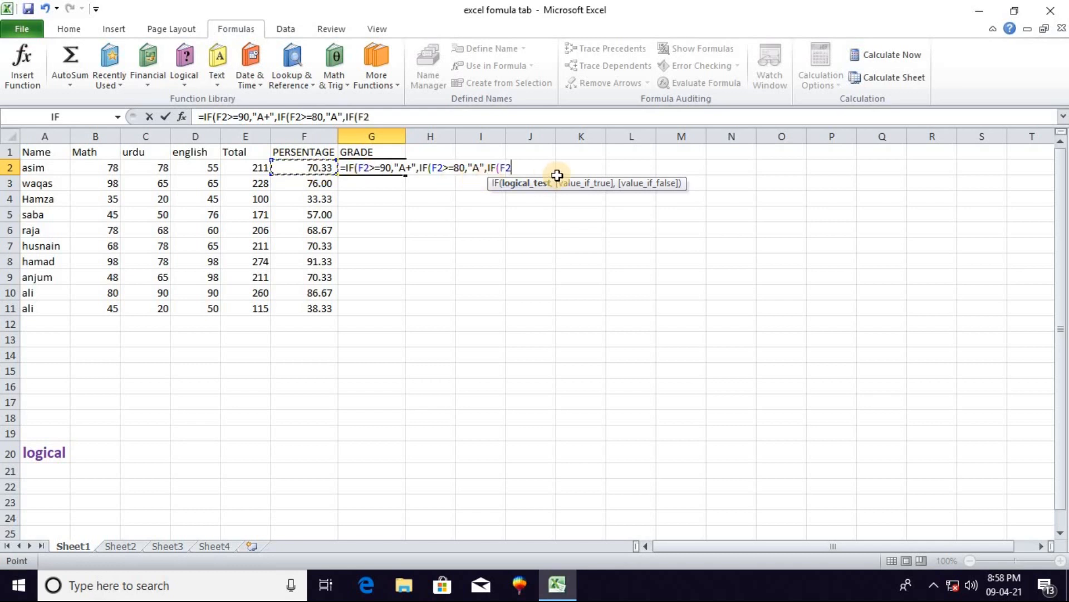
{"action": "type", "text": ">=70"}
{"action": "type", "text": ",\"B\",IF"}
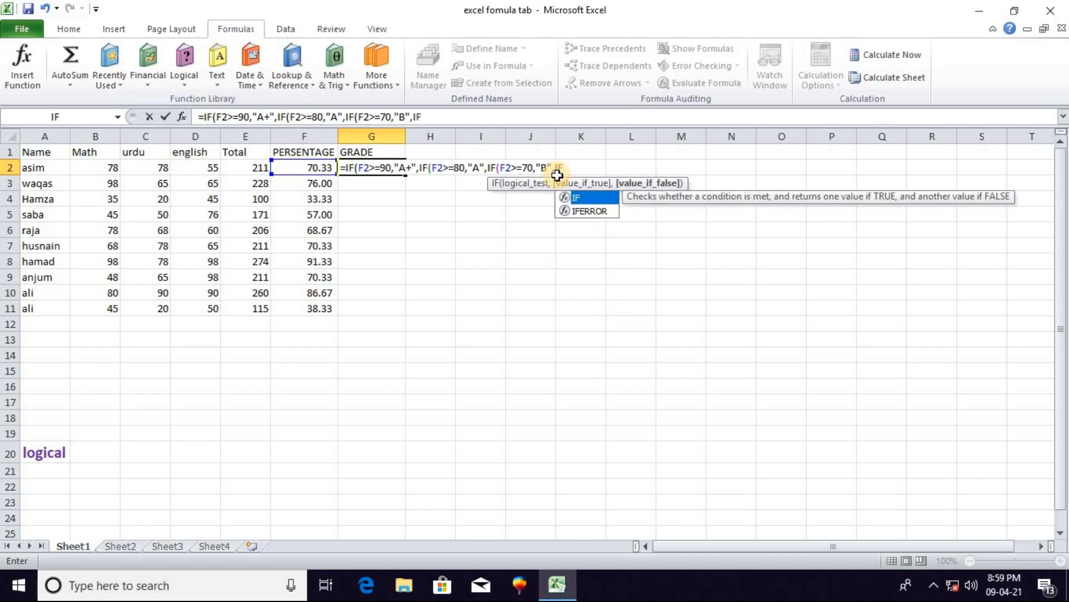
Nest a fourth IF in the G2 grade formula that returns "C" when F2>=60
{"action": "type", "text": "("}
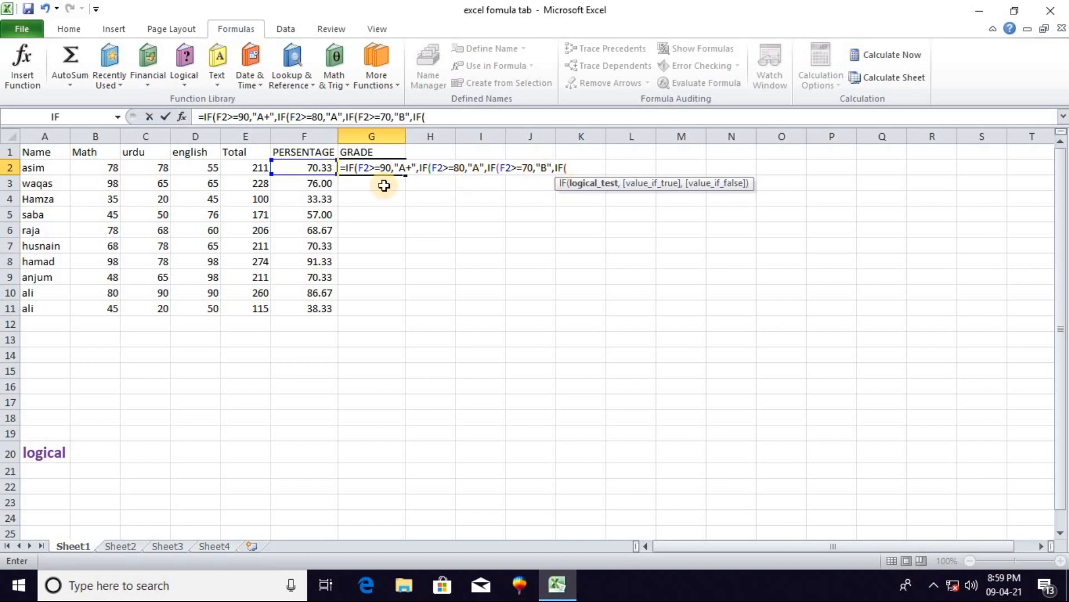
{"action": "left_click", "coordinate": [313, 167]}
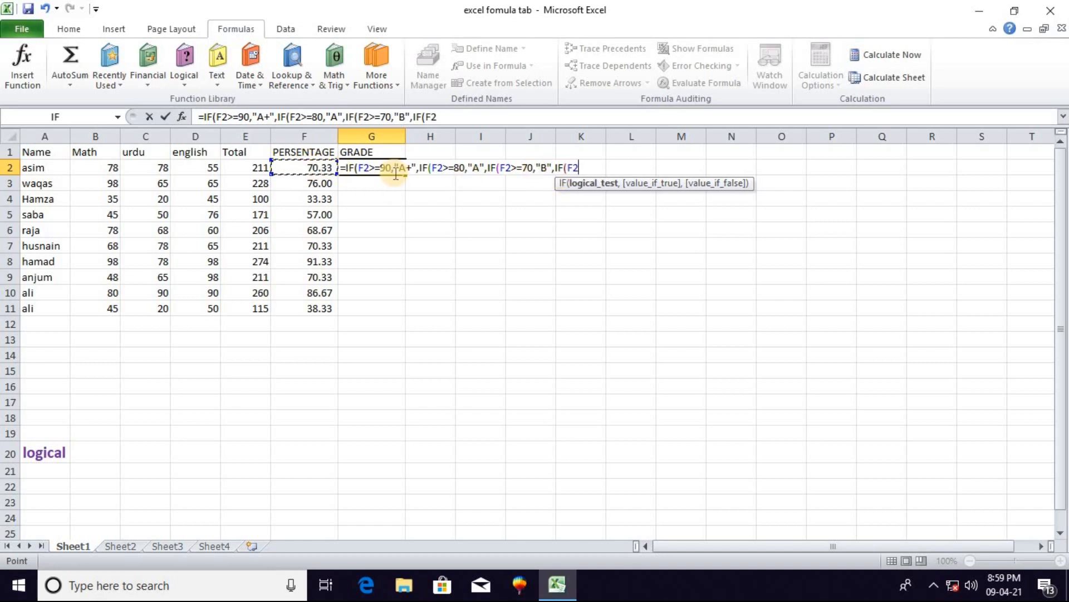
{"action": "type", "text": ">=60M"}
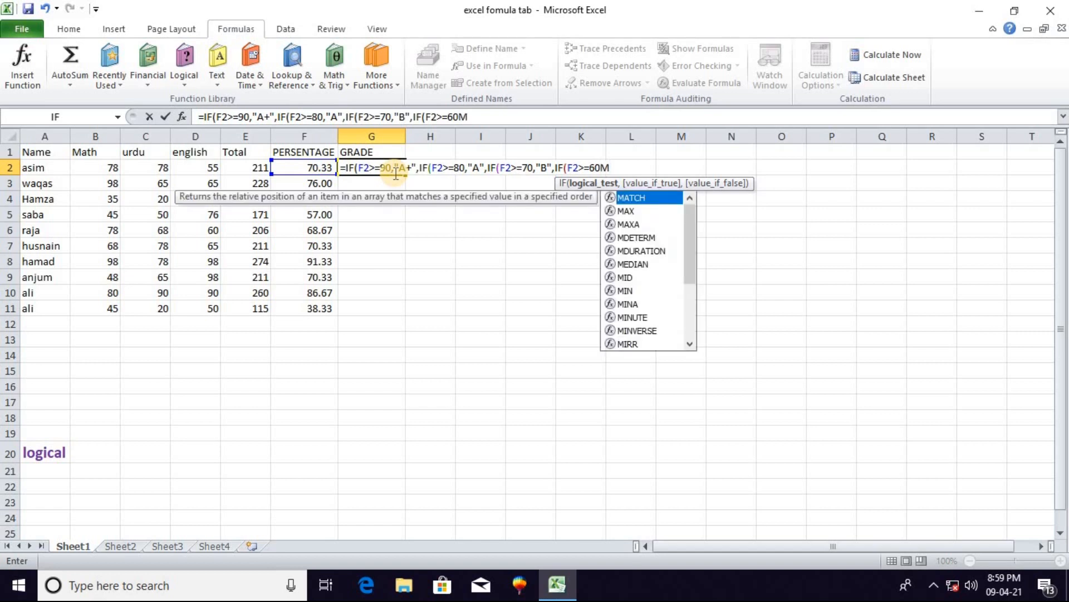
{"action": "key", "text": "BackSpace"}
{"action": "type", "text": ","}
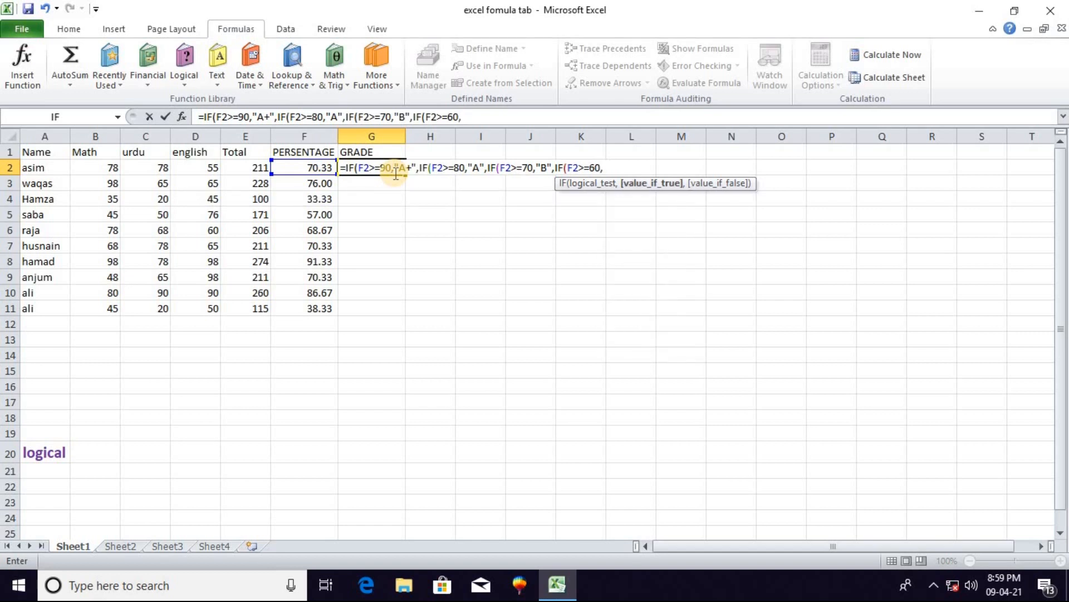
{"action": "type", "text": "\"C\",IF"}
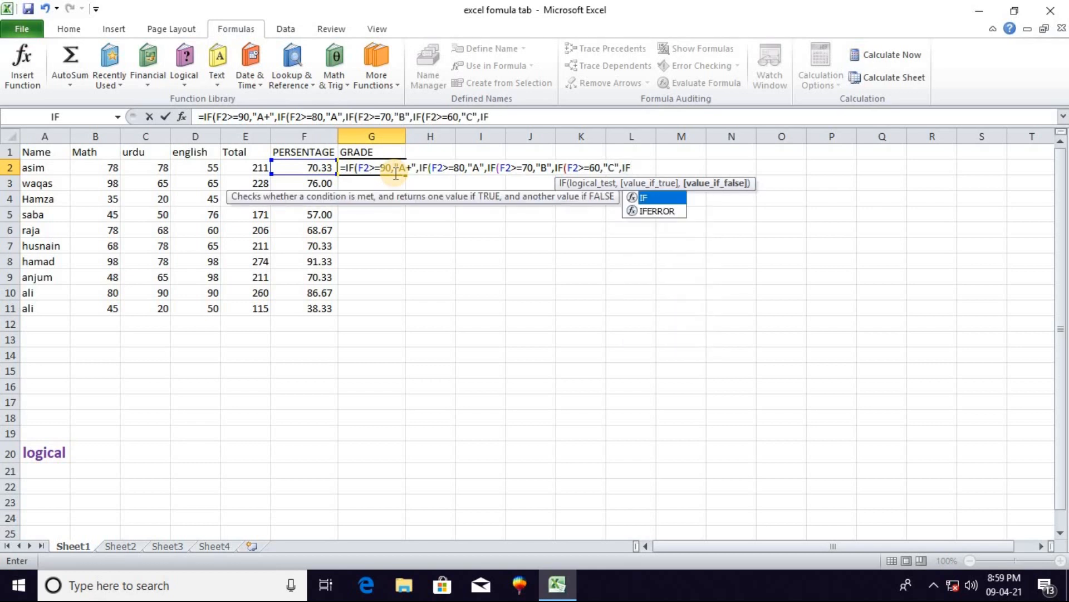
Complete the fifth IF in the G2 grade formula so it returns "D" when F2>=50
{"action": "type", "text": "("}
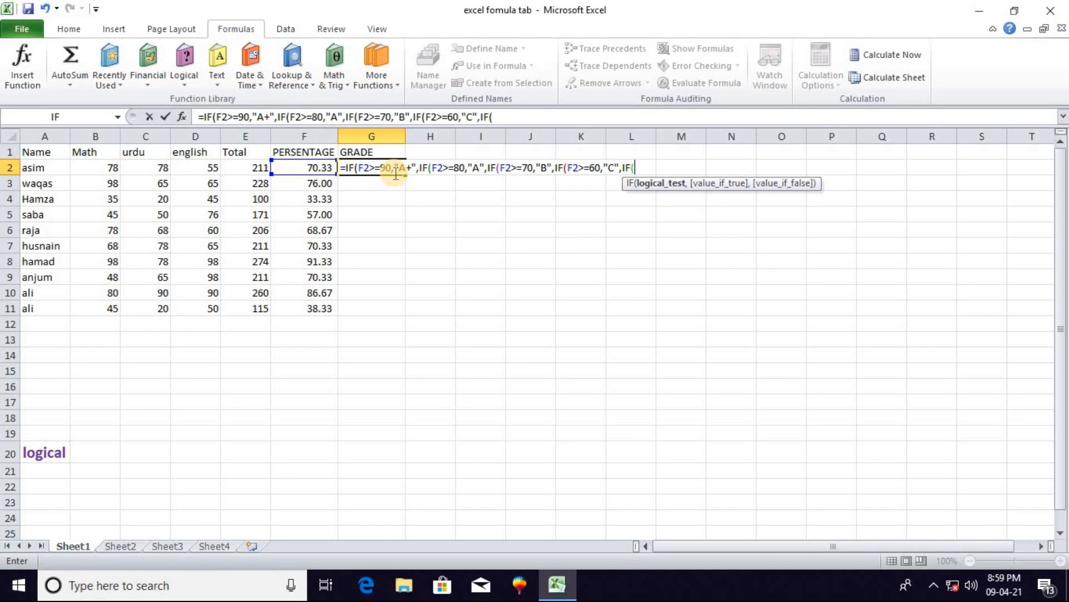
{"action": "left_click", "coordinate": [315, 170]}
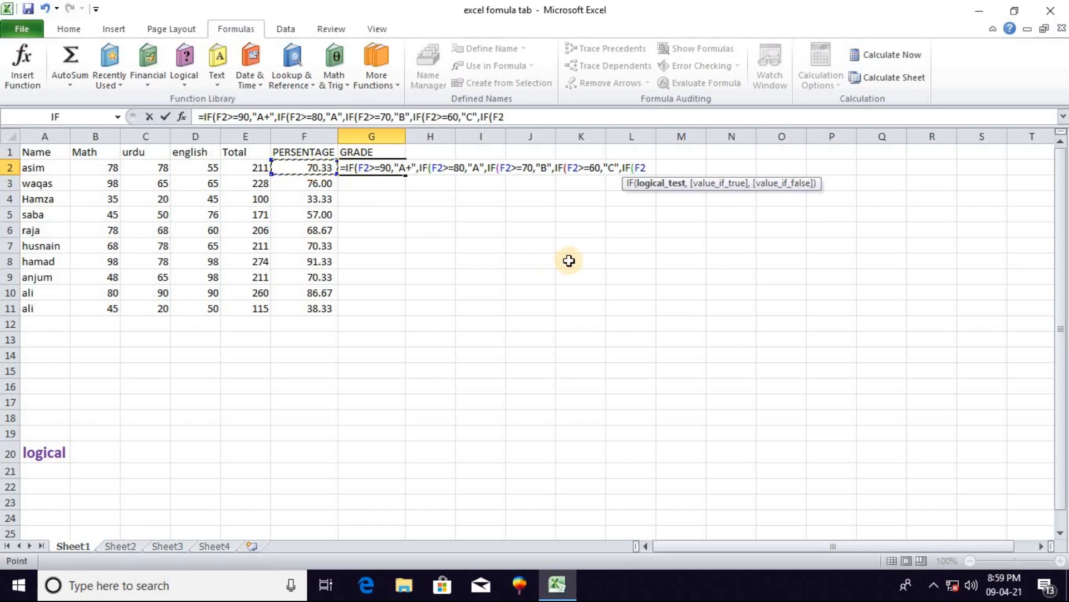
{"action": "type", "text": ">=50,"}
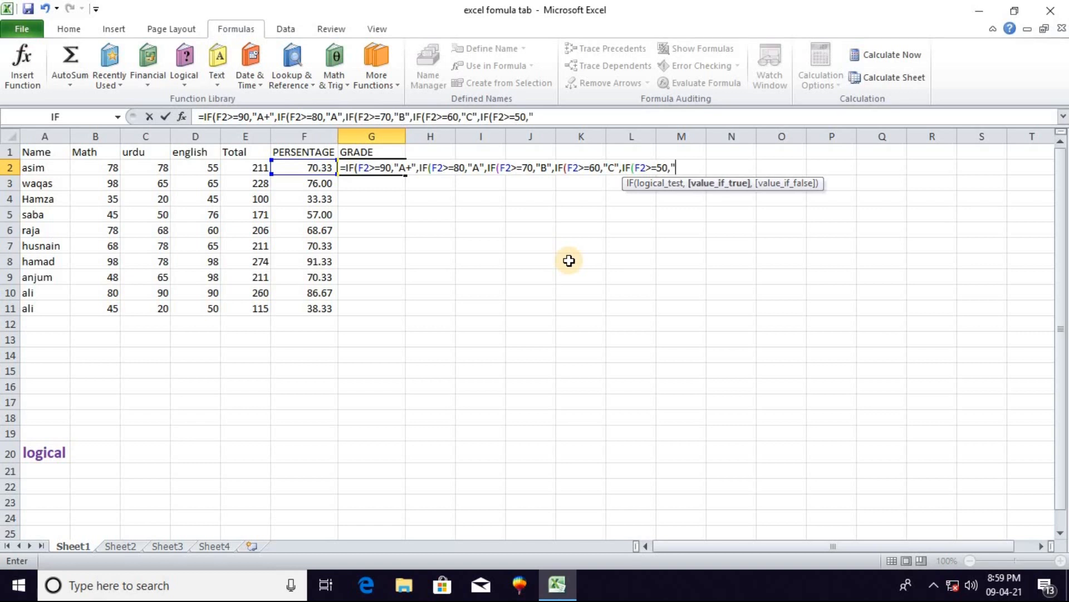
{"action": "type", "text": "\"D\","}
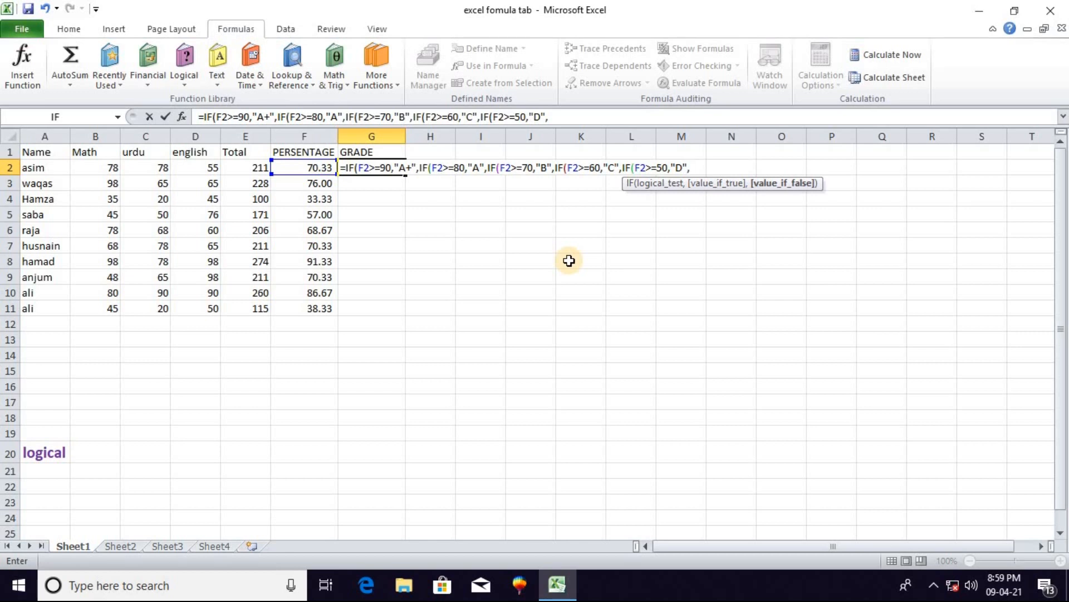
Nest a sixth IF in the G2 grade formula that returns "FAIL" when F2<=49
{"action": "type", "text": "IF"}
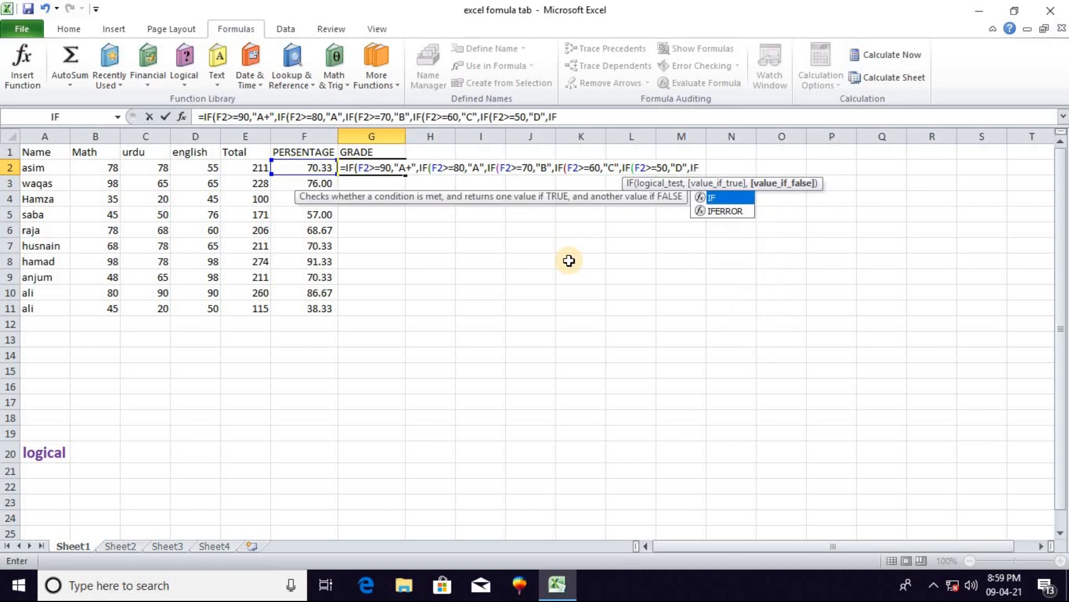
{"action": "type", "text": "("}
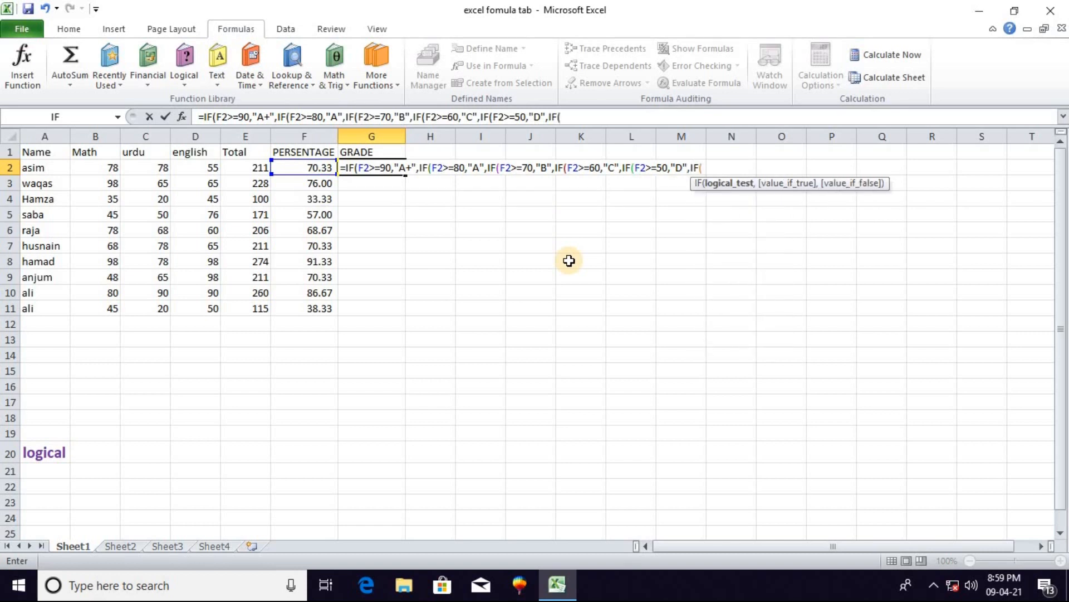
{"action": "left_click", "coordinate": [314, 169]}
{"action": "type", "text": ">="}
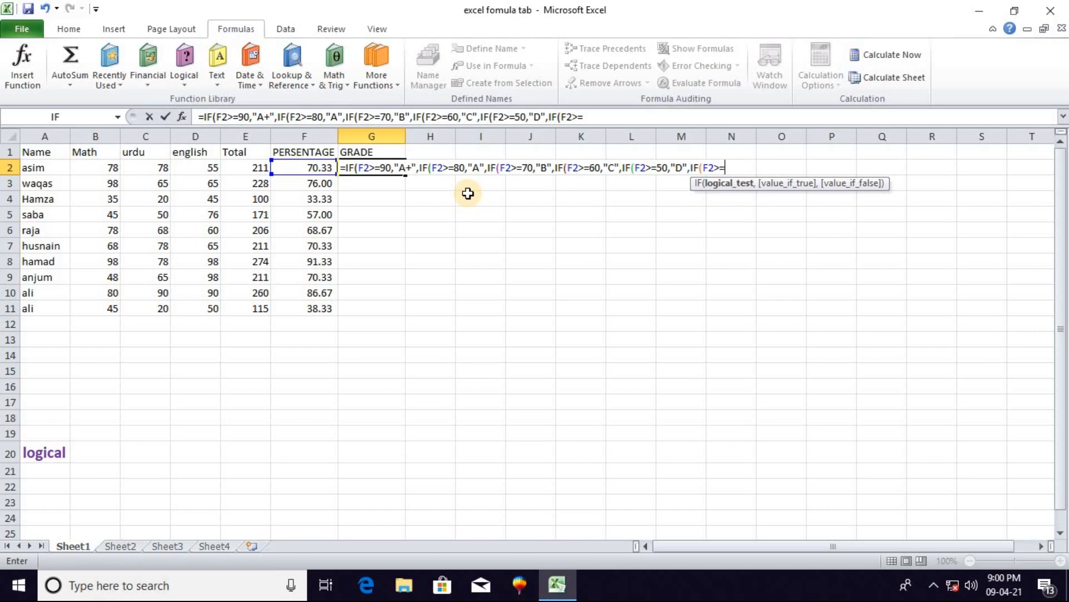
{"action": "key", "text": "BackSpace"}
{"action": "key", "text": "BackSpace"}
{"action": "type", "text": "<=49"}
{"action": "type", "text": ",\""}
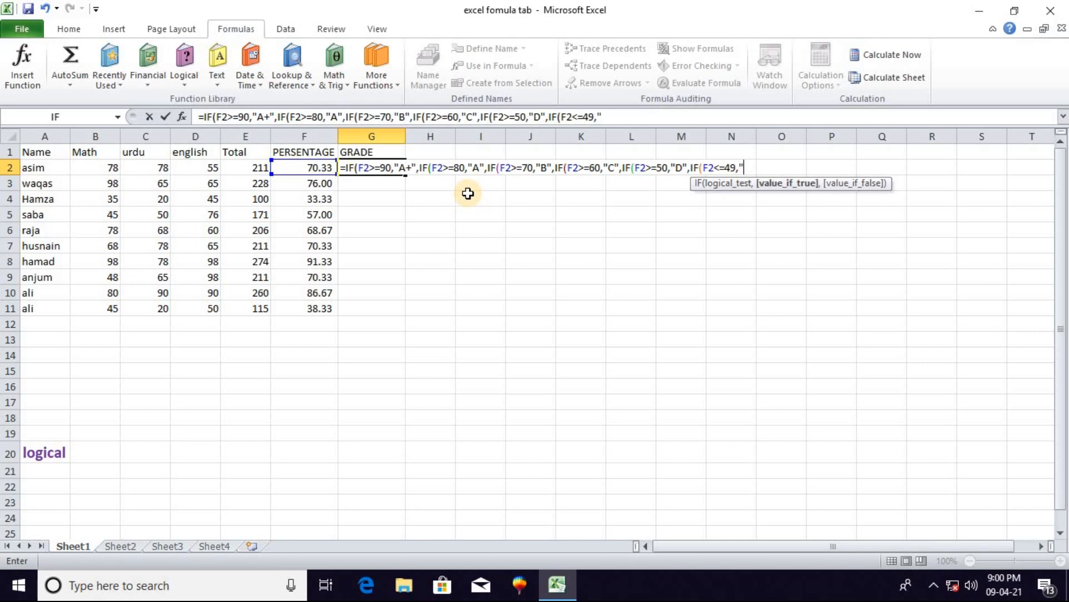
{"action": "type", "text": "FAIL\""}
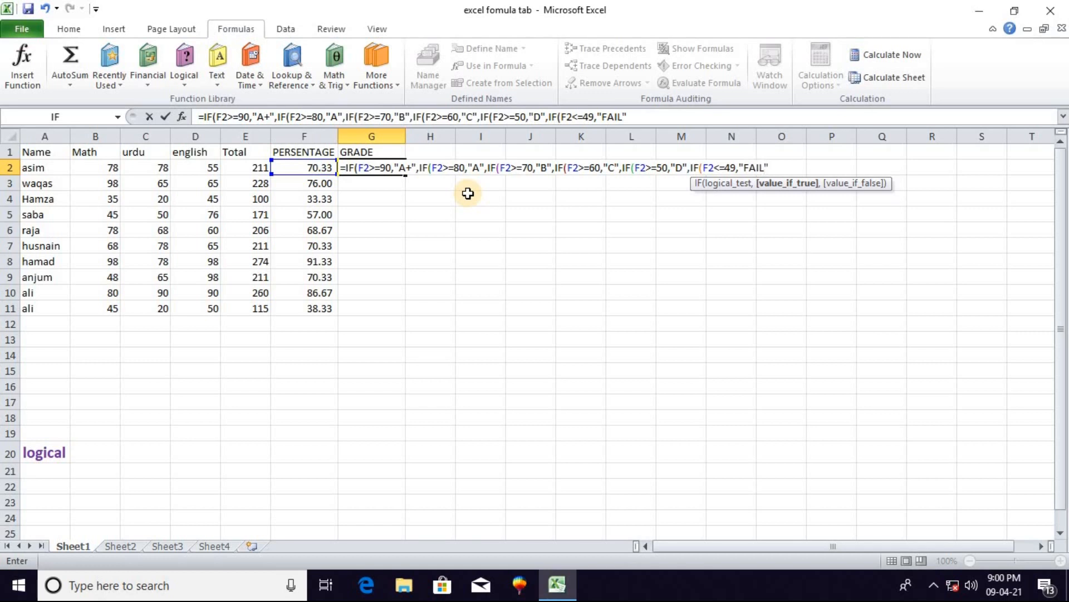
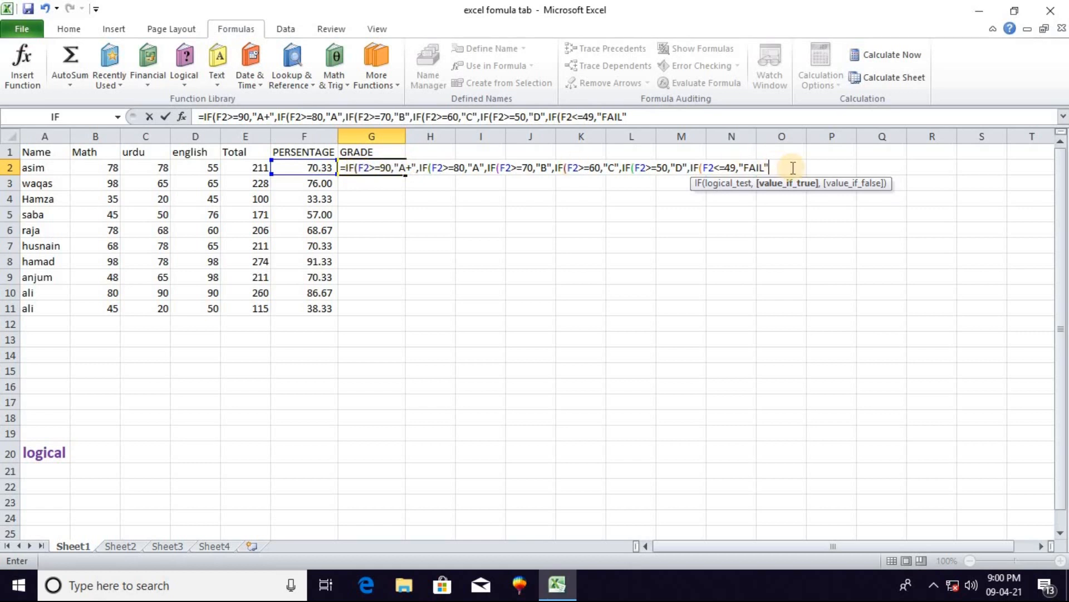
Close all six nested IF functions with parentheses and enter the grade formula in G2
{"action": "type", "text": ")))"}
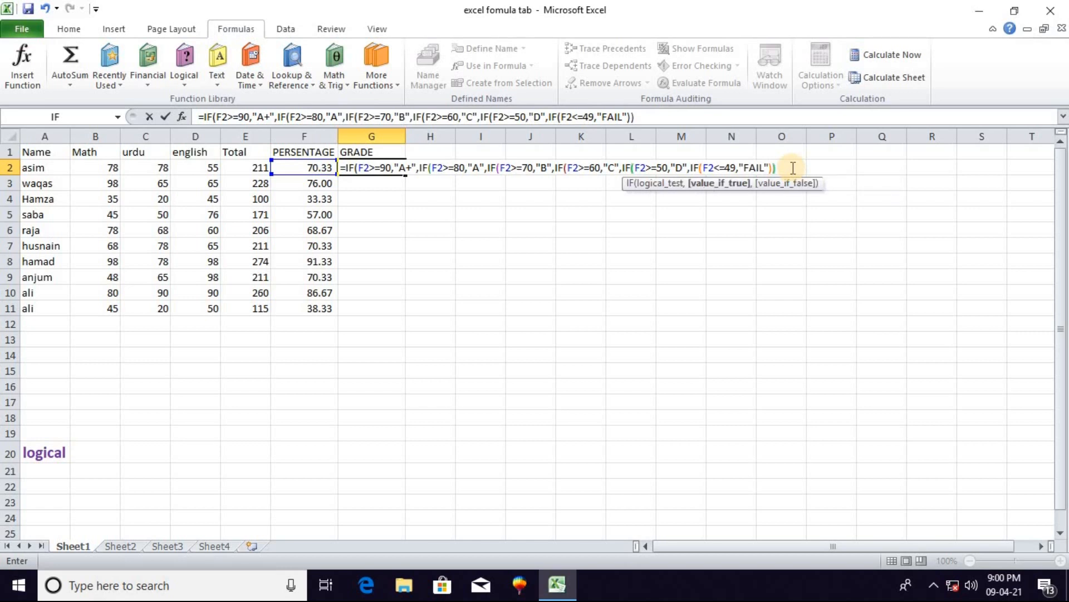
{"action": "type", "text": "))"}
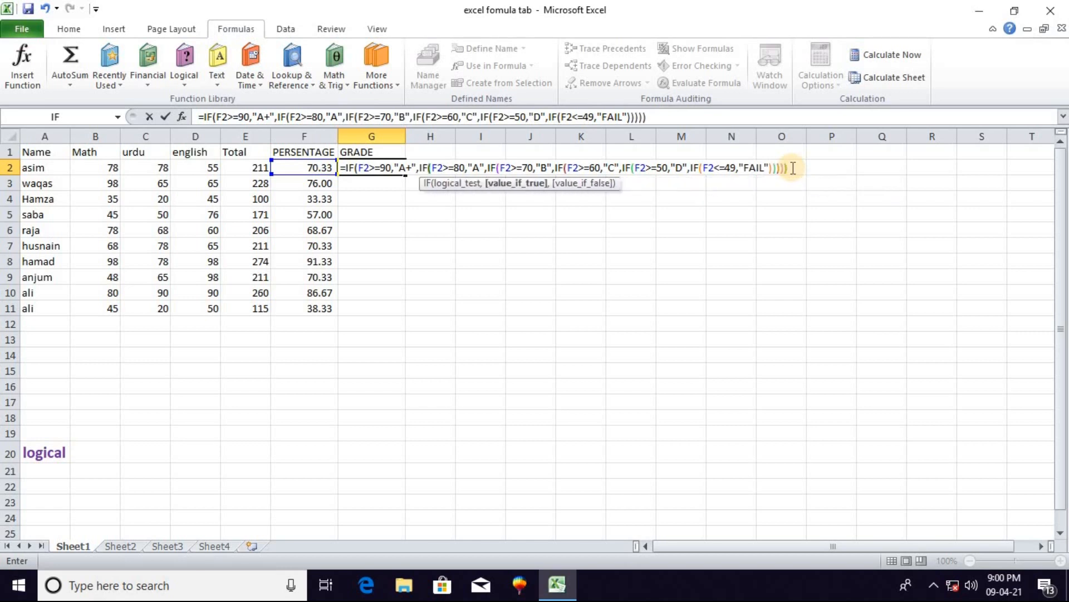
{"action": "type", "text": ")"}
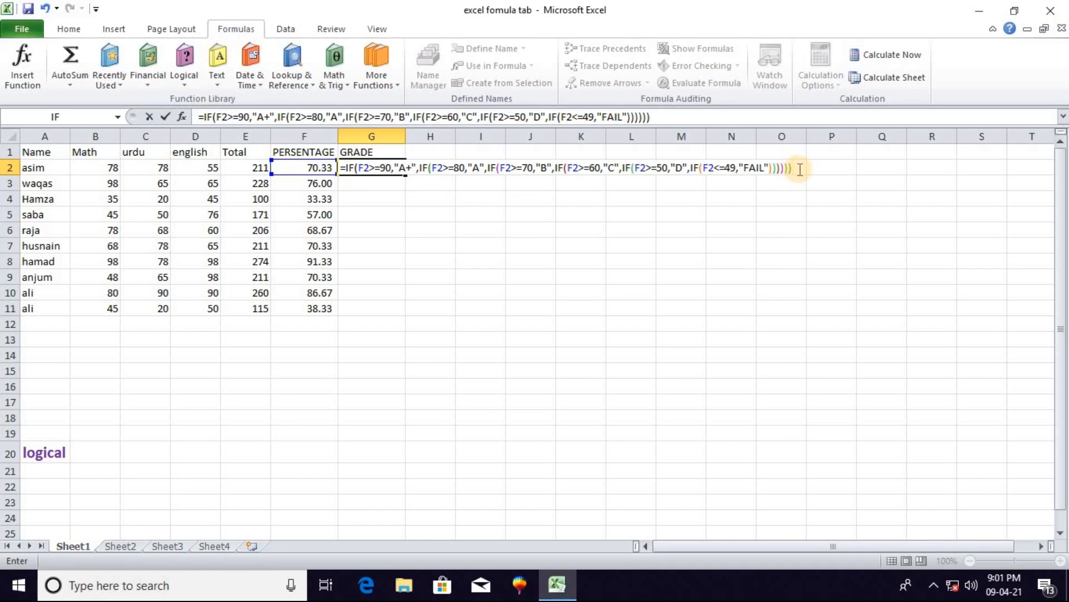
{"action": "key", "text": "Return"}
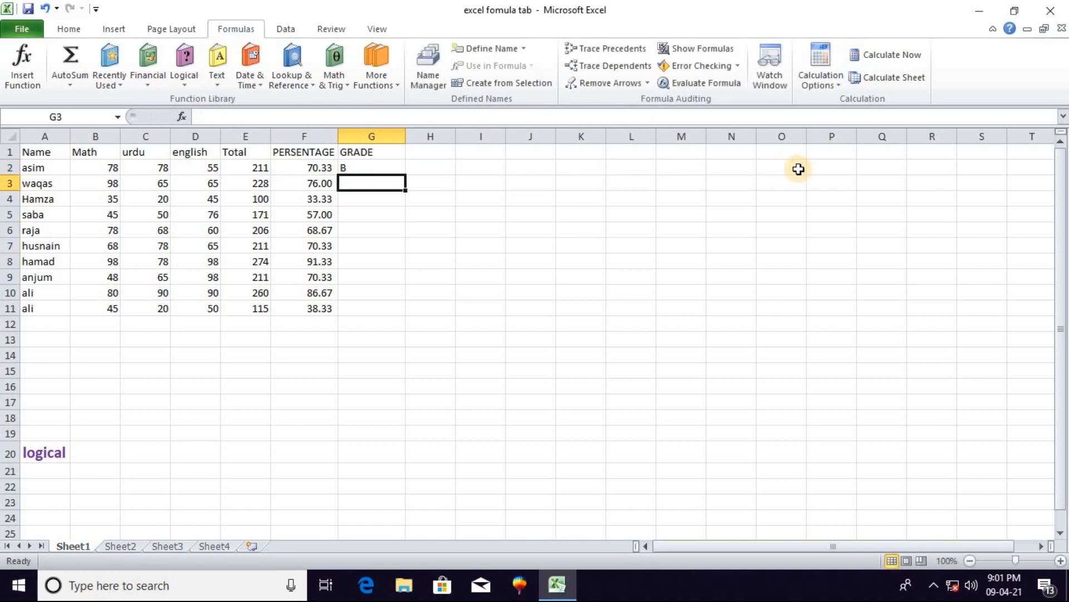
Fill the G2 grade formula down to G11 and check the first few grades in the column
{"action": "left_click", "coordinate": [359, 169]}
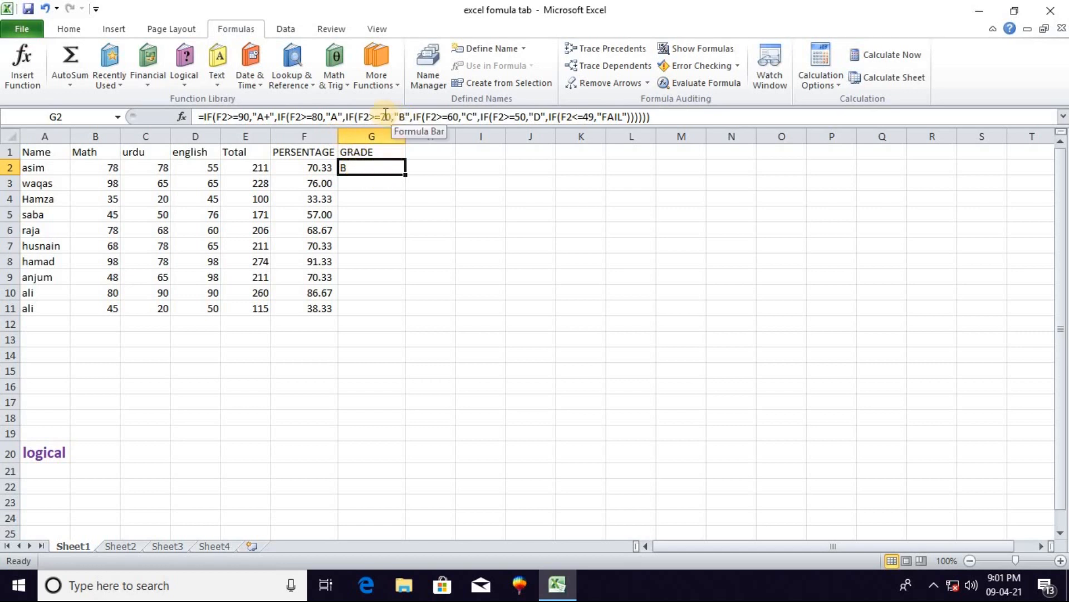
{"action": "left_click_drag", "start_coordinate": [405, 174], "coordinate": [406, 311]}
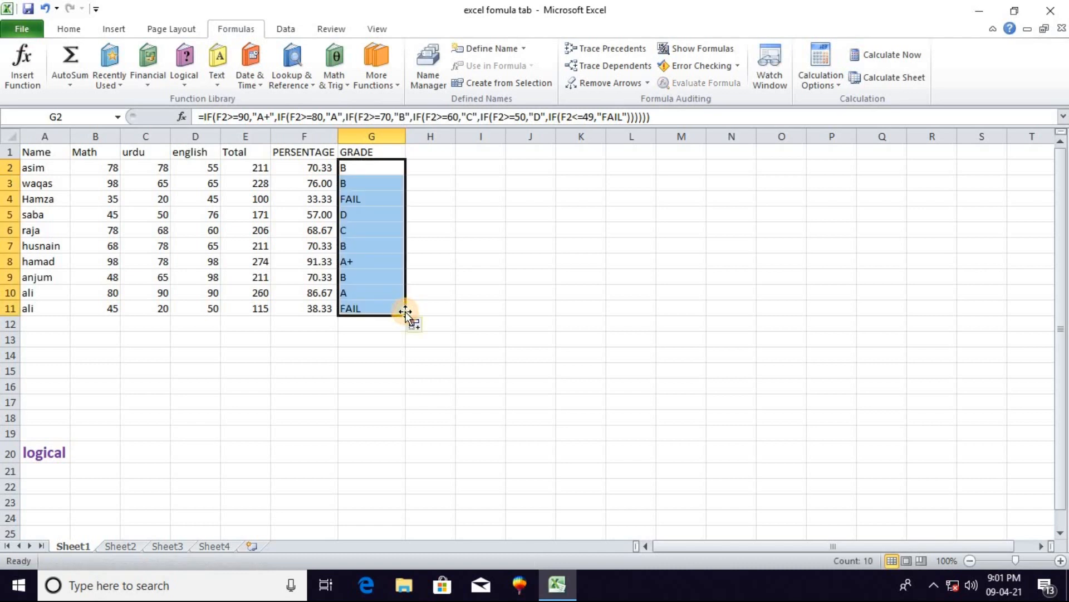
{"action": "left_click", "coordinate": [432, 293]}
{"action": "left_click", "coordinate": [341, 169]}
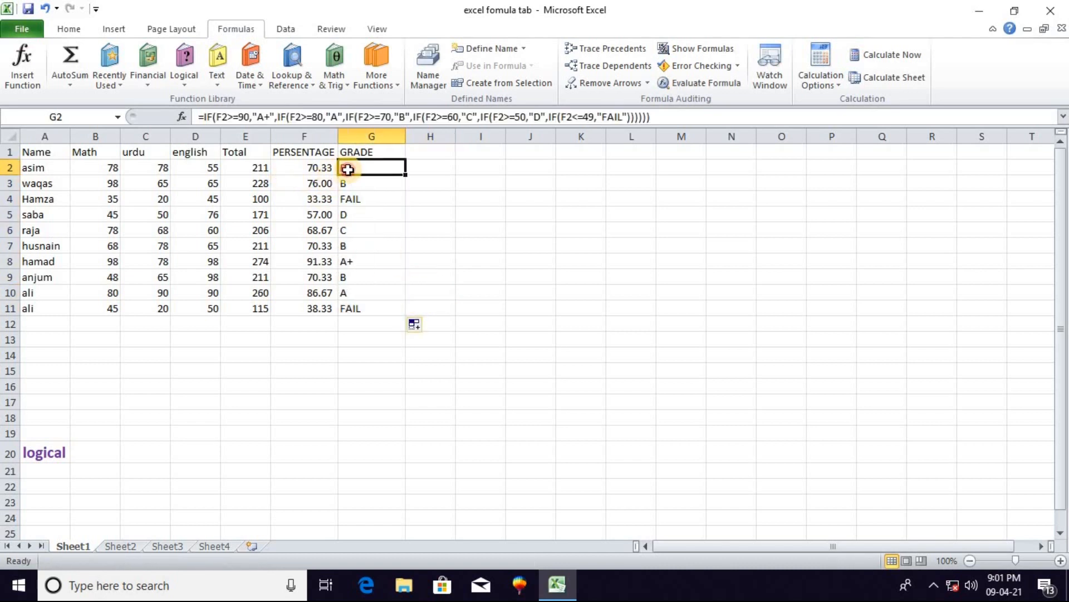
{"action": "left_click", "coordinate": [348, 183]}
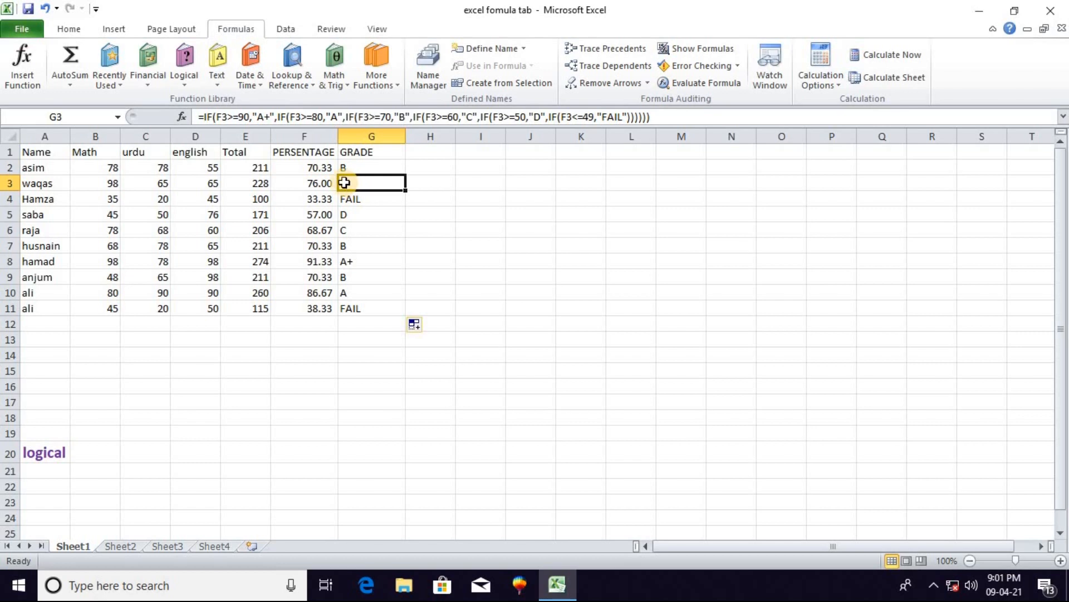
{"action": "left_click", "coordinate": [356, 202]}
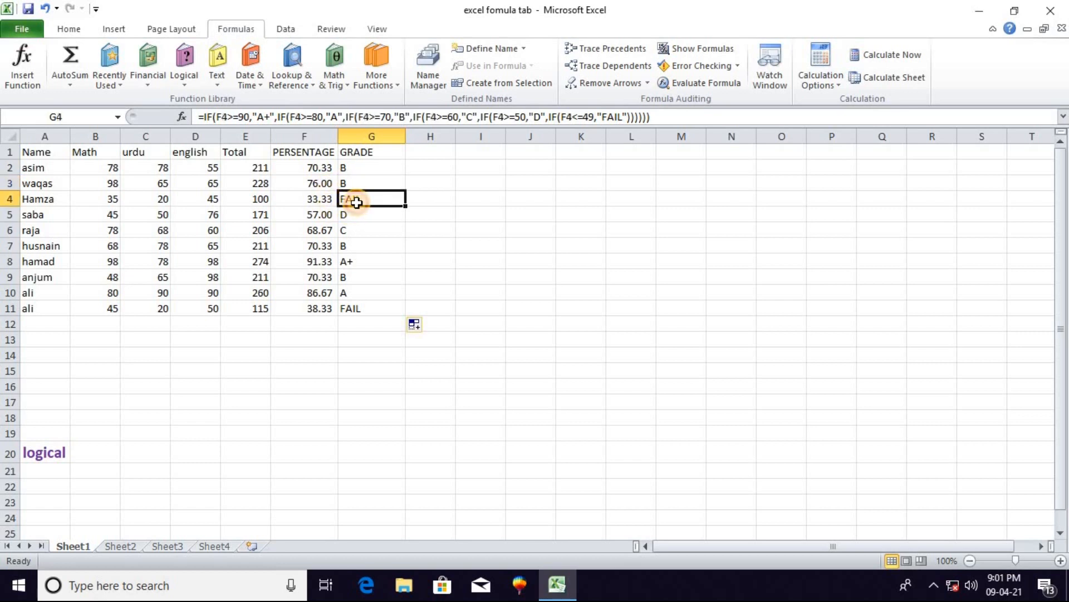
{"action": "left_click", "coordinate": [349, 217]}
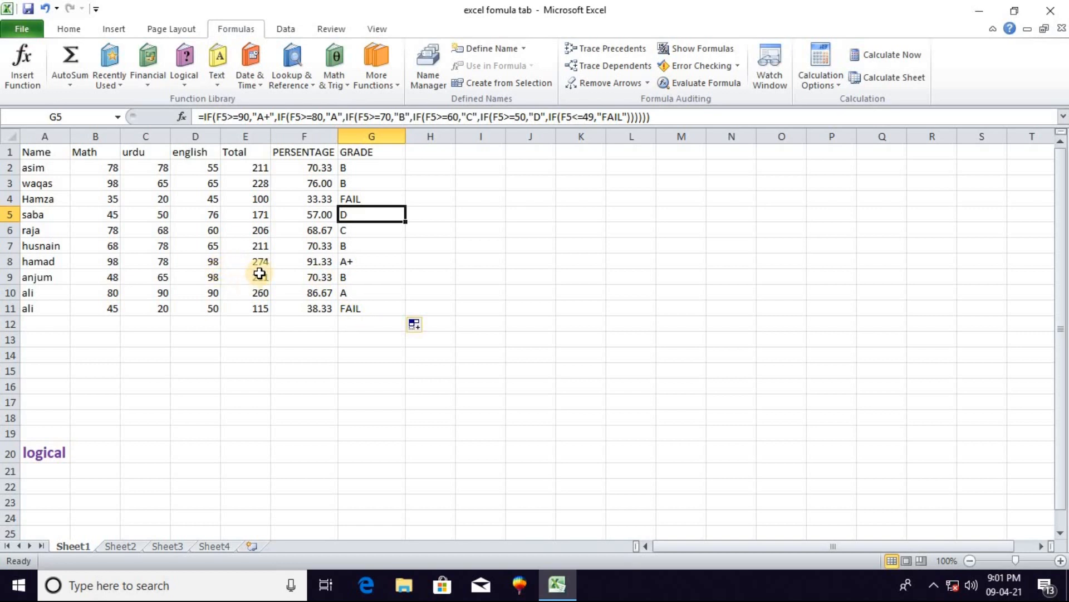
Change the marks in row 4 to 90 in english, 90 in urdu and 95 in Math
{"action": "left_click", "coordinate": [288, 200]}
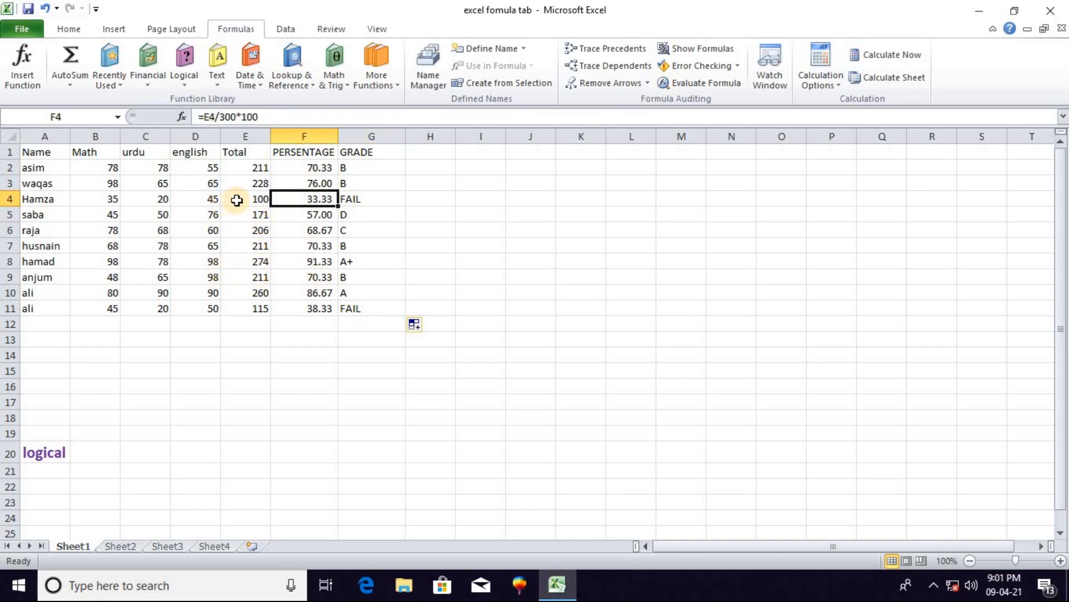
{"action": "left_click", "coordinate": [209, 203]}
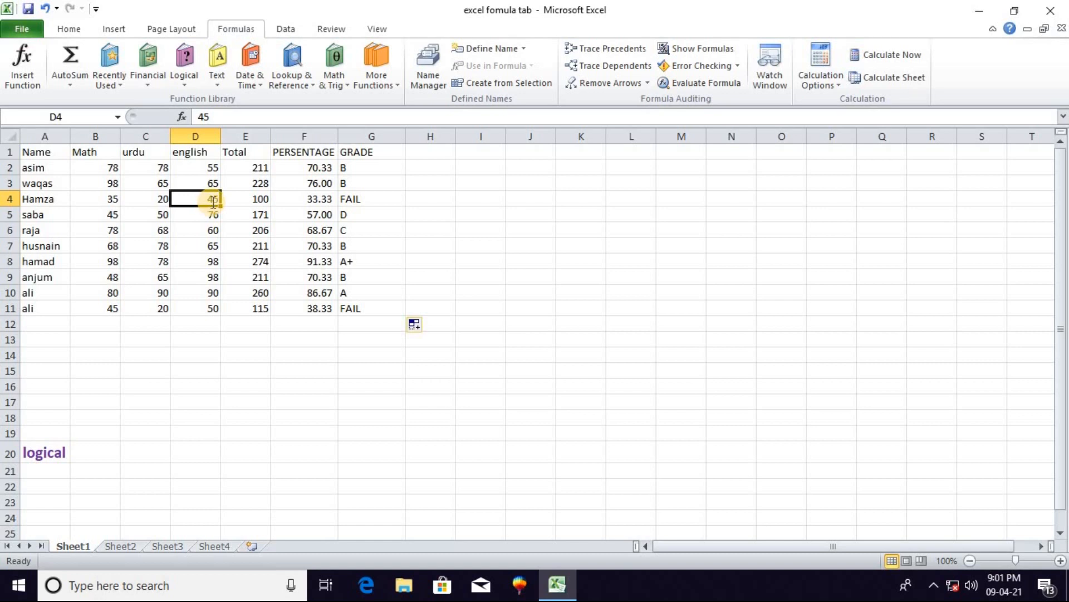
{"action": "type", "text": "90"}
{"action": "key", "text": "Return"}
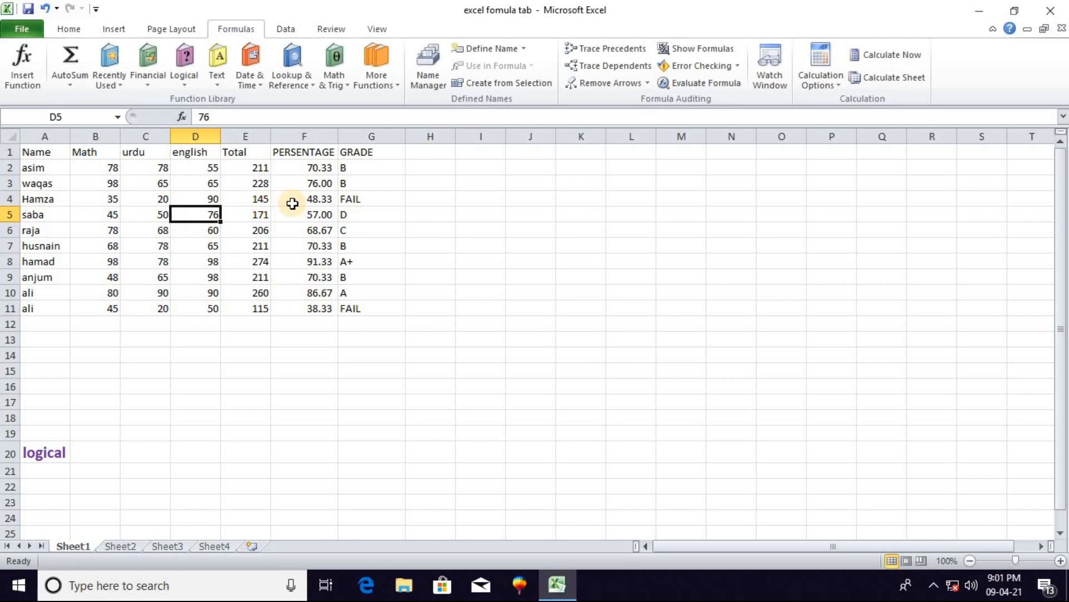
{"action": "left_click", "coordinate": [160, 199]}
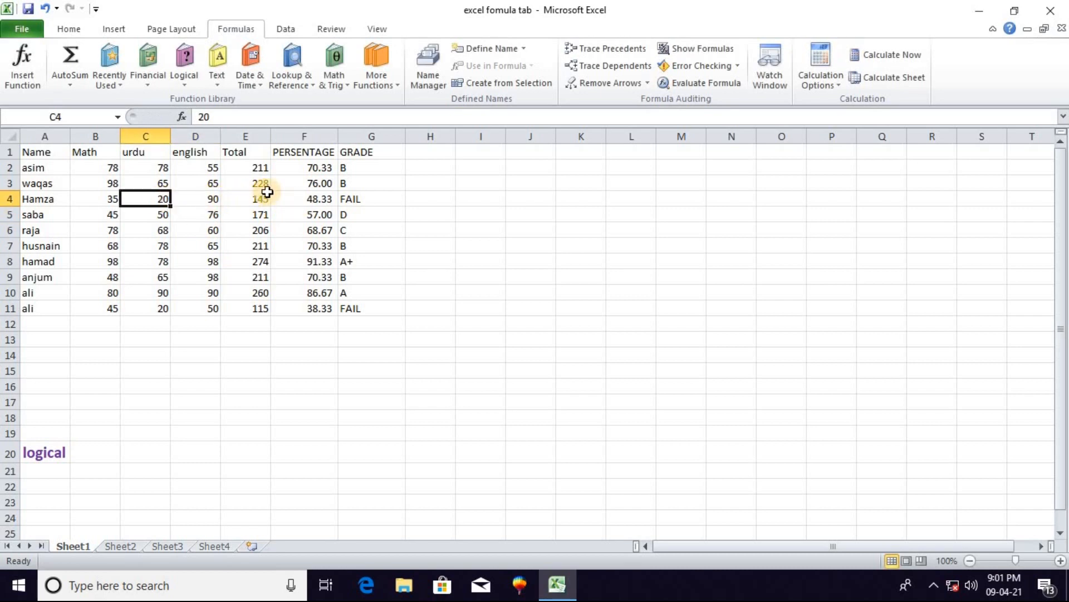
{"action": "type", "text": "90"}
{"action": "left_click", "coordinate": [165, 245]}
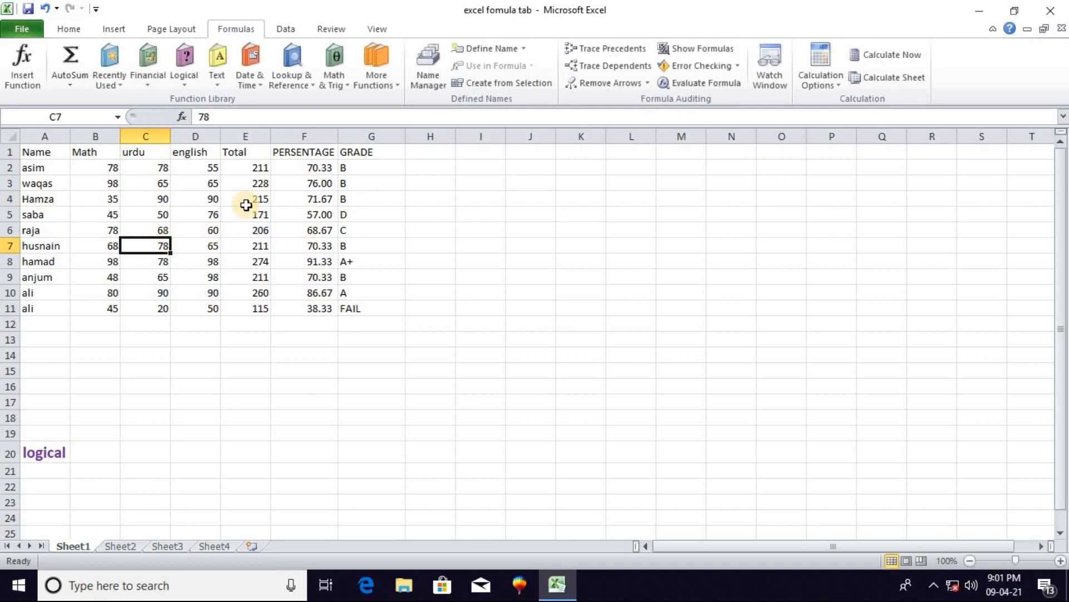
{"action": "left_click", "coordinate": [114, 199]}
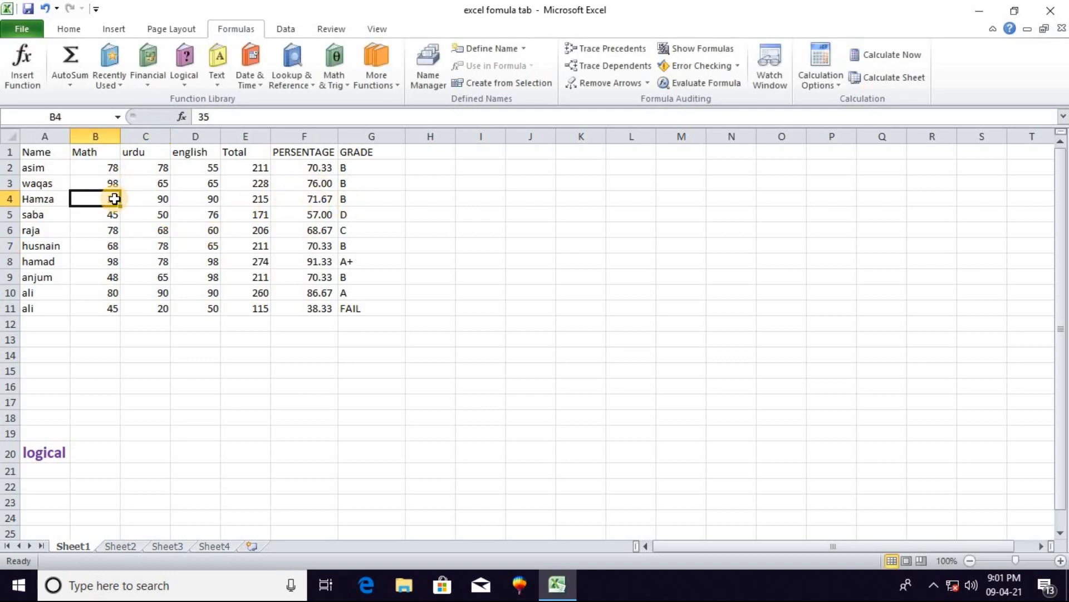
{"action": "type", "text": "95"}
{"action": "left_click", "coordinate": [137, 228]}
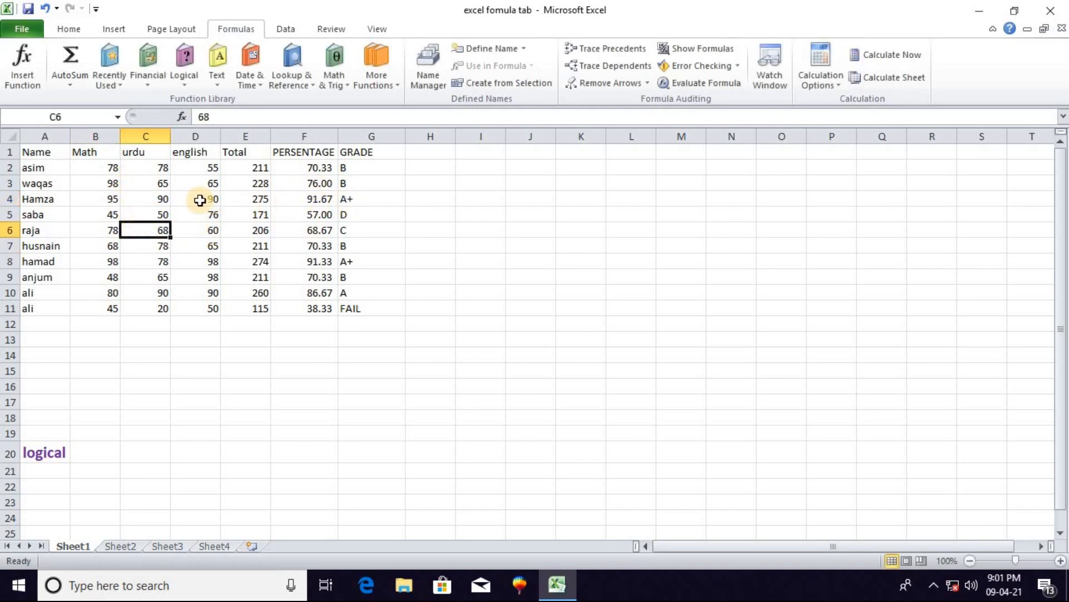
Change the marks in row 10 to 45 in english and 12 in urdu
{"action": "left_click", "coordinate": [200, 296]}
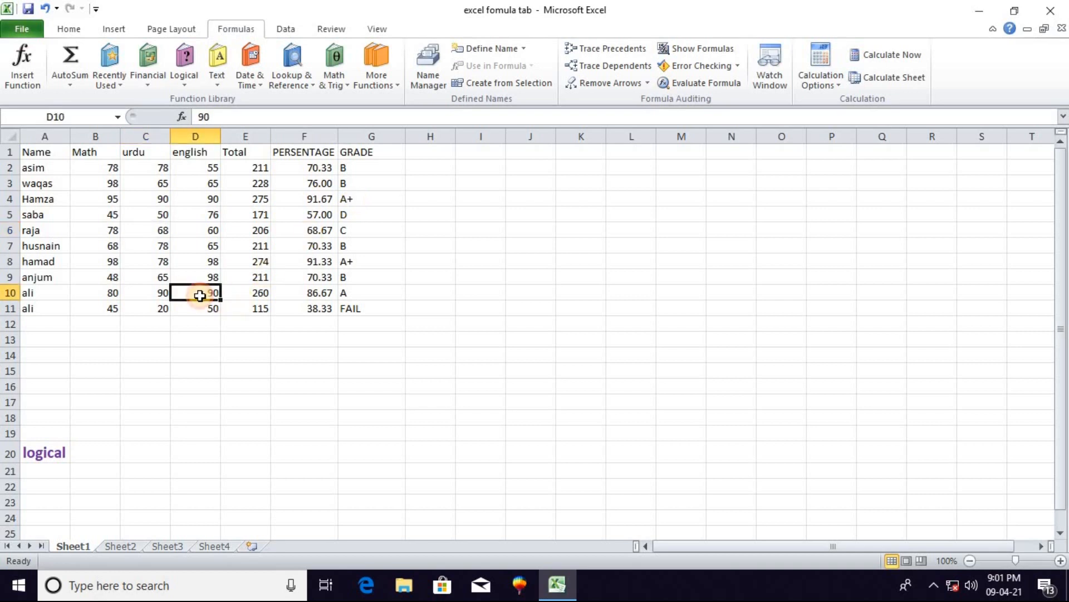
{"action": "type", "text": "45"}
{"action": "left_click", "coordinate": [162, 293]}
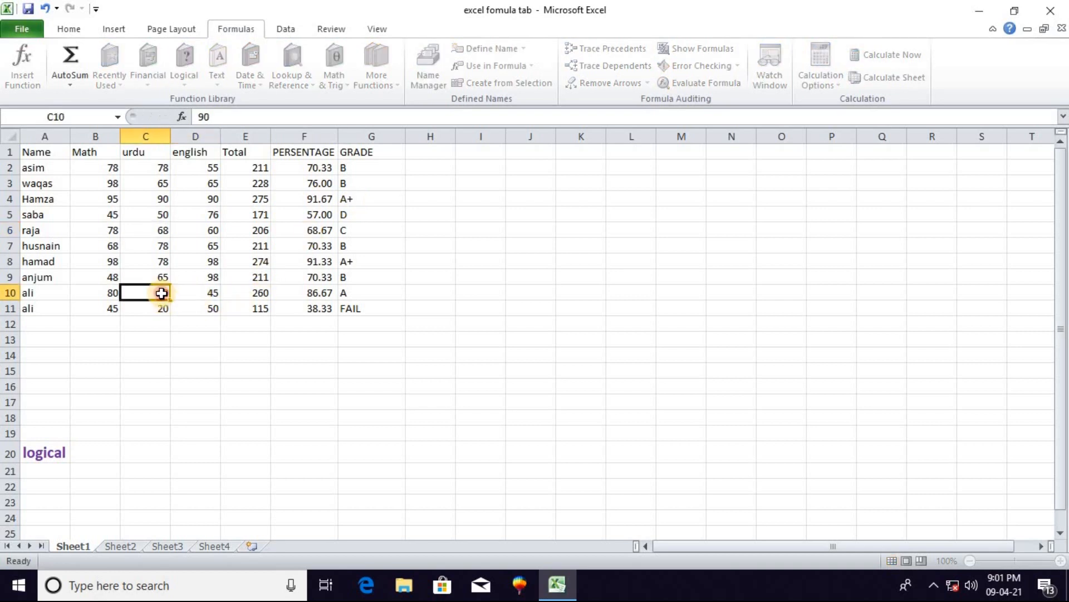
{"action": "type", "text": "123"}
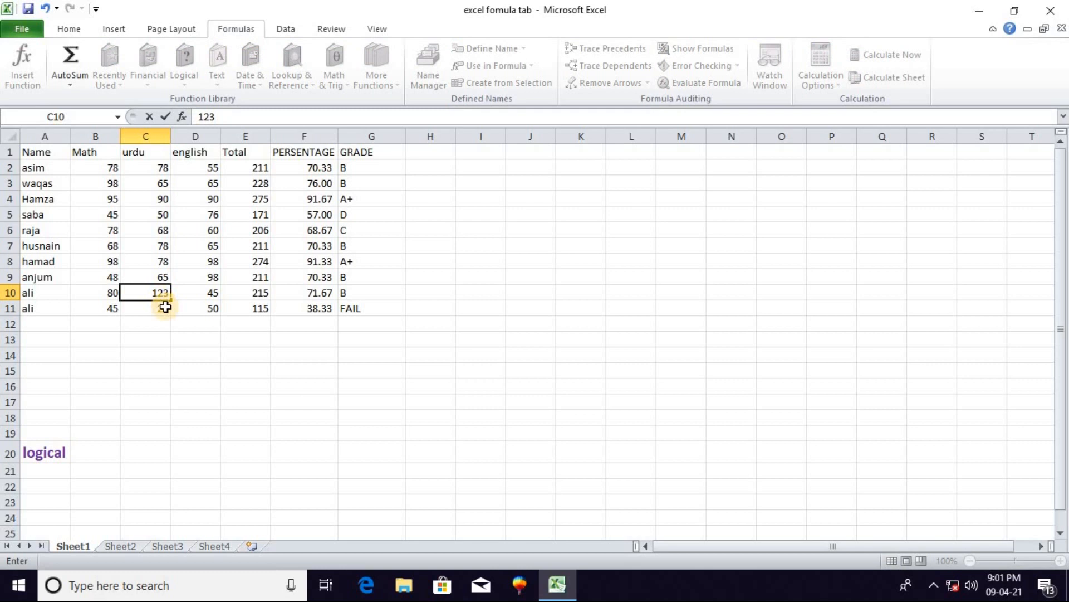
{"action": "key", "text": "BackSpace"}
{"action": "left_click", "coordinate": [107, 296]}
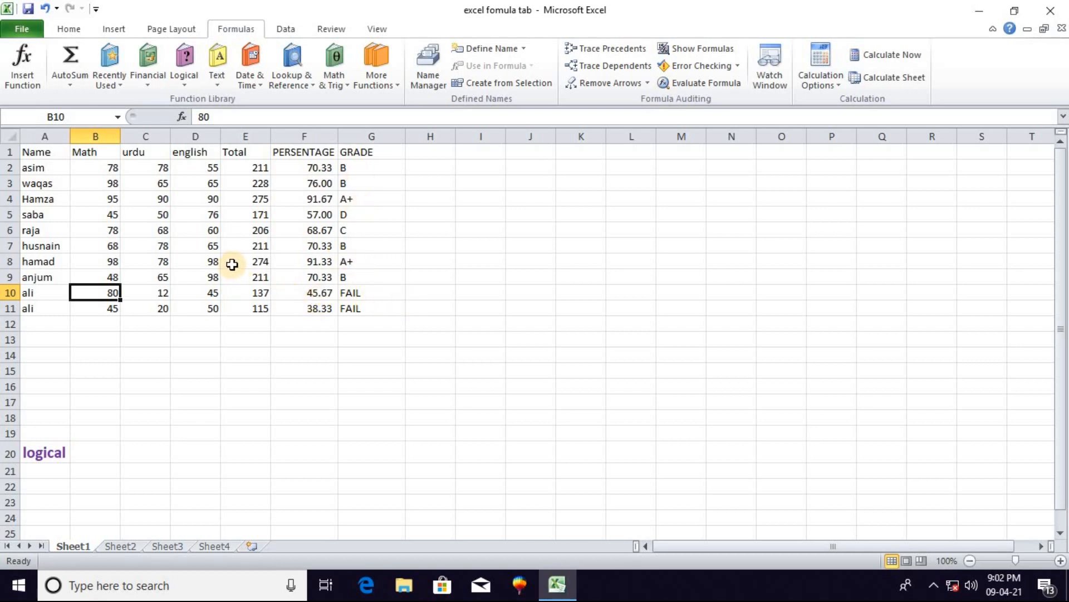
Look through the available Logical and Text functions, and switch to Sheet3
{"action": "left_click", "coordinate": [182, 82]}
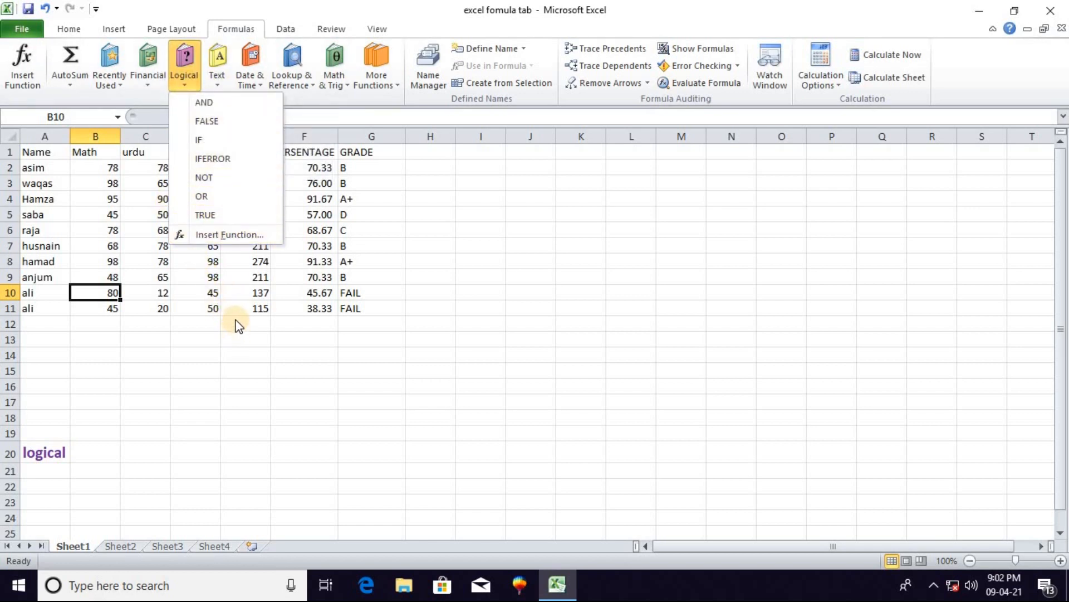
{"action": "left_click", "coordinate": [219, 85]}
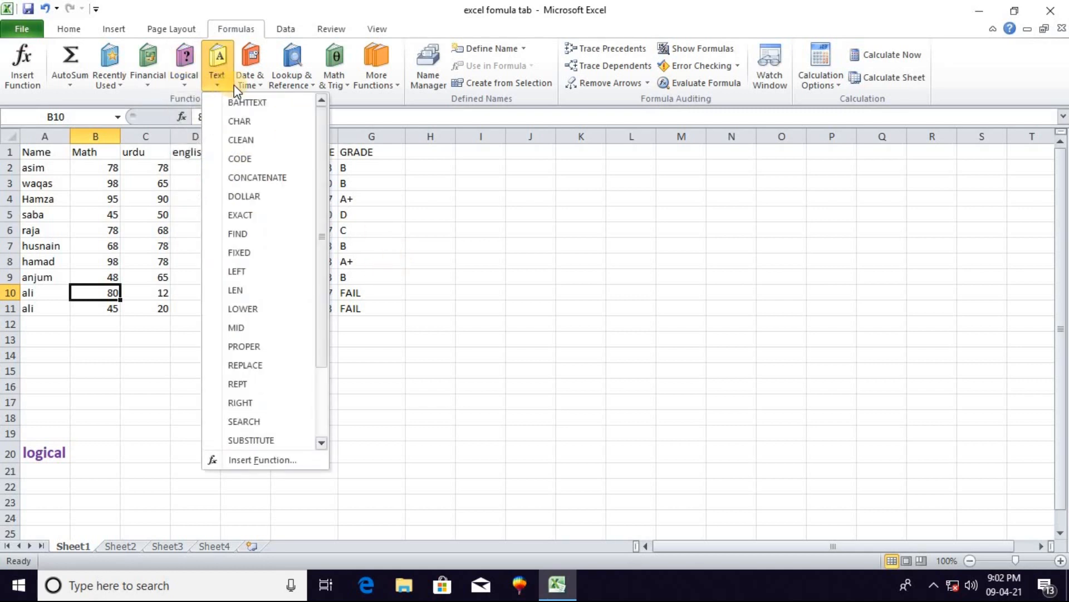
{"action": "left_click", "coordinate": [545, 332]}
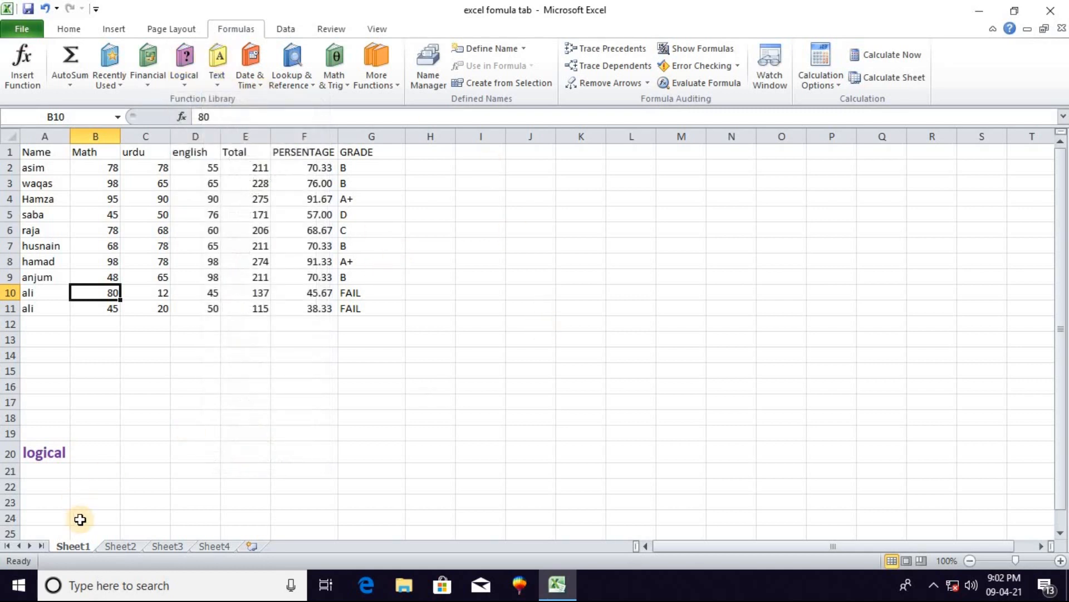
{"action": "left_click", "coordinate": [179, 551]}
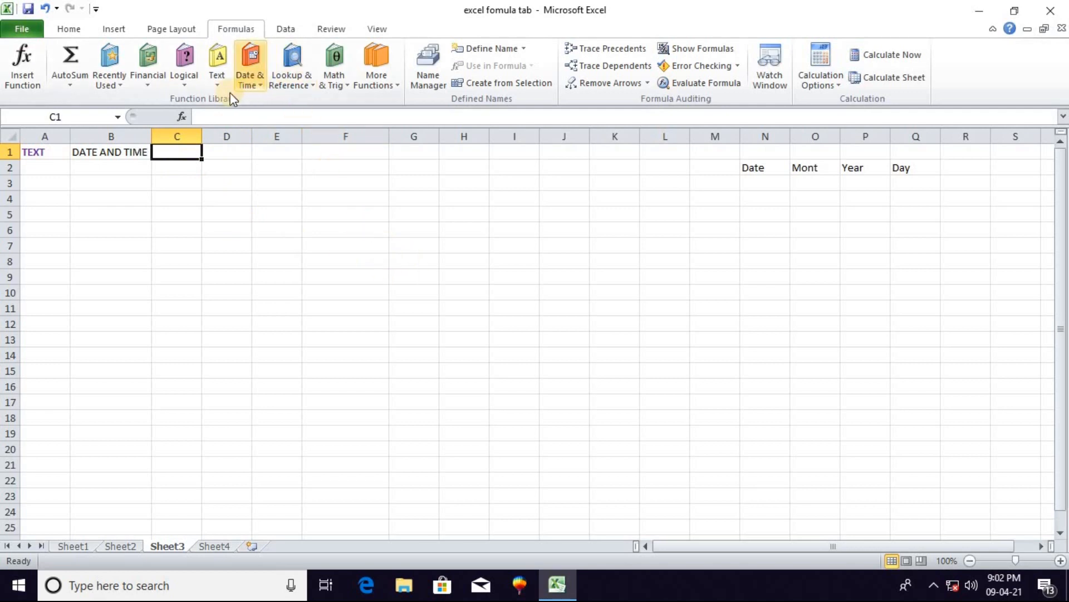
Enter the sample text "asim technical" in cell F6 of Sheet3
{"action": "left_click", "coordinate": [218, 83]}
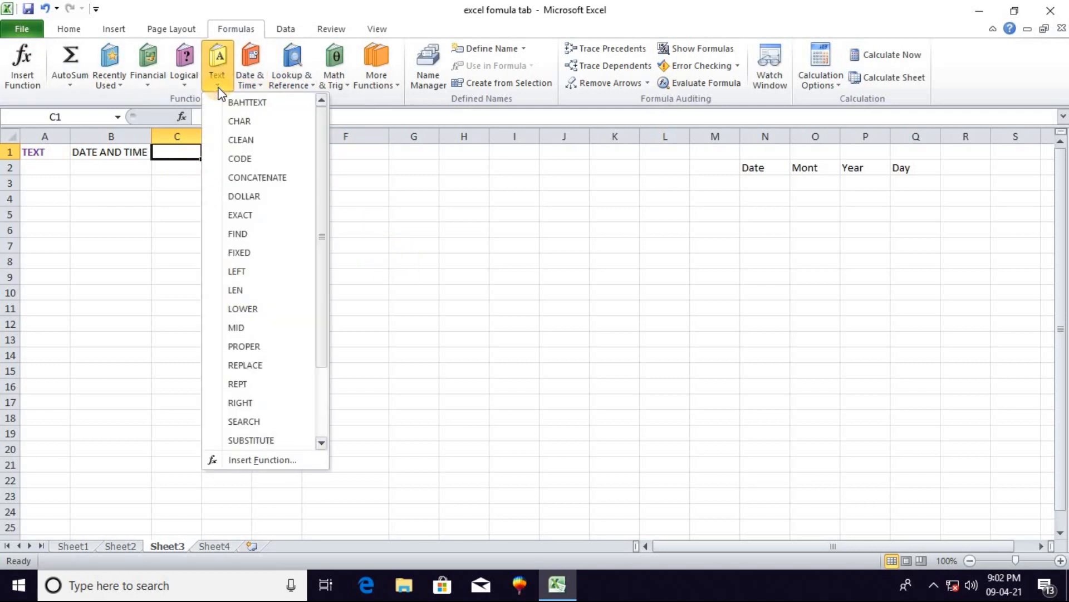
{"action": "left_click", "coordinate": [415, 234]}
{"action": "left_click", "coordinate": [416, 234]}
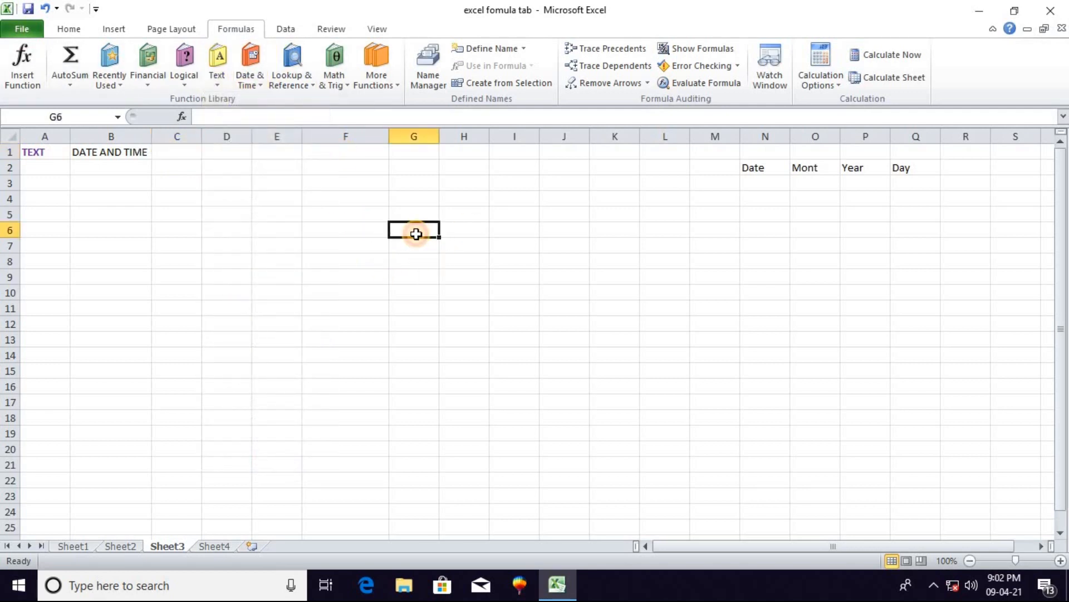
{"action": "left_click", "coordinate": [355, 236]}
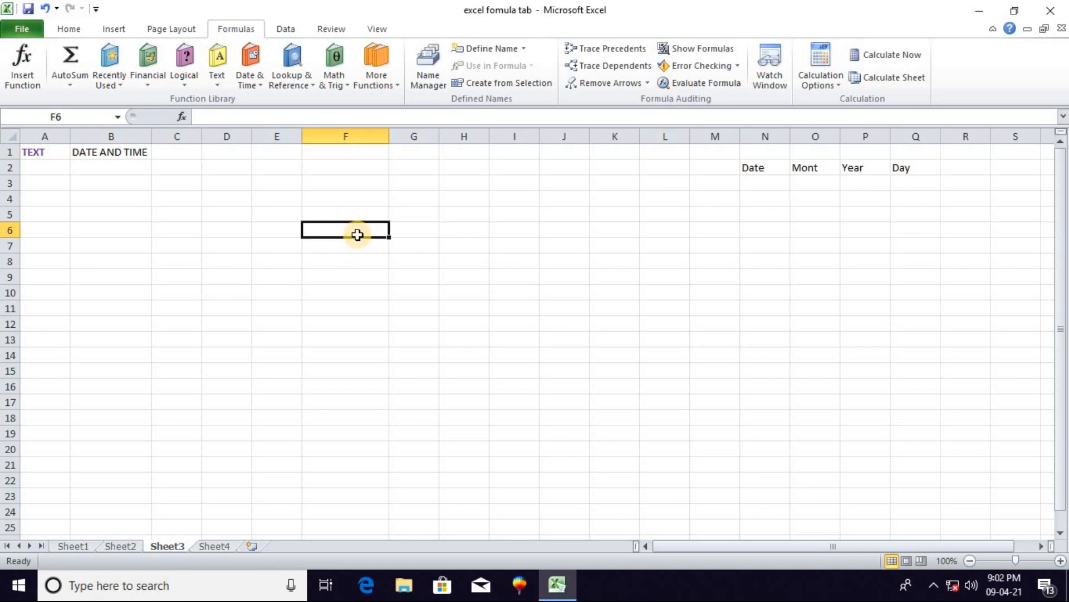
{"action": "type", "text": "asim technical"}
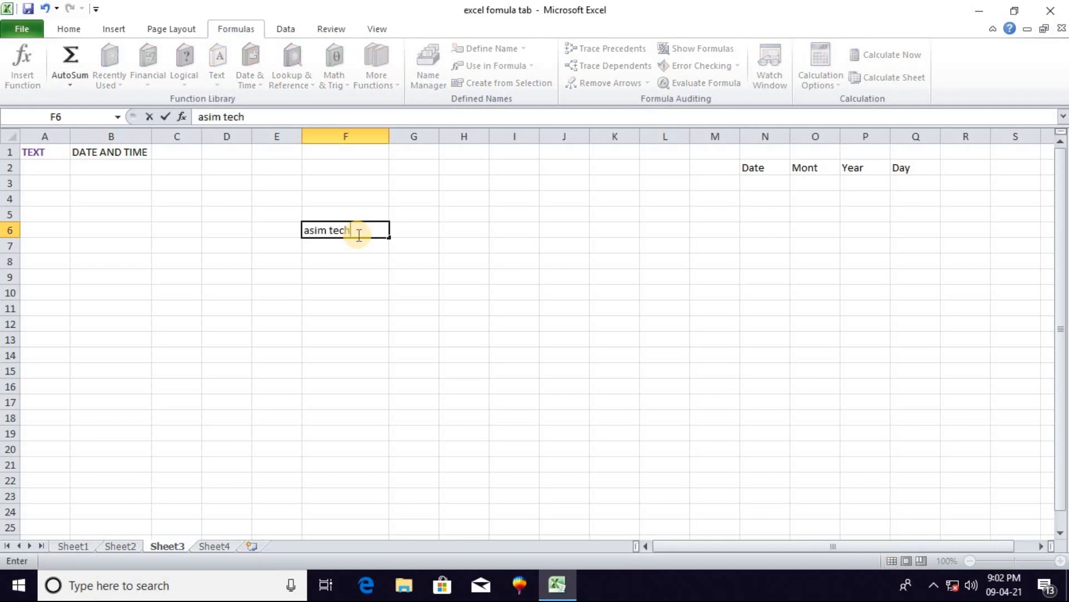
{"action": "left_click", "coordinate": [358, 246]}
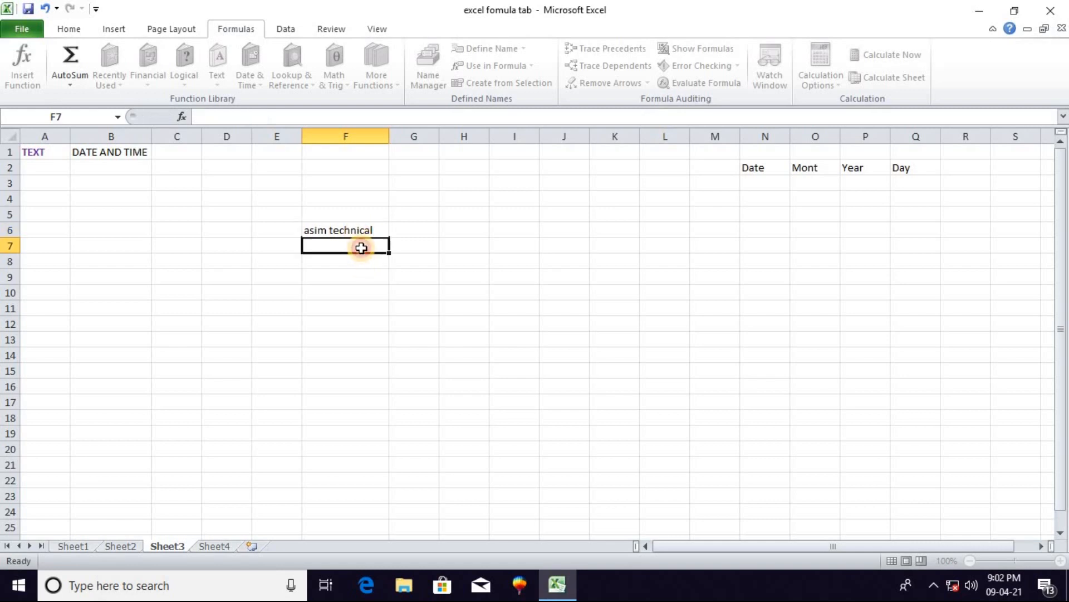
Convert the text of F6 to capital letters in cell F8 with the UPPER function
{"action": "left_click", "coordinate": [345, 263]}
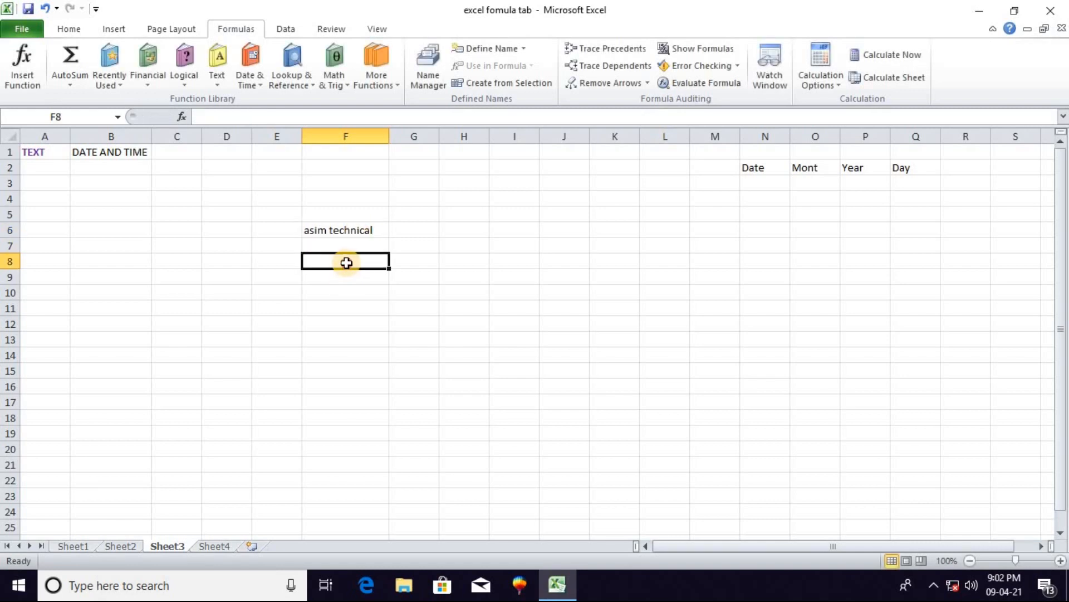
{"action": "left_click", "coordinate": [225, 87]}
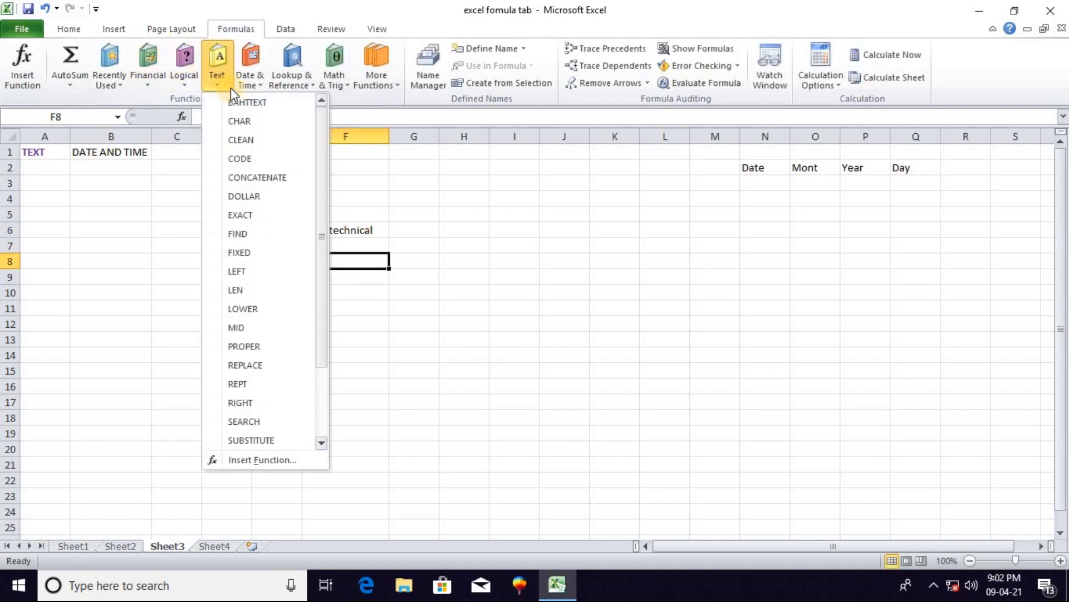
{"action": "left_click_drag", "start_coordinate": [317, 223], "coordinate": [318, 254]}
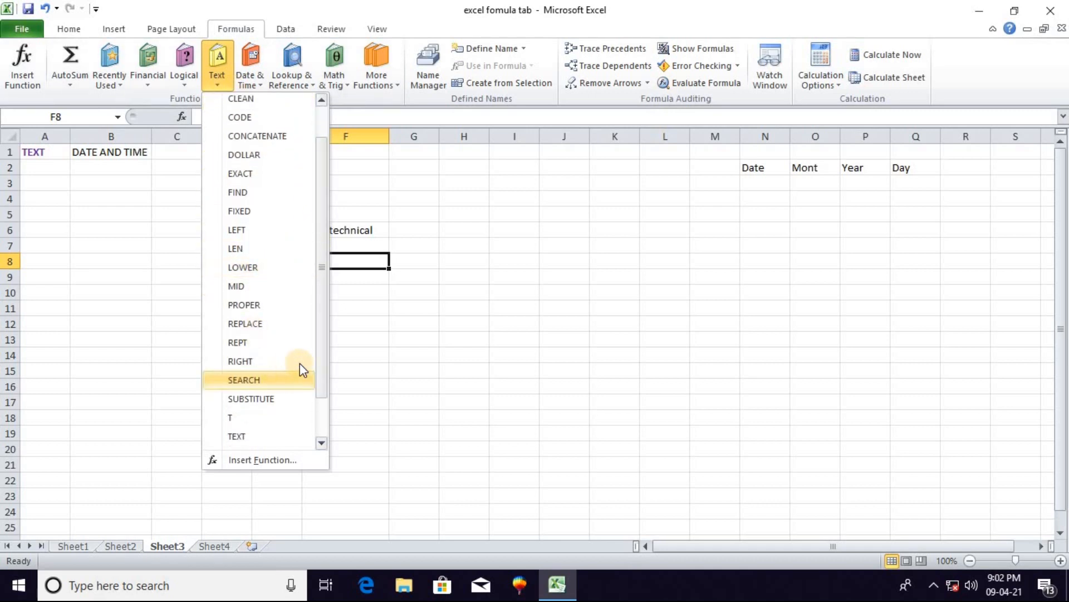
{"action": "left_click_drag", "start_coordinate": [321, 347], "coordinate": [326, 403]}
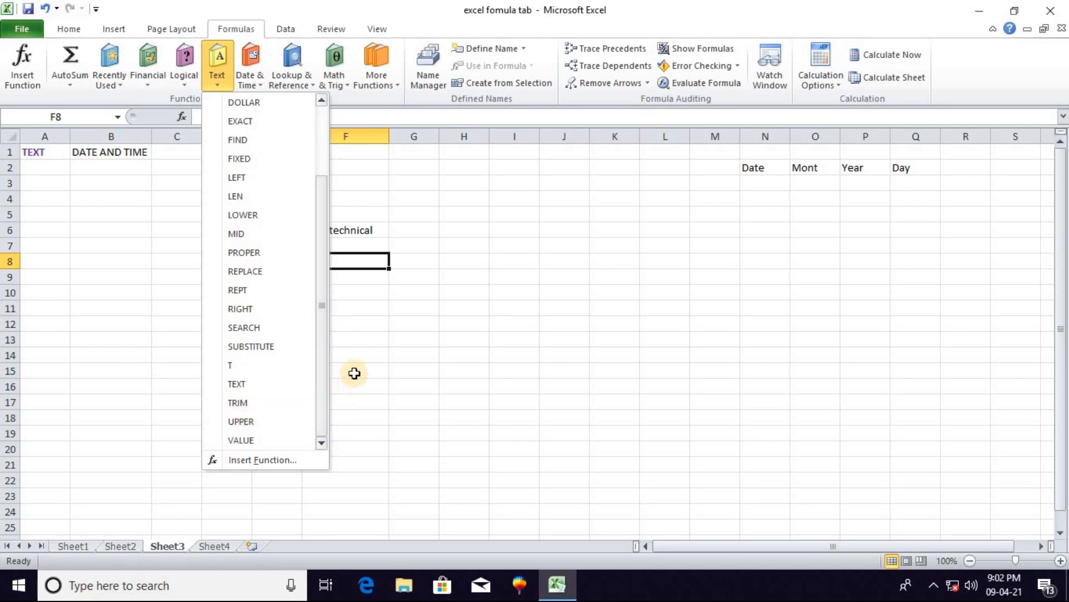
{"action": "left_click", "coordinate": [330, 261]}
{"action": "type", "text": "="}
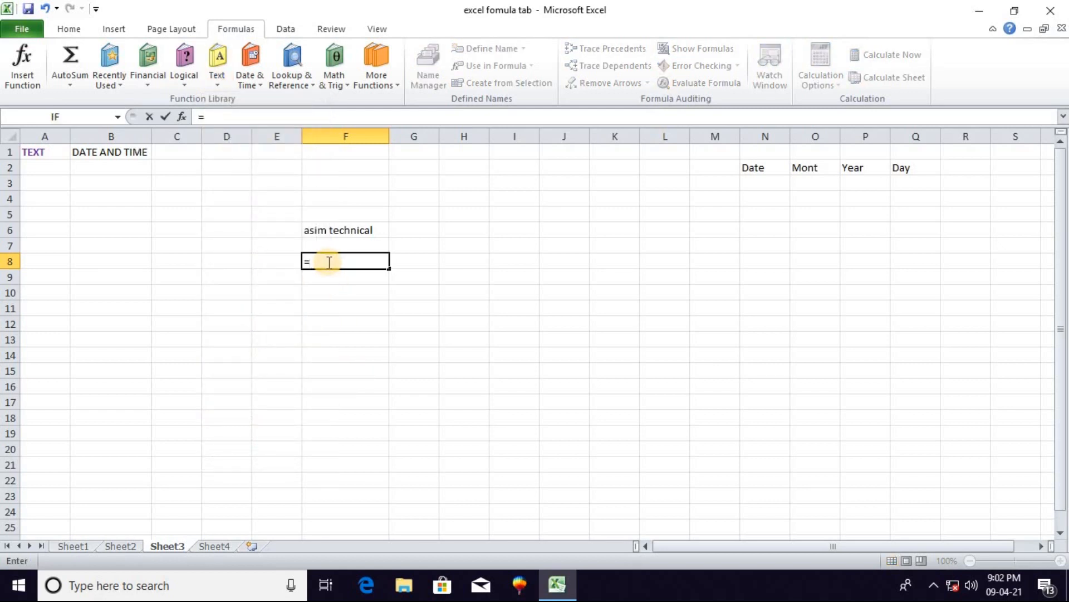
{"action": "type", "text": "upper"}
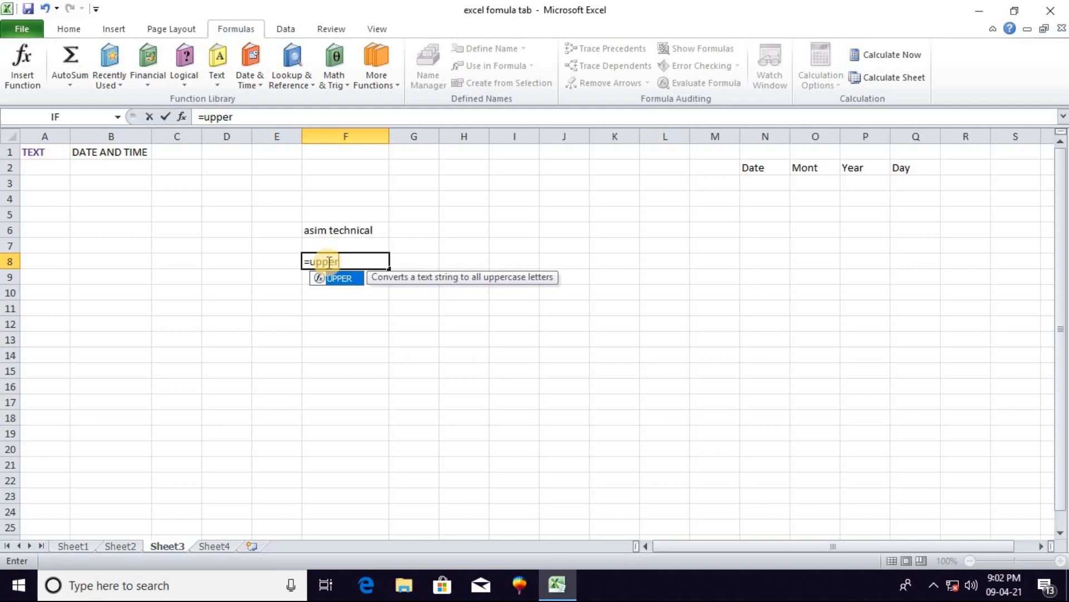
{"action": "key", "text": "Tab"}
{"action": "left_click", "coordinate": [341, 231]}
{"action": "type", "text": ")"}
{"action": "key", "text": "Return"}
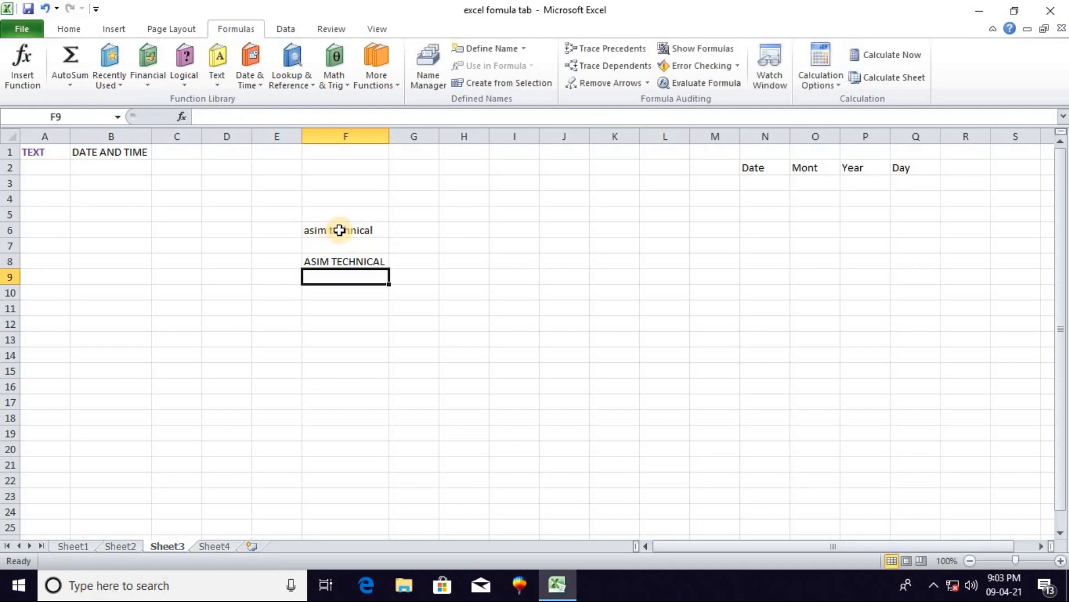
Convert the text of F8 to small letters in cell F10 with the LOWER function
{"action": "left_click", "coordinate": [340, 293]}
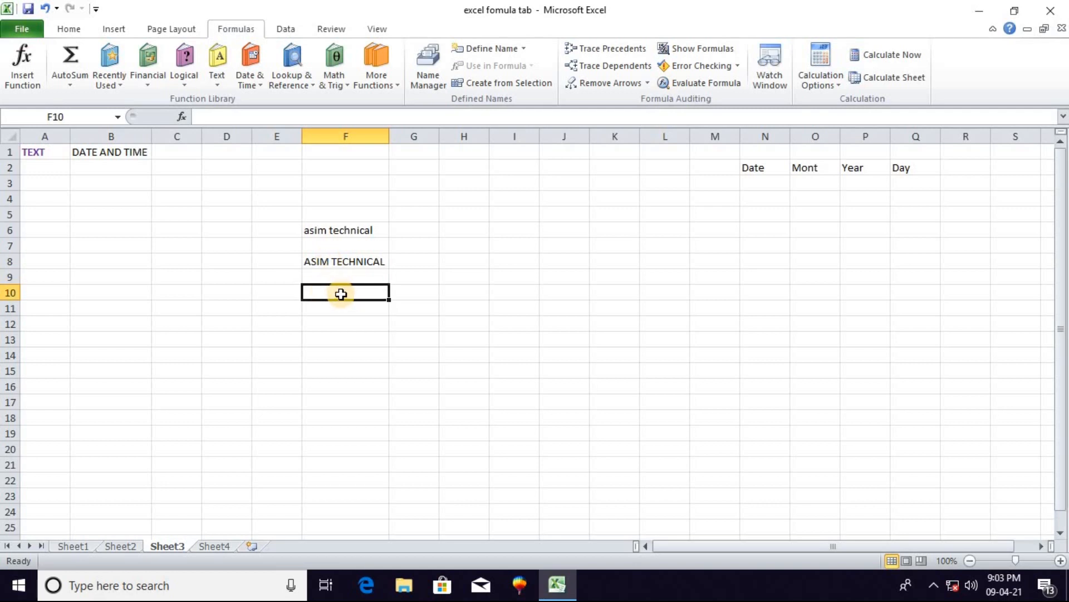
{"action": "type", "text": "=lower"}
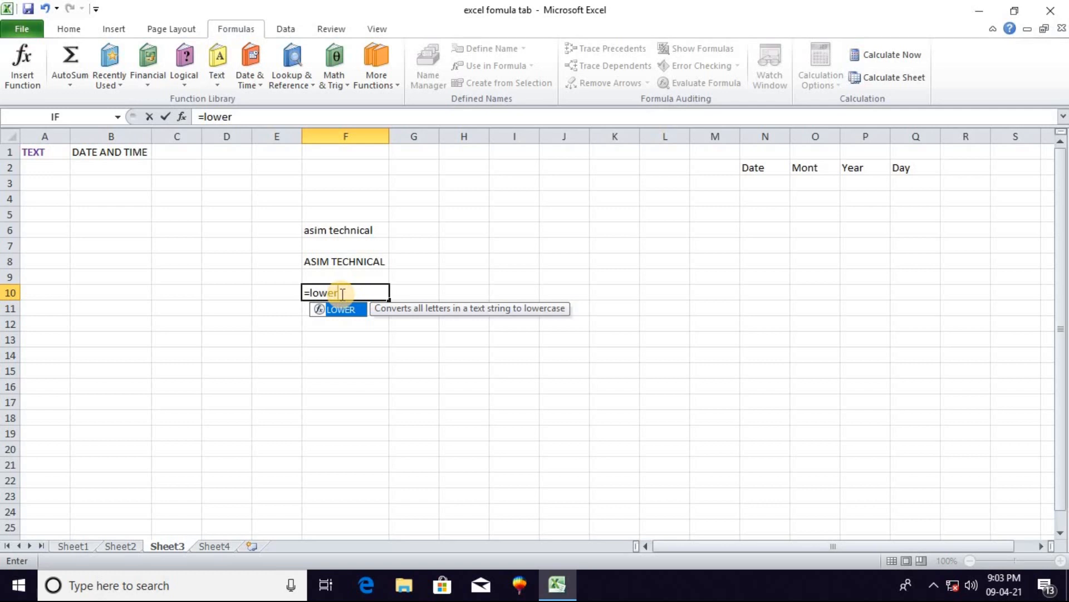
{"action": "key", "text": "Tab"}
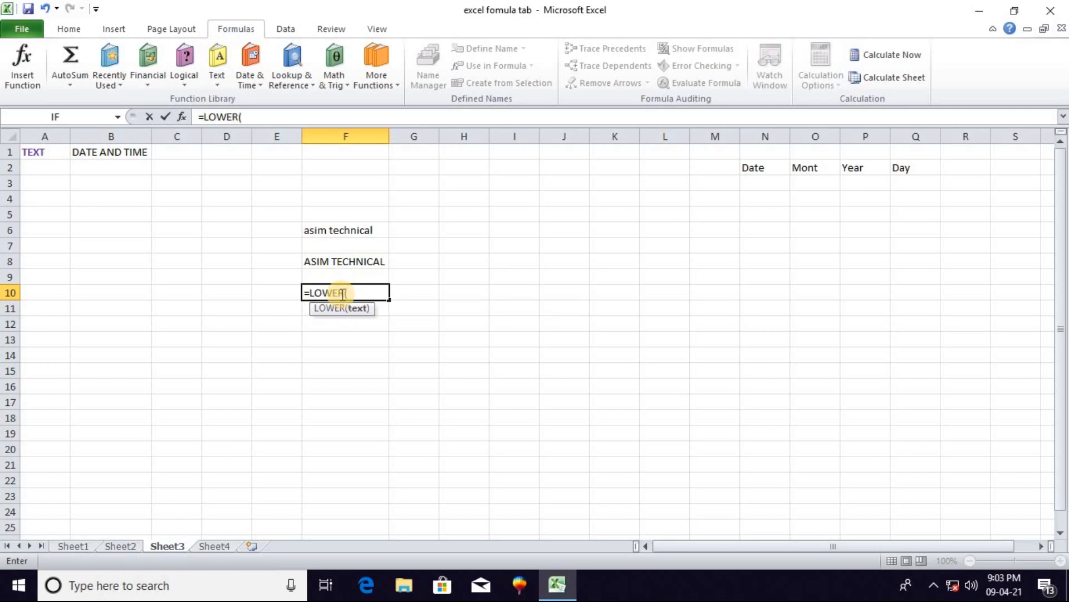
{"action": "left_click", "coordinate": [353, 262]}
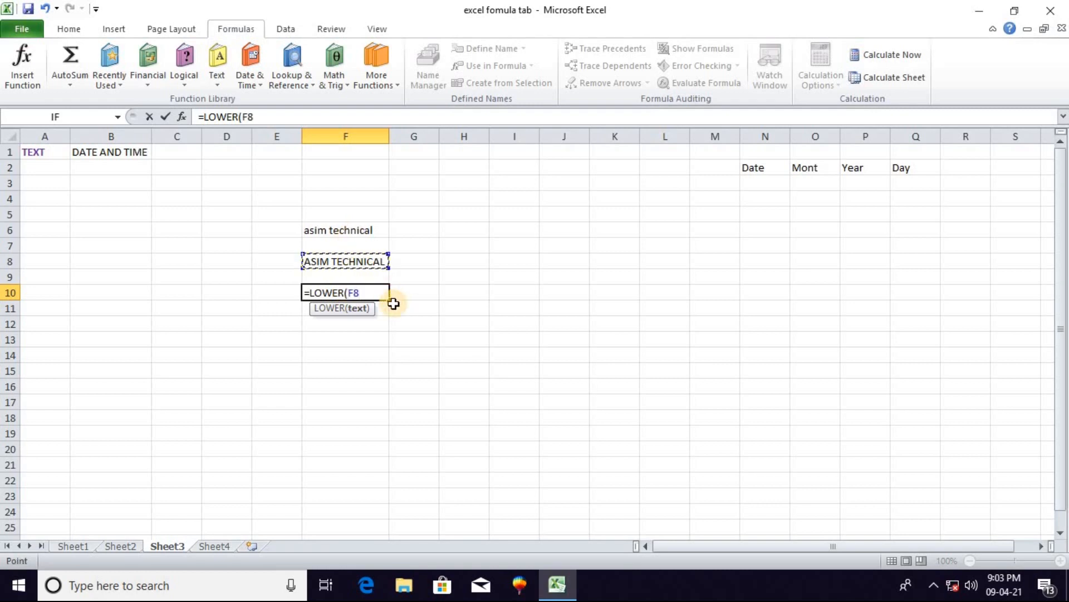
{"action": "key", "text": "Tab"}
{"action": "left_click", "coordinate": [337, 293]}
Capitalise the first letter of each word of F10 in cell F13 with the PROPER function
{"action": "left_click", "coordinate": [335, 334]}
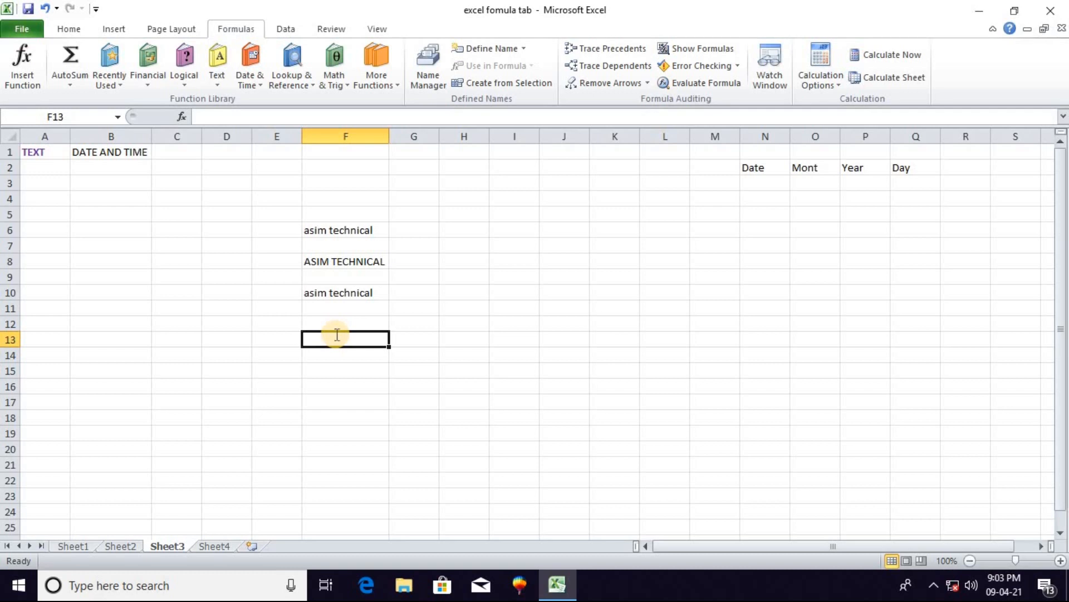
{"action": "type", "text": "=proper"}
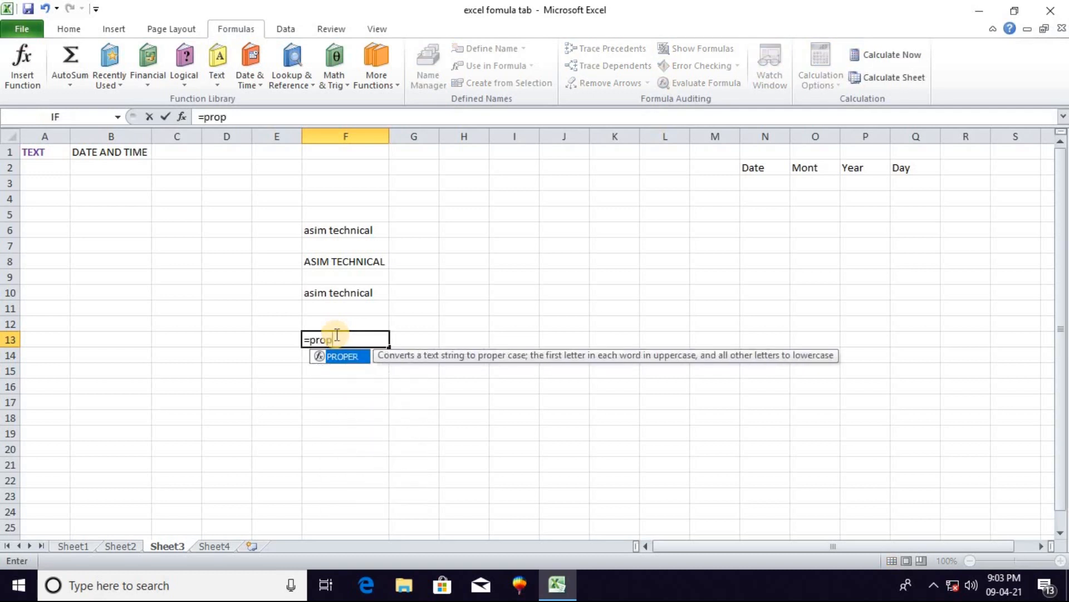
{"action": "key", "text": "Tab"}
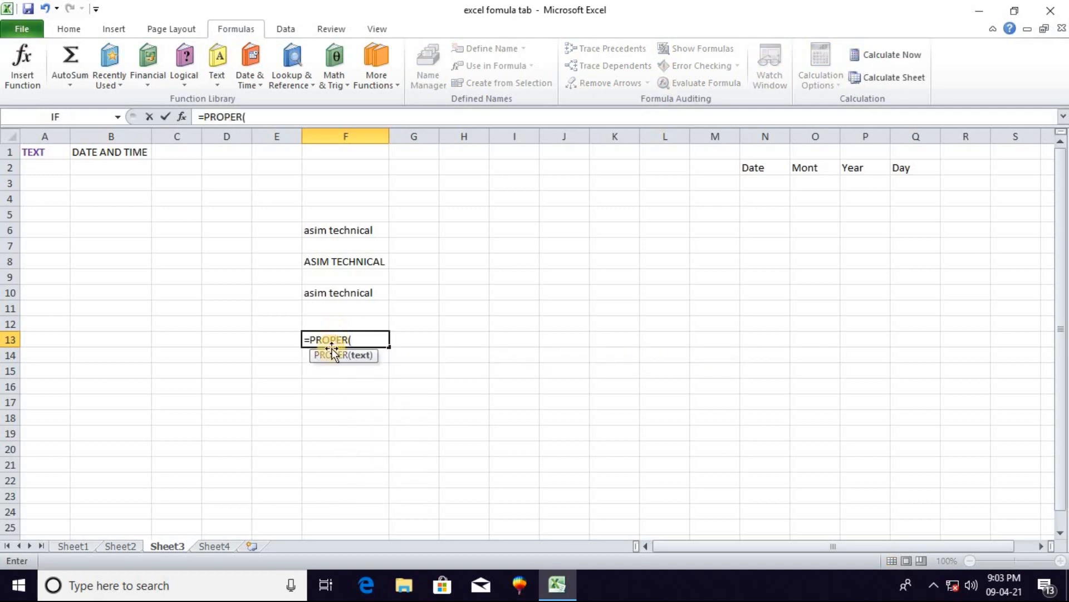
{"action": "left_click", "coordinate": [327, 294]}
{"action": "key", "text": "Tab"}
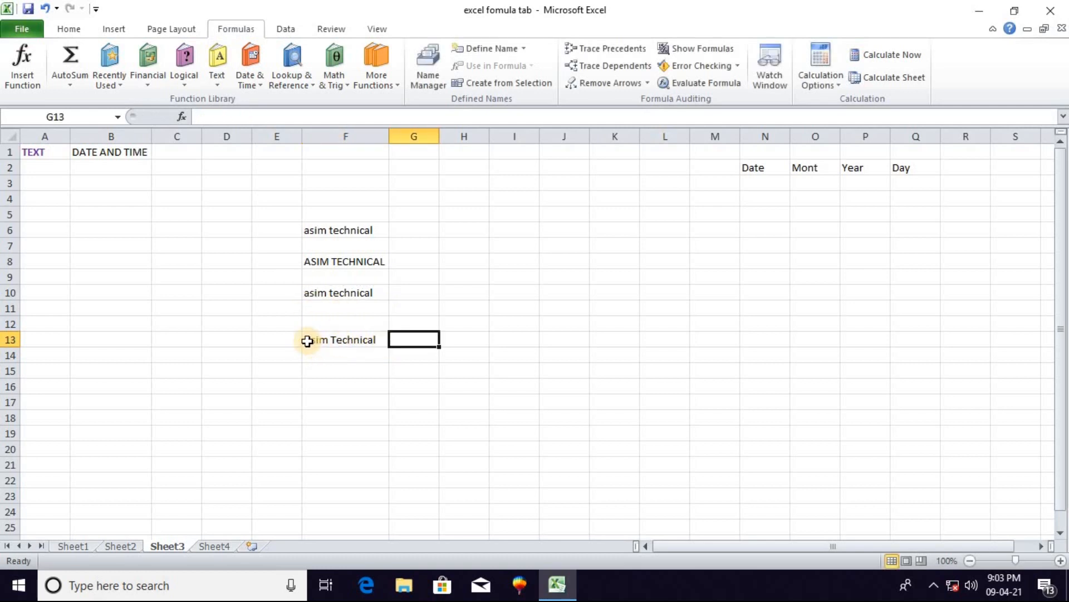
{"action": "left_click", "coordinate": [346, 338]}
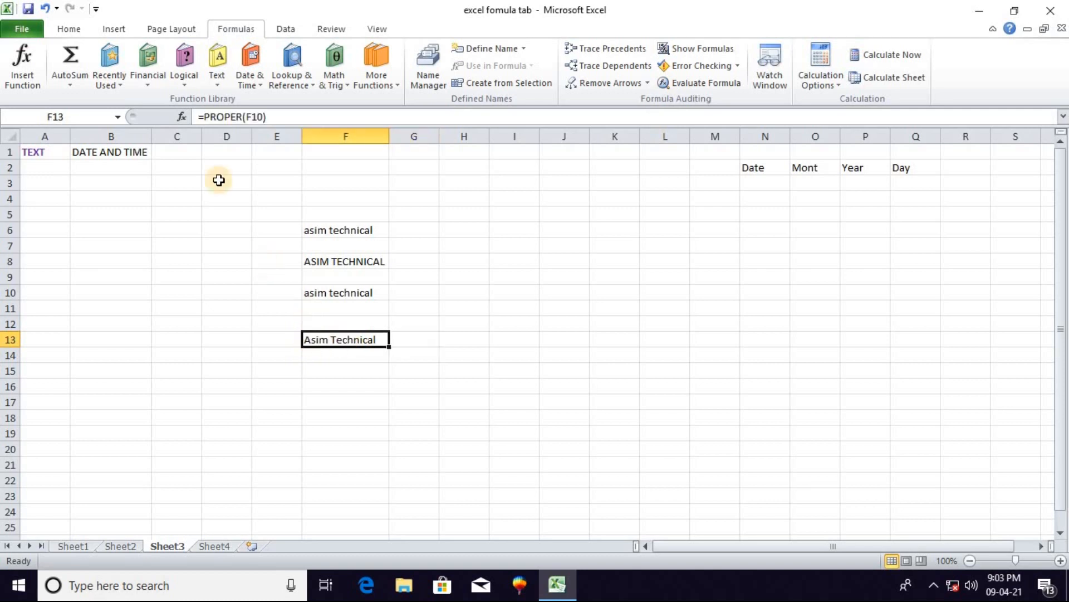
{"action": "left_click", "coordinate": [214, 88]}
{"action": "left_click", "coordinate": [322, 217]}
{"action": "left_click_drag", "start_coordinate": [322, 218], "coordinate": [325, 288]}
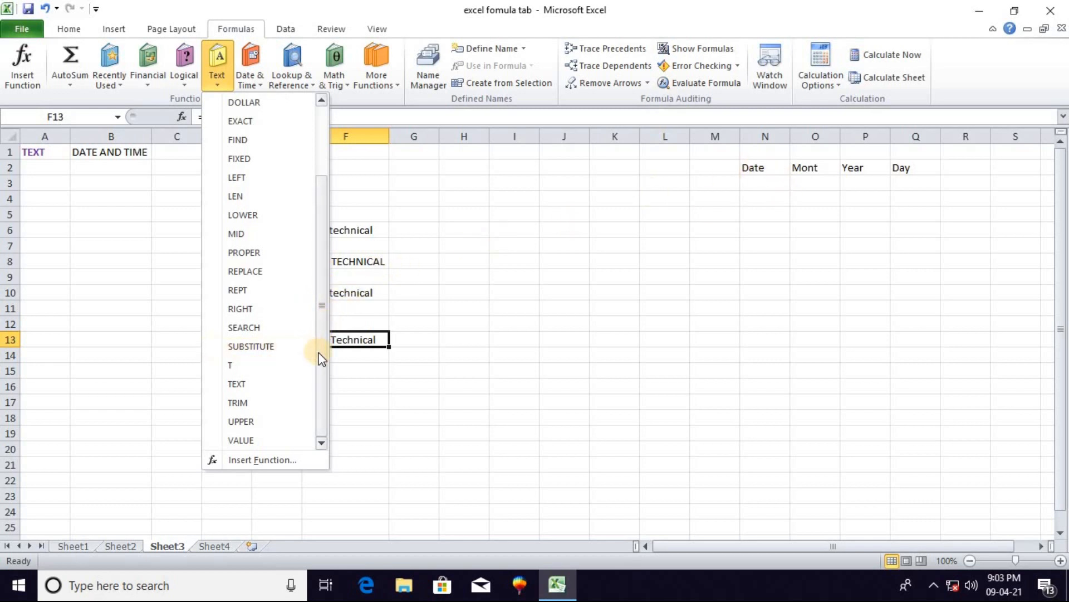
{"action": "left_click_drag", "start_coordinate": [319, 350], "coordinate": [312, 223]}
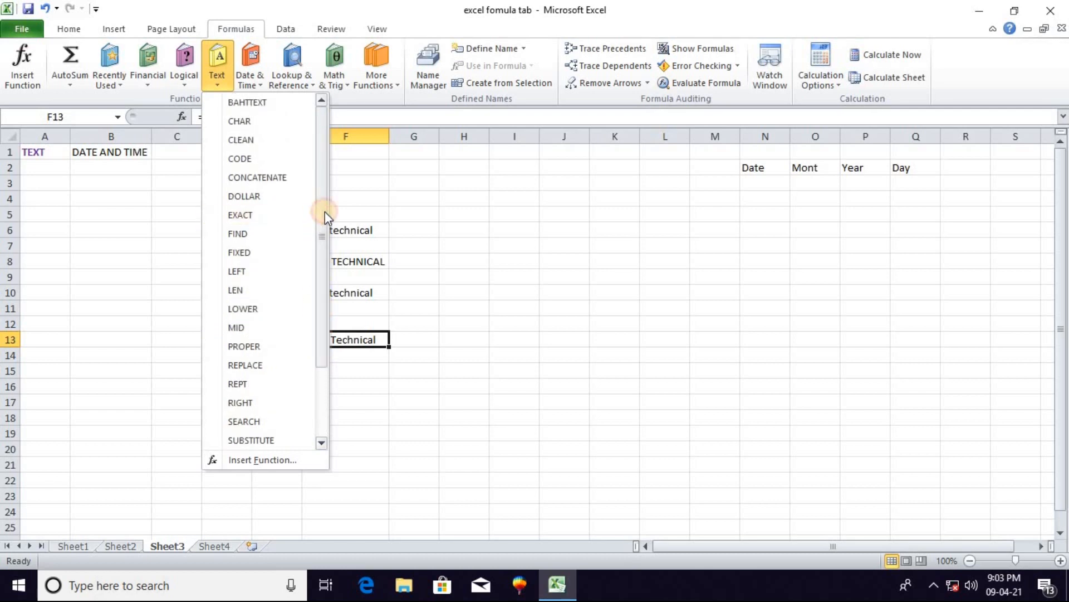
{"action": "left_click", "coordinate": [639, 226]}
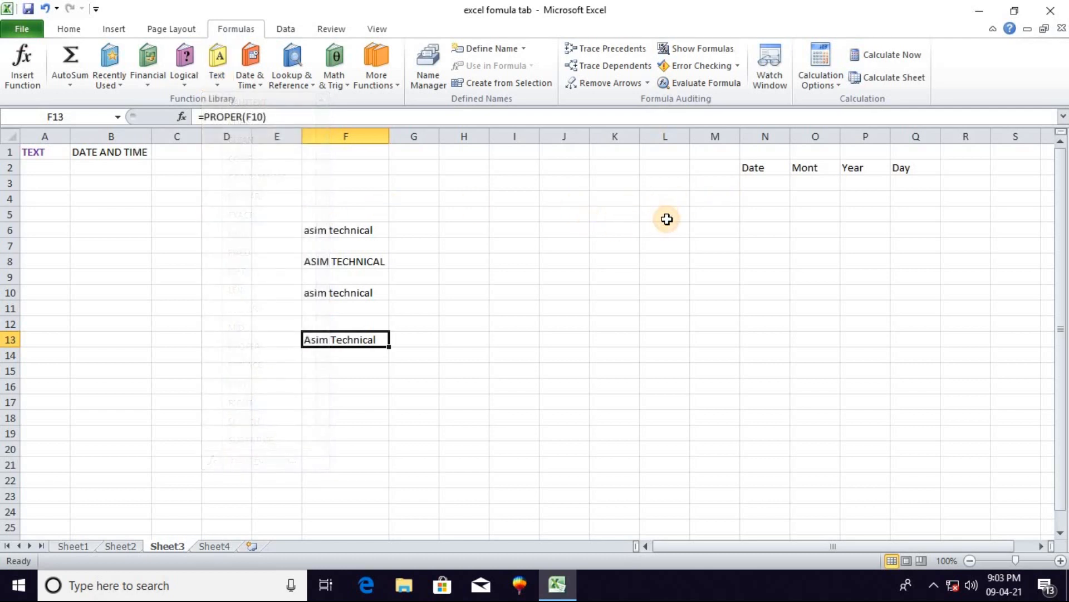
Enter the date 20/5/2020 in cell J10
{"action": "left_click", "coordinate": [576, 290]}
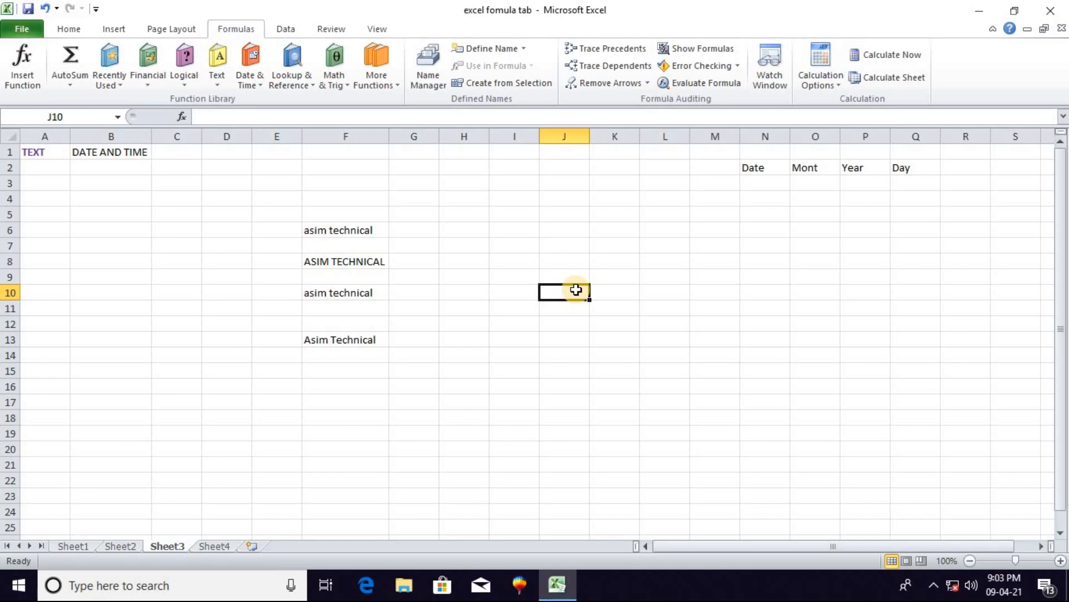
{"action": "type", "text": "20/"}
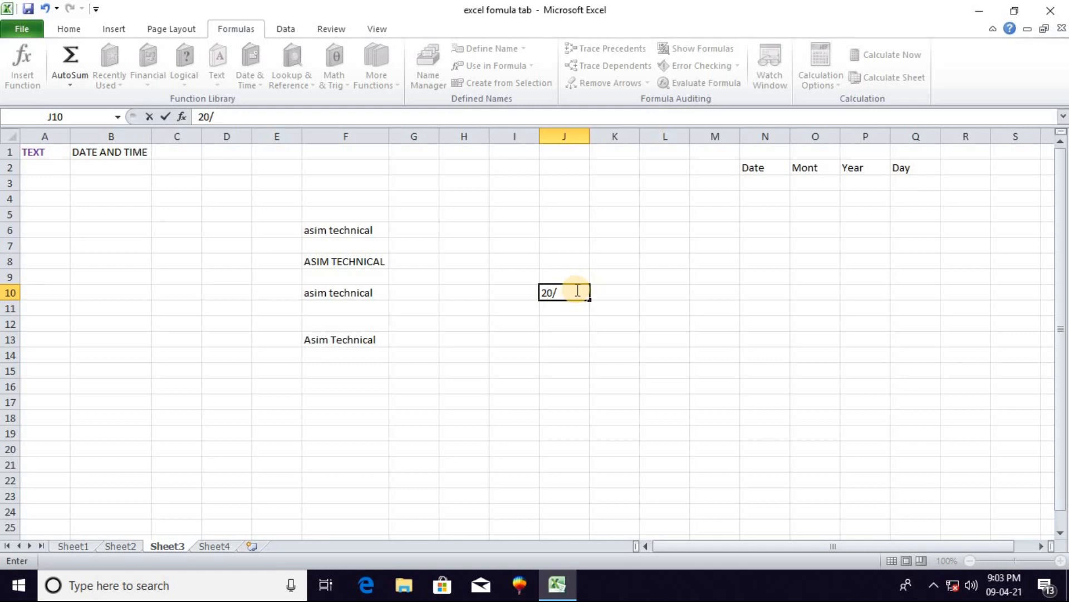
{"action": "type", "text": "5/2020"}
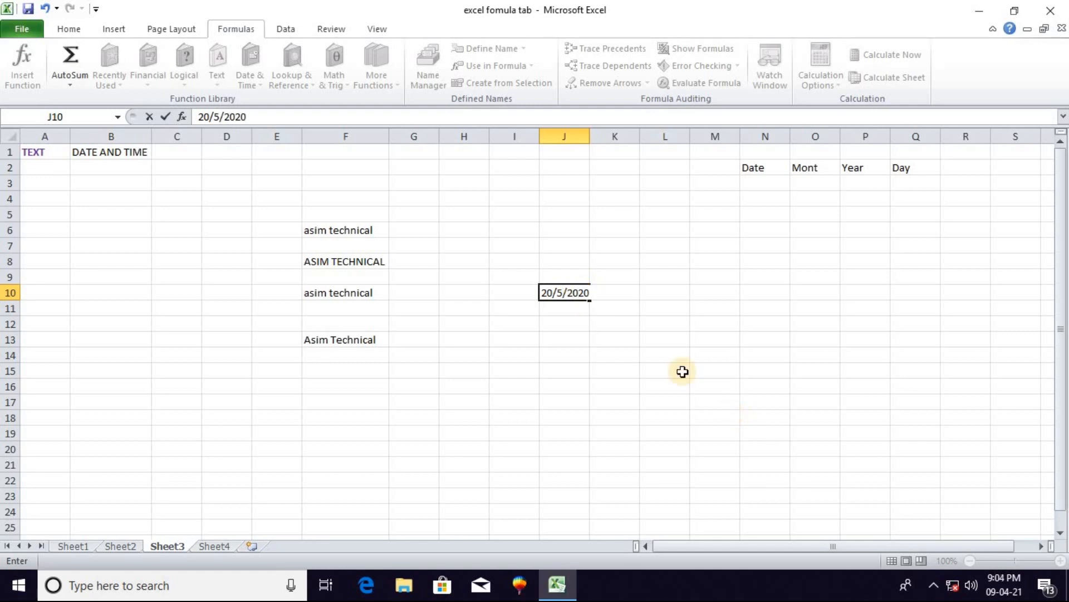
{"action": "left_click", "coordinate": [672, 351]}
Extract the day number from the date in J10 into N3, under Date, using the TEXT function with the format "DD"
{"action": "left_click", "coordinate": [758, 183]}
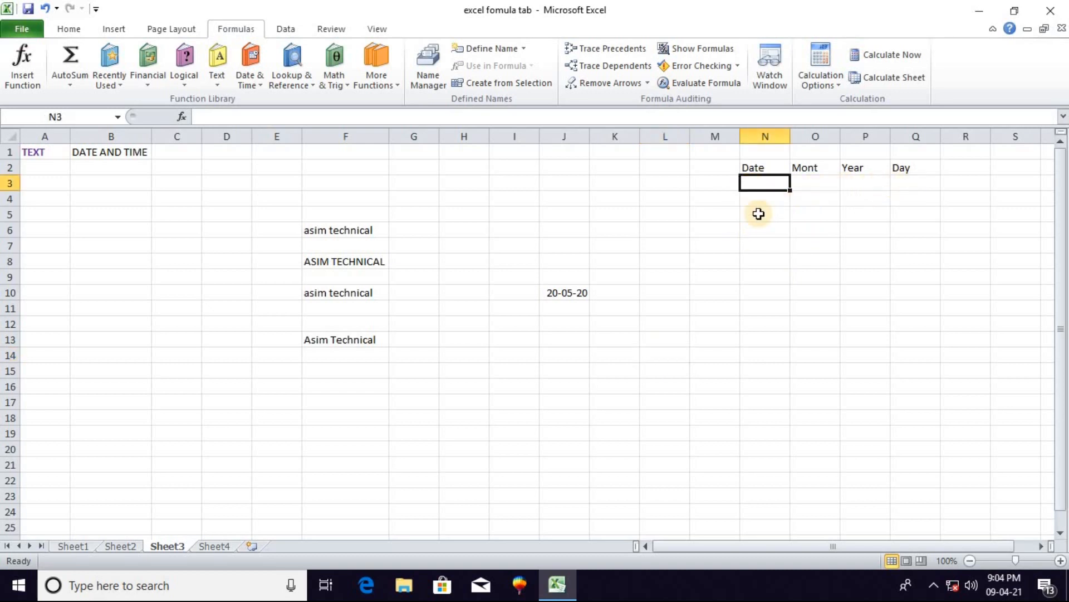
{"action": "left_click", "coordinate": [764, 197]}
{"action": "left_click", "coordinate": [761, 184]}
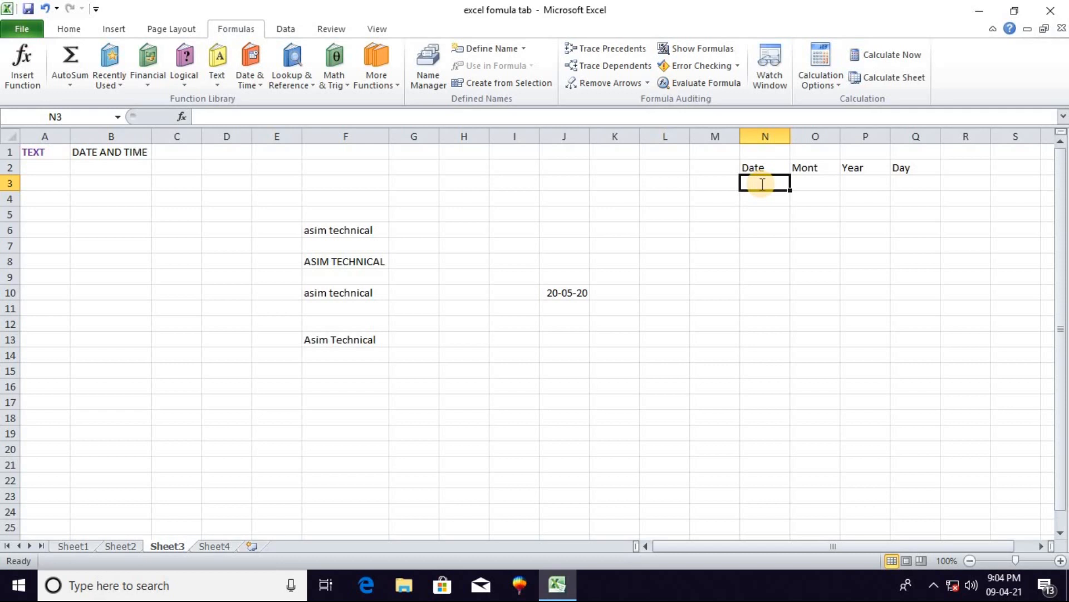
{"action": "type", "text": "=text"}
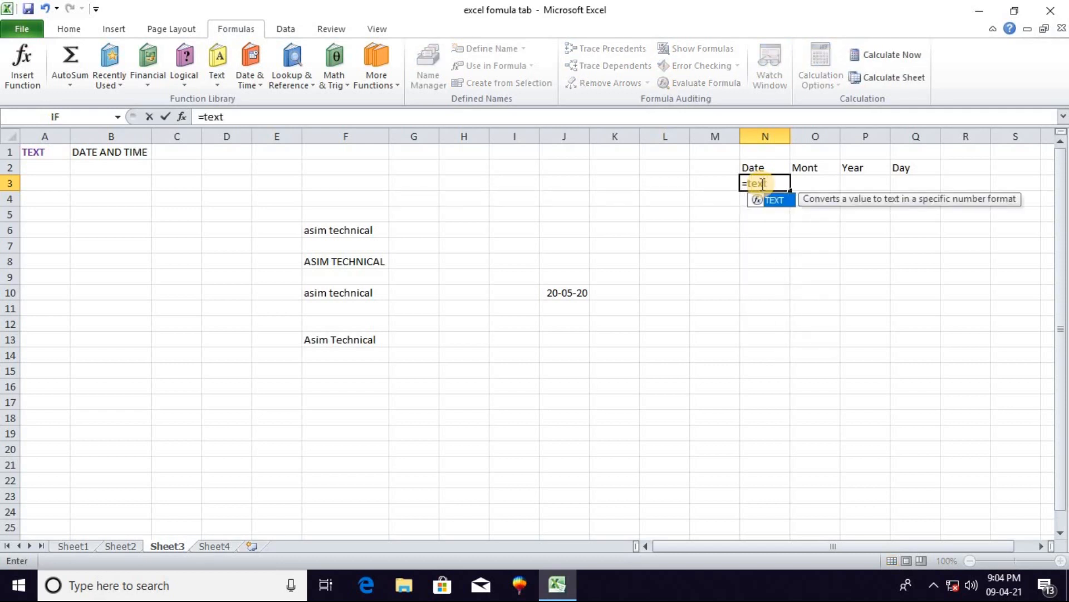
{"action": "key", "text": "Tab"}
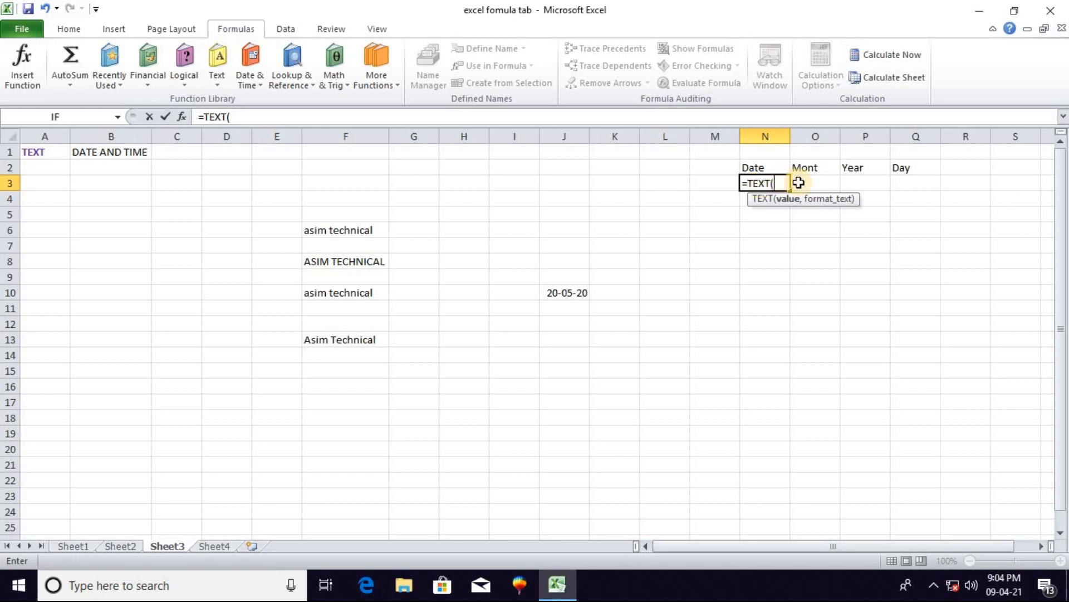
{"action": "left_click", "coordinate": [571, 294]}
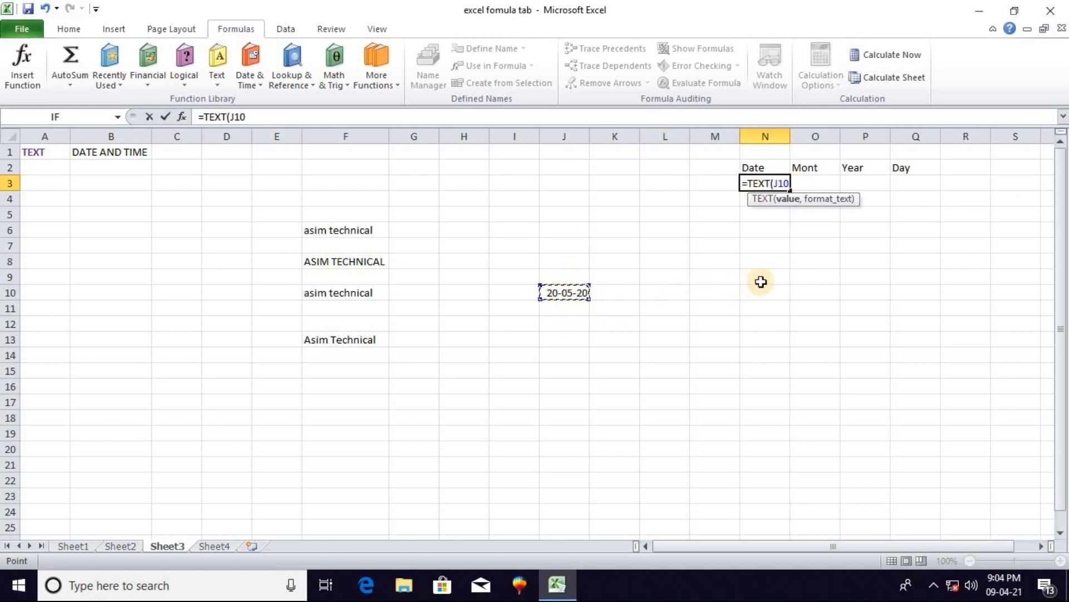
{"action": "type", "text": ","}
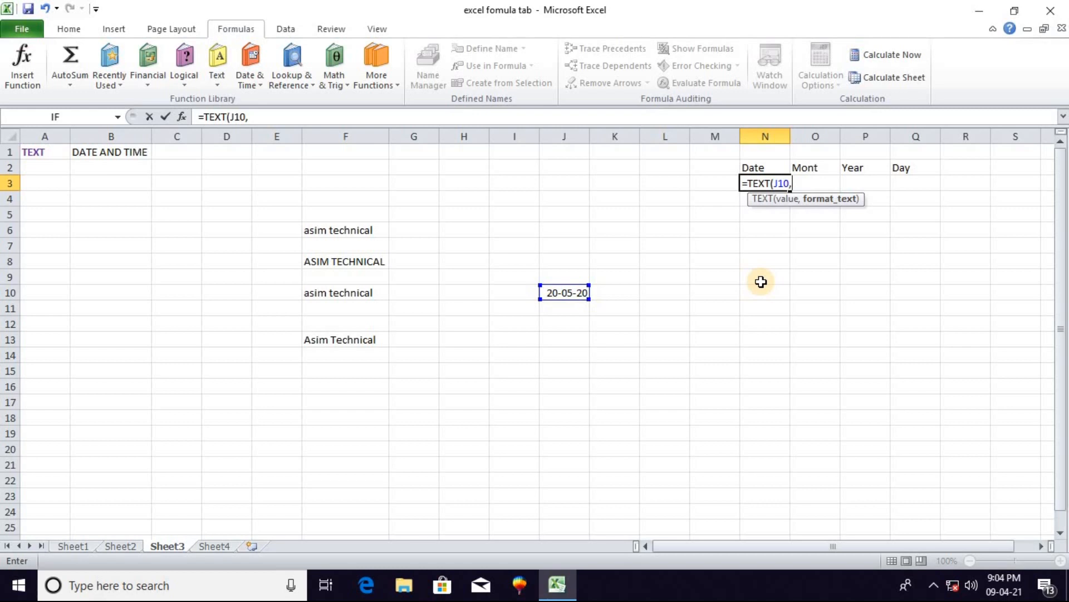
{"action": "type", "text": ":"}
{"action": "key", "text": "BackSpace"}
{"action": "type", "text": "\"DD"}
{"action": "key", "text": "Tab"}
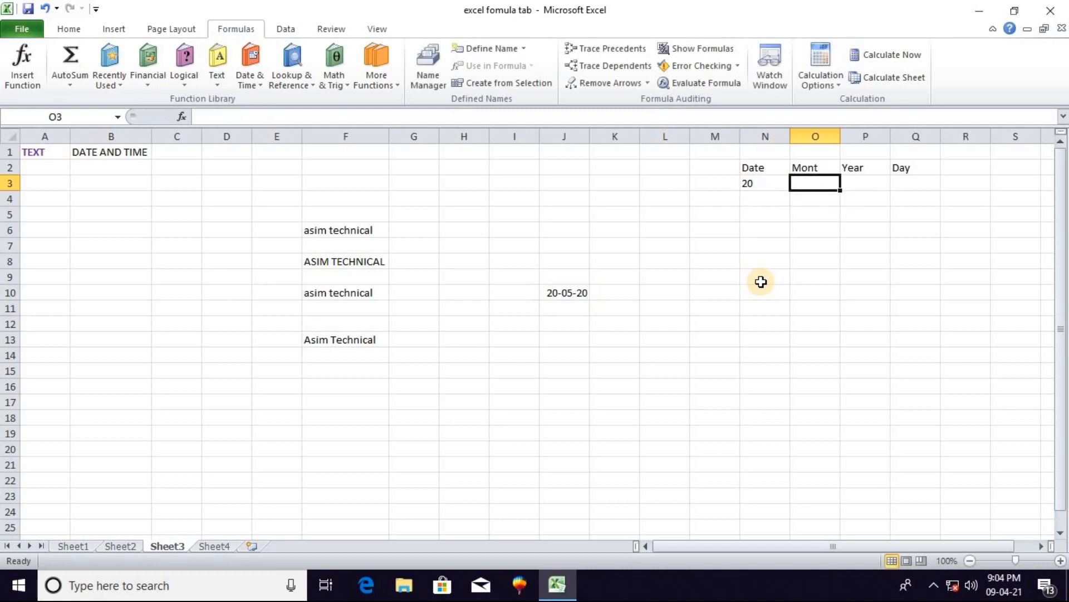
{"action": "left_click", "coordinate": [752, 181]}
{"action": "left_click", "coordinate": [802, 182]}
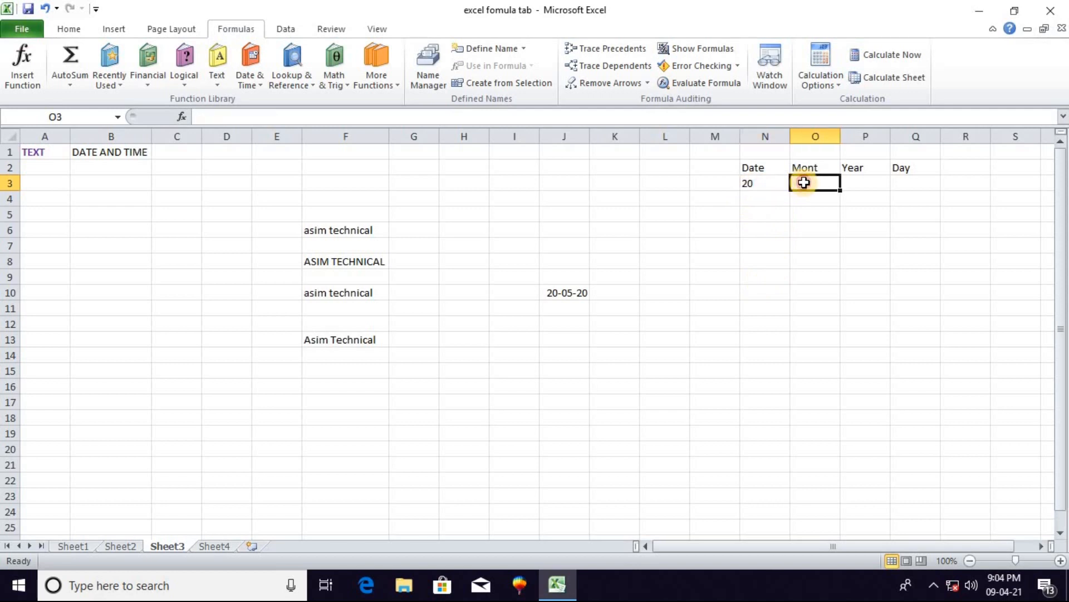
Extract the month number from the date in J10 into O3 using the TEXT function with the format "MM"
{"action": "type", "text": "=text"}
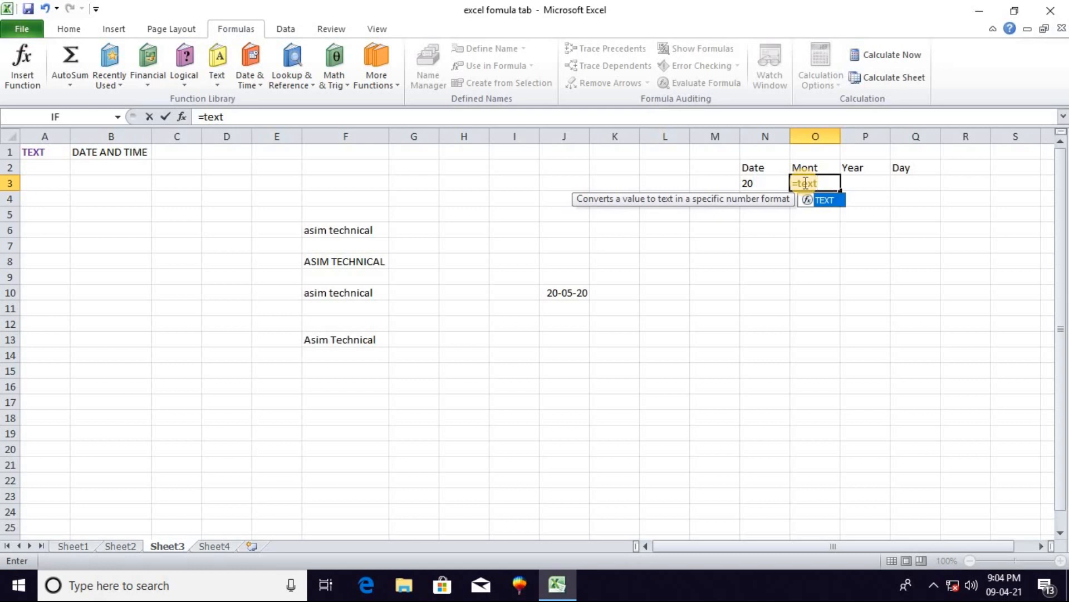
{"action": "key", "text": "Tab"}
{"action": "left_click", "coordinate": [567, 292]}
{"action": "type", "text": ","}
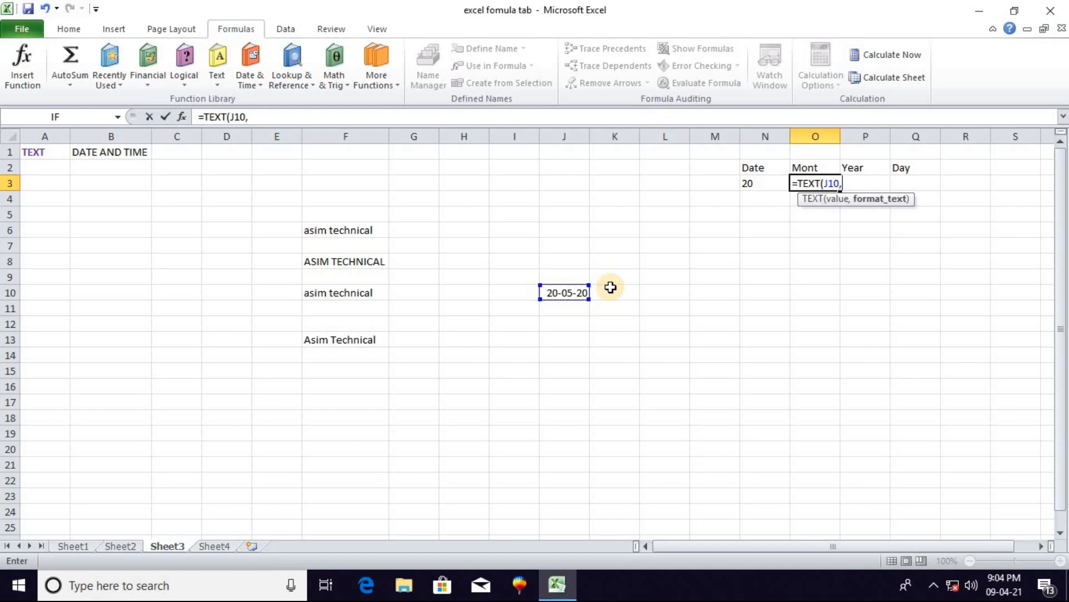
{"action": "type", "text": "\"MM\""}
{"action": "key", "text": "Tab"}
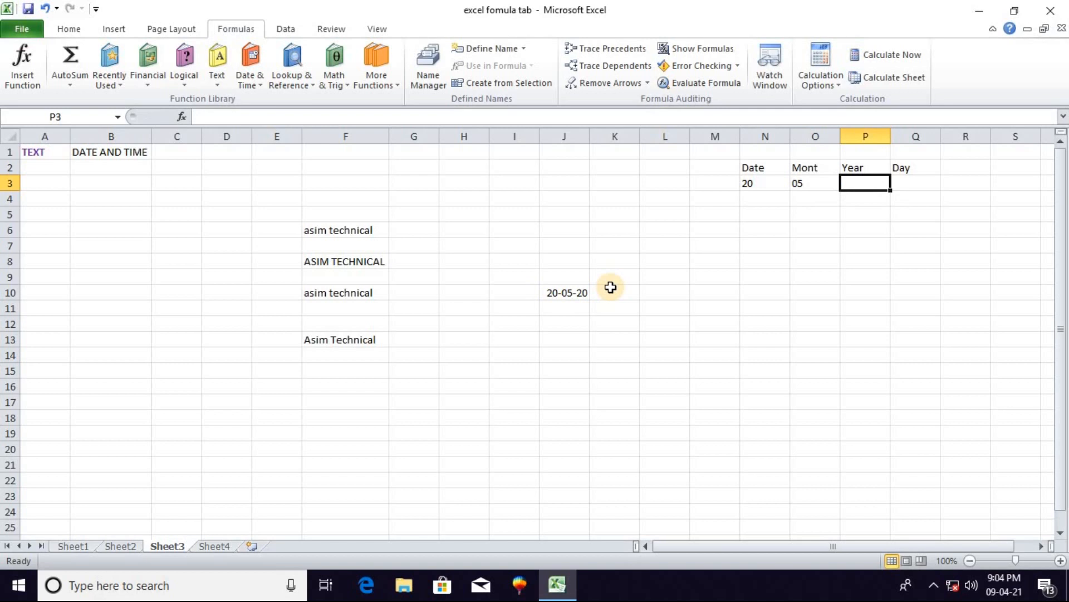
Extract the two-digit year from the date in J10 into P3 using the TEXT function with the format "yy"
{"action": "type", "text": "=text"}
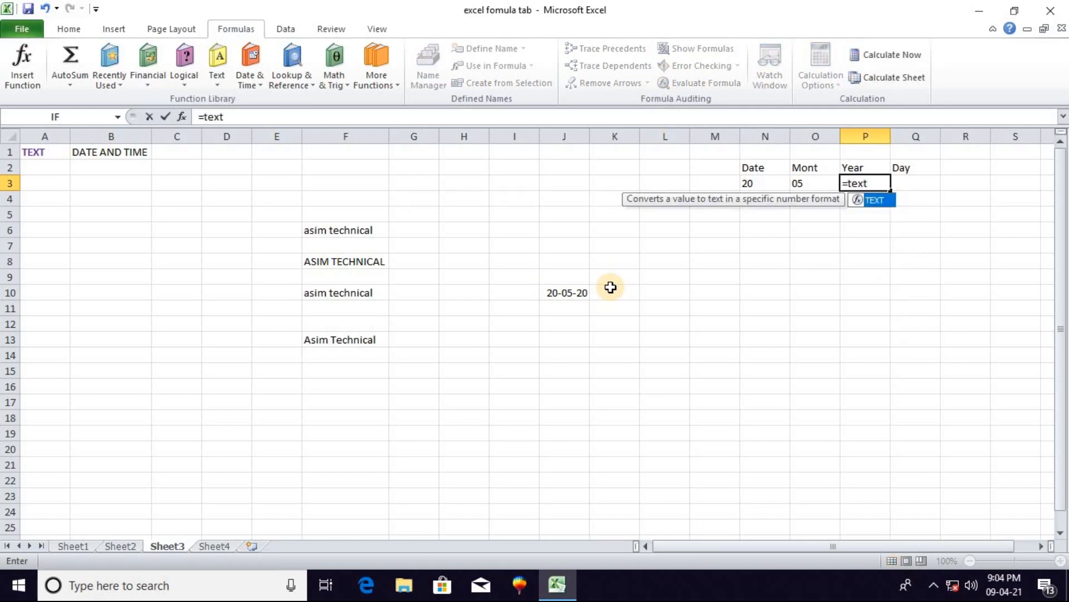
{"action": "key", "text": "Tab"}
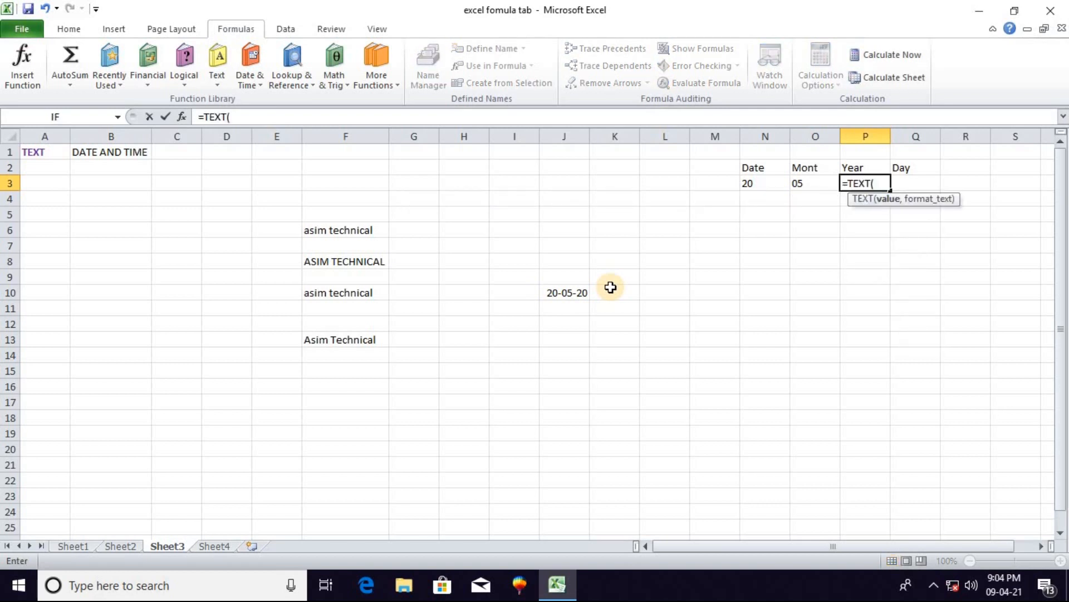
{"action": "left_click", "coordinate": [566, 292]}
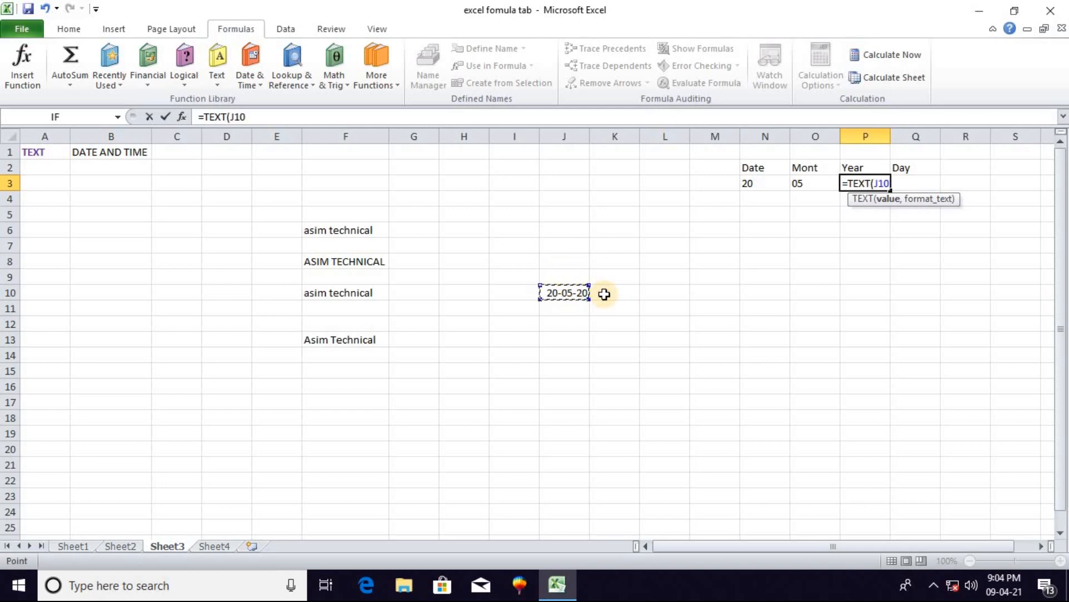
{"action": "type", "text": ",\""}
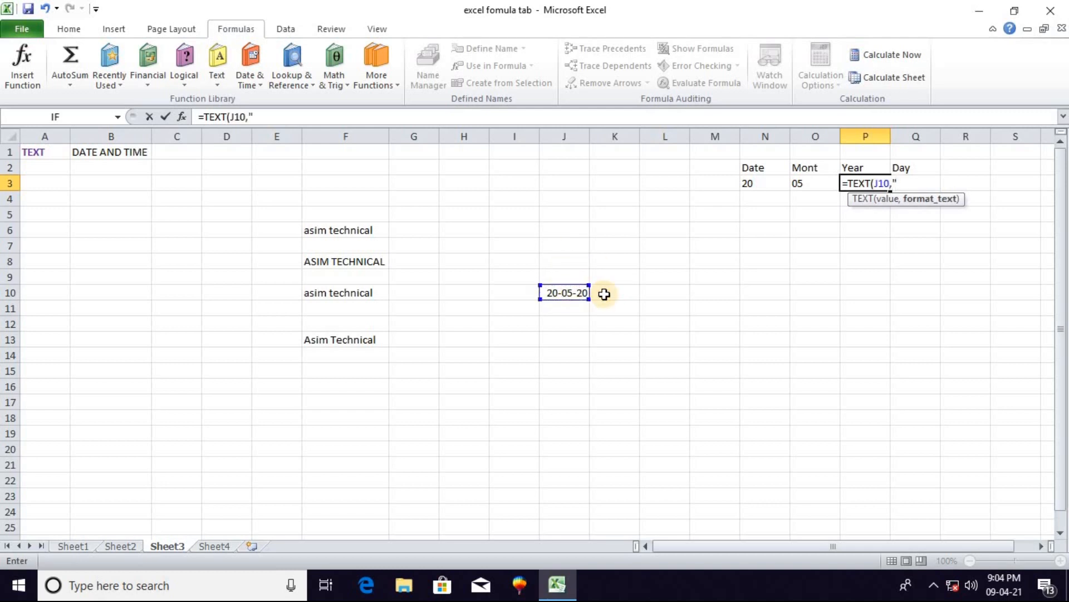
{"action": "type", "text": "yy\""}
{"action": "key", "text": "Tab"}
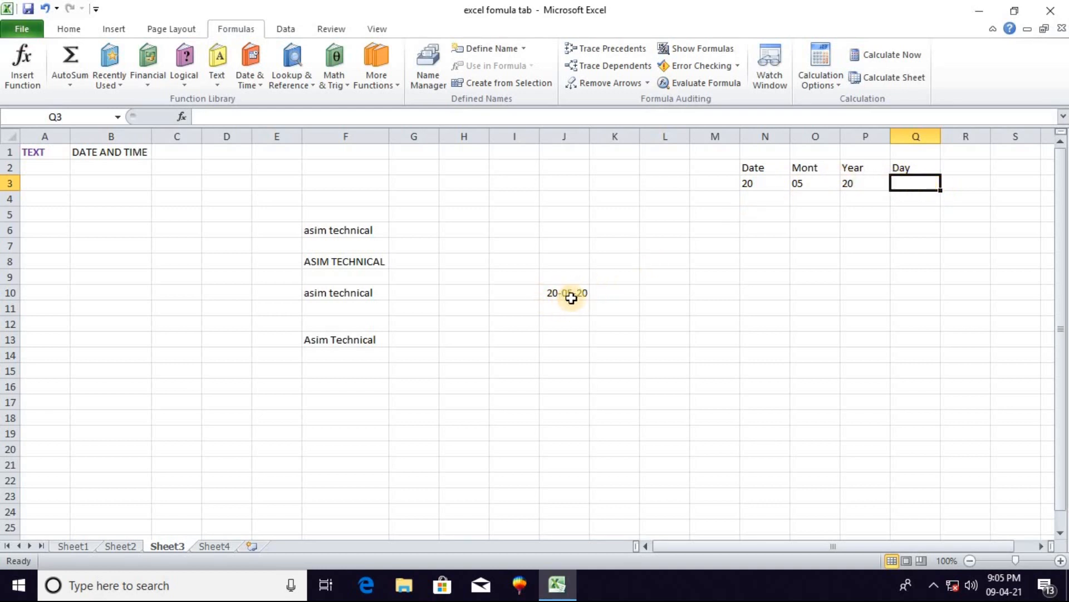
Extract the abbreviated weekday name from J10 into Q3, under Day, using the TEXT function with the format "DDD"
{"action": "left_click", "coordinate": [906, 212]}
{"action": "left_click", "coordinate": [909, 185]}
{"action": "type", "text": "=text"}
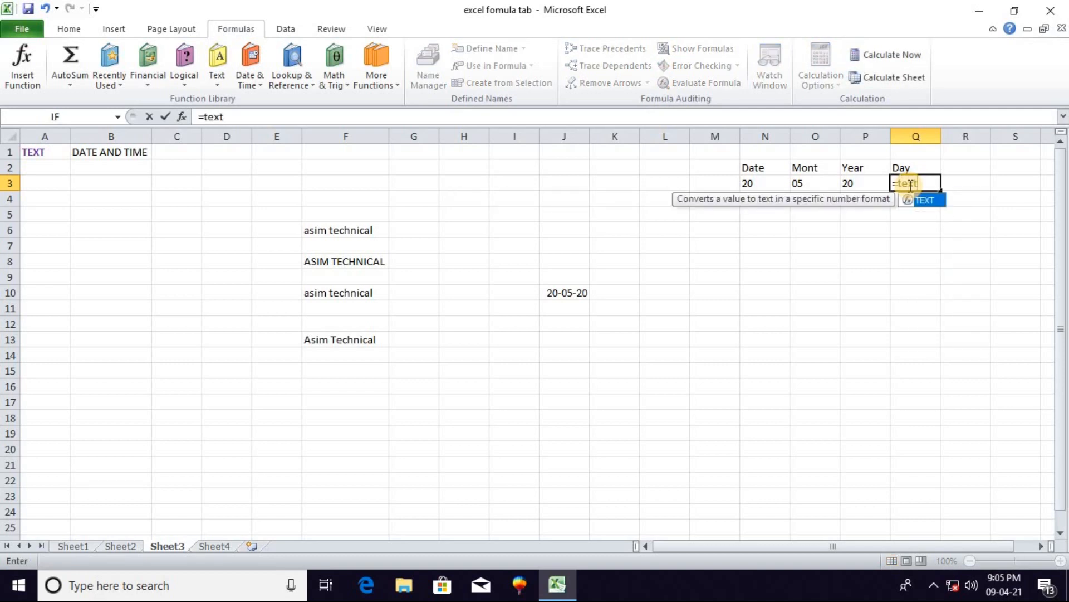
{"action": "key", "text": "Tab"}
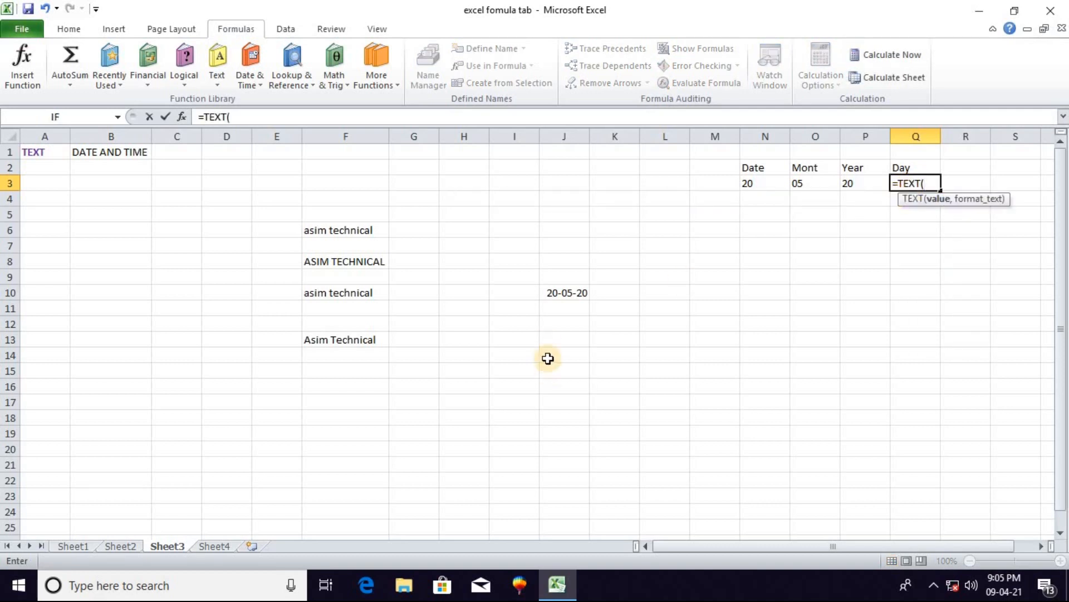
{"action": "left_click", "coordinate": [563, 292]}
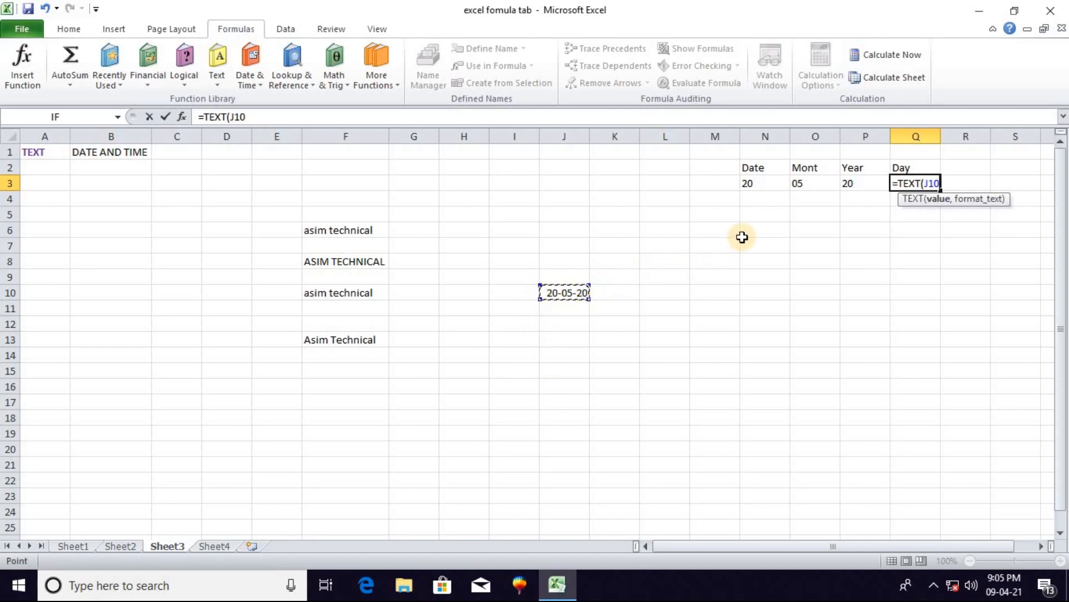
{"action": "type", "text": ","}
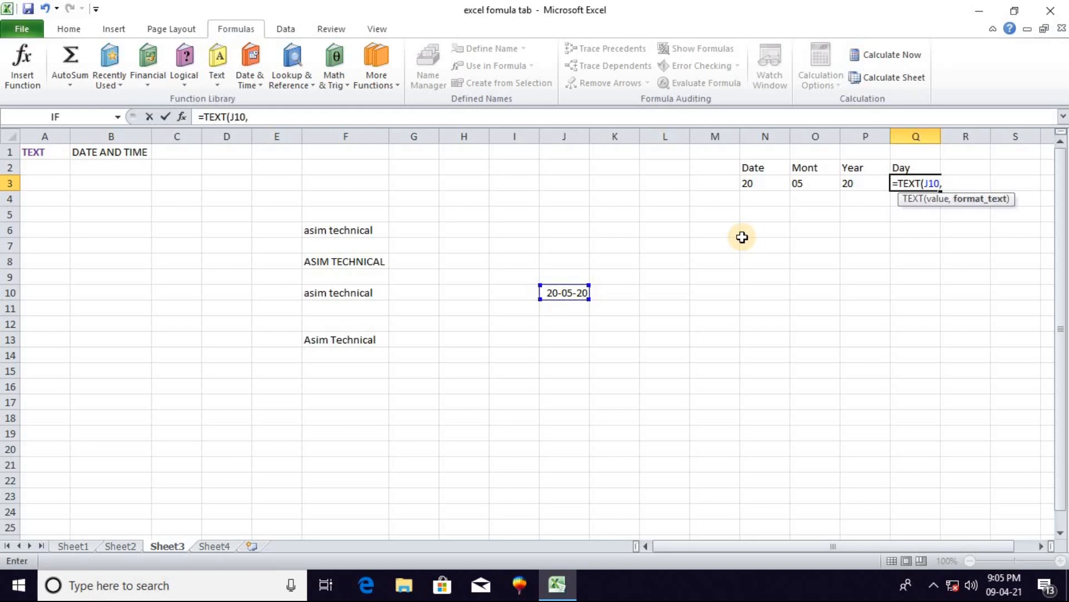
{"action": "type", "text": "\"DDD"}
{"action": "key", "text": "Tab"}
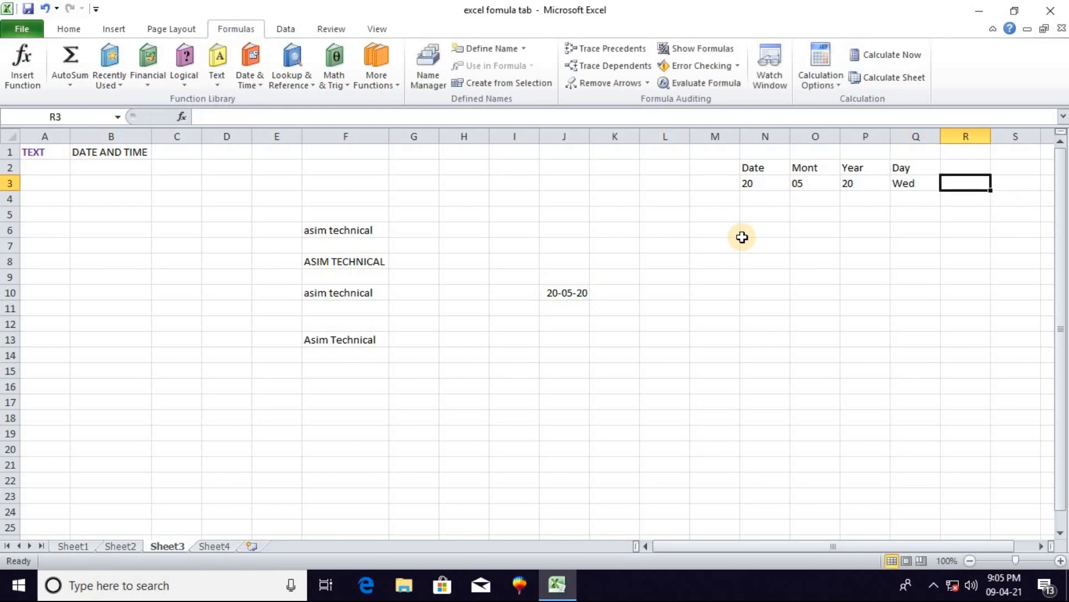
{"action": "left_click", "coordinate": [913, 185]}
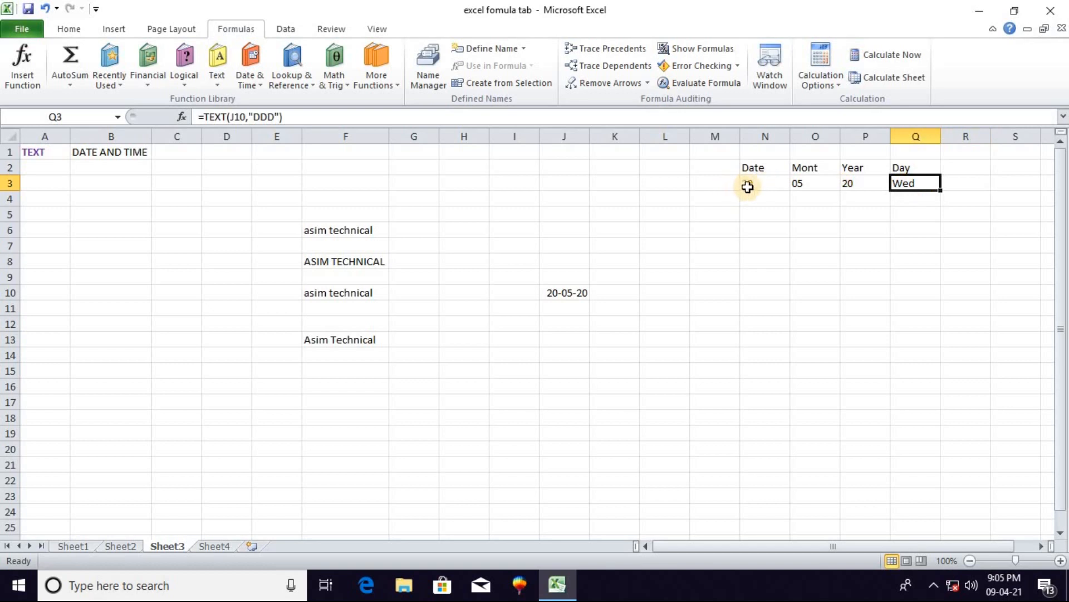
Extract the full weekday name from J10 into Q4 using the TEXT function with the format "DDDD"
{"action": "left_click", "coordinate": [913, 200]}
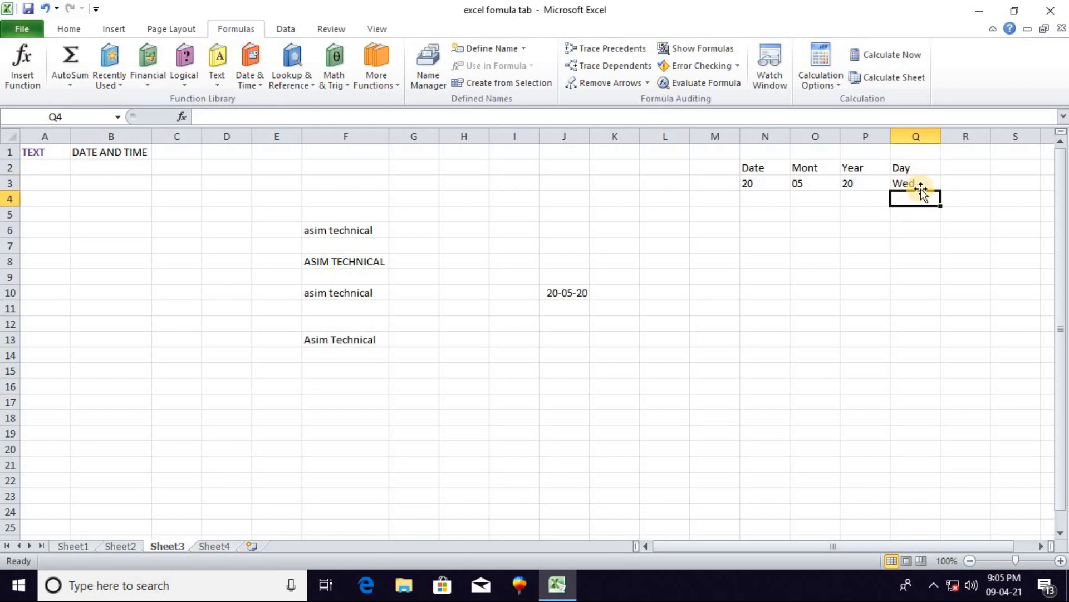
{"action": "type", "text": "="}
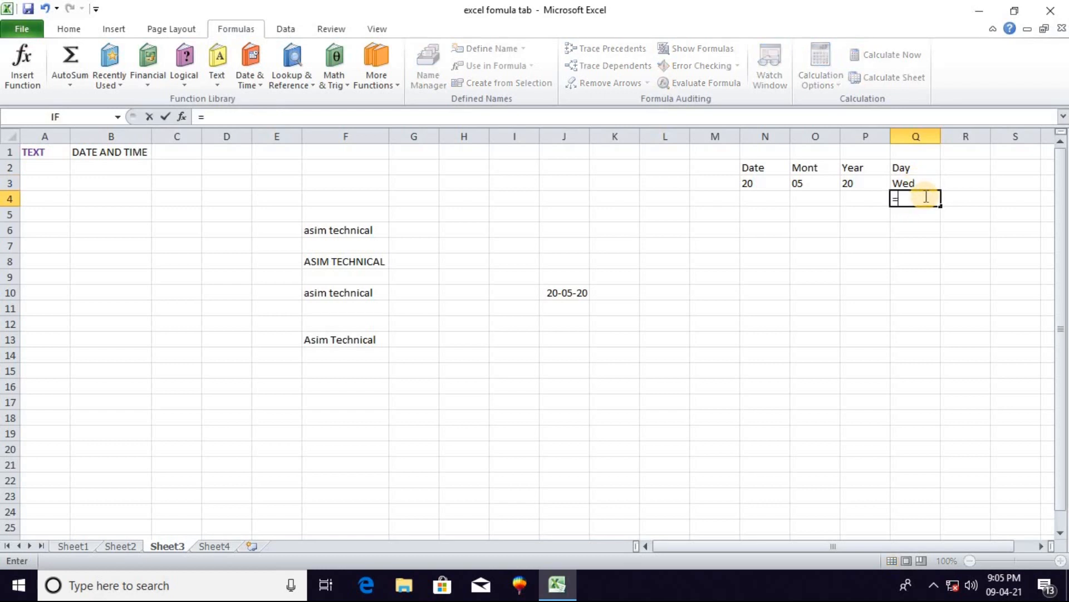
{"action": "type", "text": "text"}
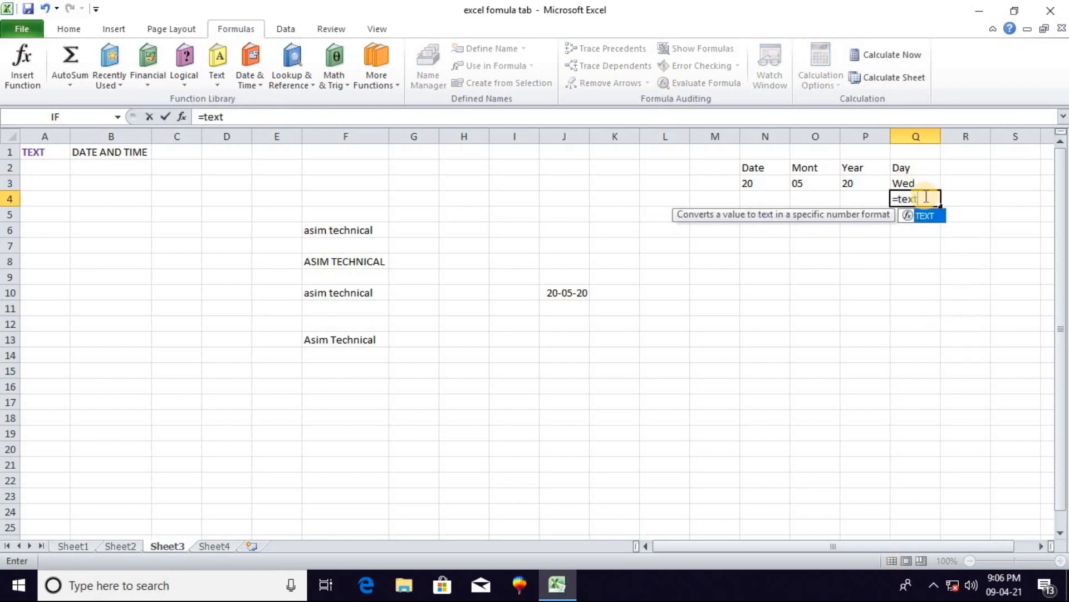
{"action": "key", "text": "Tab"}
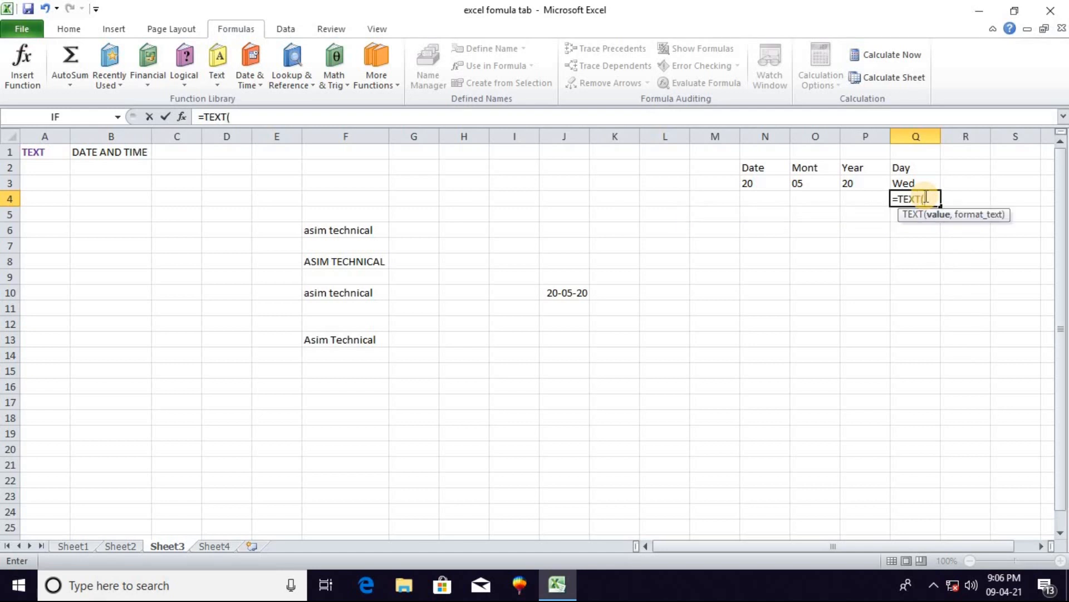
{"action": "left_click", "coordinate": [579, 293]}
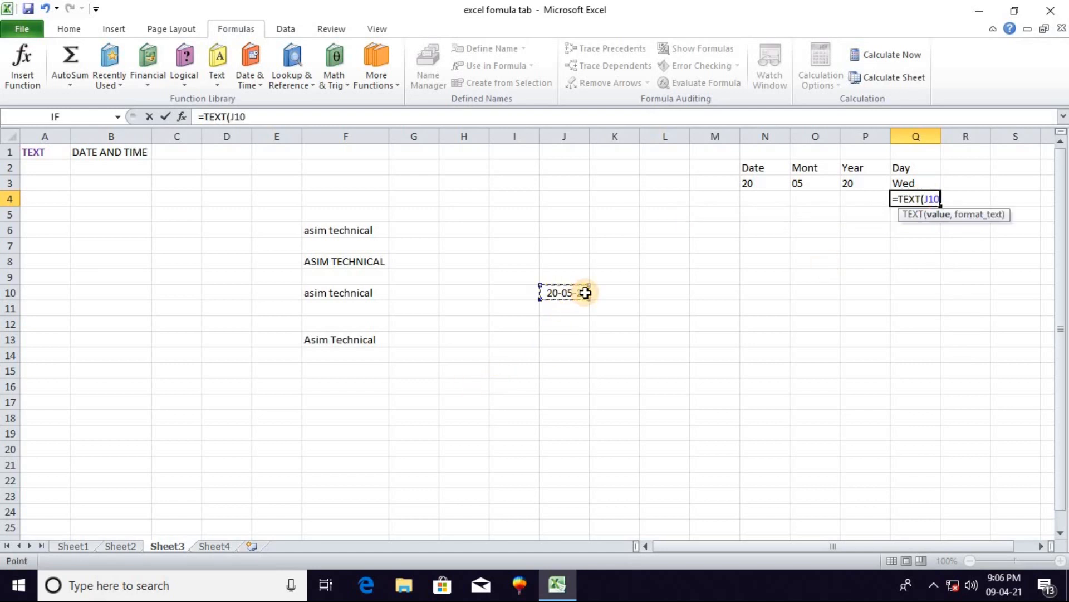
{"action": "type", "text": ","}
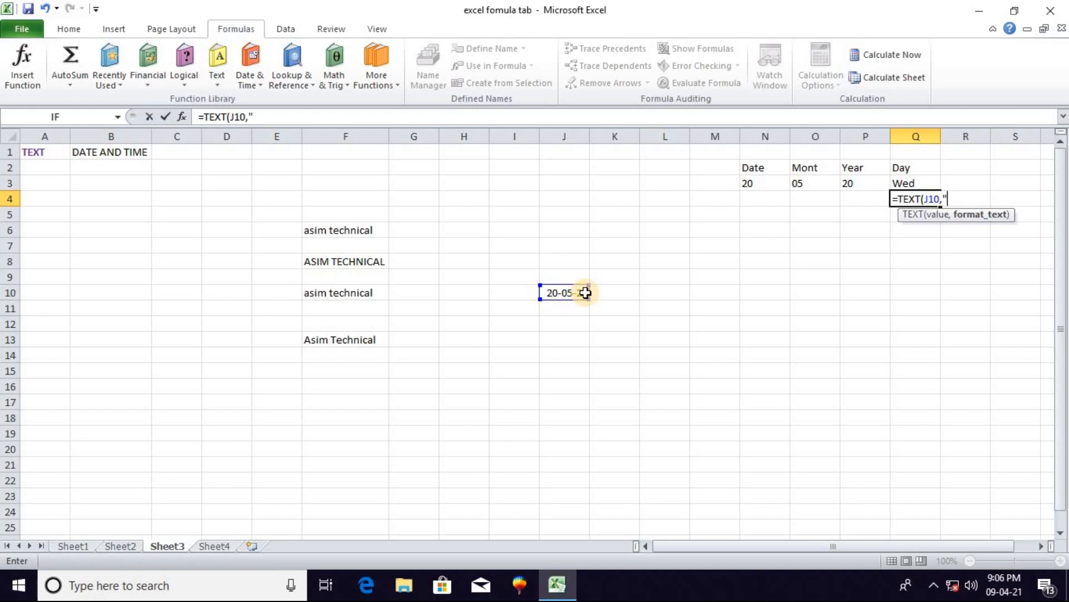
{"action": "type", "text": "\"DDDD\")"}
{"action": "key", "text": "Return"}
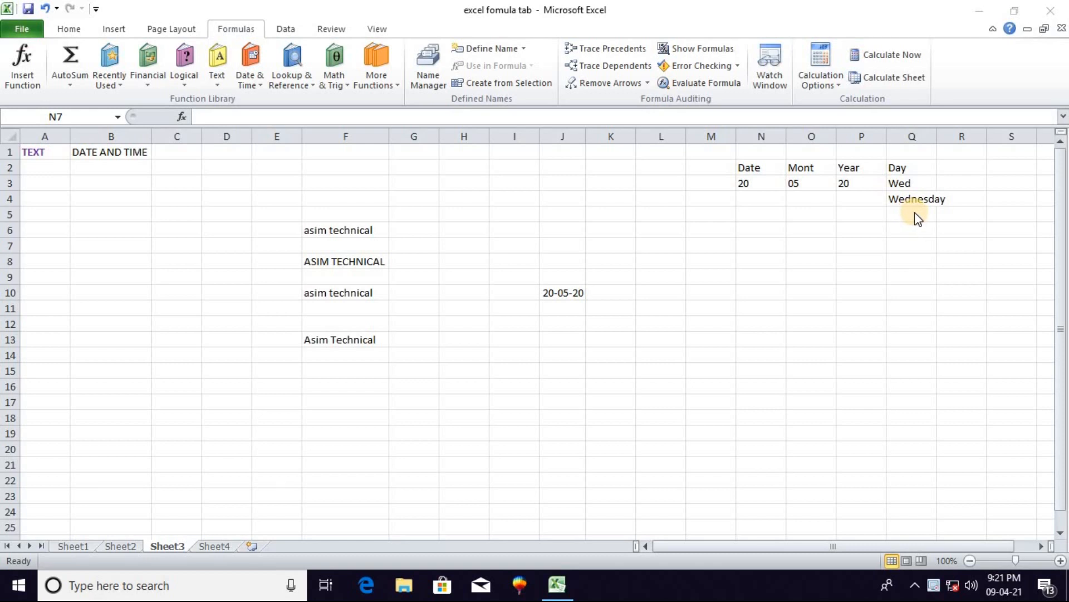
Combine the year in P3, month in O3 and day number in N3 into one date in N7 with the DATE function
{"action": "left_click", "coordinate": [258, 85]}
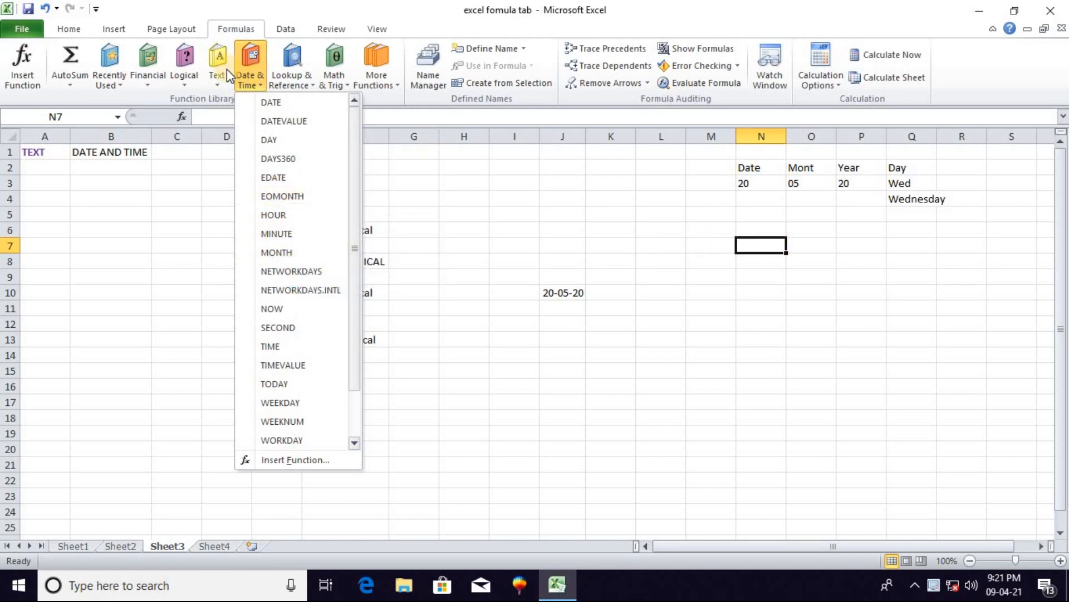
{"action": "left_click", "coordinate": [753, 237]}
{"action": "double_click", "coordinate": [758, 249]}
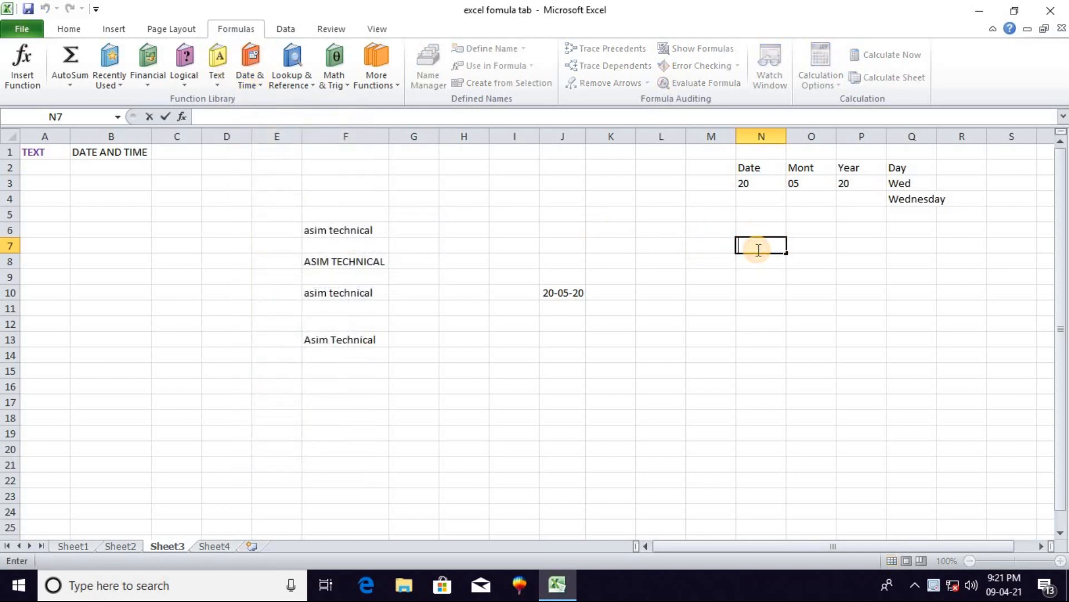
{"action": "type", "text": "=date"}
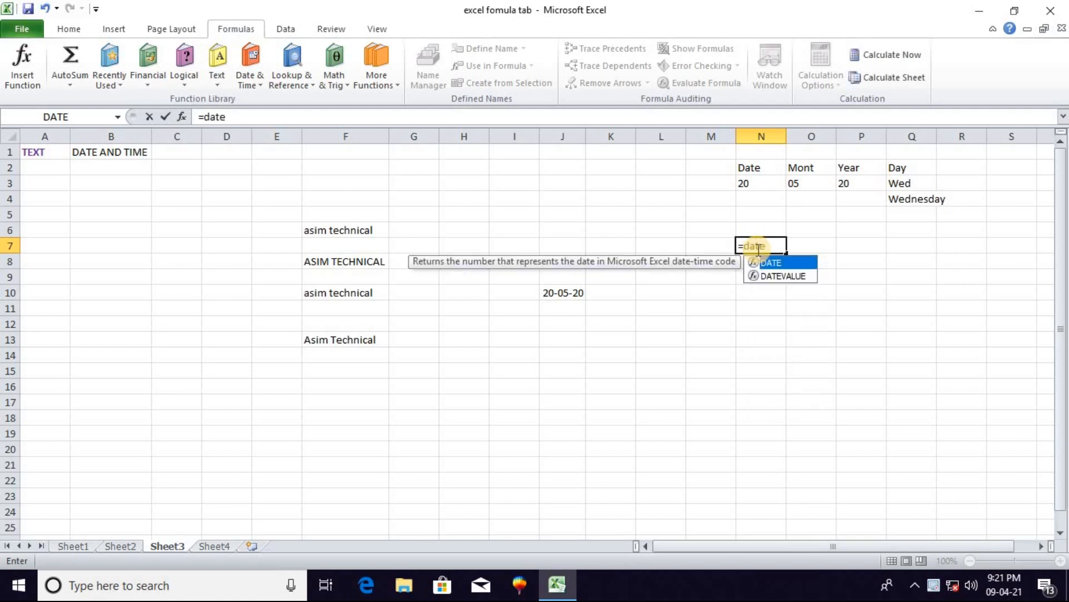
{"action": "key", "text": "Tab"}
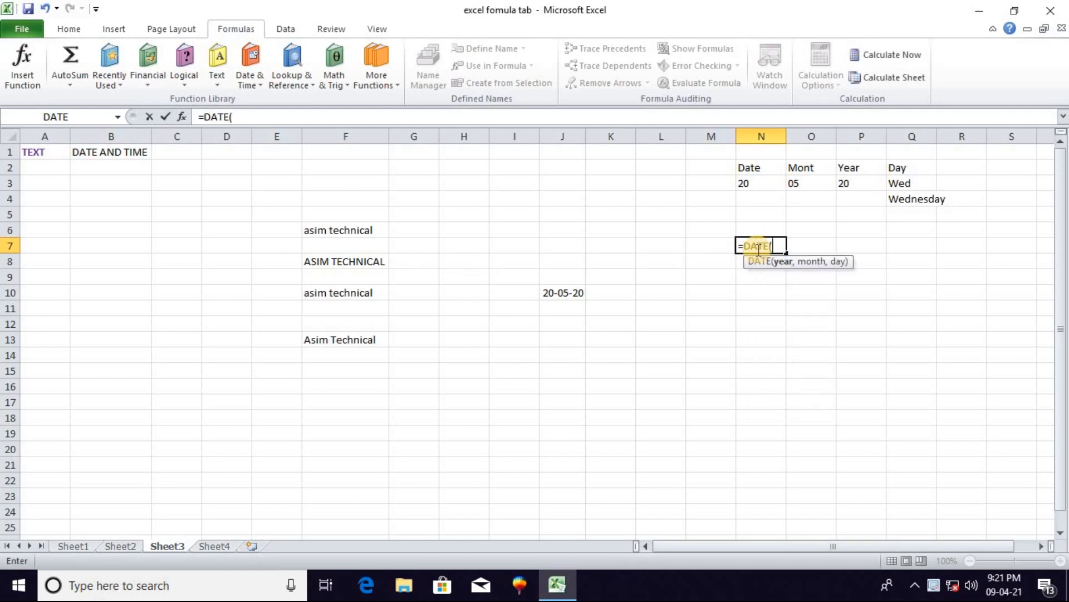
{"action": "left_click", "coordinate": [847, 184]}
{"action": "type", "text": ","}
{"action": "left_click", "coordinate": [812, 182]}
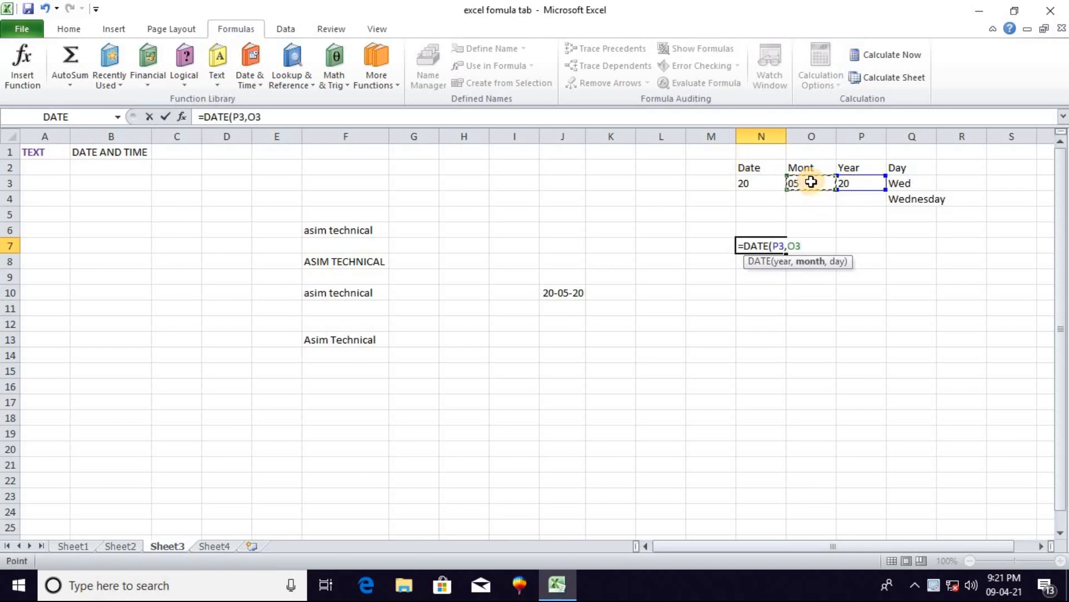
{"action": "type", "text": ","}
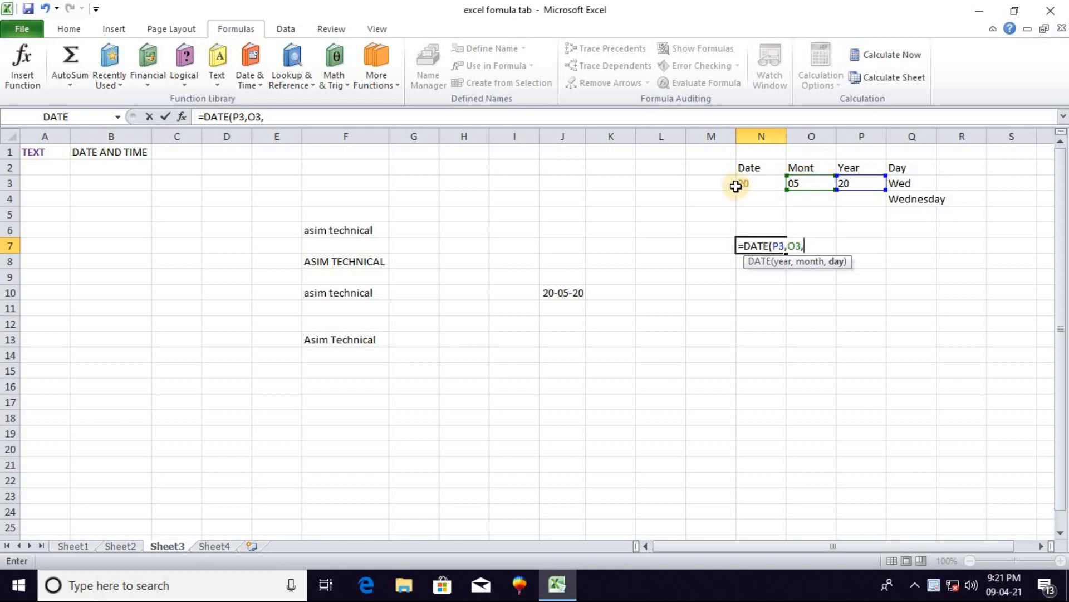
{"action": "left_click", "coordinate": [756, 183]}
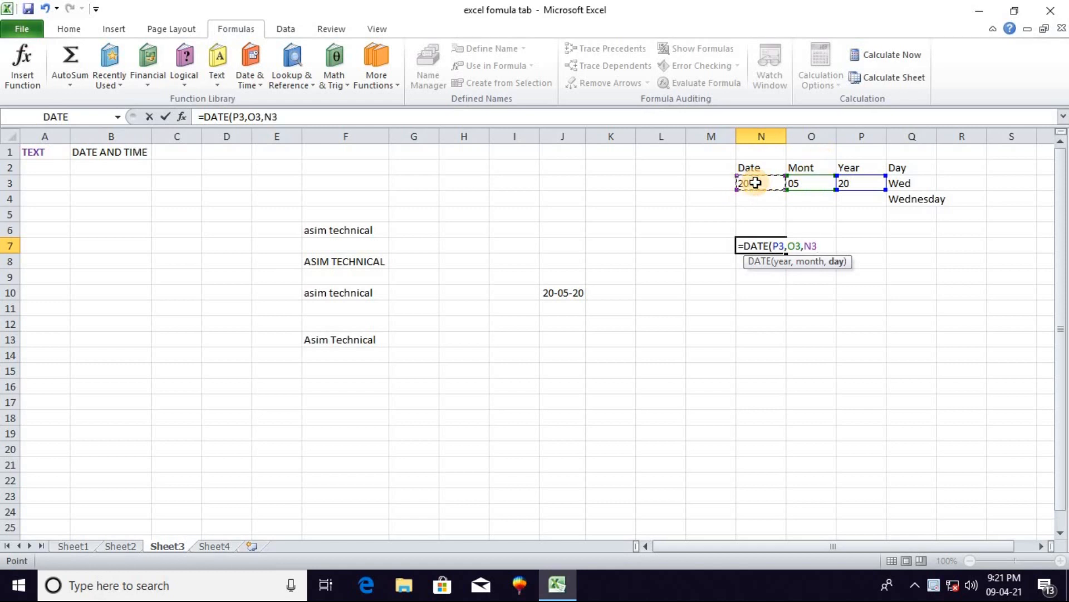
{"action": "key", "text": "Tab"}
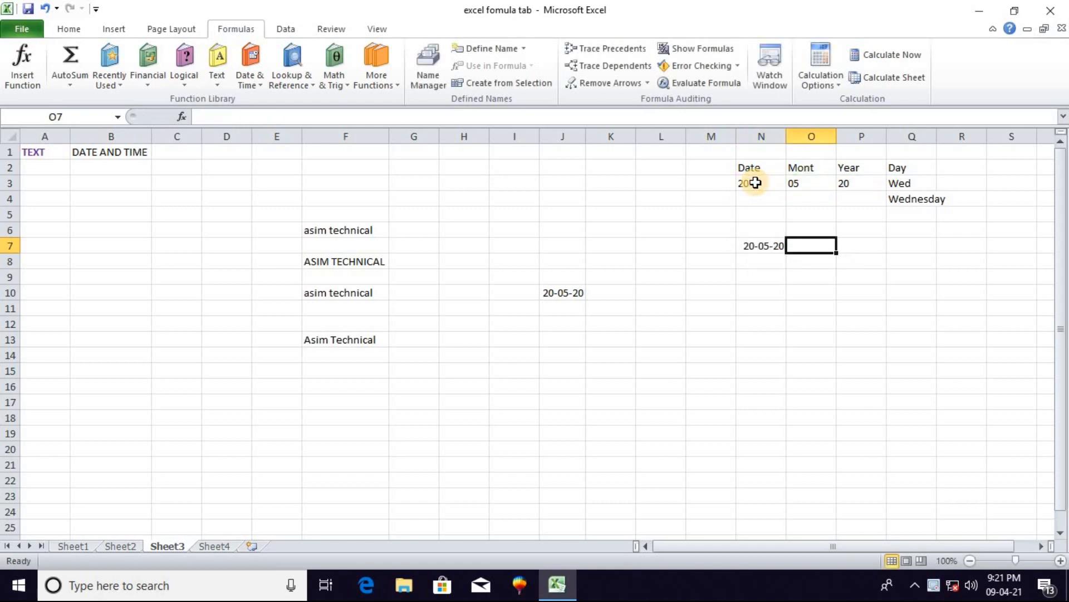
{"action": "left_click", "coordinate": [762, 246]}
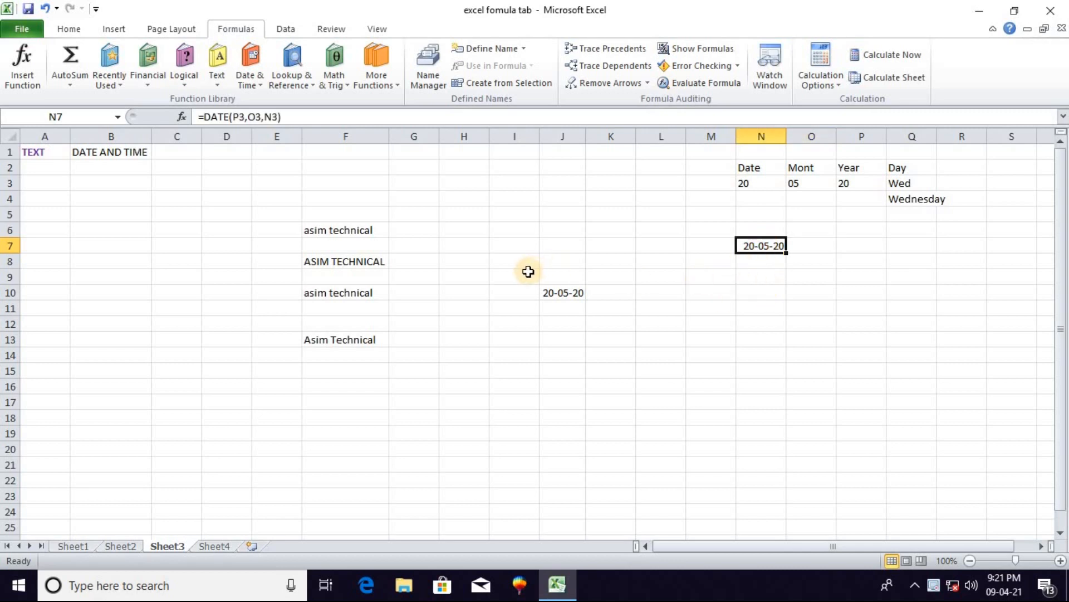
Switch to Sheet4 and select the MATCH label under the lookup and reference heading
{"action": "left_click", "coordinate": [303, 87]}
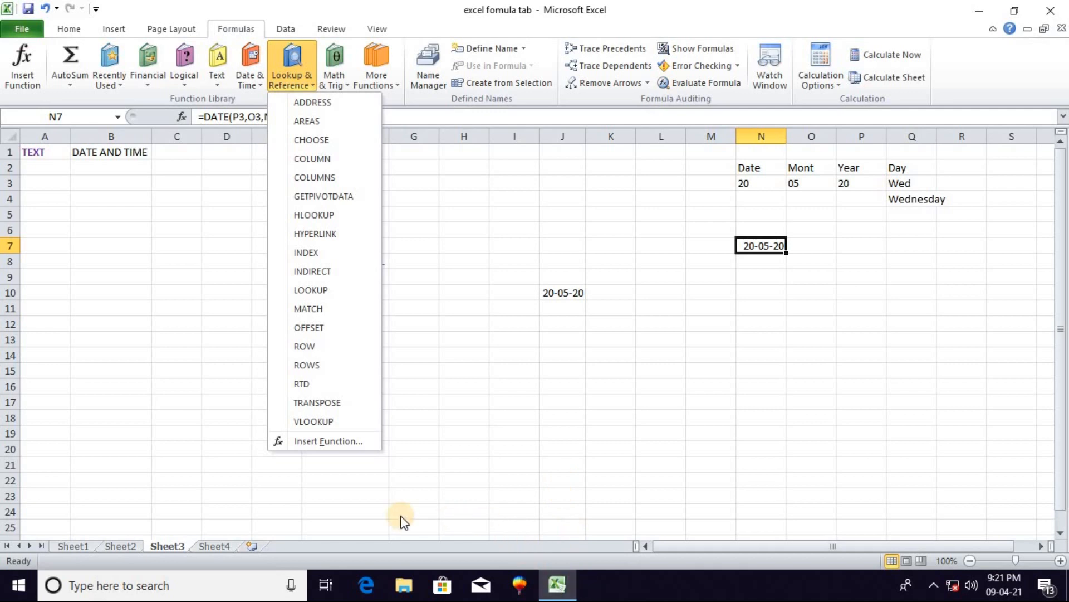
{"action": "left_click", "coordinate": [215, 546]}
{"action": "left_click", "coordinate": [215, 545]}
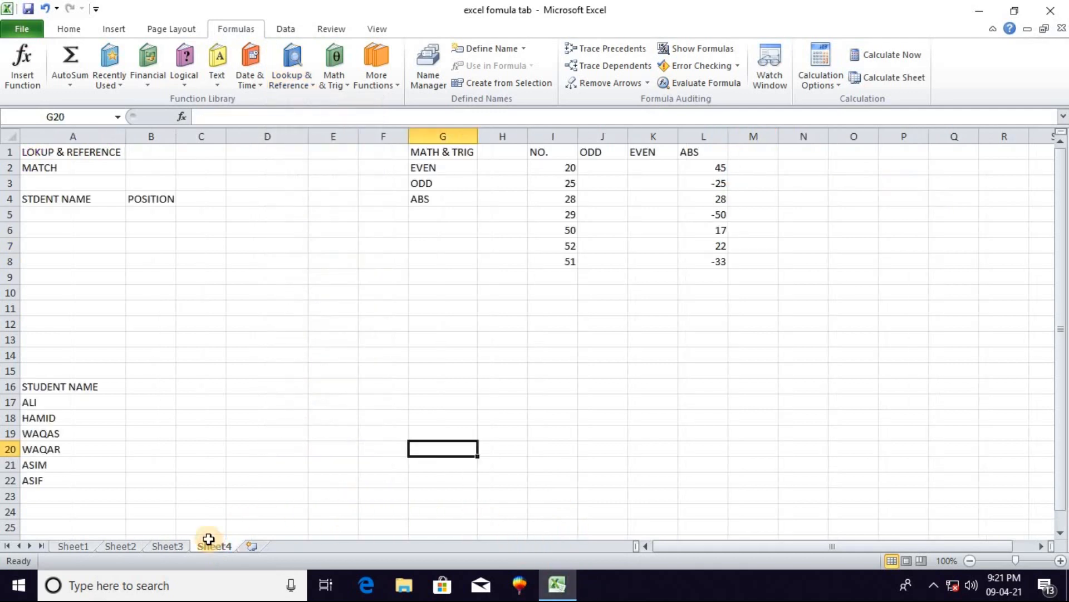
{"action": "left_click", "coordinate": [65, 172]}
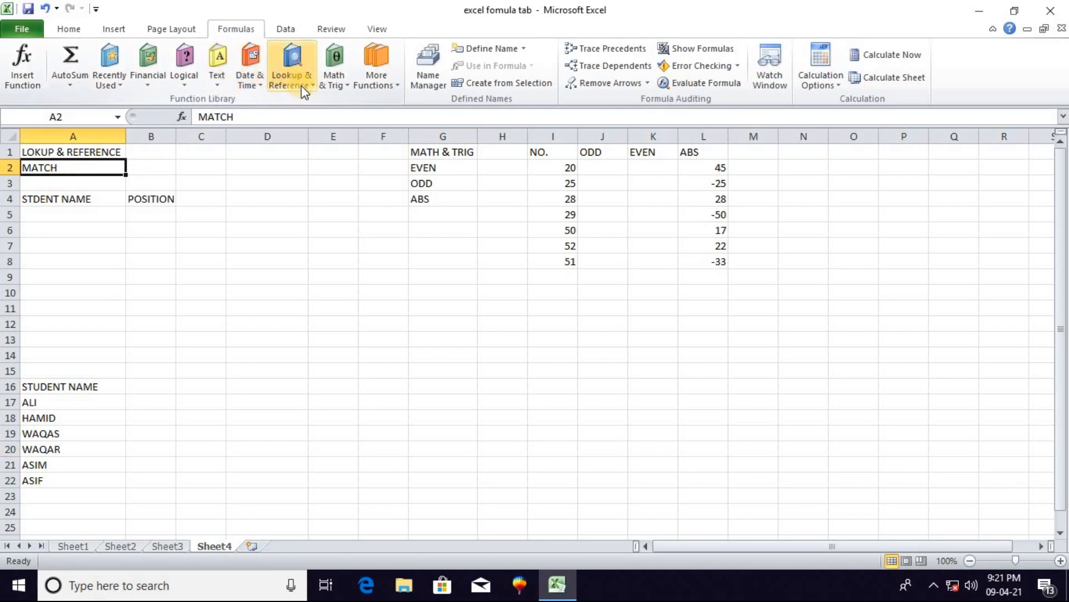
Start a MATCH formula in A5 with the student name listed in A19 as the quoted lookup value
{"action": "left_click", "coordinate": [68, 220]}
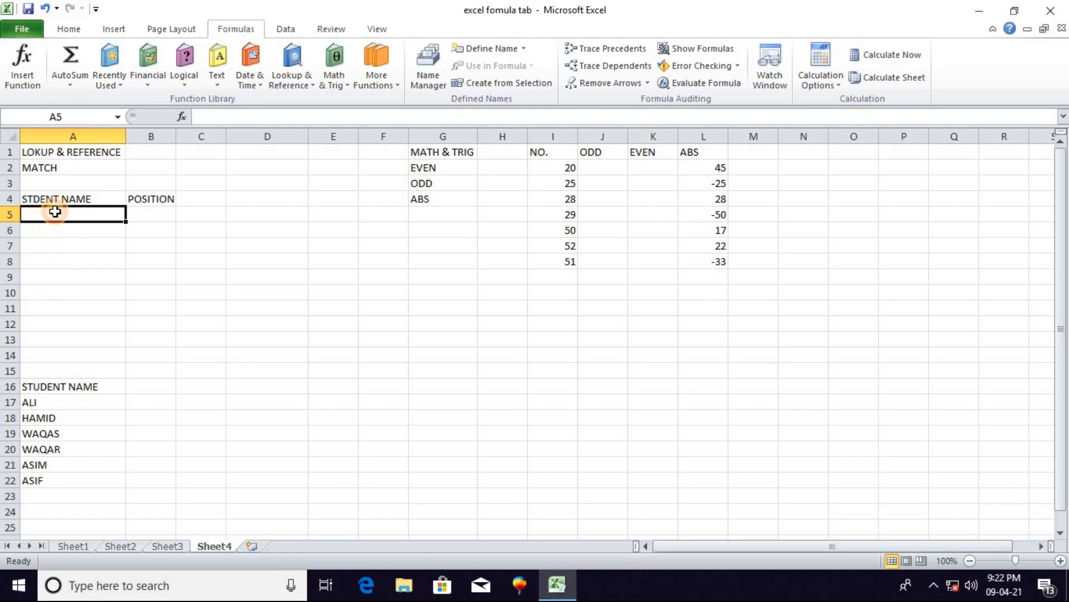
{"action": "left_click", "coordinate": [300, 86]}
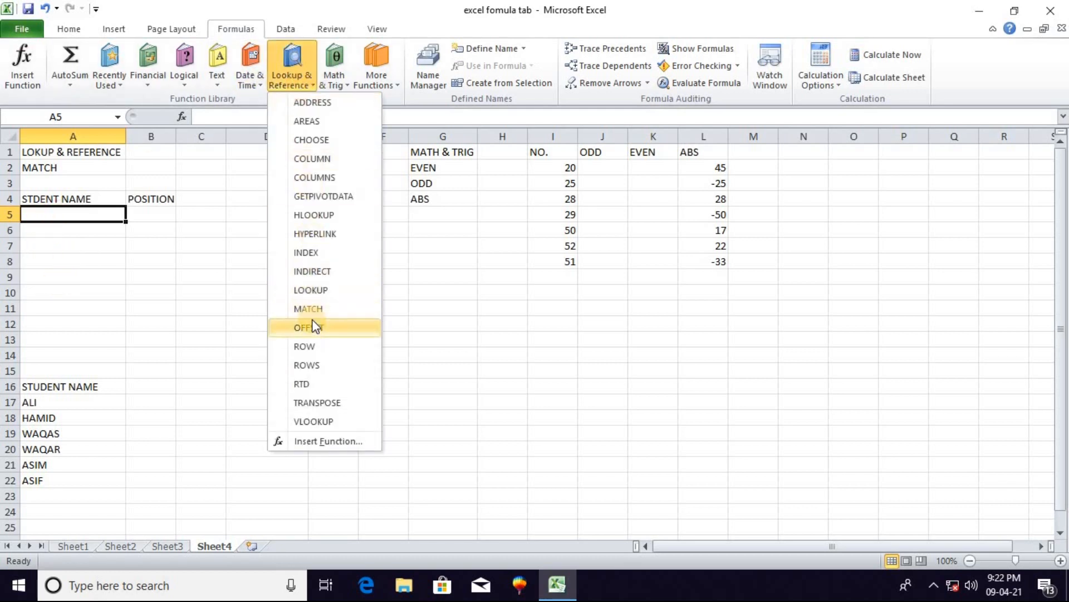
{"action": "left_click", "coordinate": [60, 214]}
{"action": "double_click", "coordinate": [60, 214]}
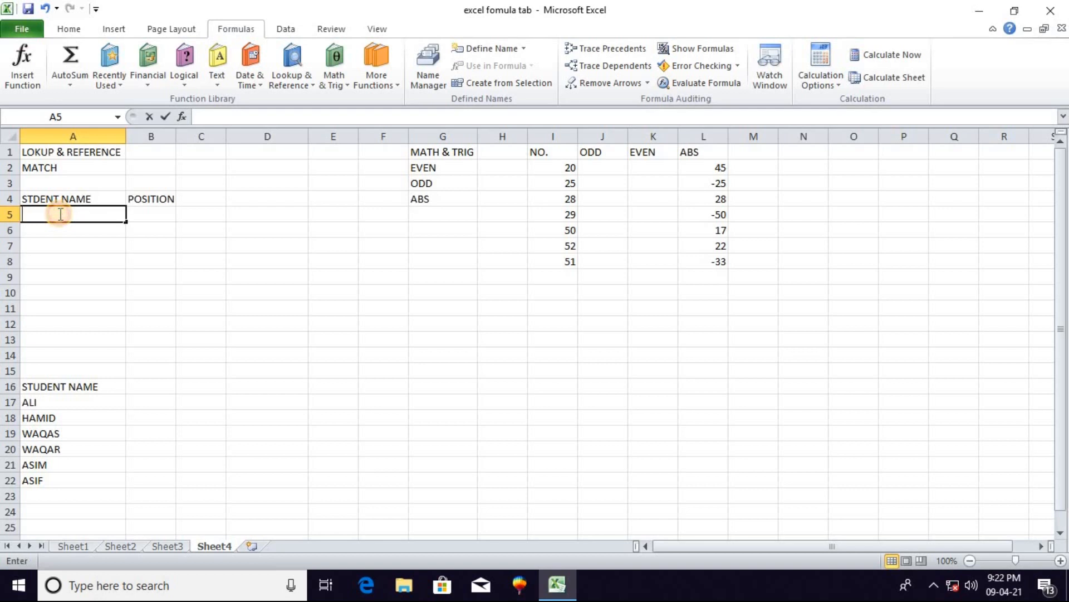
{"action": "type", "text": "="}
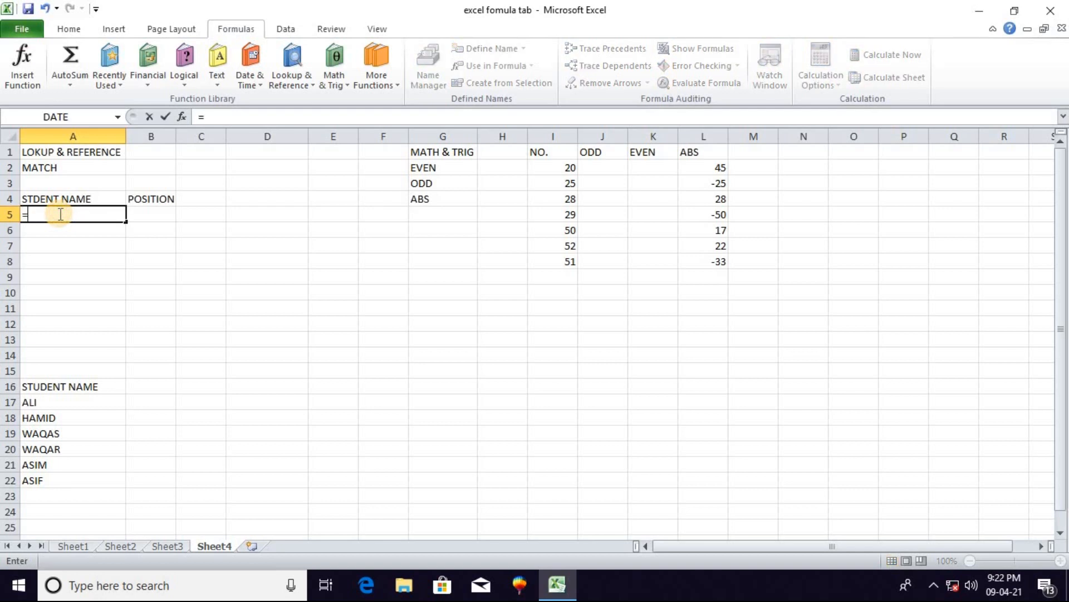
{"action": "type", "text": "mat"}
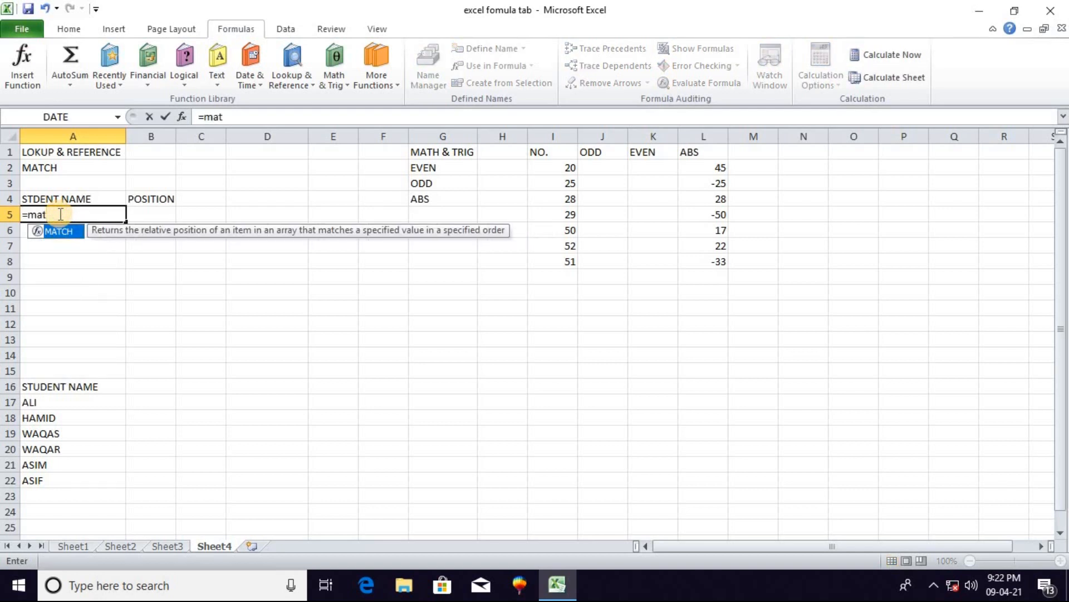
{"action": "type", "text": "ch"}
{"action": "key", "text": "Tab"}
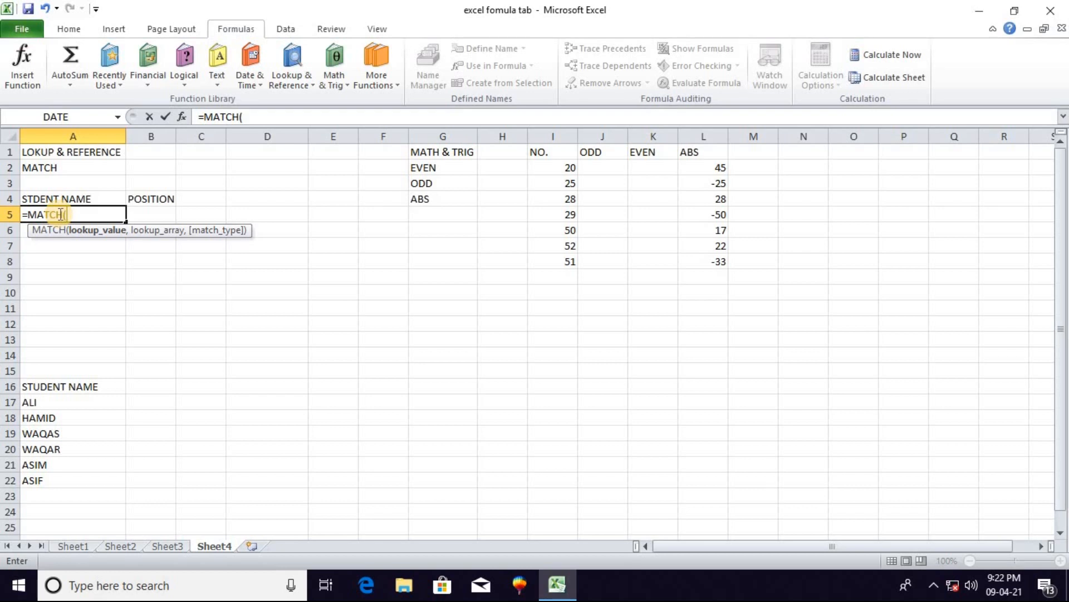
{"action": "type", "text": "\"waqas\","}
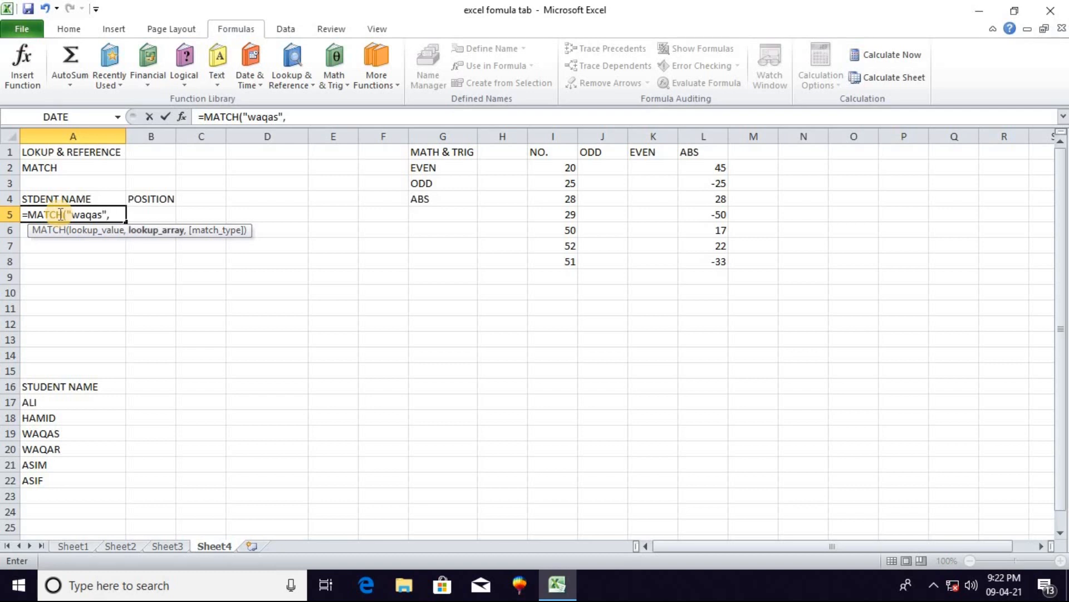
Complete the MATCH formula in A5 with lookup range A17:A22 and match type 0 for an exact match
{"action": "left_click_drag", "start_coordinate": [31, 401], "coordinate": [31, 474]}
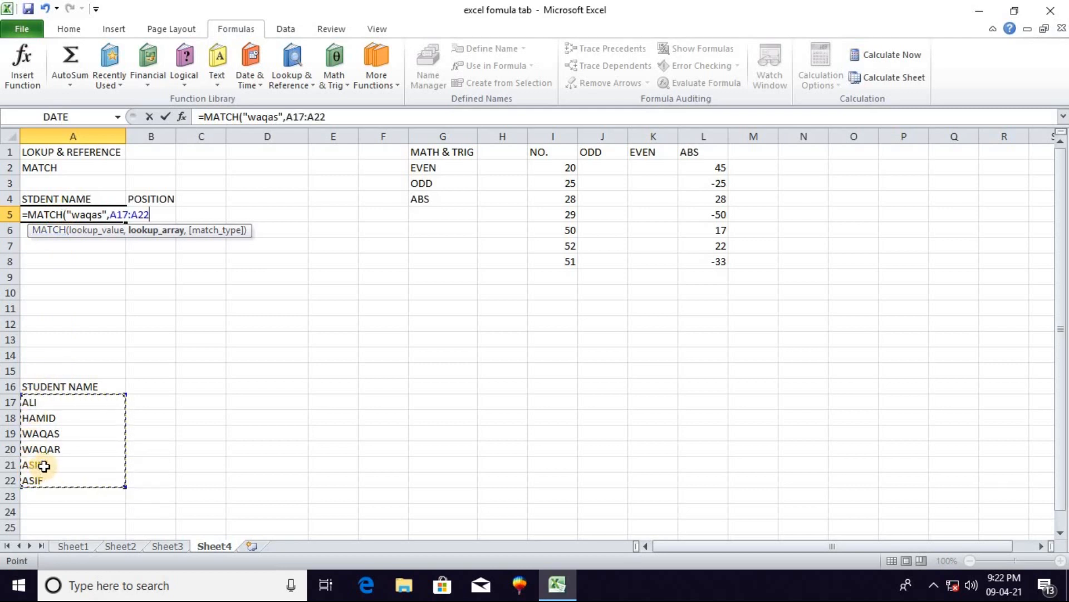
{"action": "type", "text": ","}
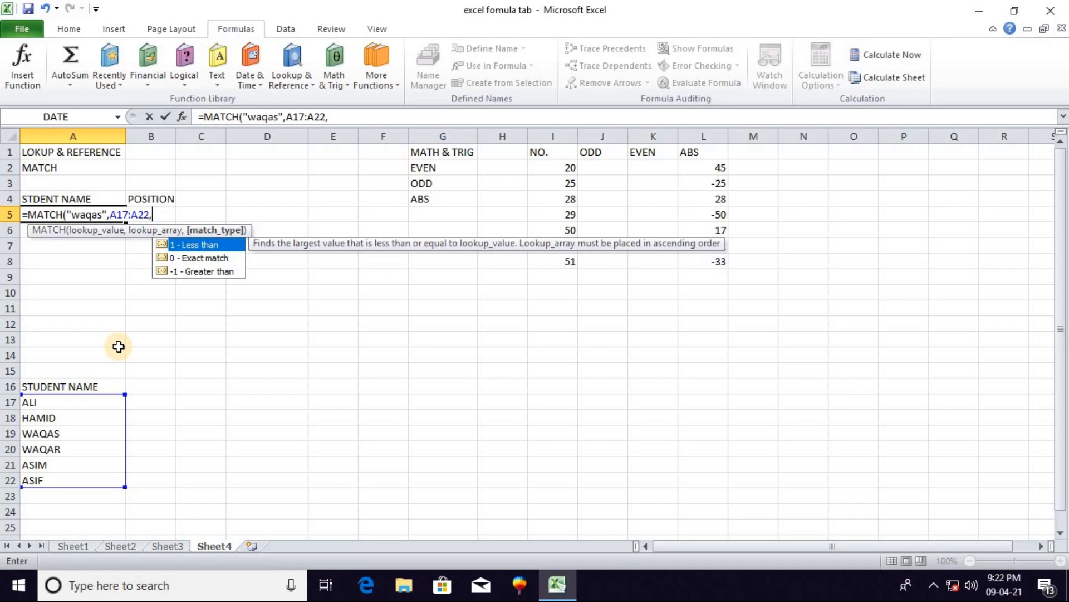
{"action": "type", "text": "0"}
{"action": "key", "text": "BackSpace"}
{"action": "type", "text": "1"}
{"action": "key", "text": "BackSpace"}
{"action": "type", "text": "0)"}
{"action": "key", "text": "Return"}
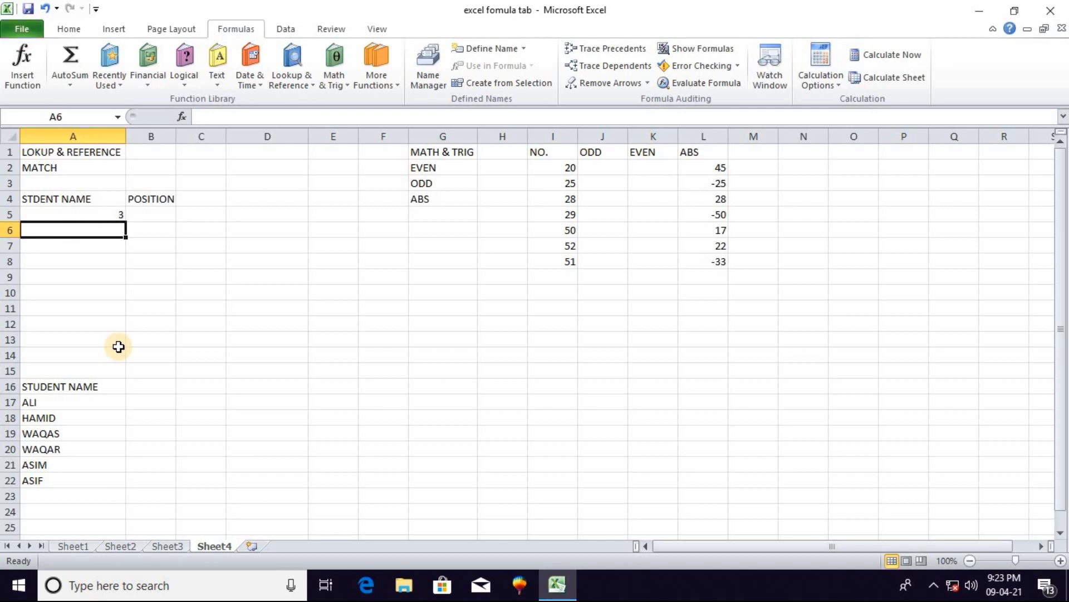
{"action": "left_click", "coordinate": [111, 214]}
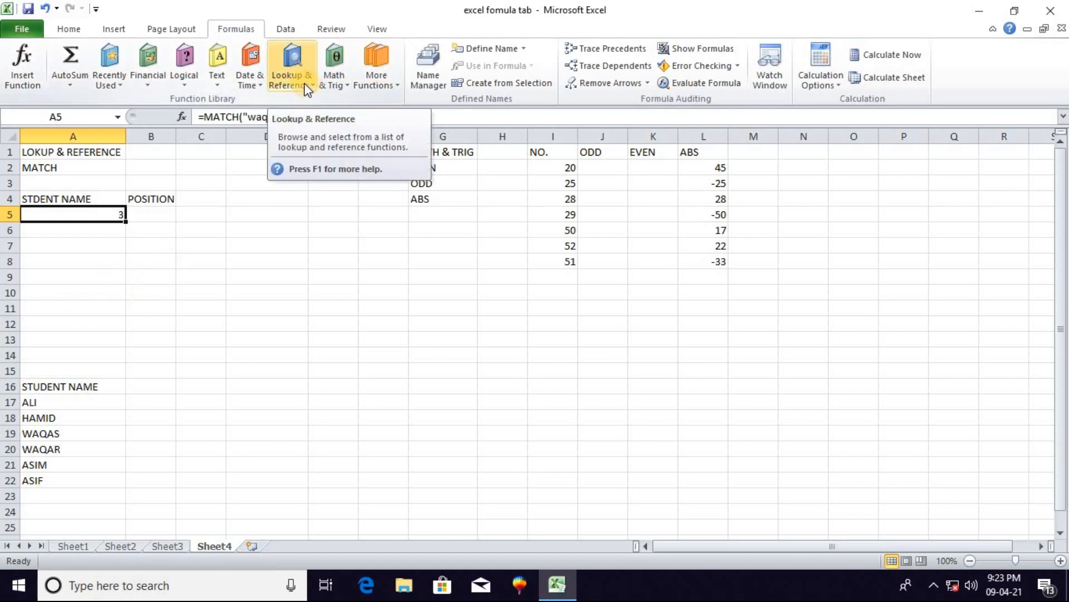
{"action": "left_click", "coordinate": [346, 84]}
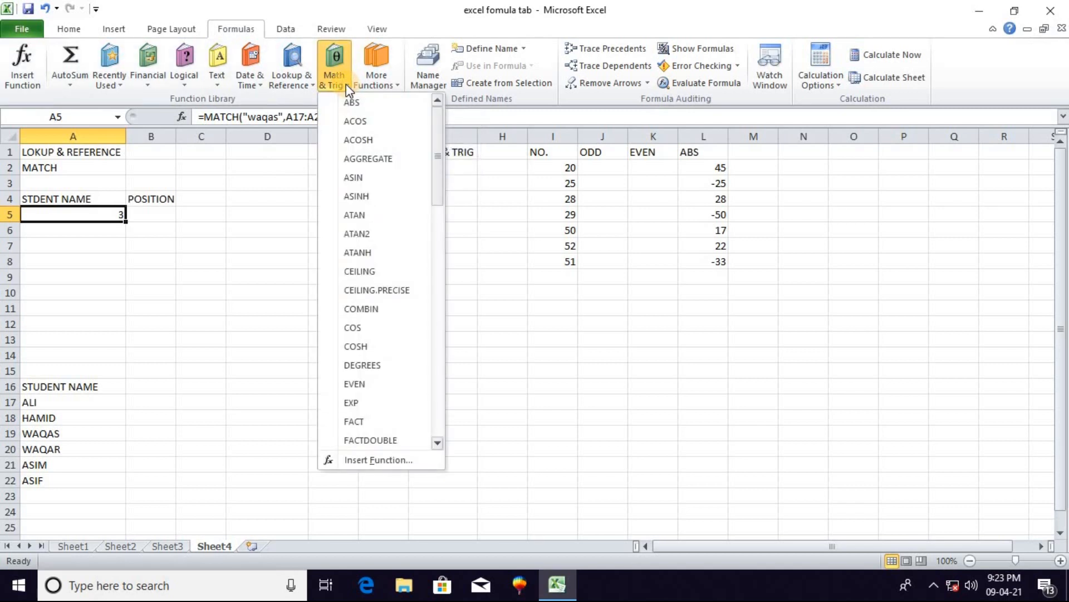
{"action": "left_click_drag", "start_coordinate": [440, 169], "coordinate": [475, 299]}
{"action": "left_click", "coordinate": [475, 298]}
Enter the number 2 in both E13 and E14
{"action": "left_click", "coordinate": [329, 342]}
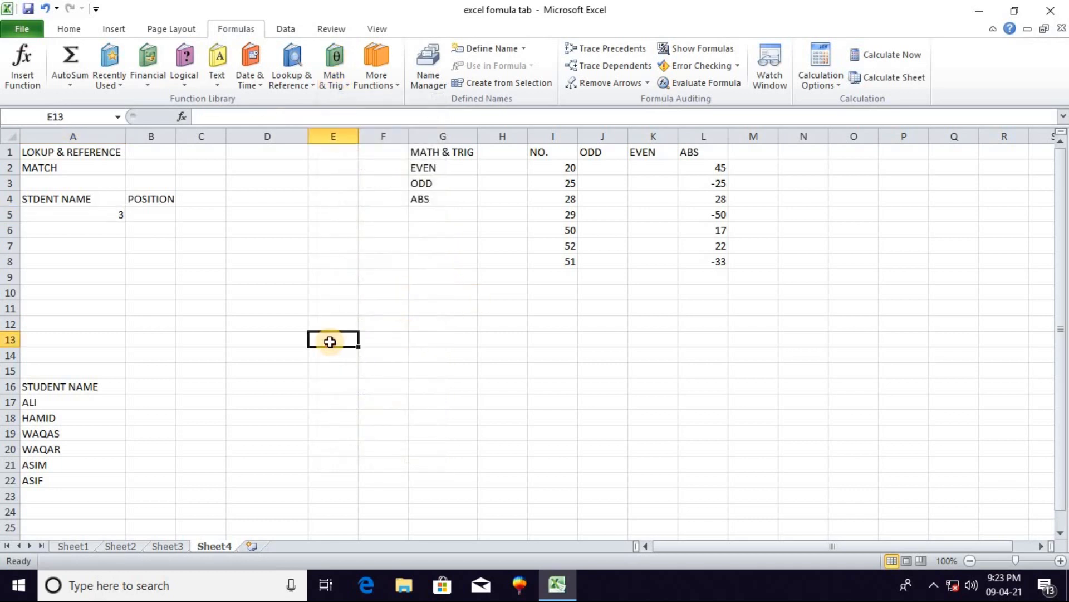
{"action": "type", "text": "2"}
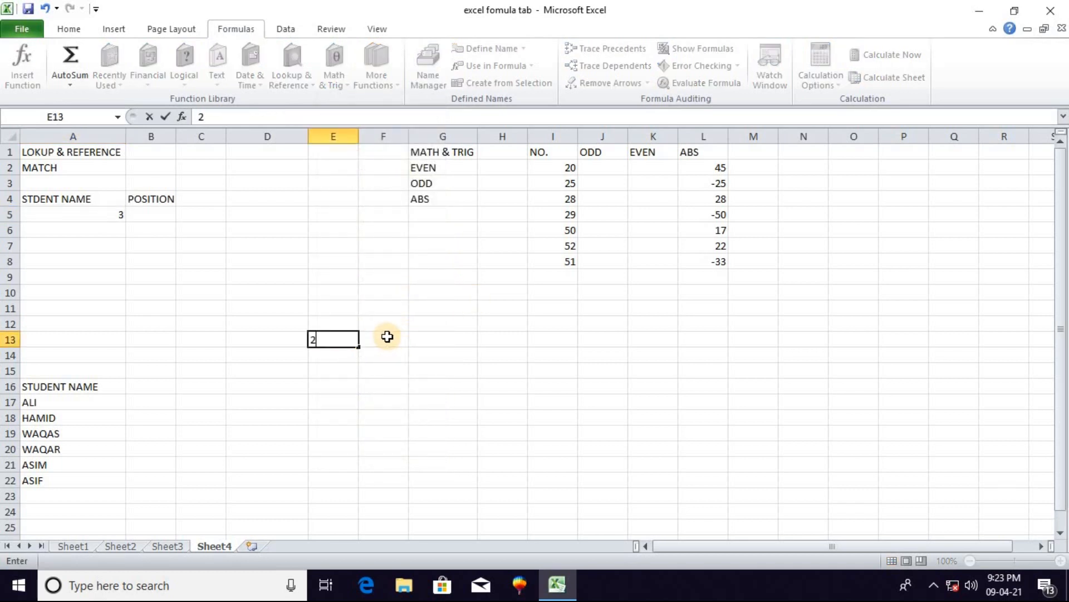
{"action": "left_click", "coordinate": [339, 357]}
{"action": "type", "text": "2"}
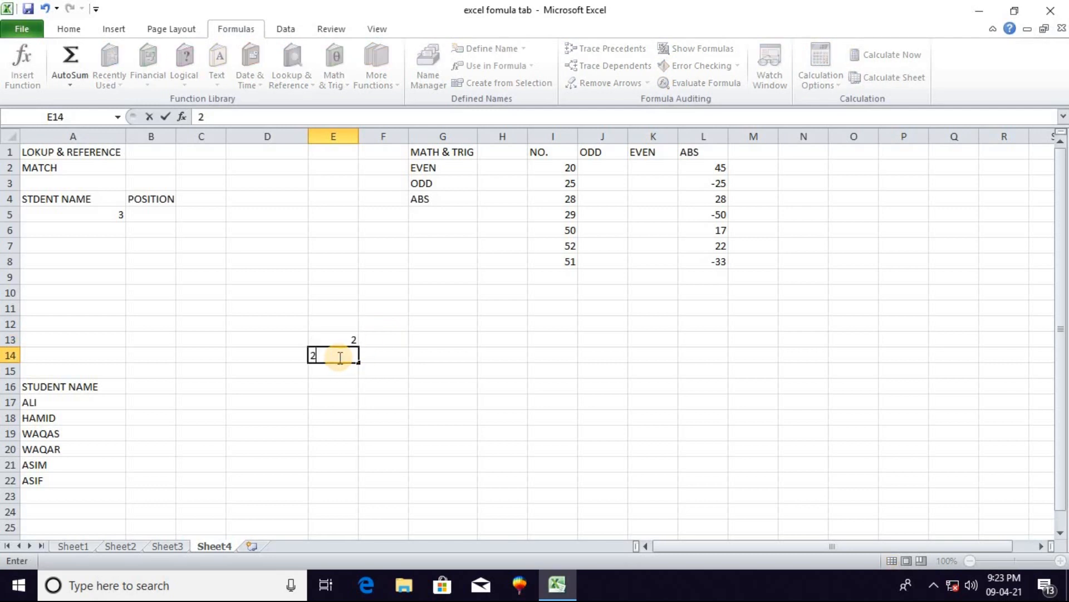
Try to raise the number in E14 to the power in E13 with a POWER formula in F15, and clear F15
{"action": "left_click", "coordinate": [398, 372]}
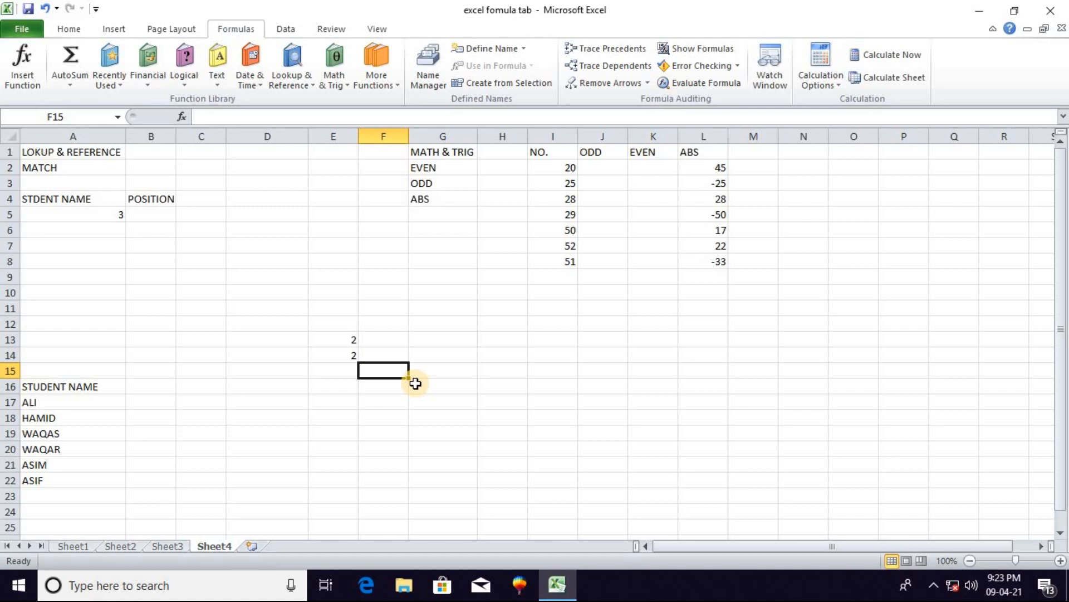
{"action": "type", "text": "=power"}
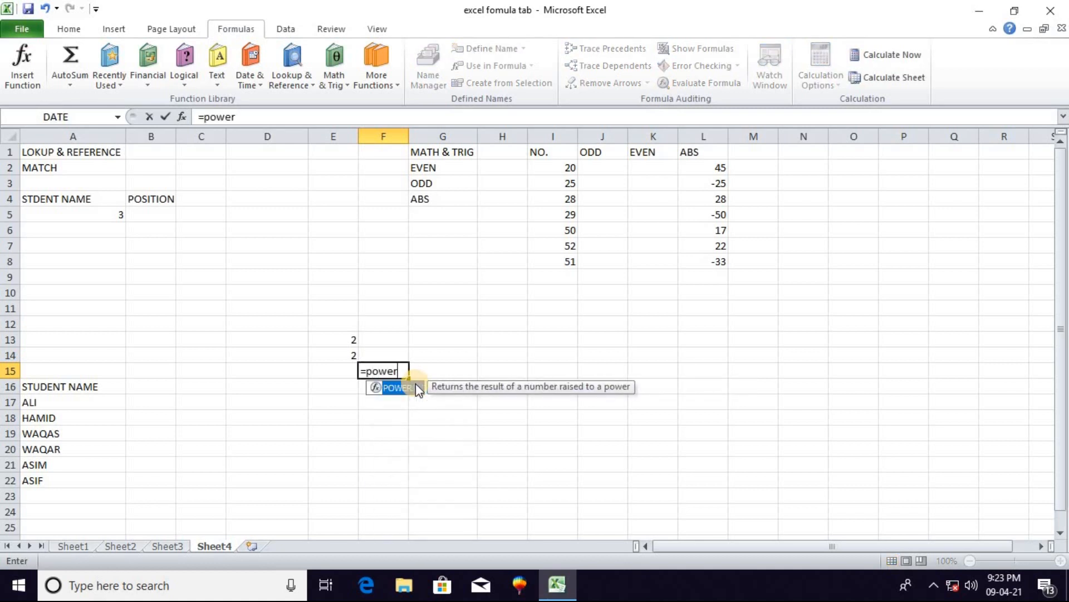
{"action": "double_click", "coordinate": [415, 384]}
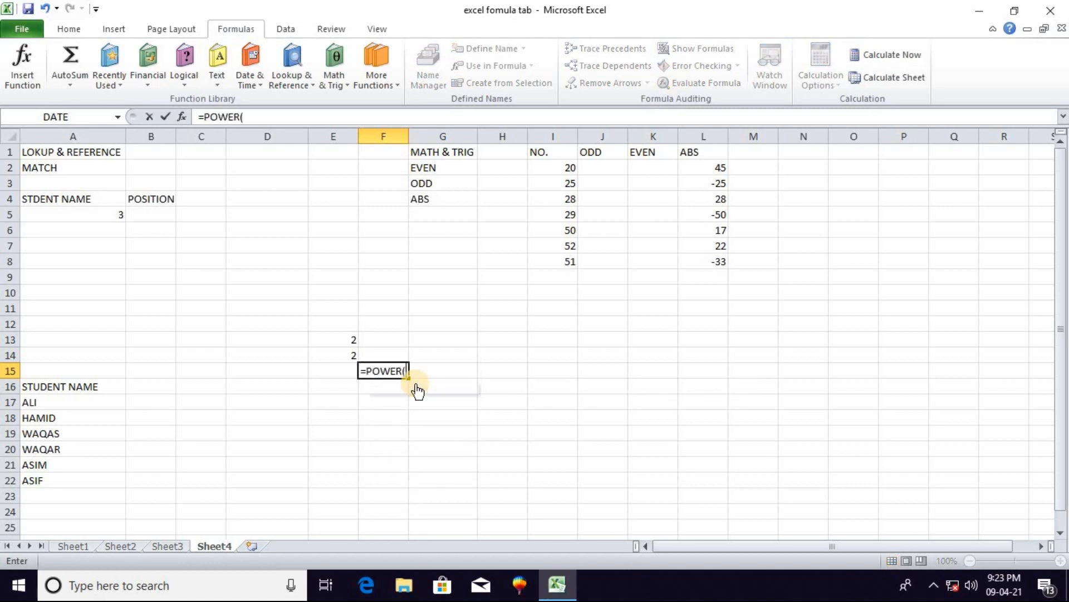
{"action": "left_click", "coordinate": [344, 355]}
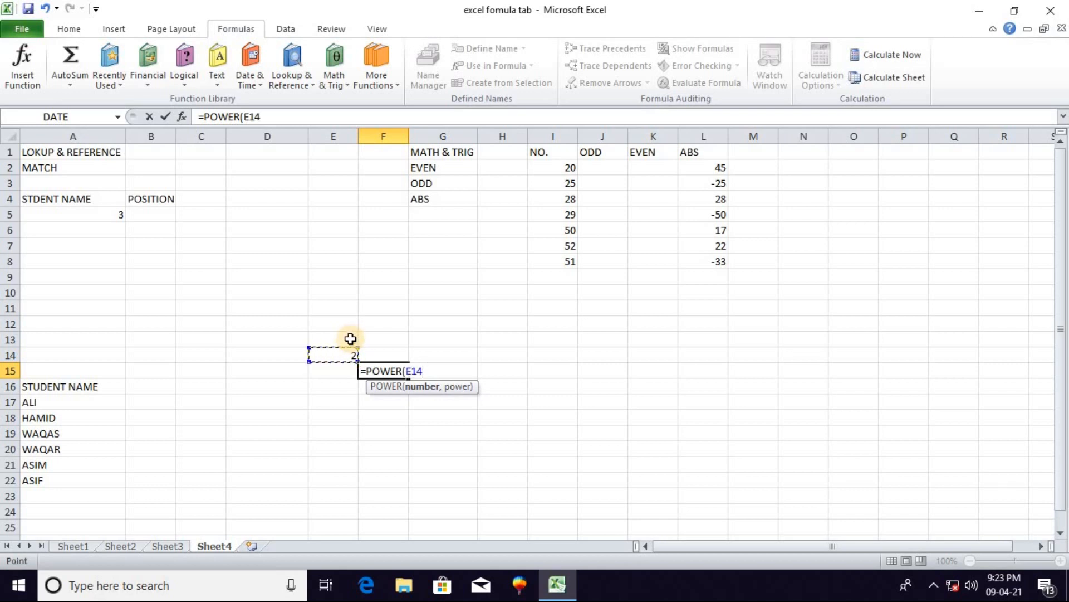
{"action": "left_click", "coordinate": [350, 339]}
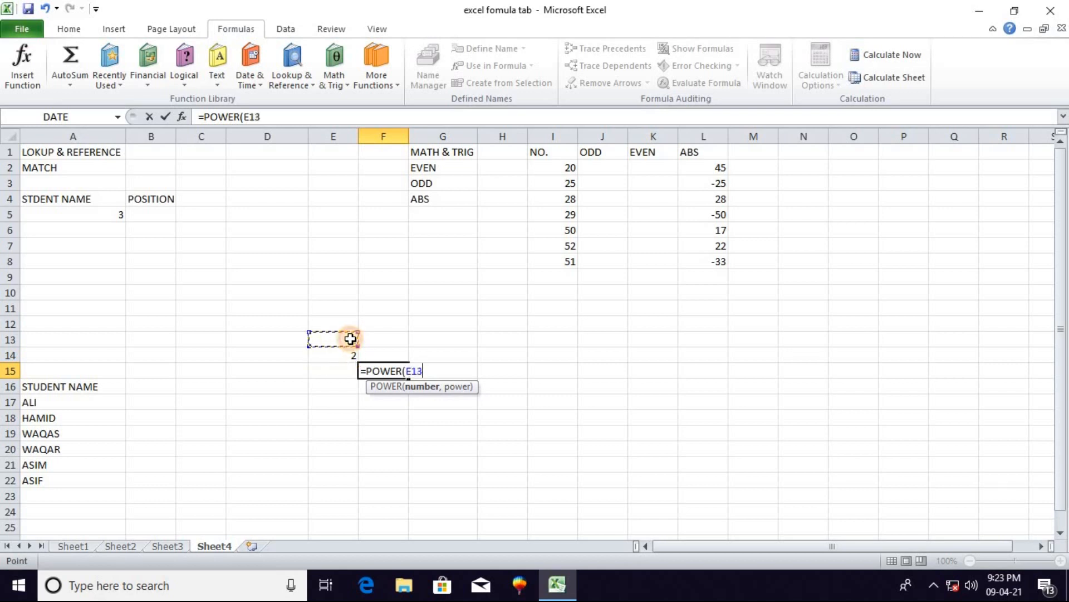
{"action": "double_click", "coordinate": [412, 370]}
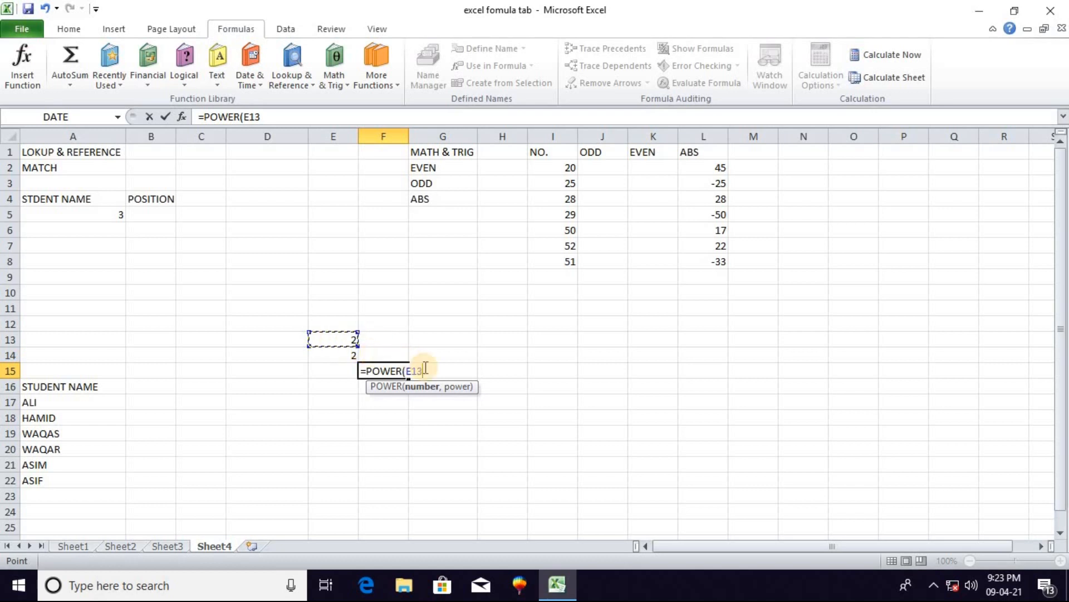
{"action": "key", "text": "BackSpace"}
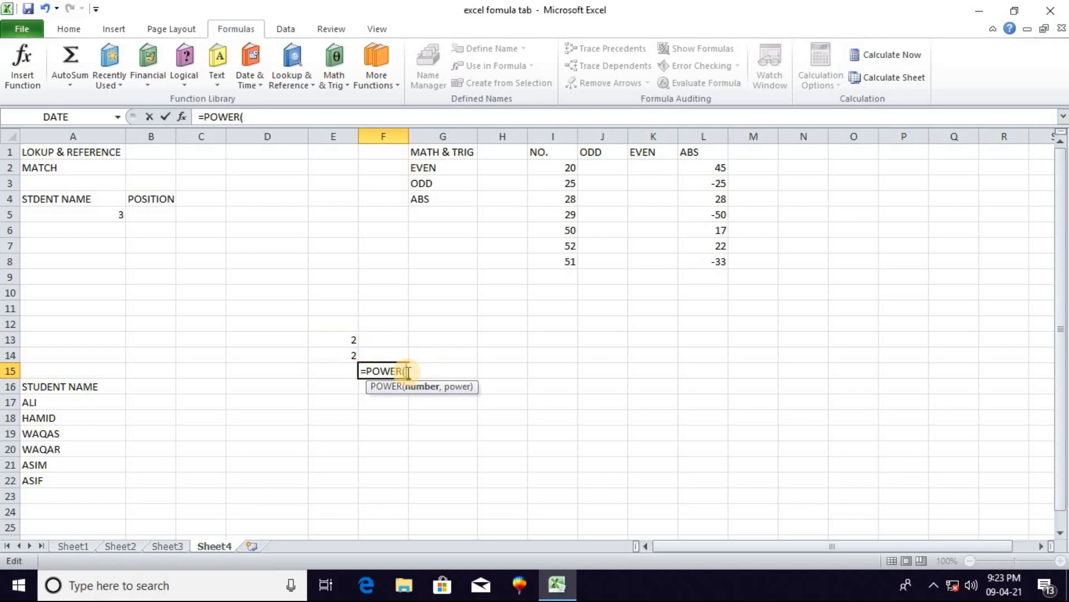
{"action": "left_click", "coordinate": [354, 355]}
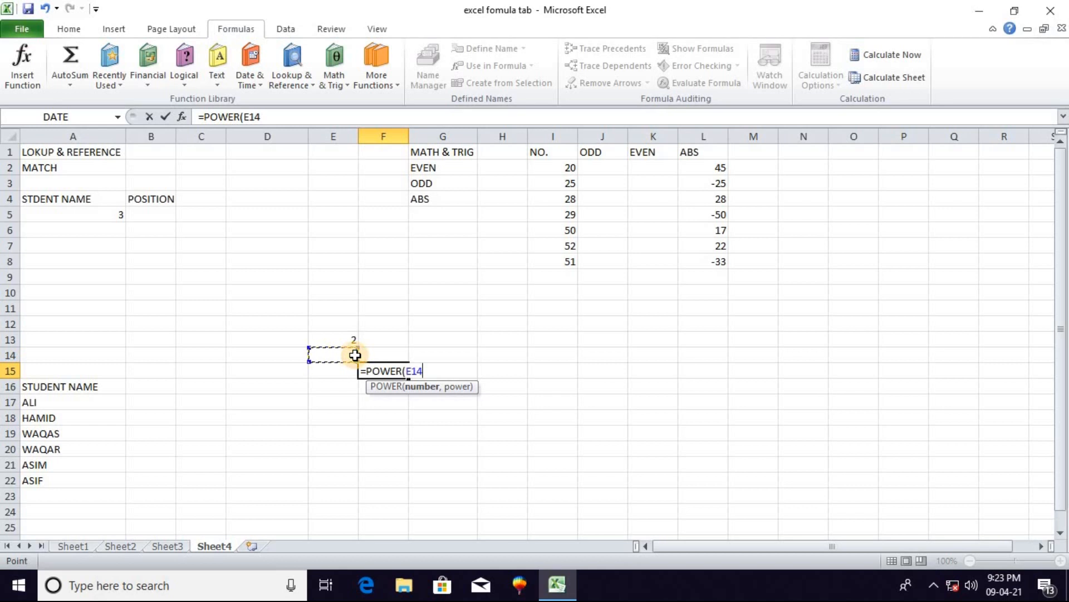
{"action": "type", "text": ","}
{"action": "left_click", "coordinate": [349, 342]}
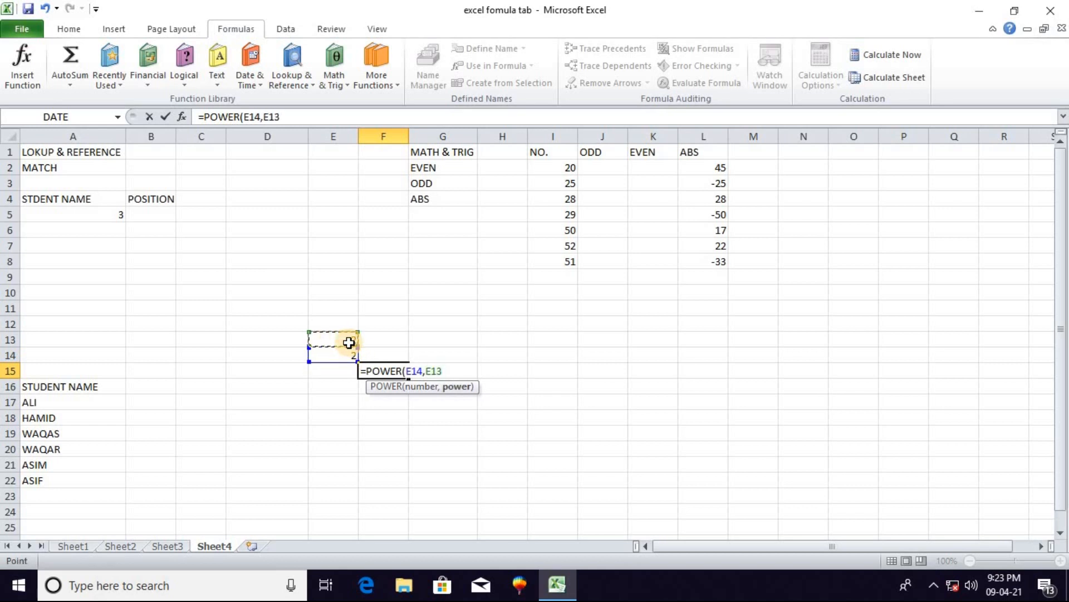
{"action": "key", "text": "Tab"}
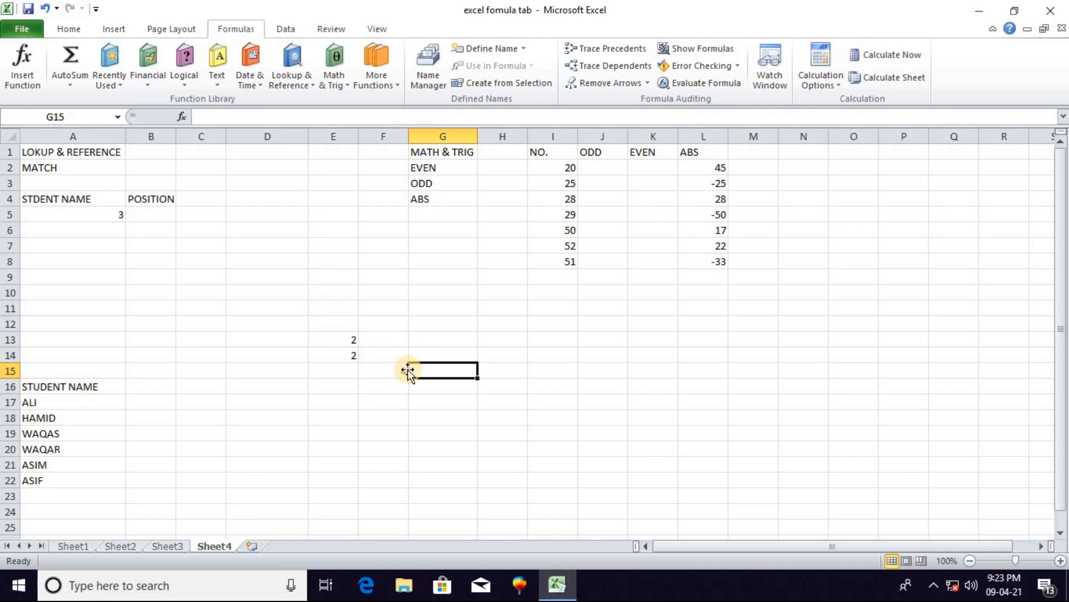
{"action": "left_click", "coordinate": [403, 370]}
{"action": "key", "text": "Delete"}
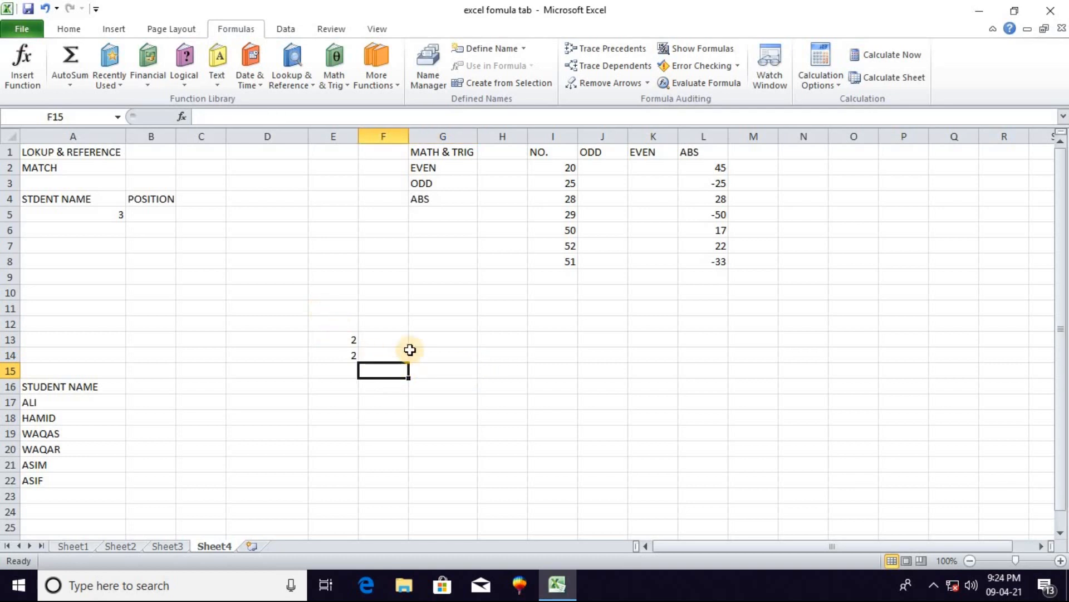
{"action": "left_click", "coordinate": [423, 318]}
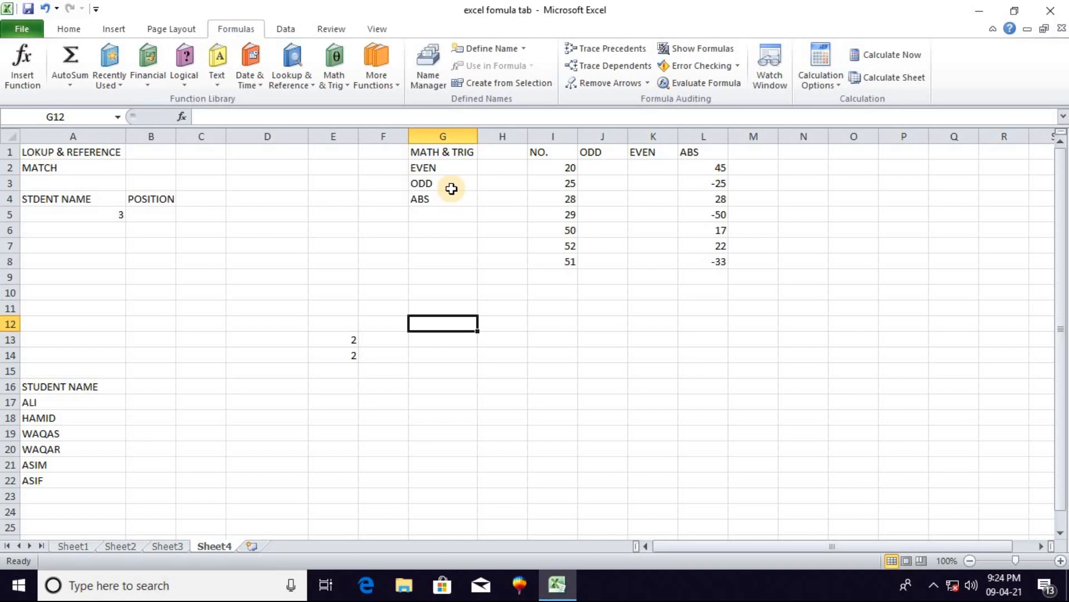
Enter an ODD formula in J2 that rounds the number in I2 to an odd number
{"action": "left_click", "coordinate": [599, 169]}
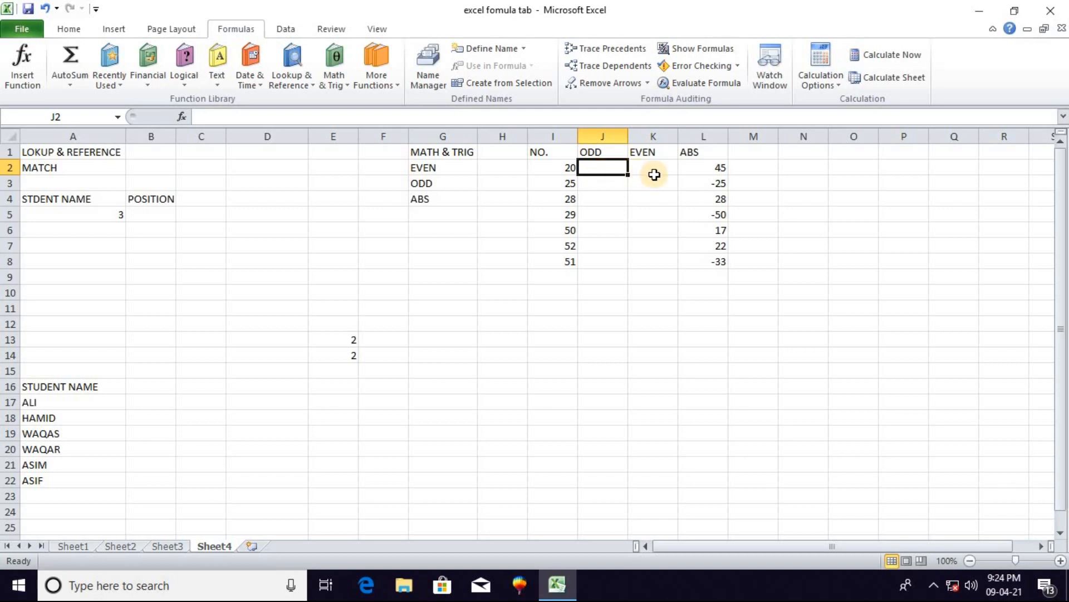
{"action": "left_click", "coordinate": [609, 210]}
{"action": "left_click", "coordinate": [608, 171]}
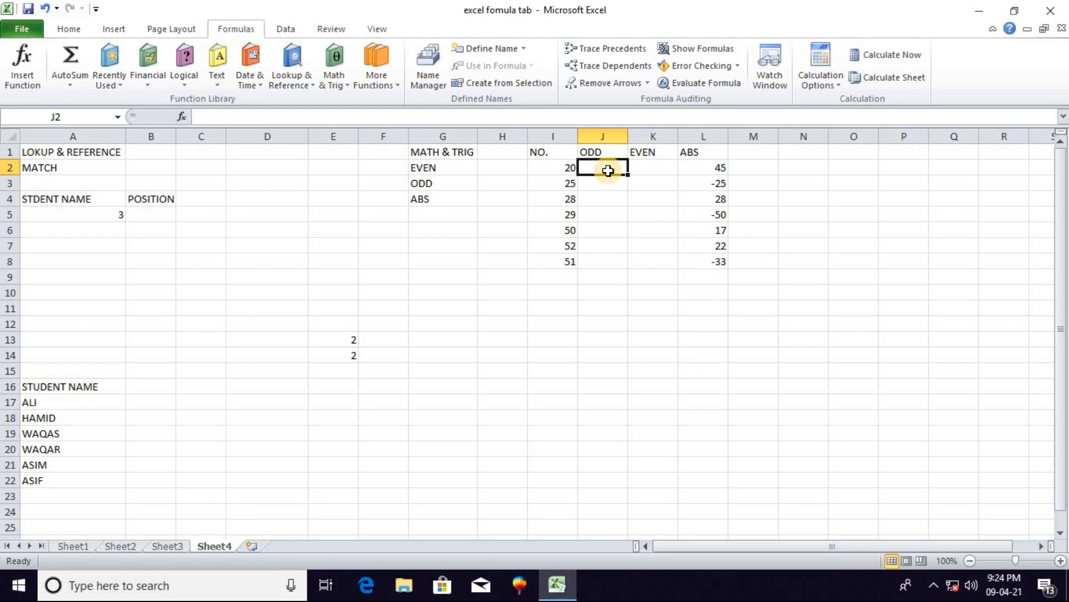
{"action": "type", "text": "=o"}
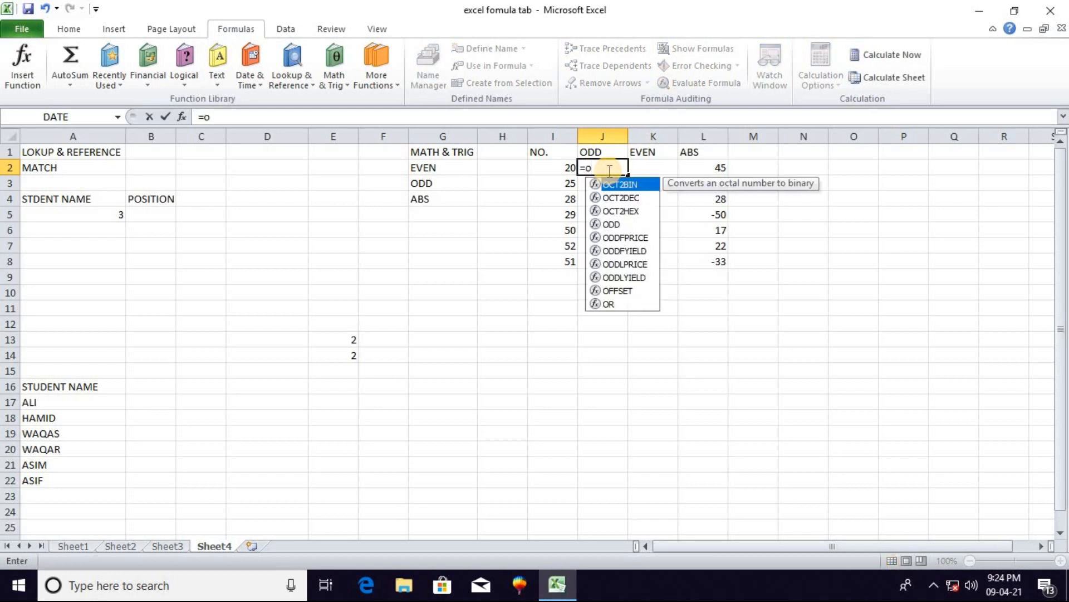
{"action": "type", "text": "dd"}
{"action": "key", "text": "Tab"}
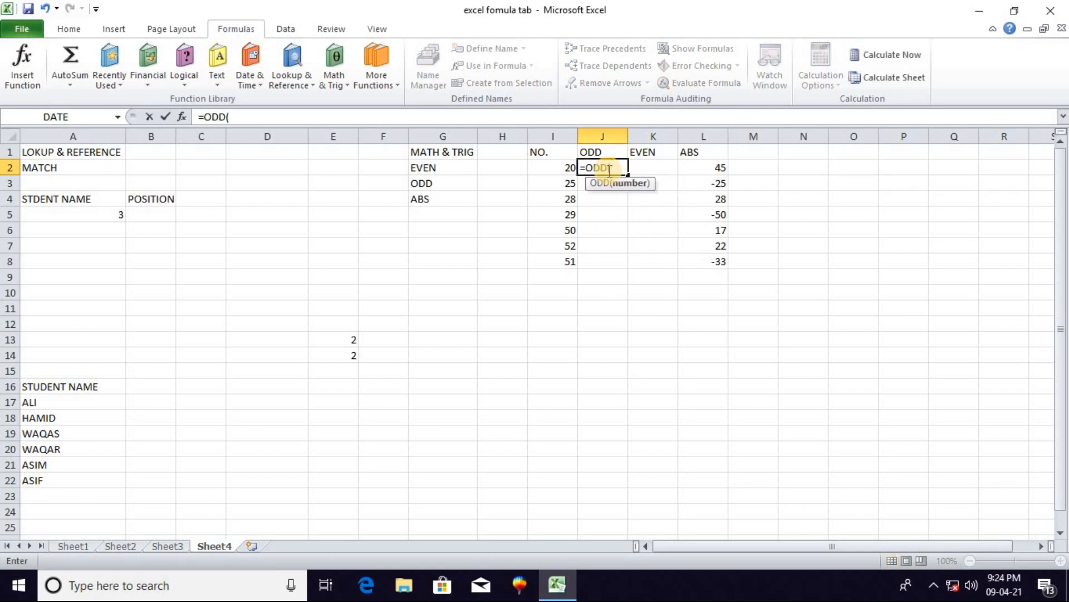
{"action": "left_click", "coordinate": [563, 167]}
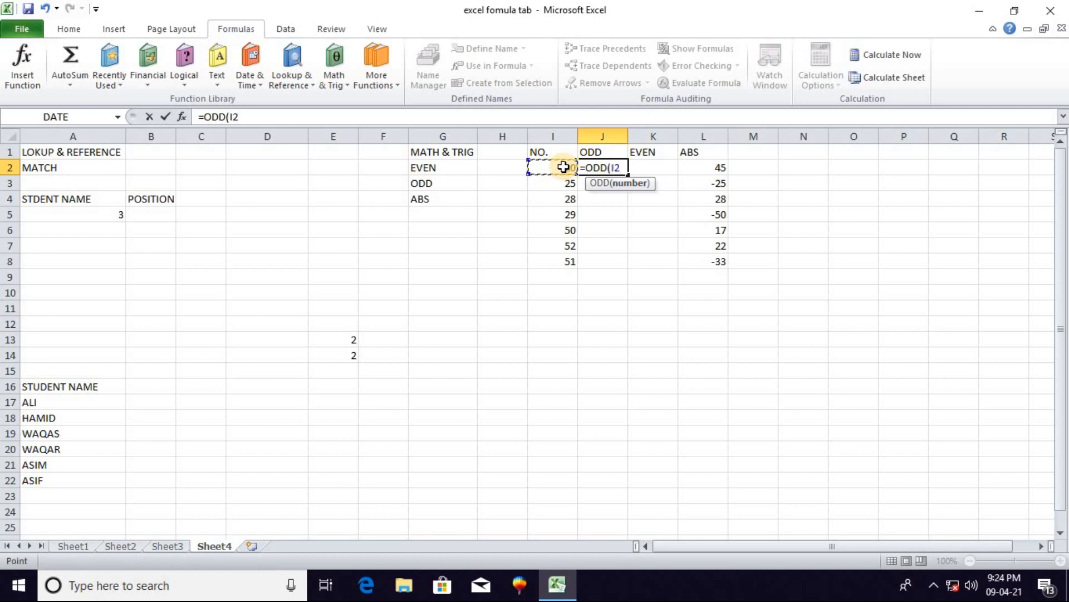
{"action": "key", "text": "Tab"}
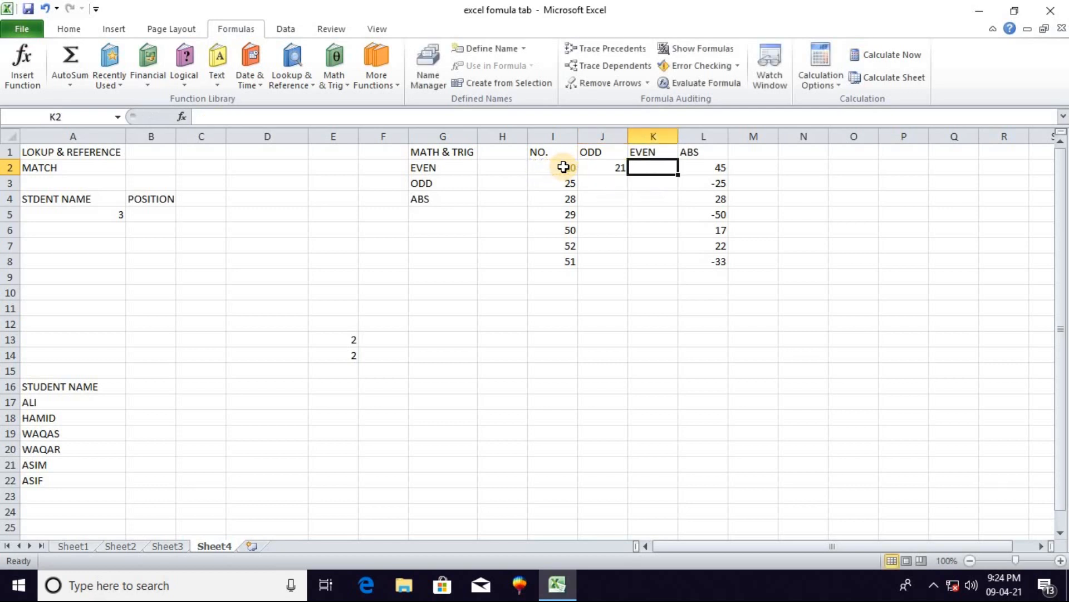
Fill the ODD formula from J2 down through J8
{"action": "left_click", "coordinate": [614, 167]}
{"action": "left_click_drag", "start_coordinate": [628, 176], "coordinate": [636, 268]}
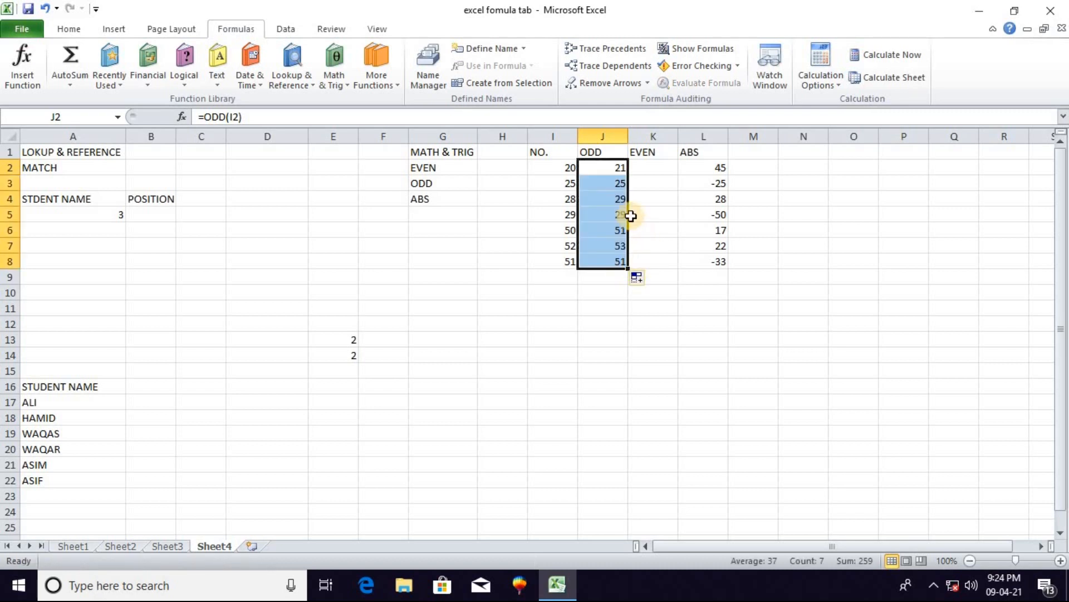
{"action": "left_click", "coordinate": [630, 180]}
{"action": "left_click", "coordinate": [618, 166]}
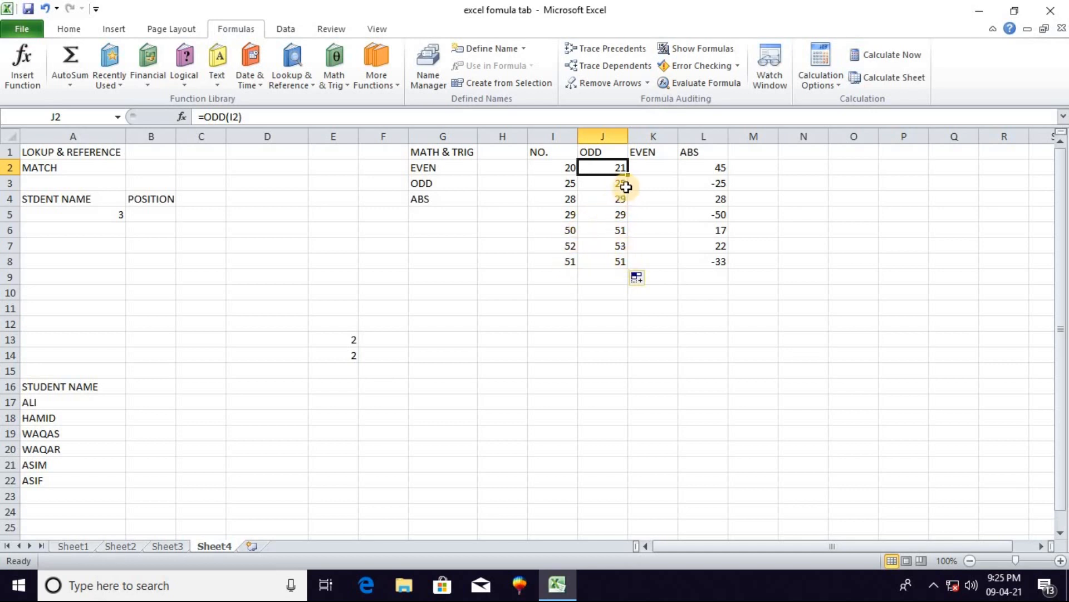
Enter an EVEN formula in K2 that references I2 and fill it down through K8
{"action": "left_click", "coordinate": [654, 172]}
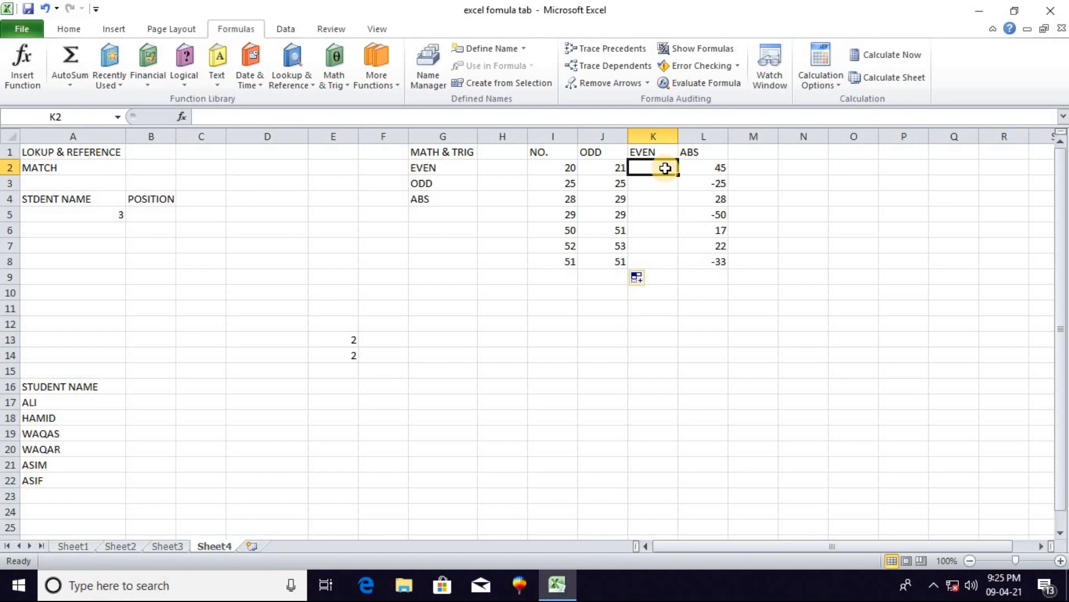
{"action": "type", "text": "=en"}
{"action": "key", "text": "BackSpace"}
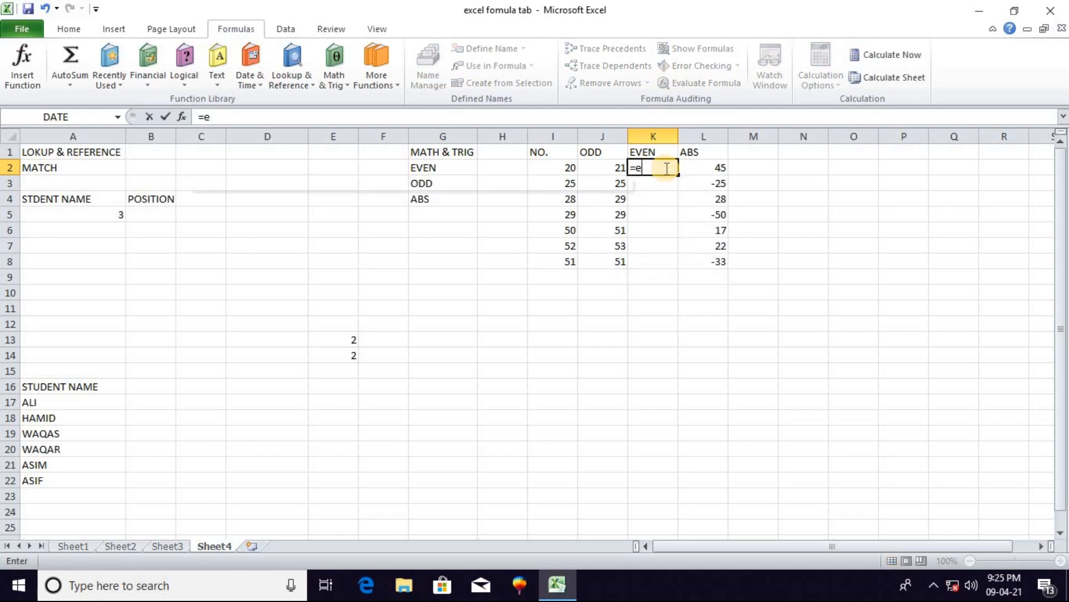
{"action": "type", "text": "ven"}
{"action": "key", "text": "Tab"}
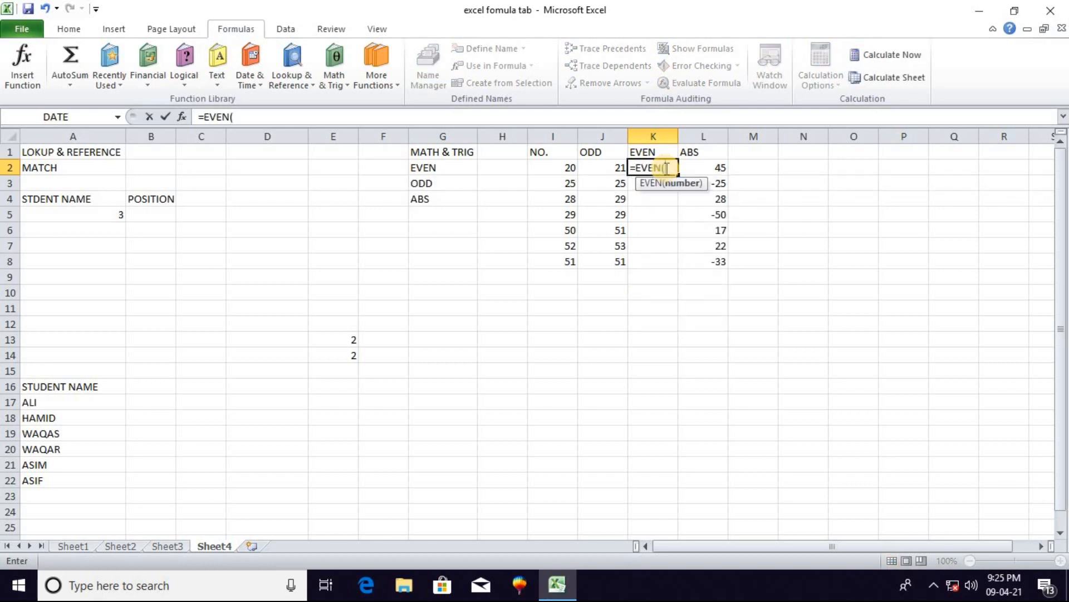
{"action": "left_click", "coordinate": [566, 167]}
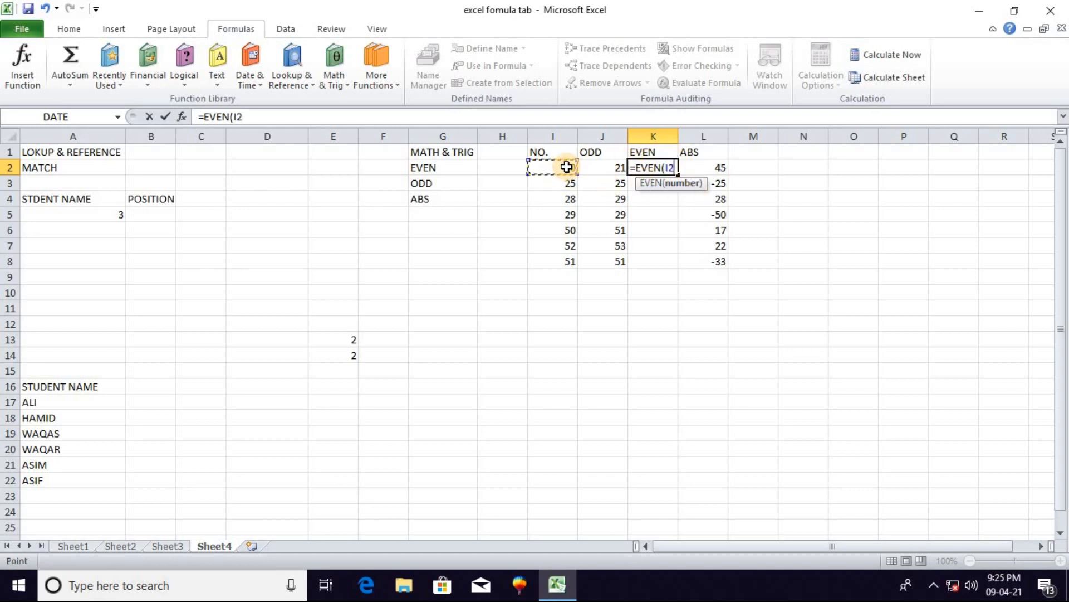
{"action": "key", "text": "Tab"}
{"action": "left_click", "coordinate": [664, 169]}
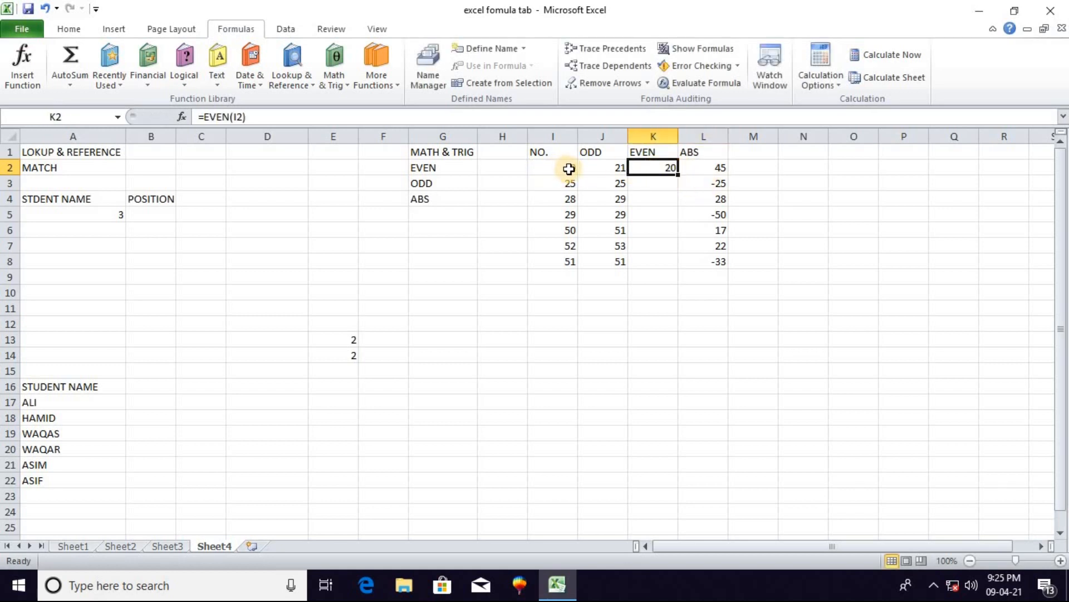
{"action": "left_click_drag", "start_coordinate": [678, 176], "coordinate": [687, 264]}
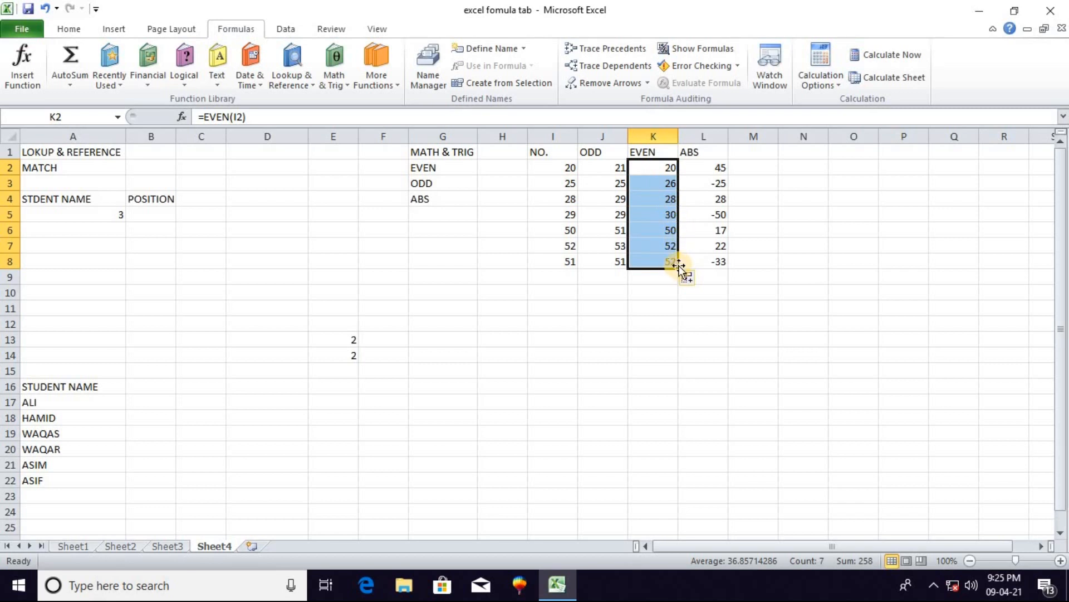
Enter an ABS formula in M2 that returns the absolute value of L2
{"action": "left_click", "coordinate": [761, 164]}
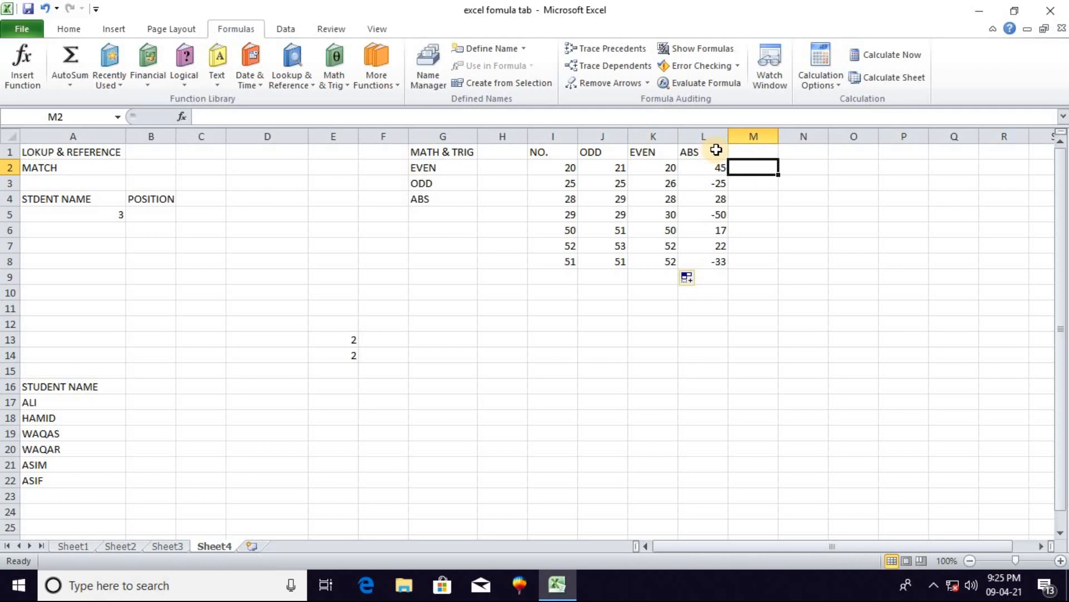
{"action": "left_click", "coordinate": [715, 150]}
{"action": "left_click", "coordinate": [769, 151]}
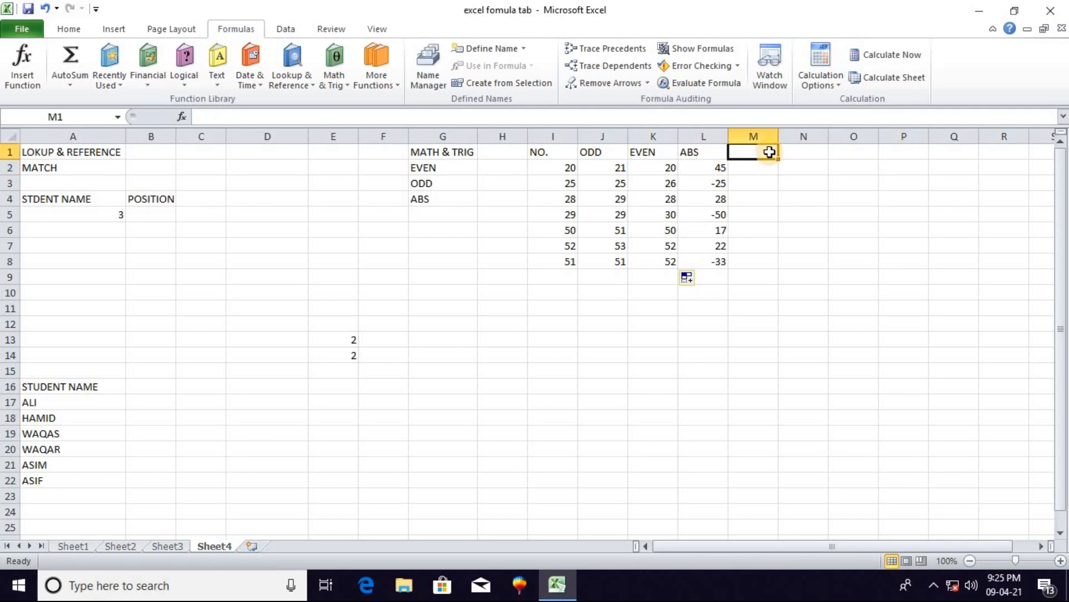
{"action": "left_click", "coordinate": [756, 171]}
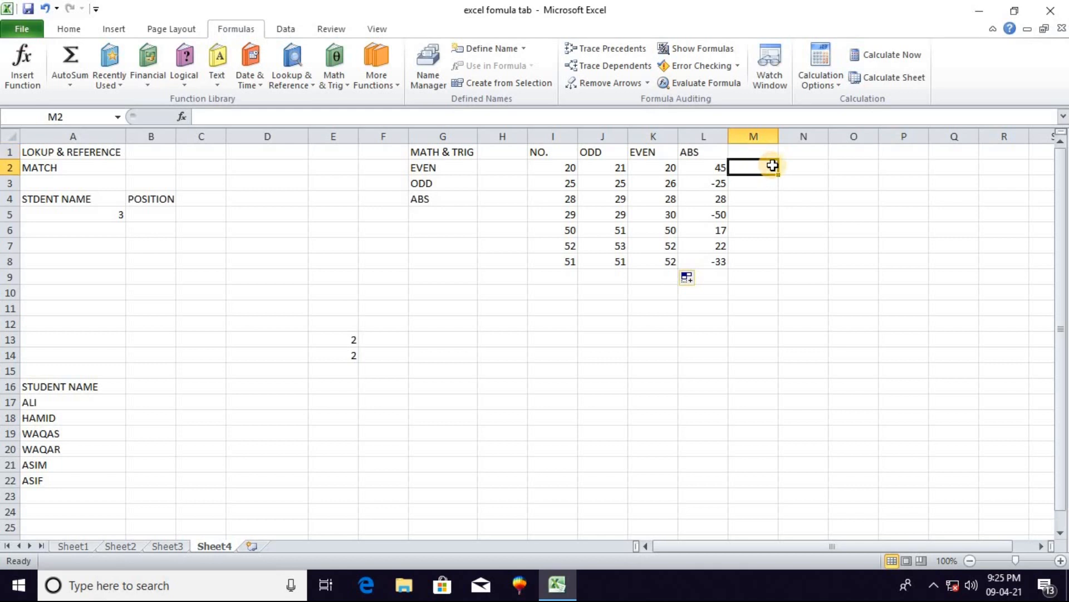
{"action": "type", "text": "=ab"}
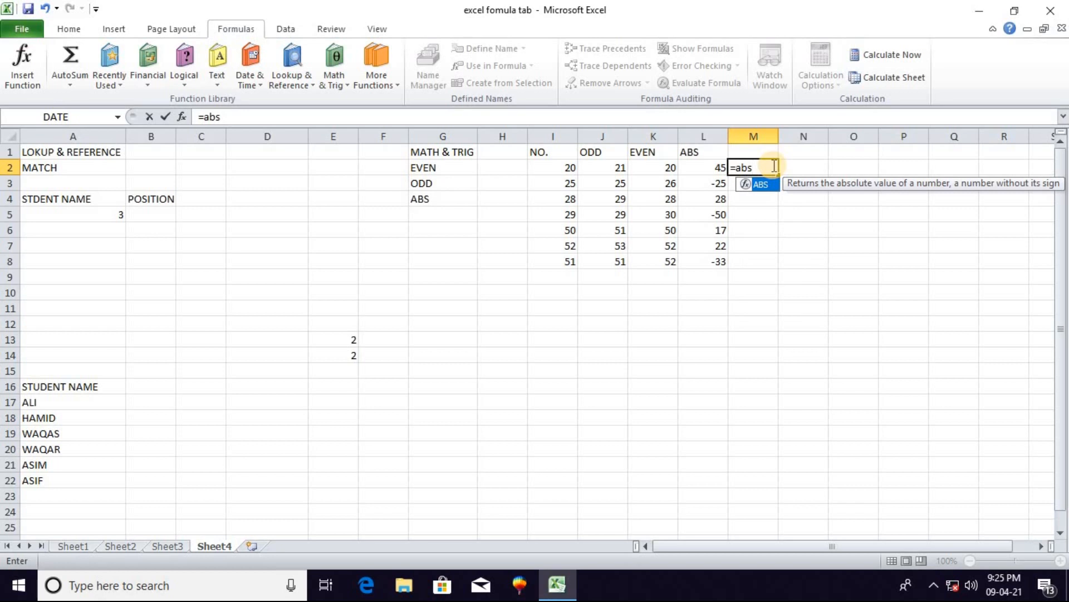
{"action": "type", "text": "s"}
{"action": "key", "text": "Tab"}
{"action": "left_click", "coordinate": [713, 167]}
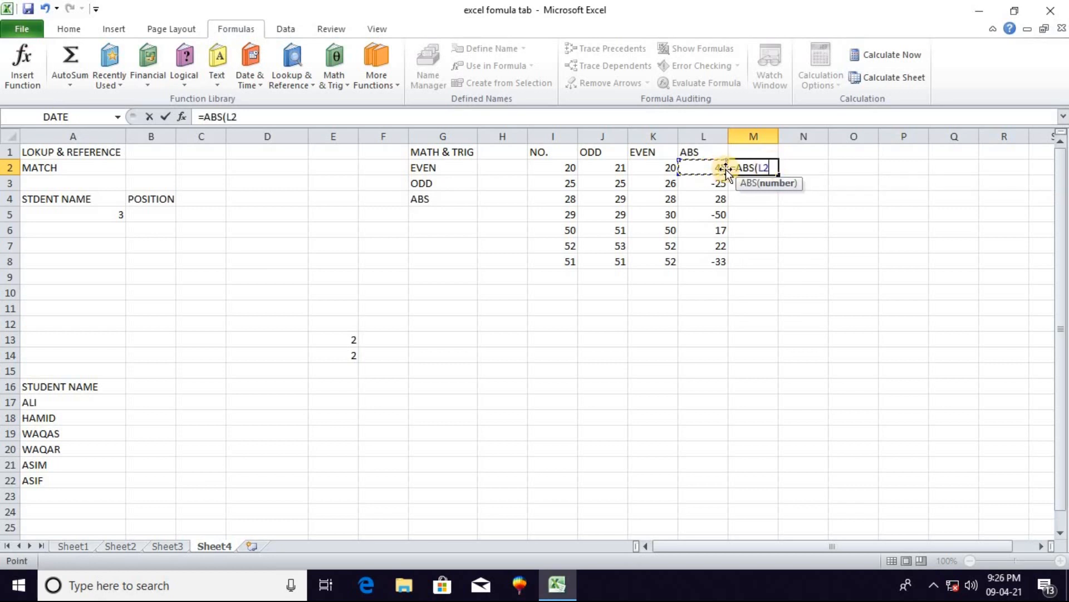
{"action": "key", "text": "Tab"}
Fill the ABS formula from M2 down through M8
{"action": "left_click", "coordinate": [769, 167]}
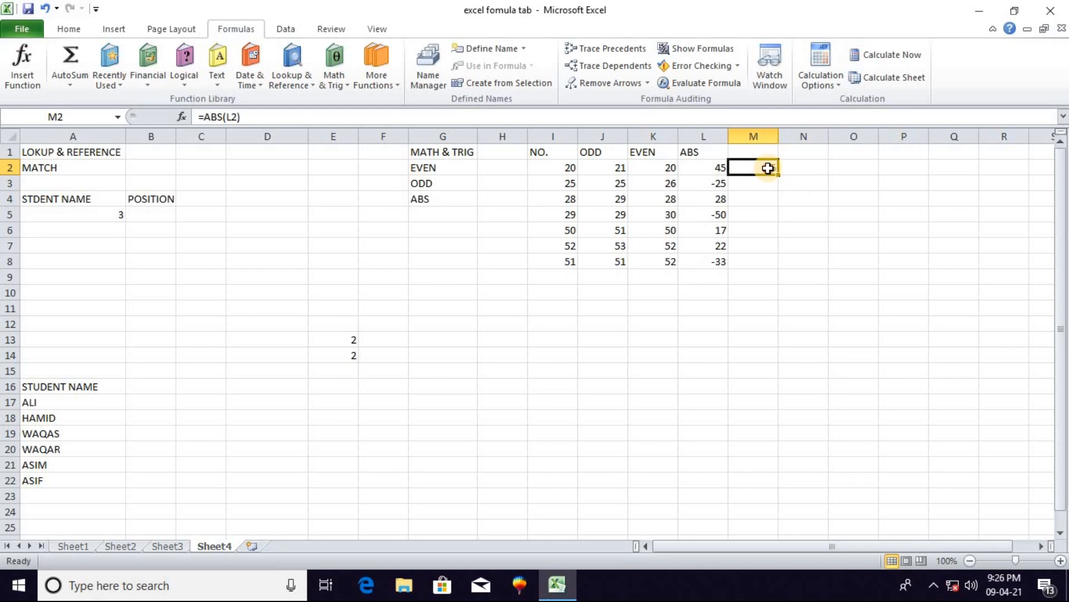
{"action": "left_click_drag", "start_coordinate": [779, 176], "coordinate": [786, 268]}
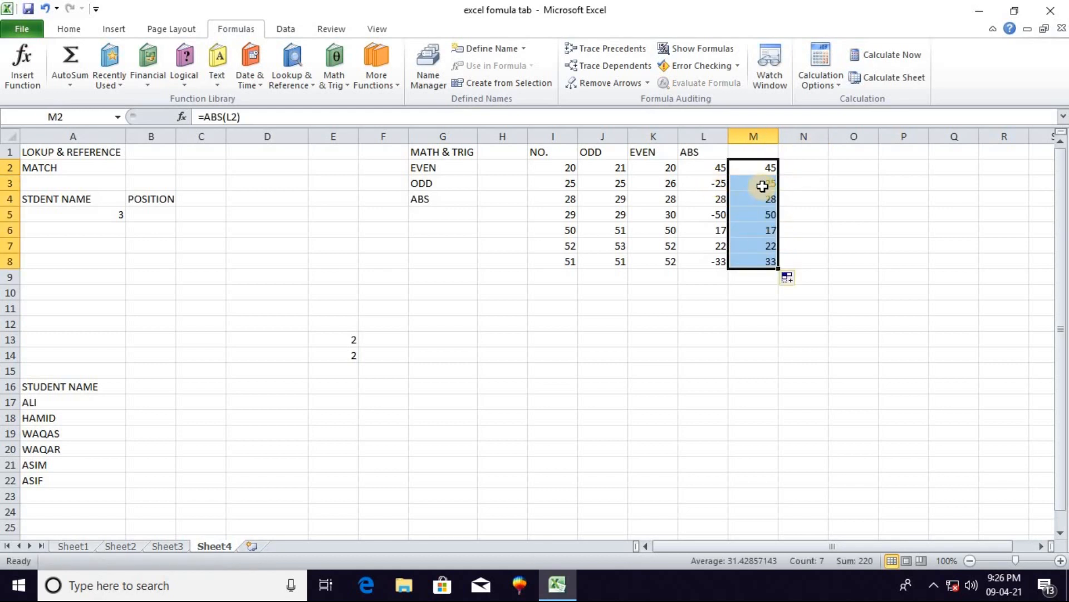
{"action": "left_click", "coordinate": [765, 183]}
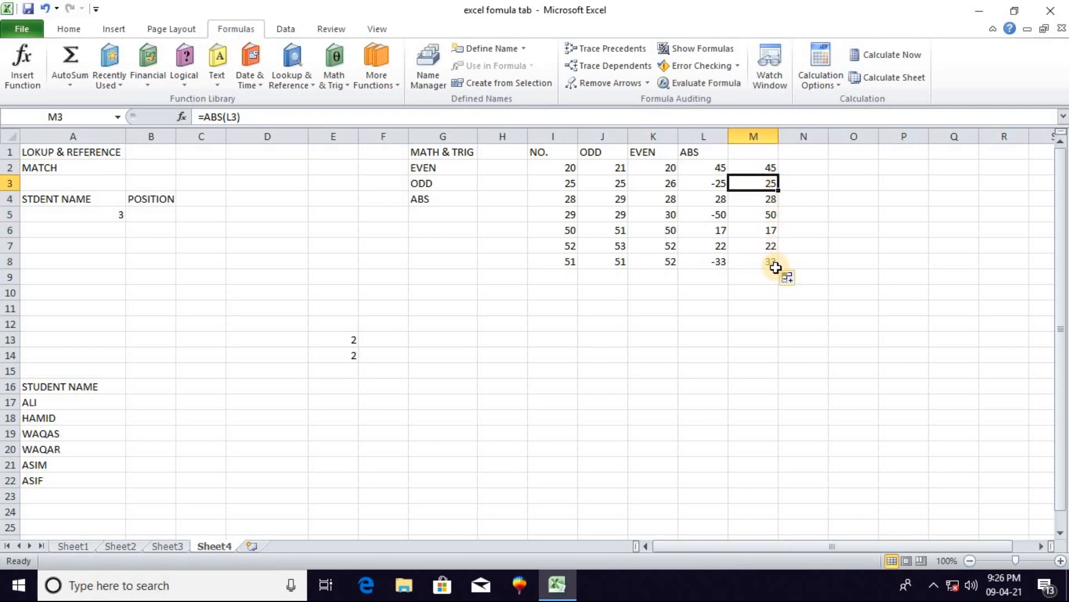
{"action": "left_click", "coordinate": [393, 86]}
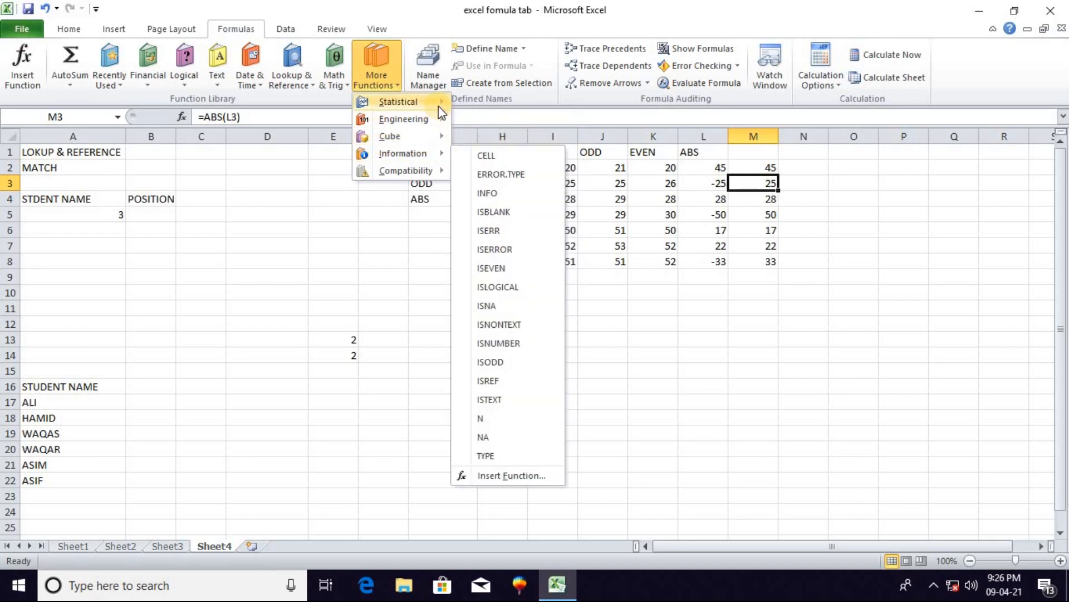
{"action": "mouse_move", "coordinate": [440, 110]}
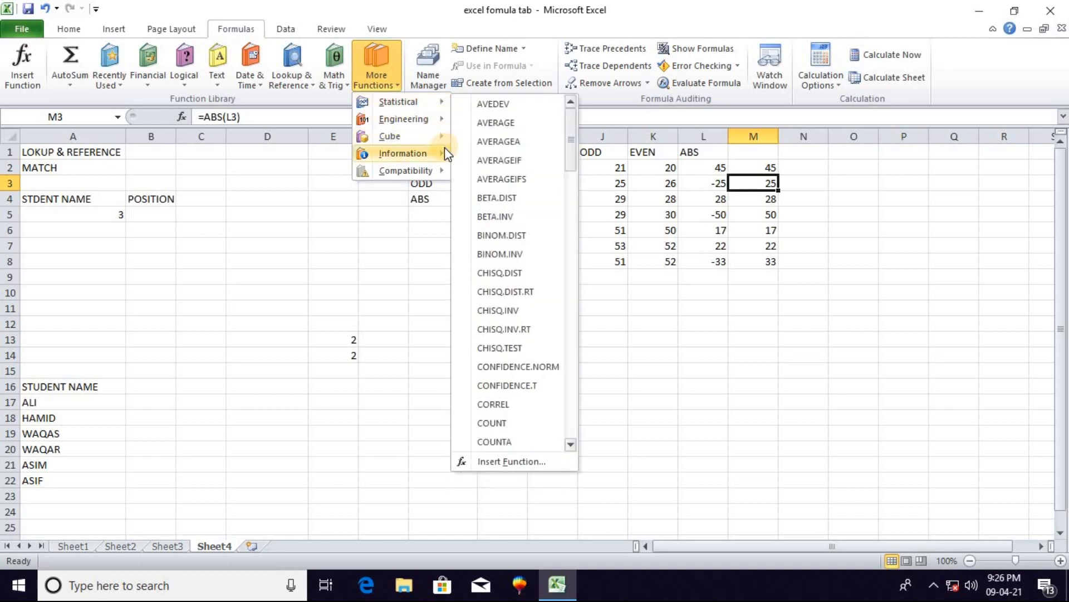
{"action": "mouse_move", "coordinate": [450, 172]}
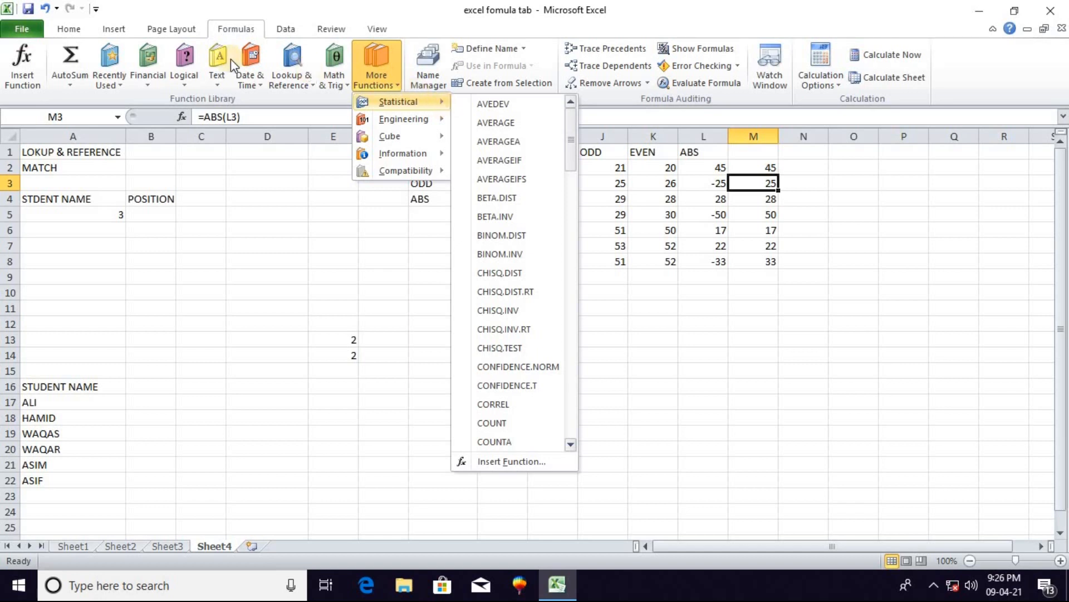
{"action": "left_click", "coordinate": [300, 186]}
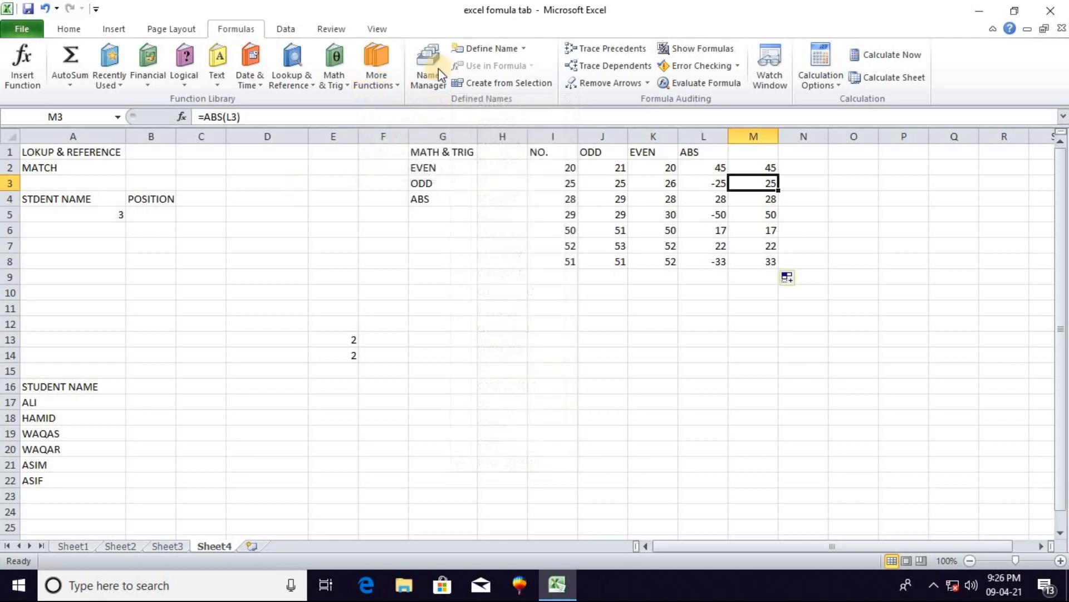